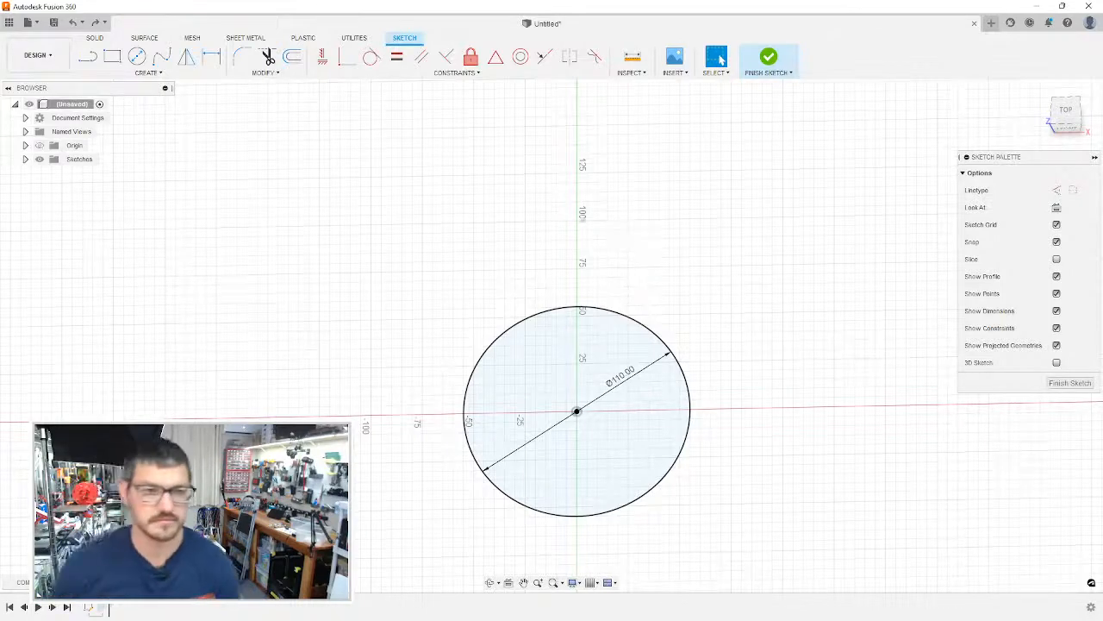
# Step: Finish the open sketch, reopen the cylinder's base sketch and set the circle's diameter to 110 mm
pyautogui.keyDown('shift'); pyautogui.moveTo(662, 211); pyautogui.dragTo(750, 207, button='middle'); pyautogui.keyUp('shift')
pyautogui.click(1070, 383)
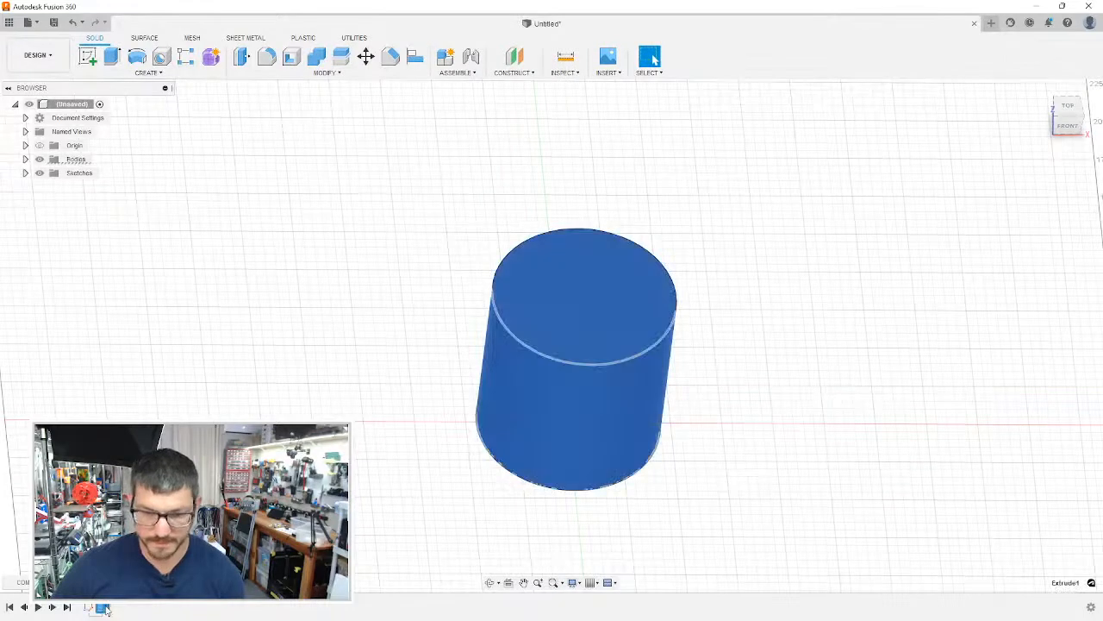
pyautogui.doubleClick(89, 608)
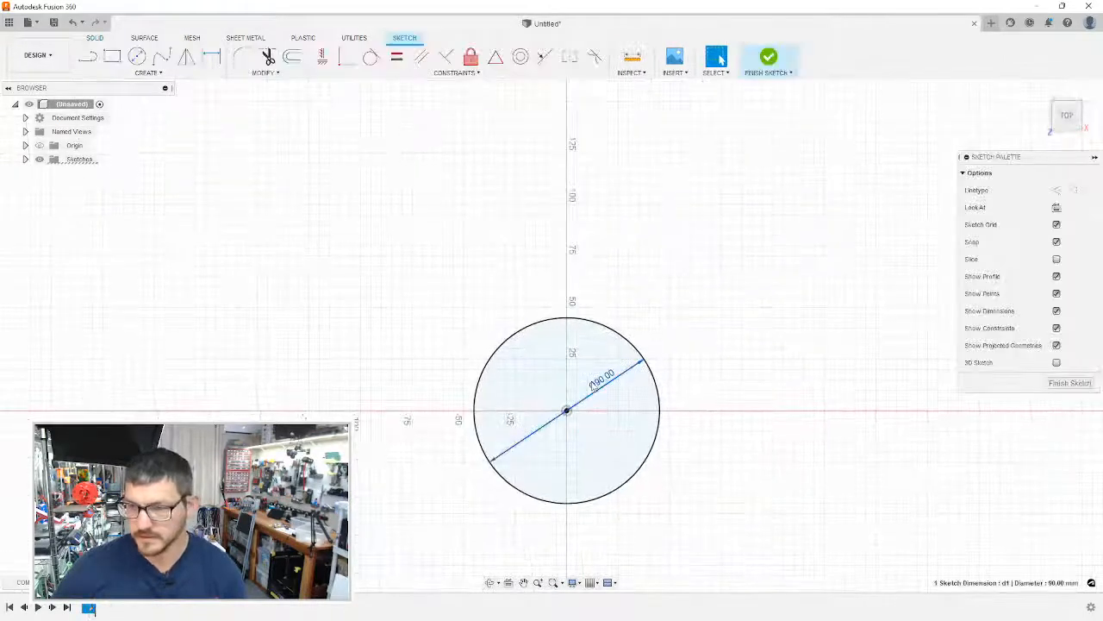
pyautogui.write('10')
pyautogui.press('Return')
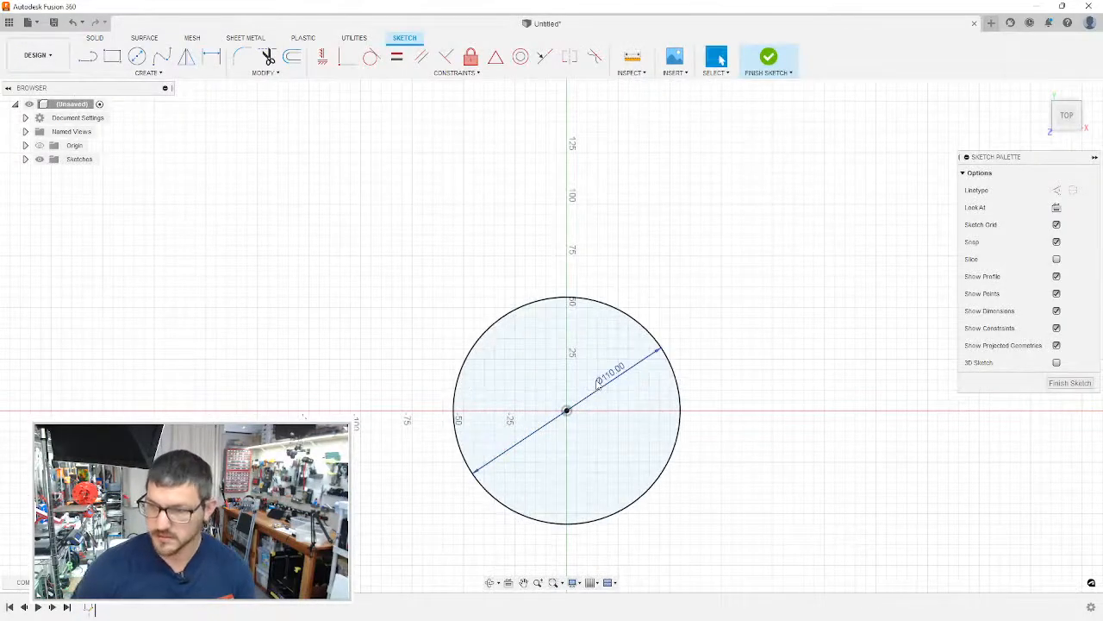
# Step: Offset the 110 mm circle outward by 10 mm to form a ring profile
pyautogui.press('o')
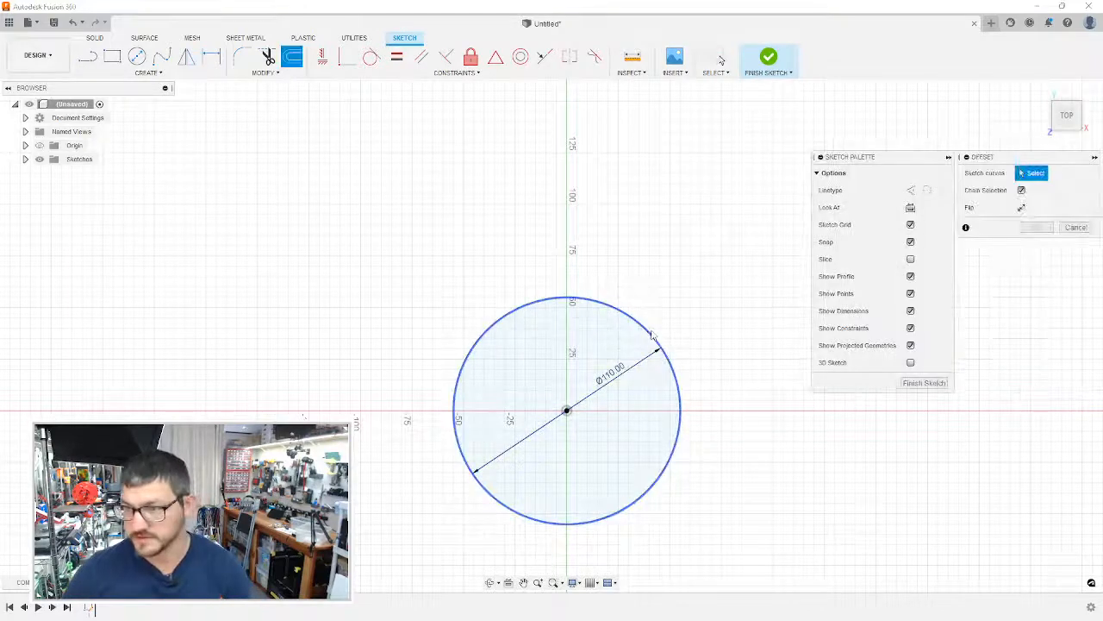
pyautogui.click(653, 334)
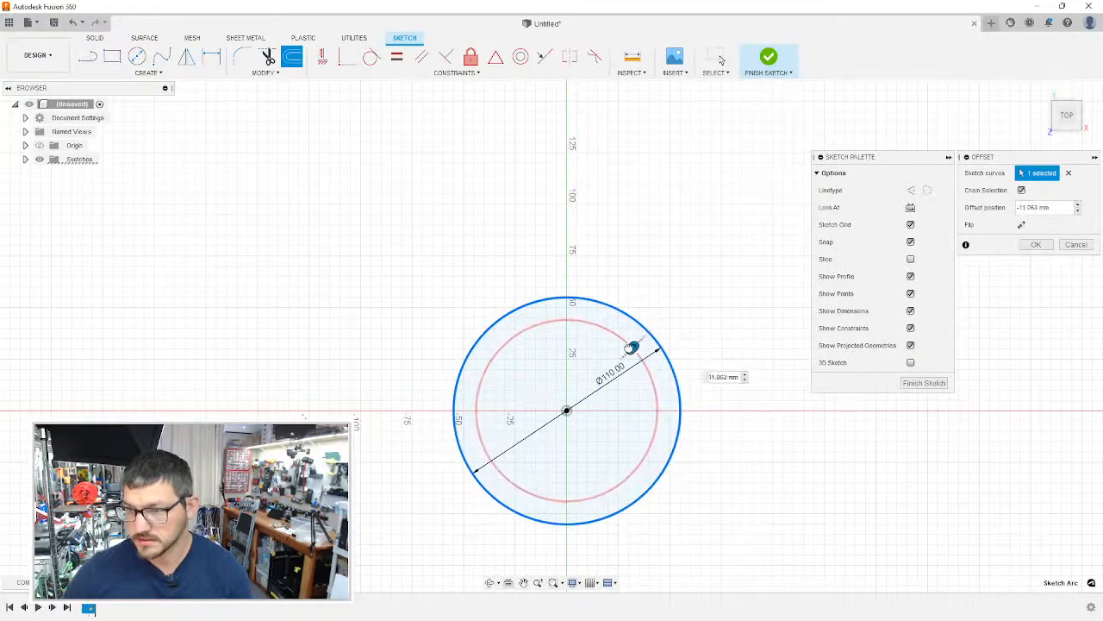
pyautogui.write('10')
pyautogui.press('Return')
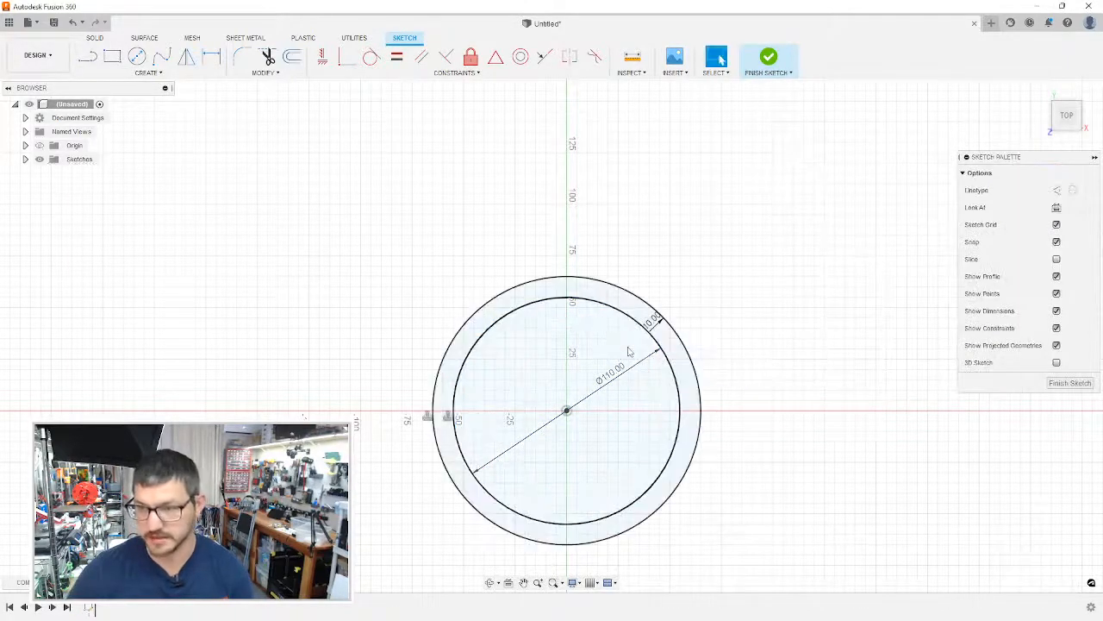
# Step: Extrude the ring profile 5 mm as a new body and hide its sketch
pyautogui.press('e')
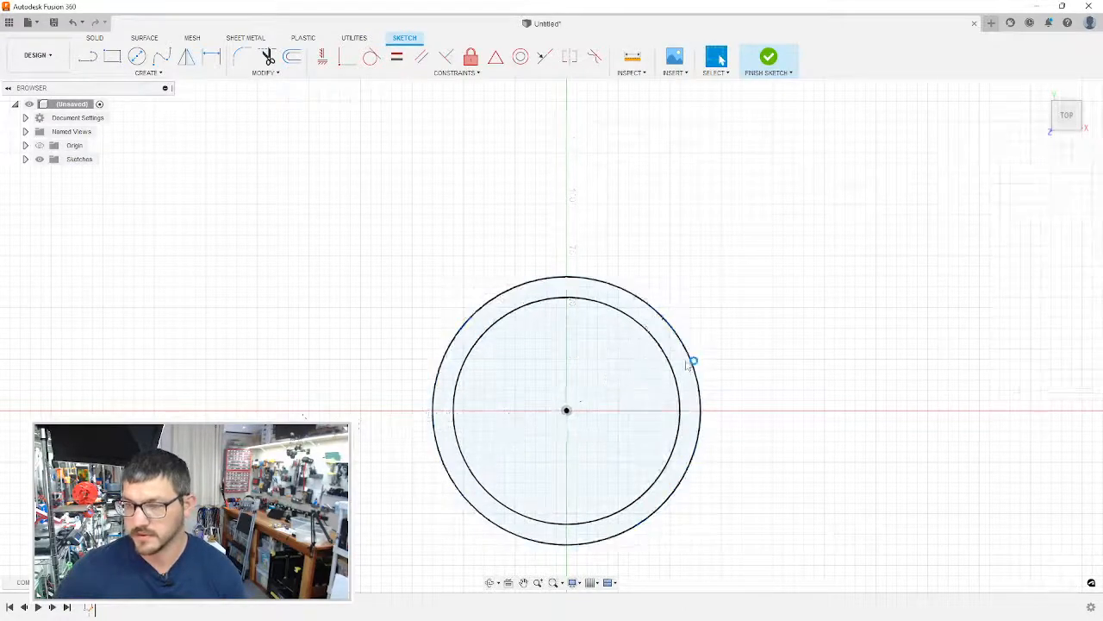
pyautogui.click(682, 384)
pyautogui.write('5')
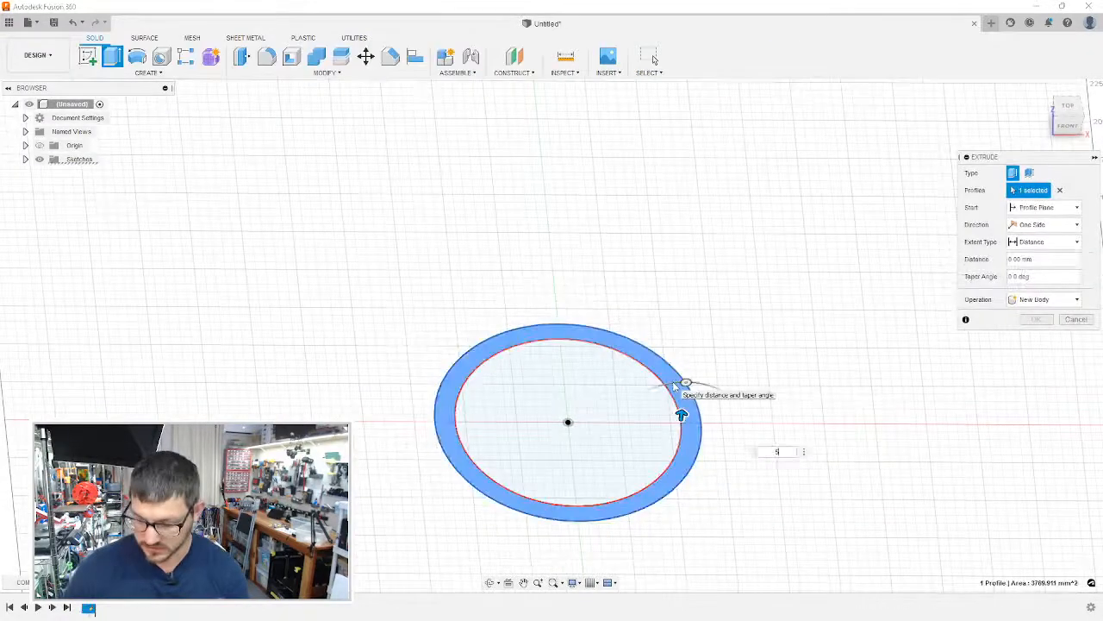
pyautogui.press('Return')
pyautogui.keyDown('shift'); pyautogui.moveTo(781, 360); pyautogui.dragTo(782, 325, button='middle'); pyautogui.keyUp('shift')
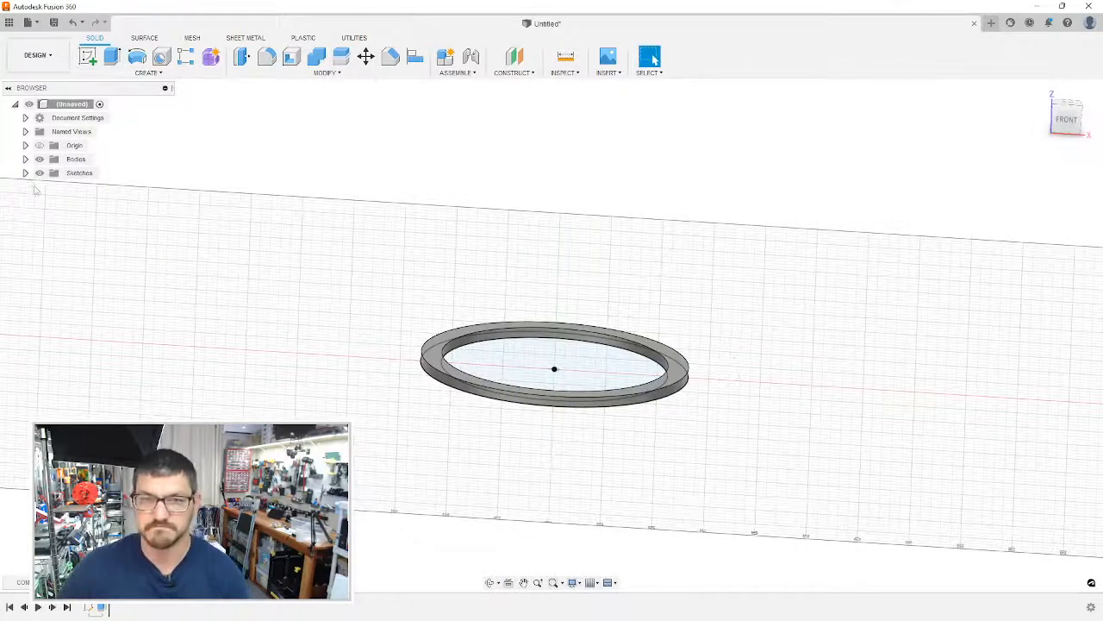
pyautogui.click(26, 173)
pyautogui.click(49, 186)
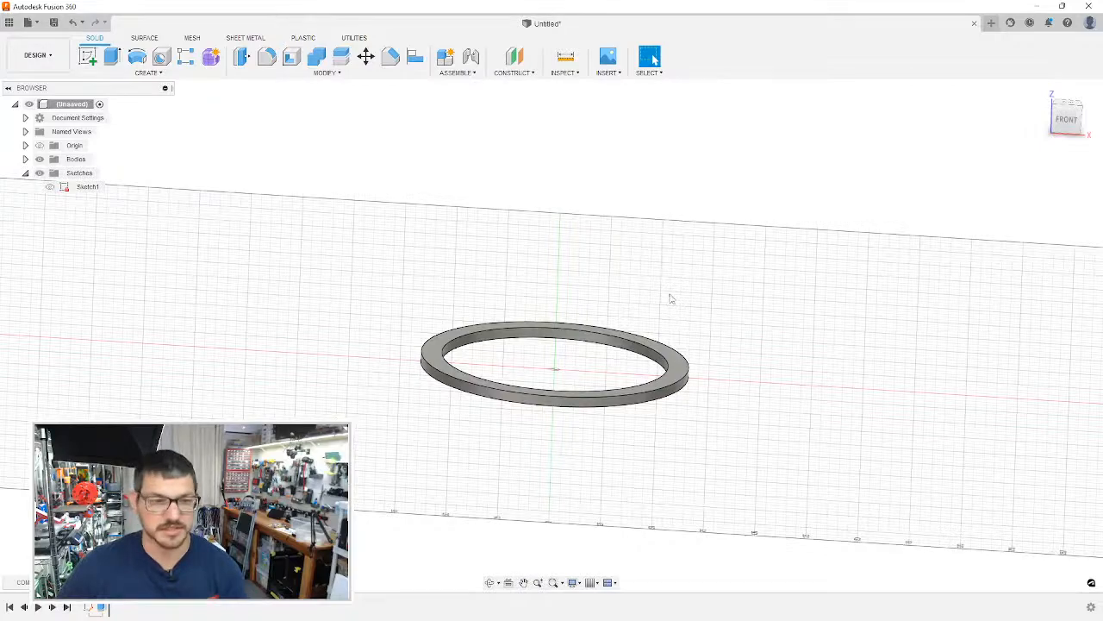
# Step: Create a sketch on the front origin plane and draw a slanted line about 188 mm long crossing the ring's outer edge
pyautogui.moveTo(671, 299)
pyautogui.keyDown('shift'); pyautogui.mouseDown(button='middle')
pyautogui.moveTo(687, 313)
pyautogui.moveTo(669, 296)
pyautogui.mouseUp(button='middle'); pyautogui.keyUp('shift')
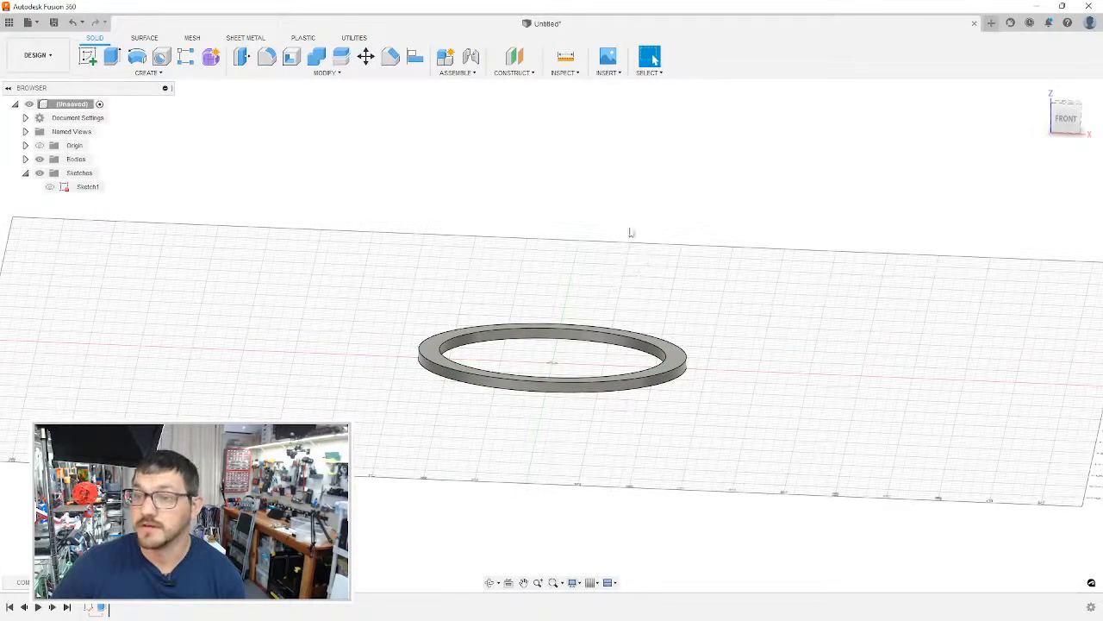
pyautogui.click(87, 56)
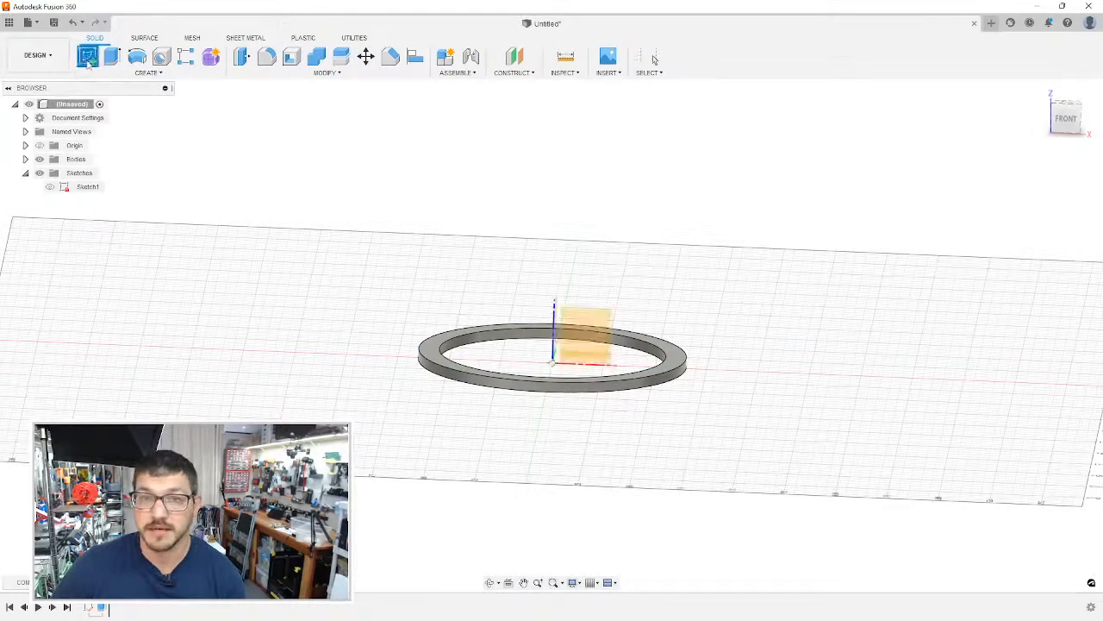
pyautogui.click(584, 327)
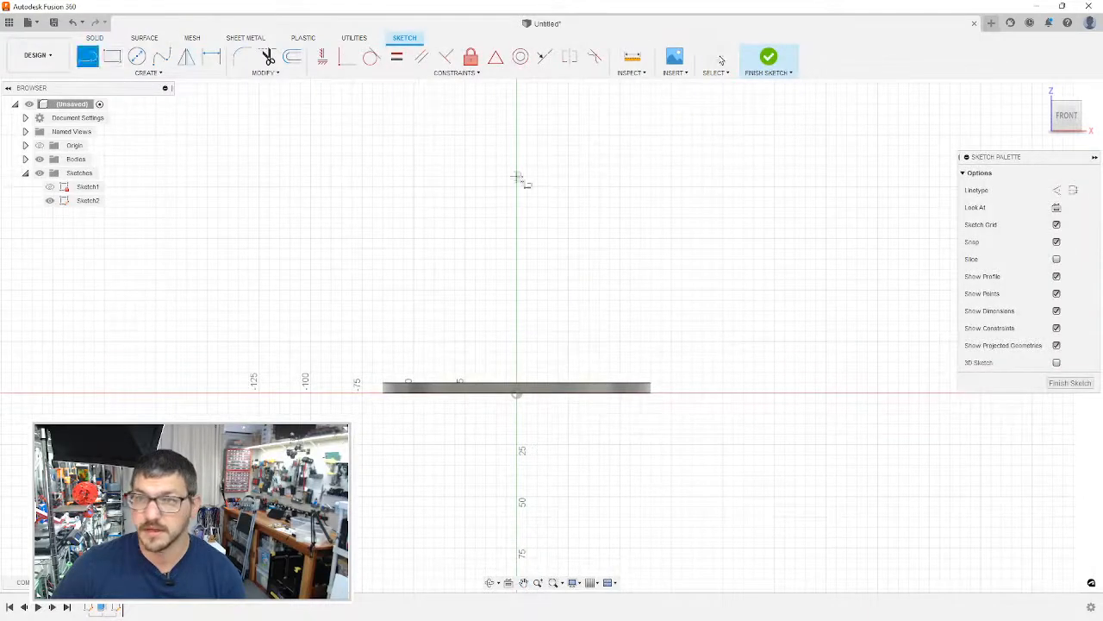
pyautogui.click(465, 136)
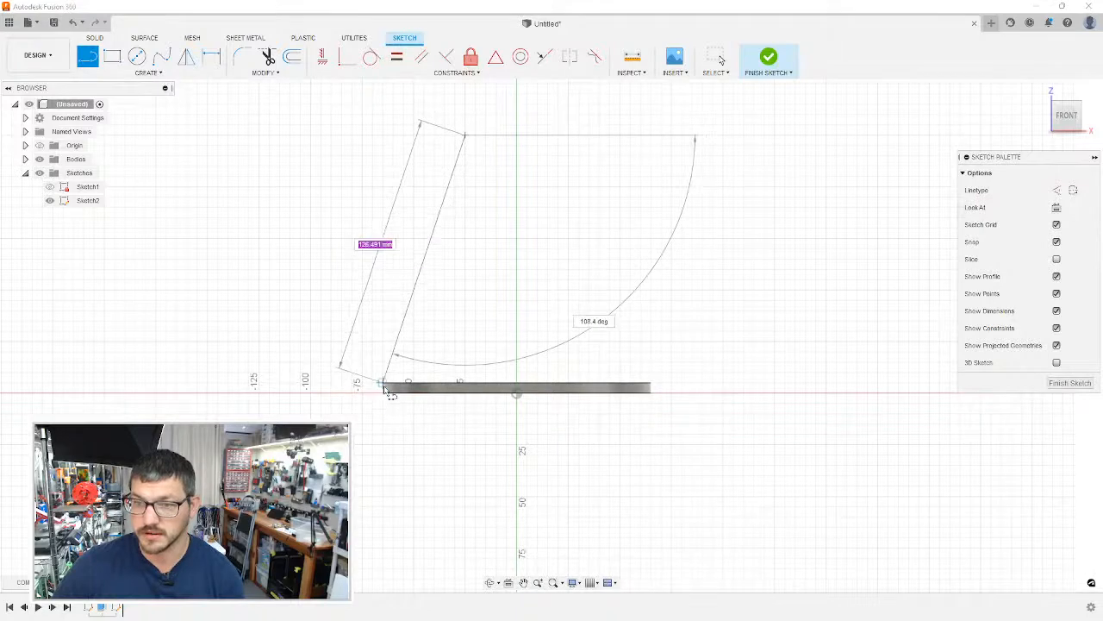
pyautogui.click(360, 512)
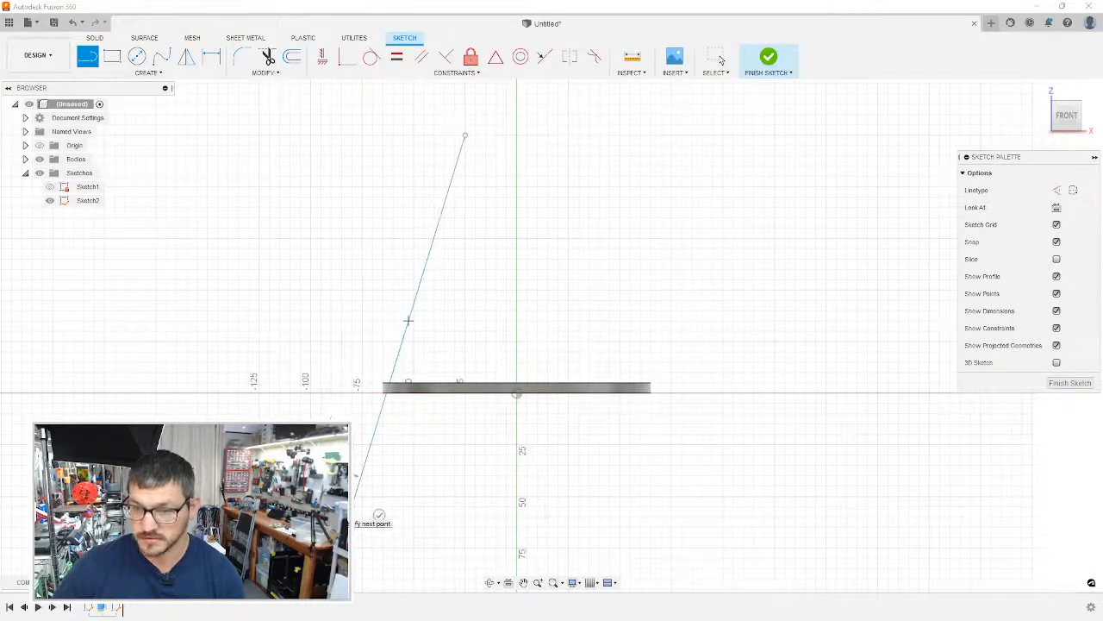
pyautogui.click(721, 59)
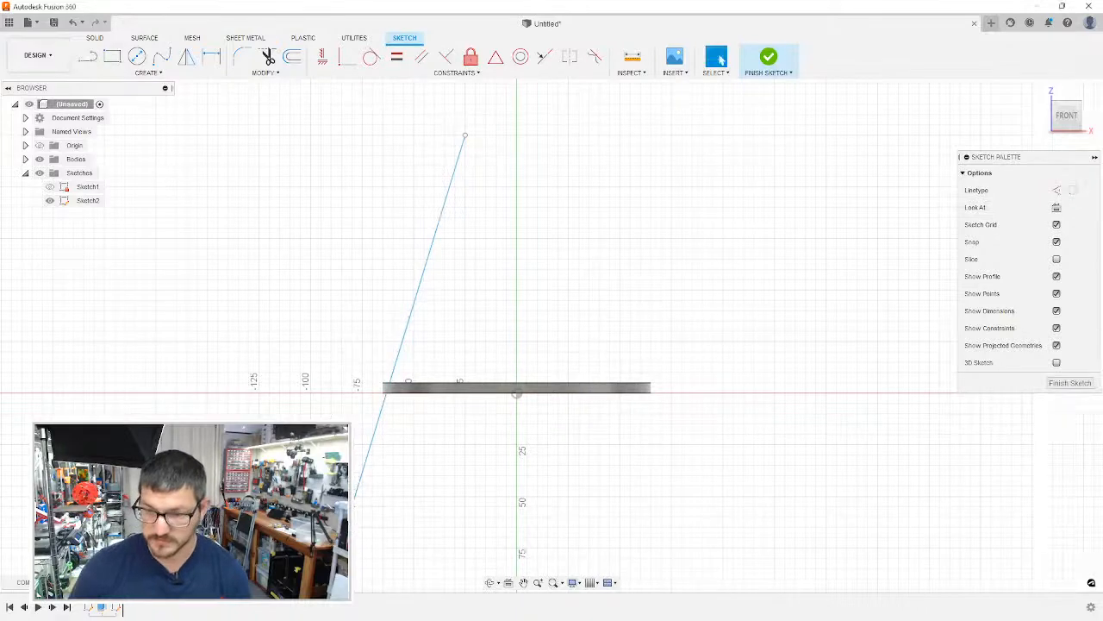
# Step: Draw a second slanted line parallel to the first and close the outline into a narrow strip about 5 mm wide
pyautogui.press('l')
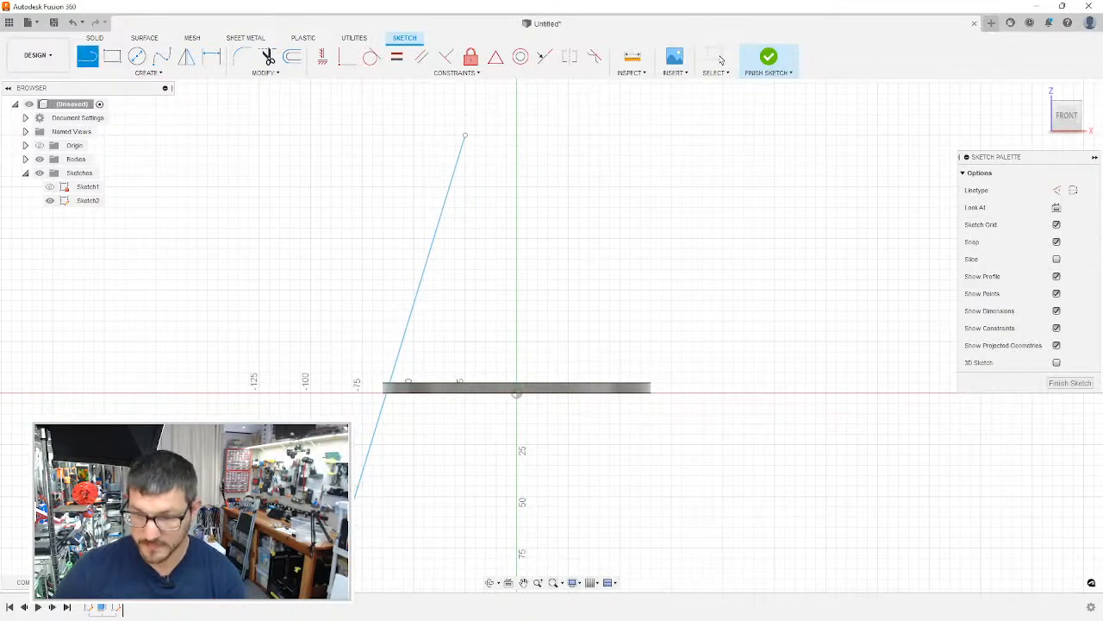
pyautogui.click(354, 497)
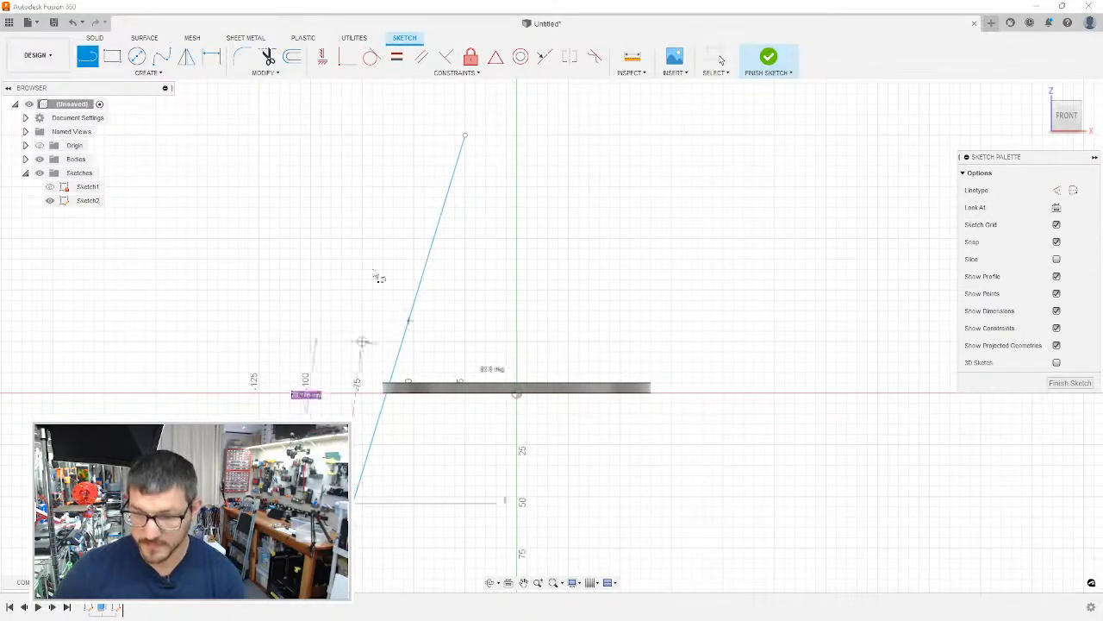
pyautogui.click(459, 134)
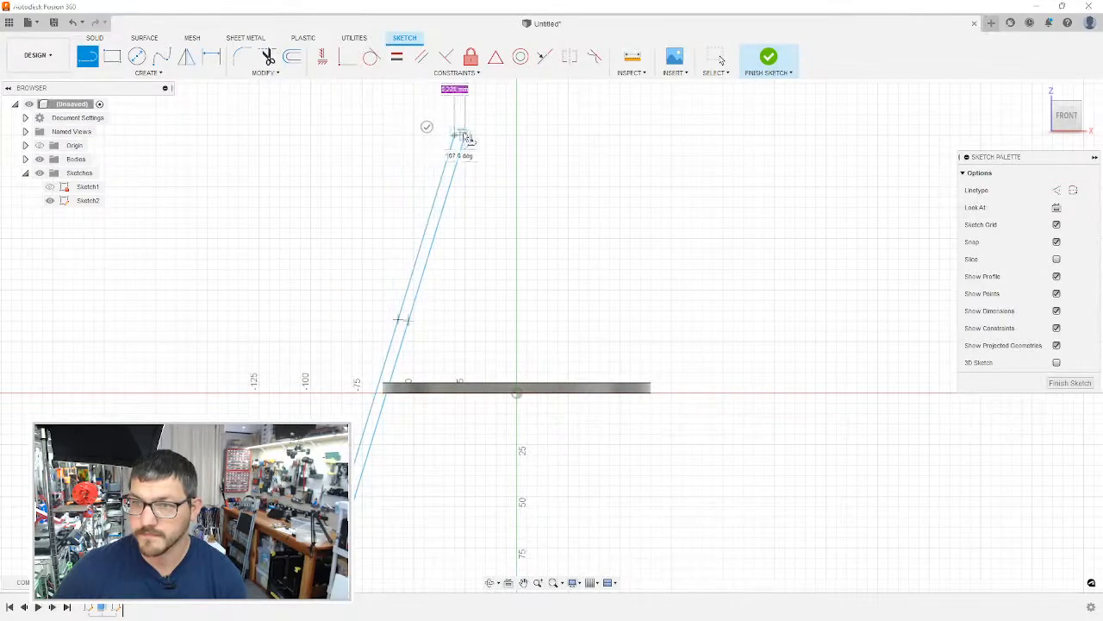
pyautogui.press('Escape')
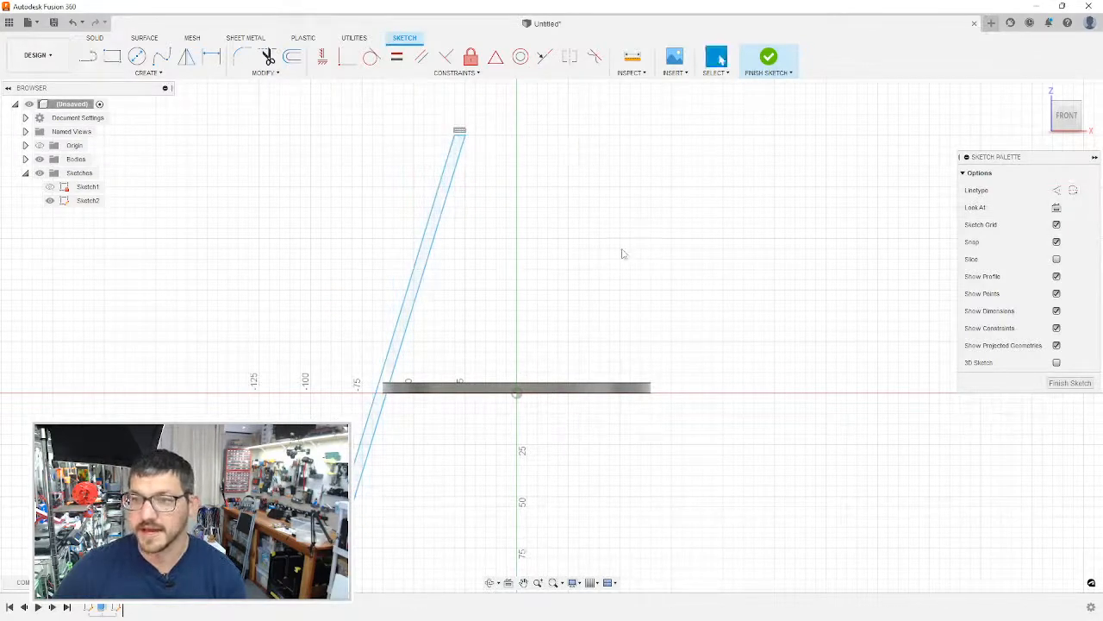
# Step: Extrude the slanted strip profile 5 mm and join it to the ring
pyautogui.click(384, 402)
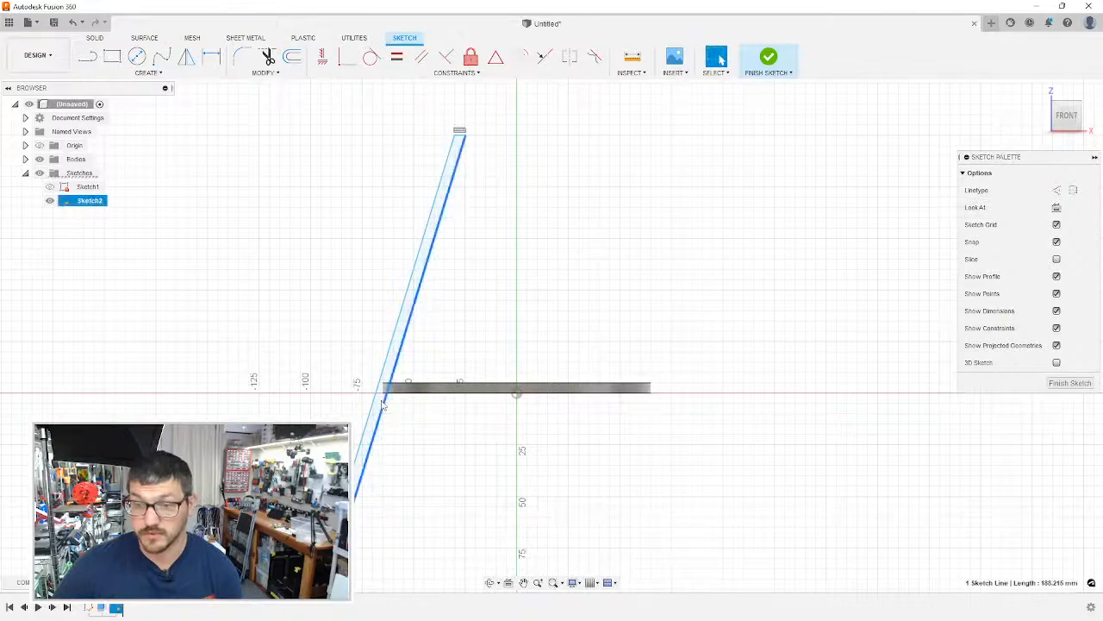
pyautogui.click(379, 400)
pyautogui.moveTo(493, 285)
pyautogui.keyDown('shift'); pyautogui.mouseDown(button='middle')
pyautogui.moveTo(497, 307)
pyautogui.moveTo(542, 333)
pyautogui.mouseUp(button='middle'); pyautogui.keyUp('shift')
pyautogui.press('e')
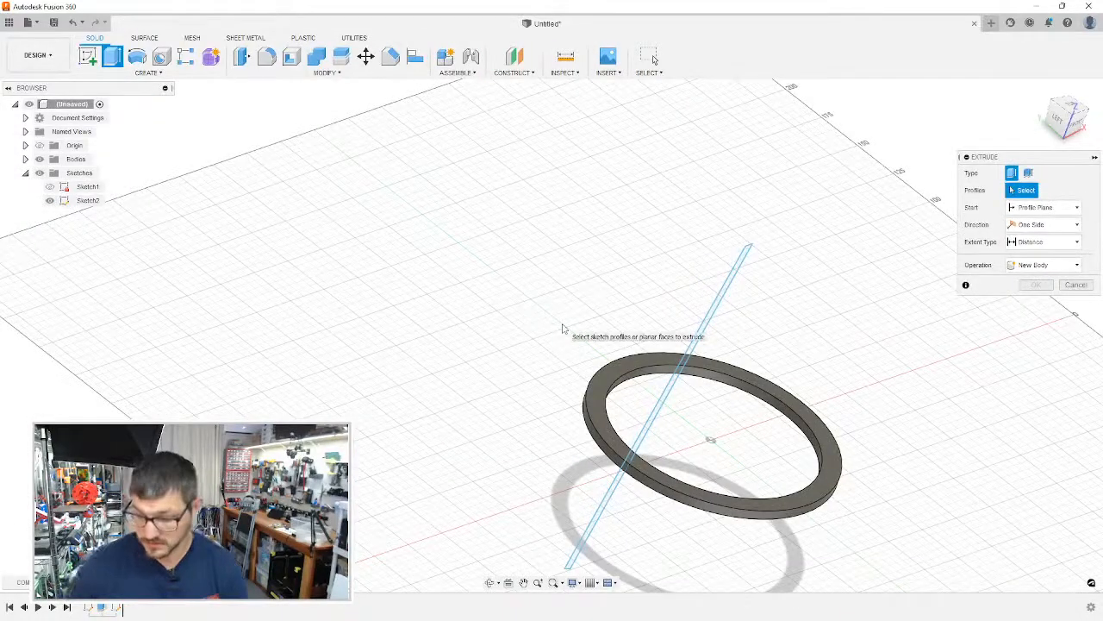
pyautogui.keyDown('shift'); pyautogui.moveTo(562, 322); pyautogui.dragTo(534, 379, button='middle'); pyautogui.keyUp('shift')
pyautogui.click(535, 380)
pyautogui.write('5')
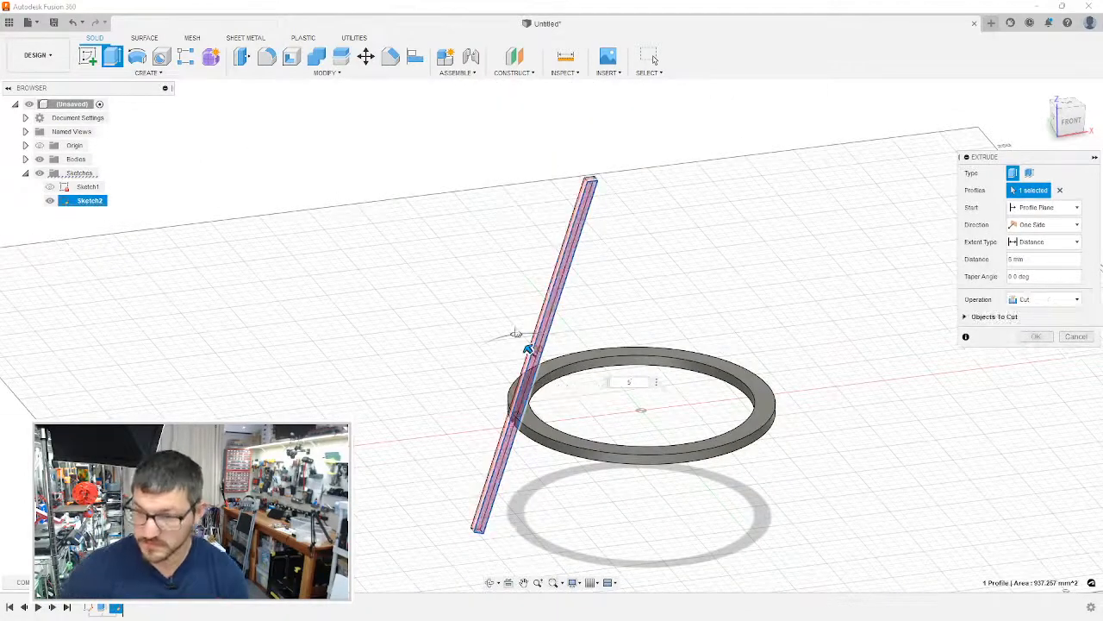
pyautogui.click(1053, 300)
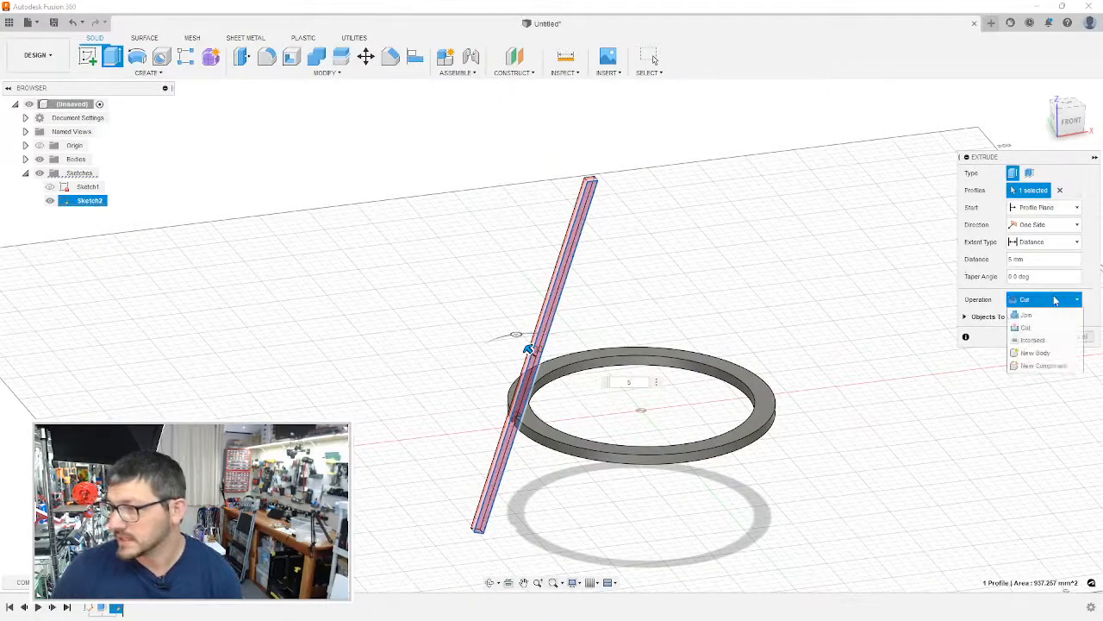
pyautogui.click(1051, 315)
pyautogui.click(1036, 319)
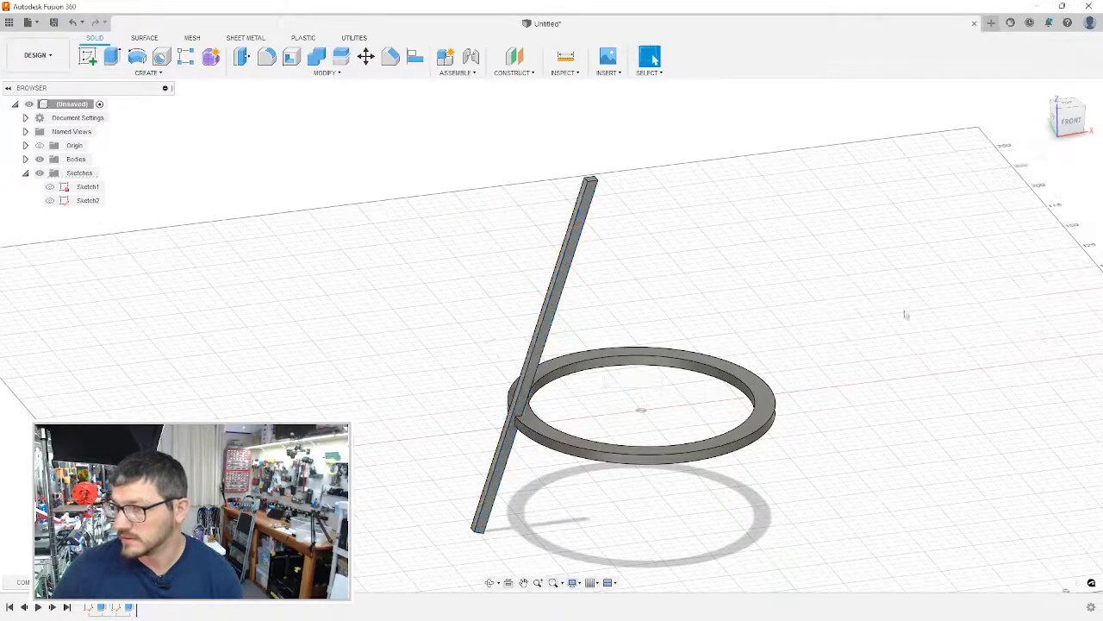
# Step: Try a circular pattern of the slanted strip's face, and undo the strip's joined extrusion
pyautogui.keyDown('shift'); pyautogui.moveTo(794, 281); pyautogui.dragTo(788, 277, button='middle'); pyautogui.keyUp('shift')
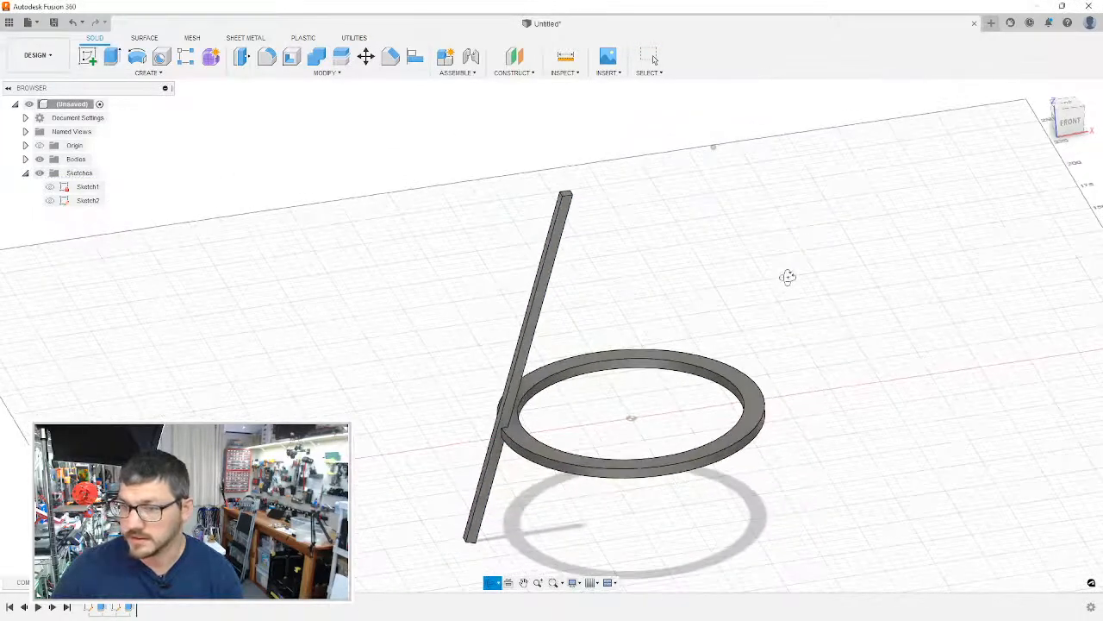
pyautogui.click(148, 72)
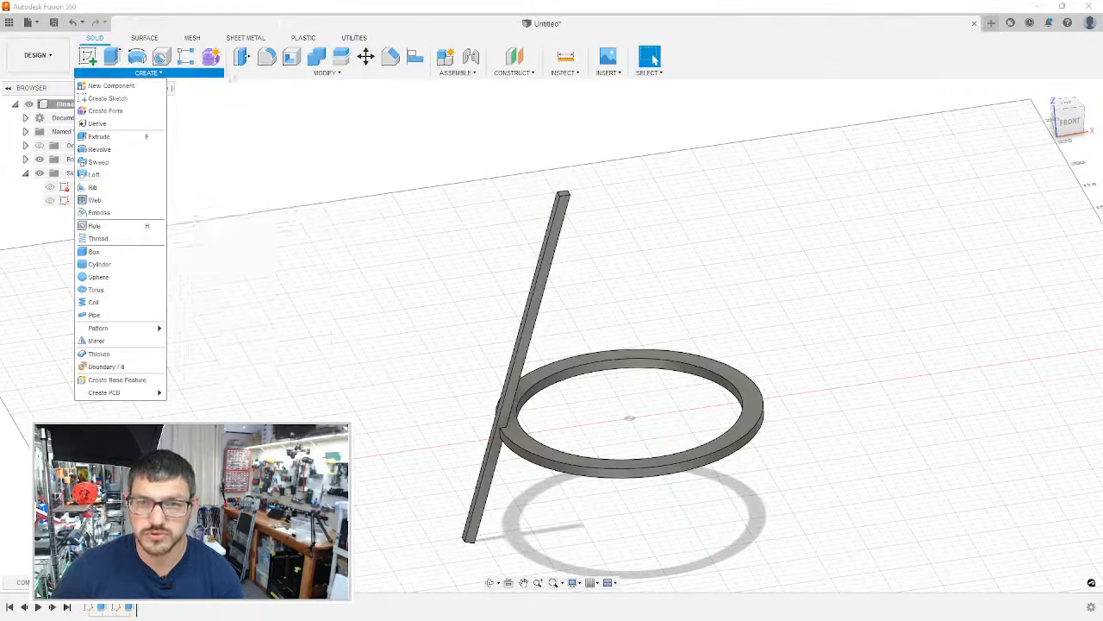
pyautogui.click(288, 74)
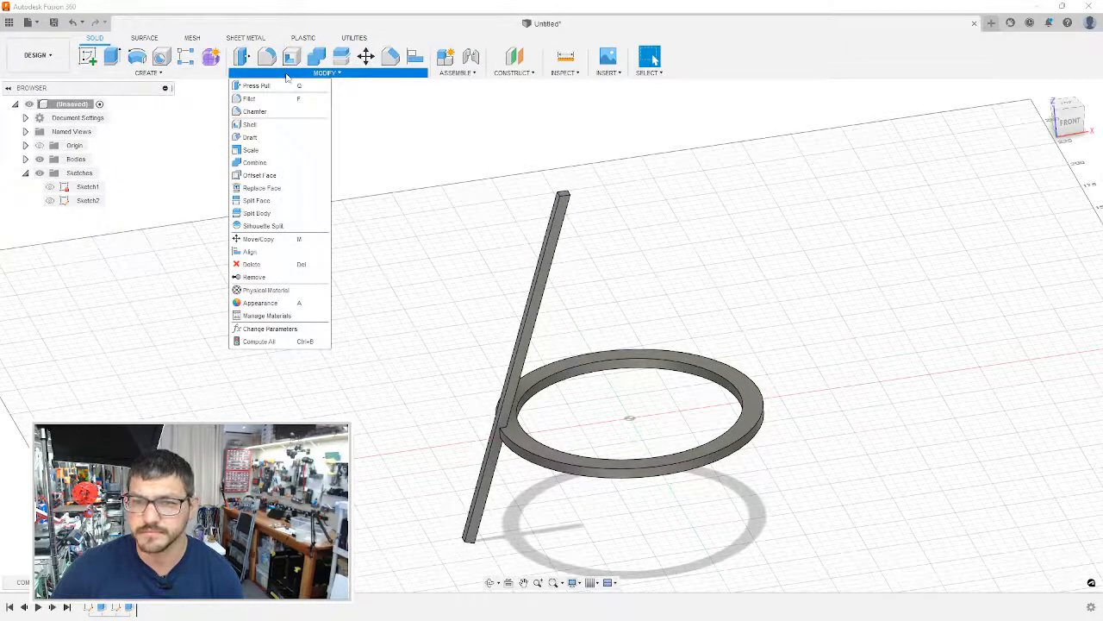
pyautogui.click(178, 75)
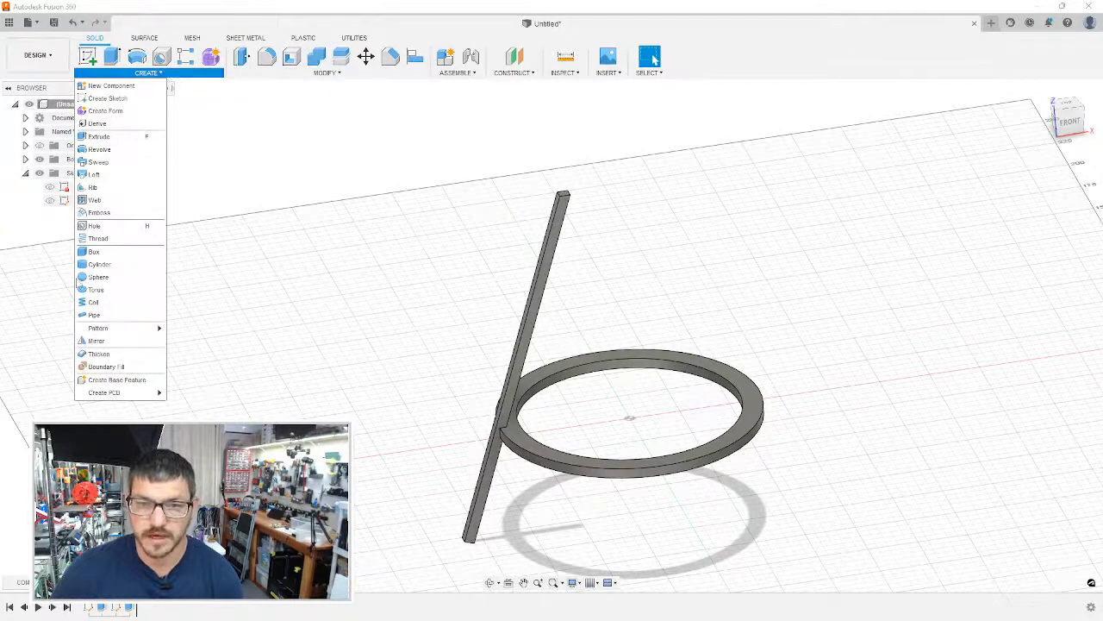
pyautogui.moveTo(149, 332)
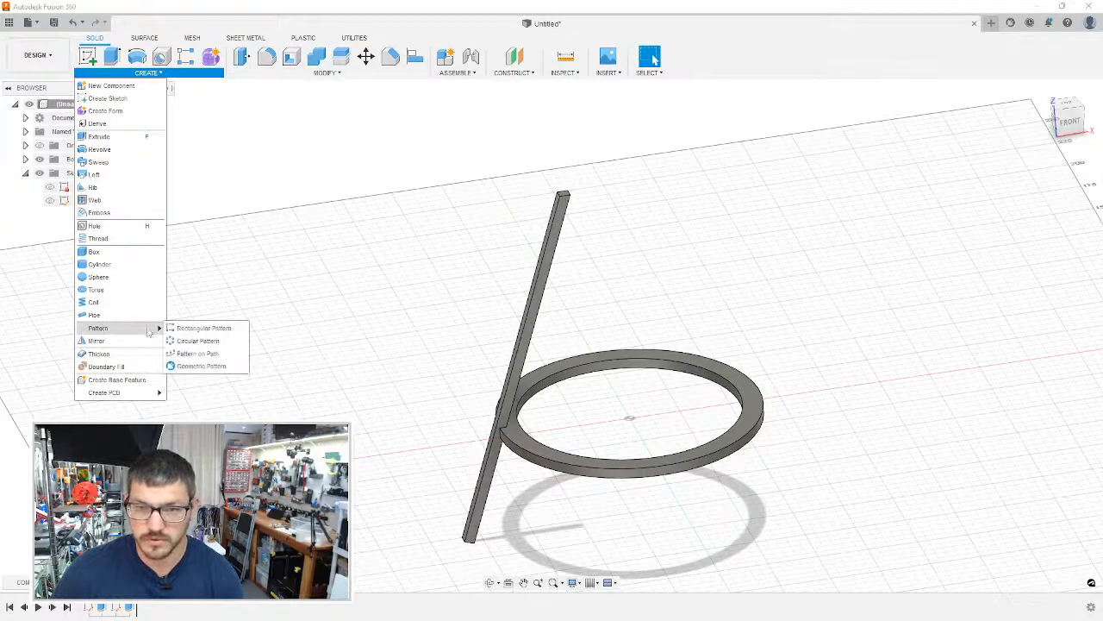
pyautogui.click(198, 341)
pyautogui.click(517, 370)
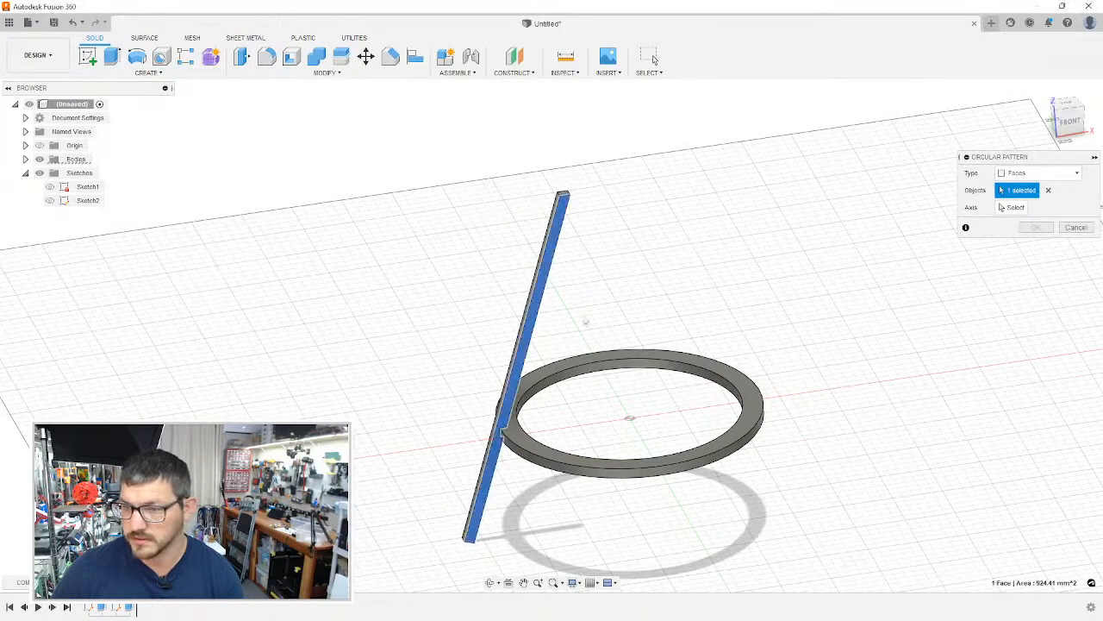
pyautogui.click(1037, 172)
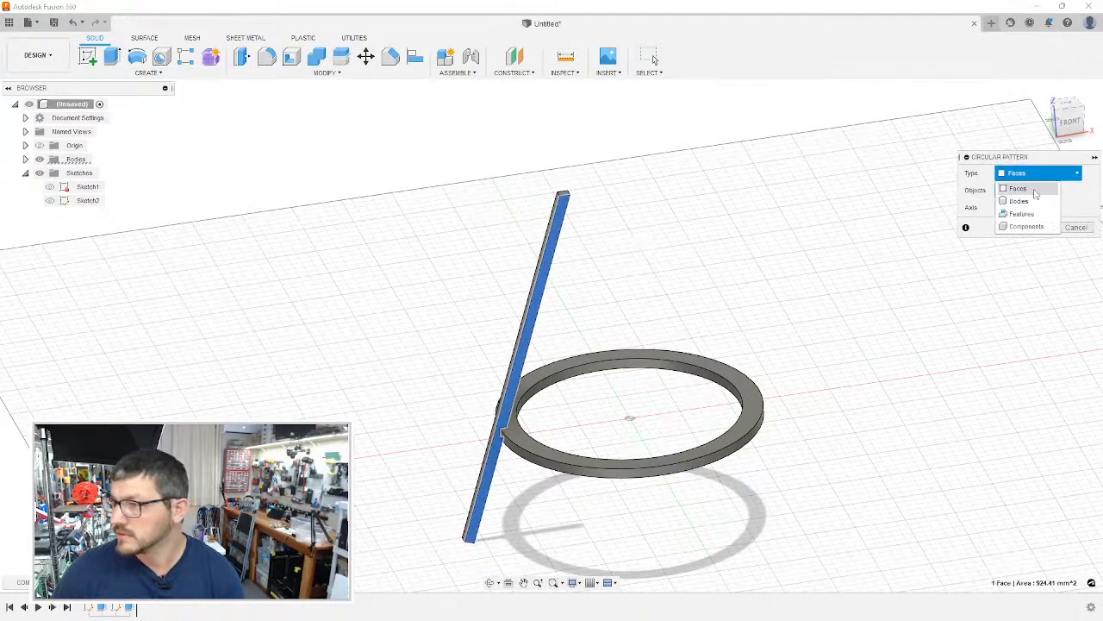
pyautogui.click(1075, 228)
pyautogui.hotkey('ctrl', 'z')
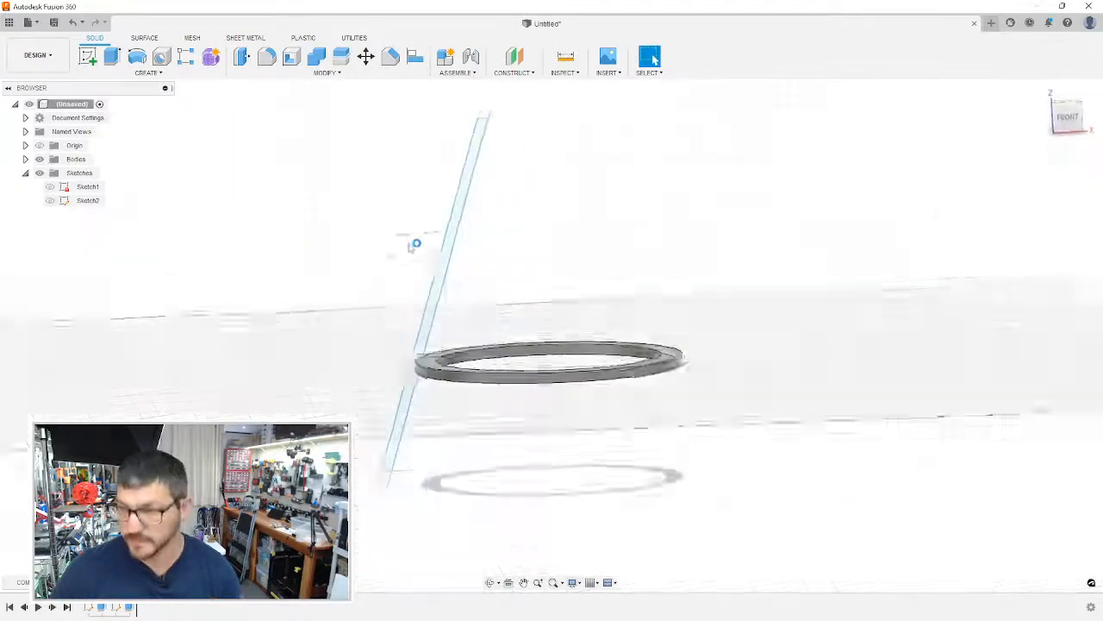
# Step: Extrude the slanted strip profile 5 mm as a new body separate from the ring
pyautogui.press('e')
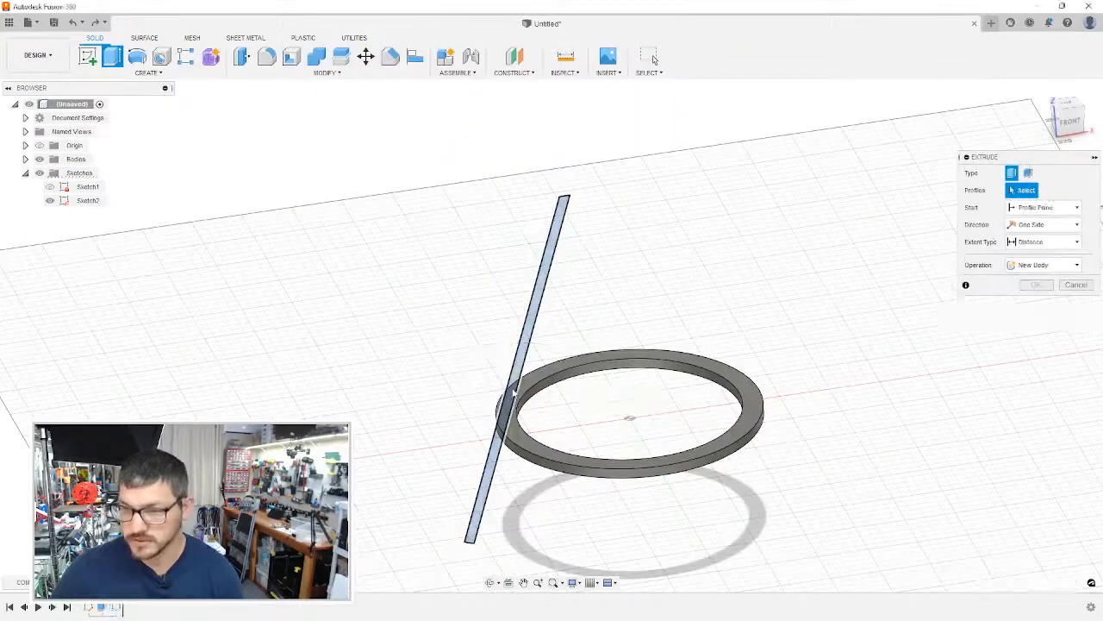
pyautogui.write('5')
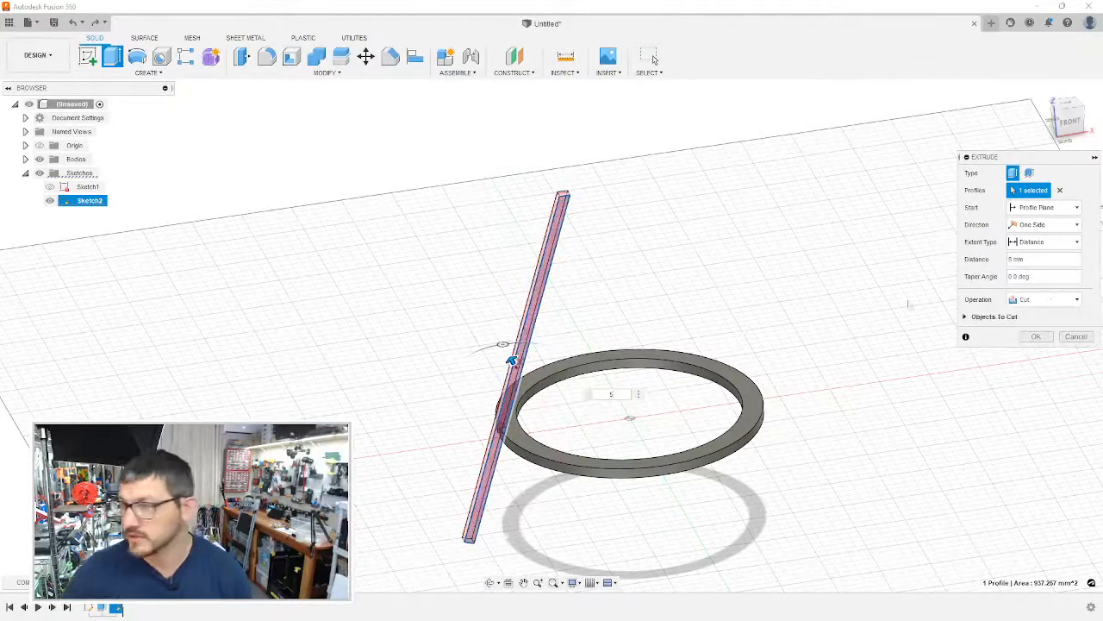
pyautogui.click(1037, 301)
pyautogui.click(1045, 354)
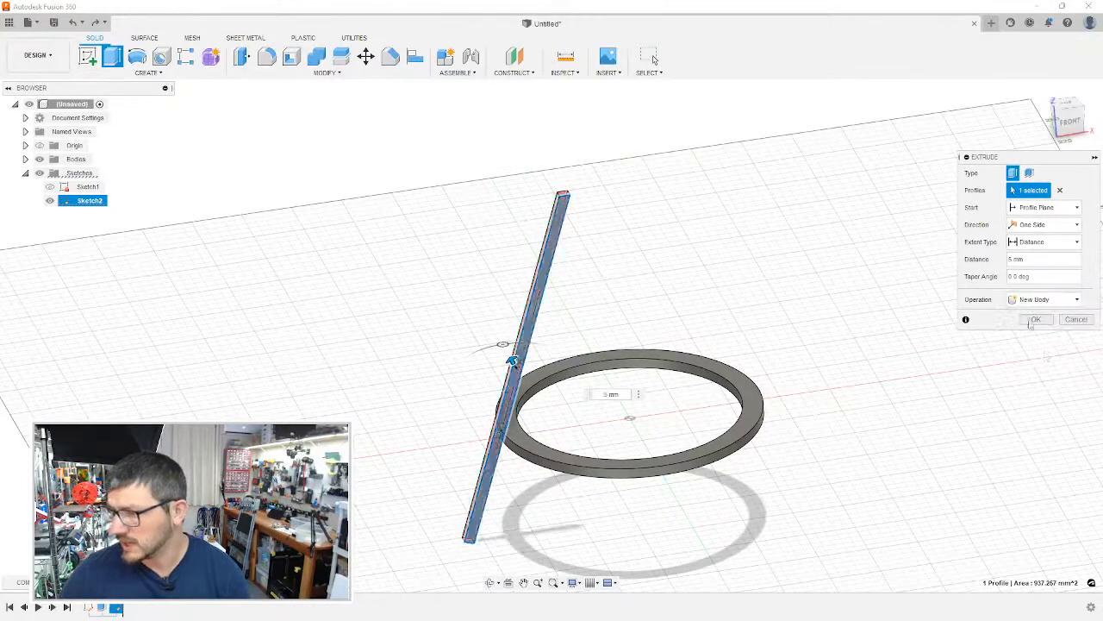
pyautogui.click(1035, 320)
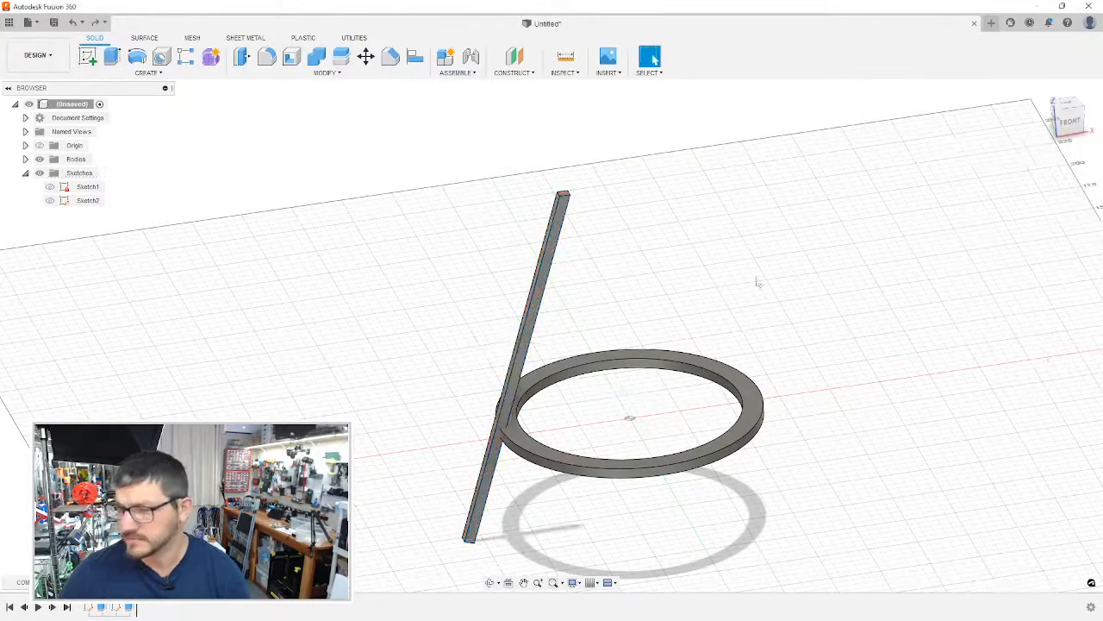
# Step: Create a circular pattern of the slanted strip body about the vertical Z axis, with full angular spacing and a quantity of 4
pyautogui.click(107, 73)
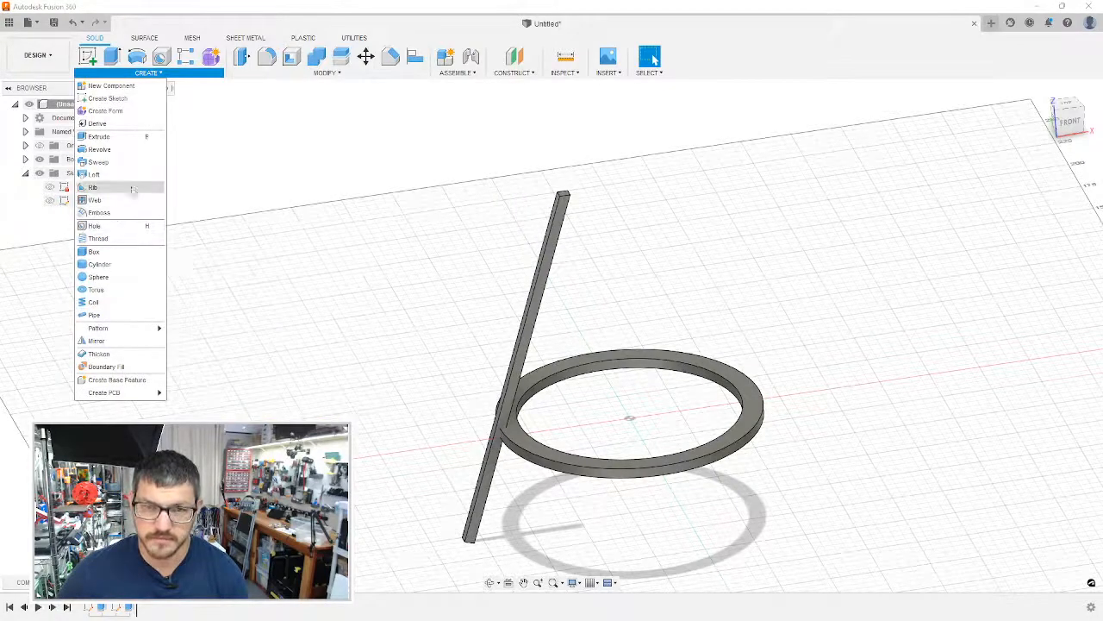
pyautogui.moveTo(126, 328)
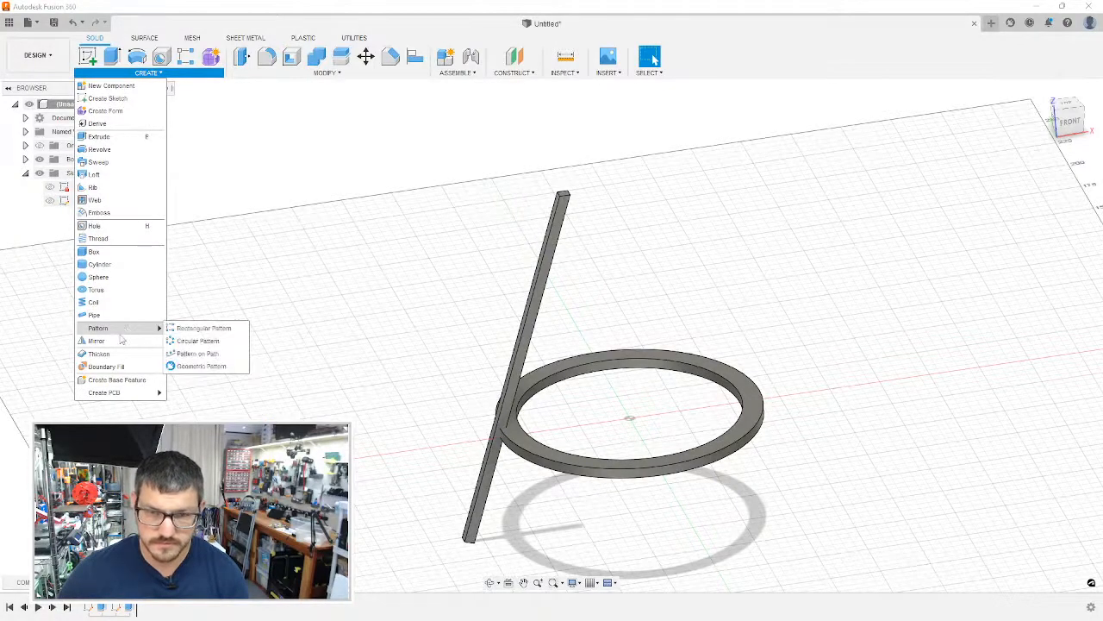
pyautogui.click(192, 343)
pyautogui.click(1039, 172)
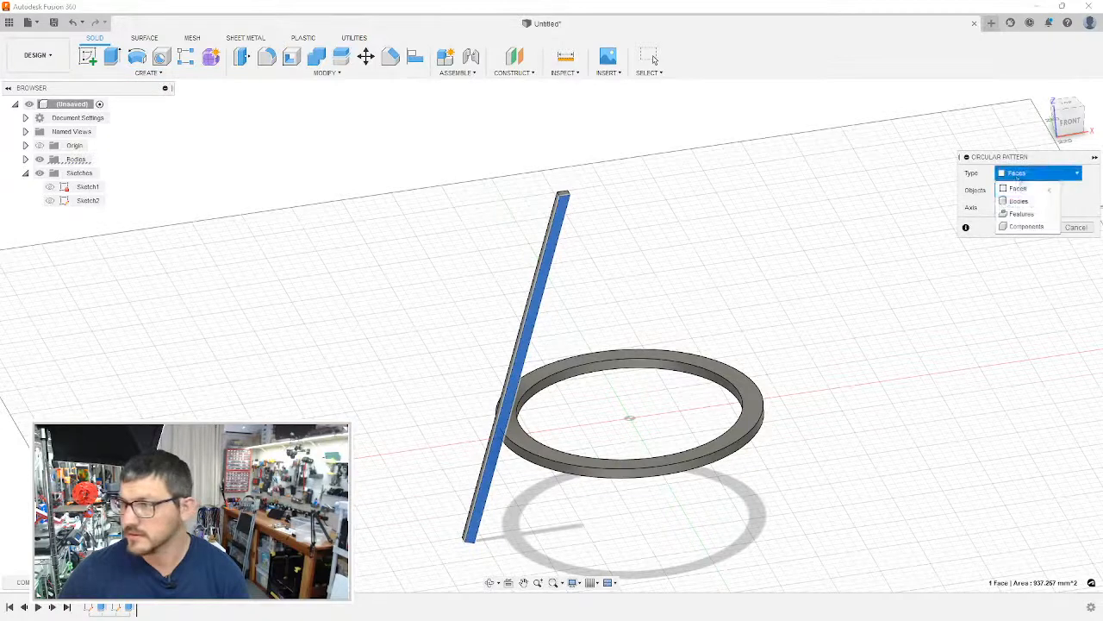
pyautogui.click(1017, 182)
pyautogui.click(554, 257)
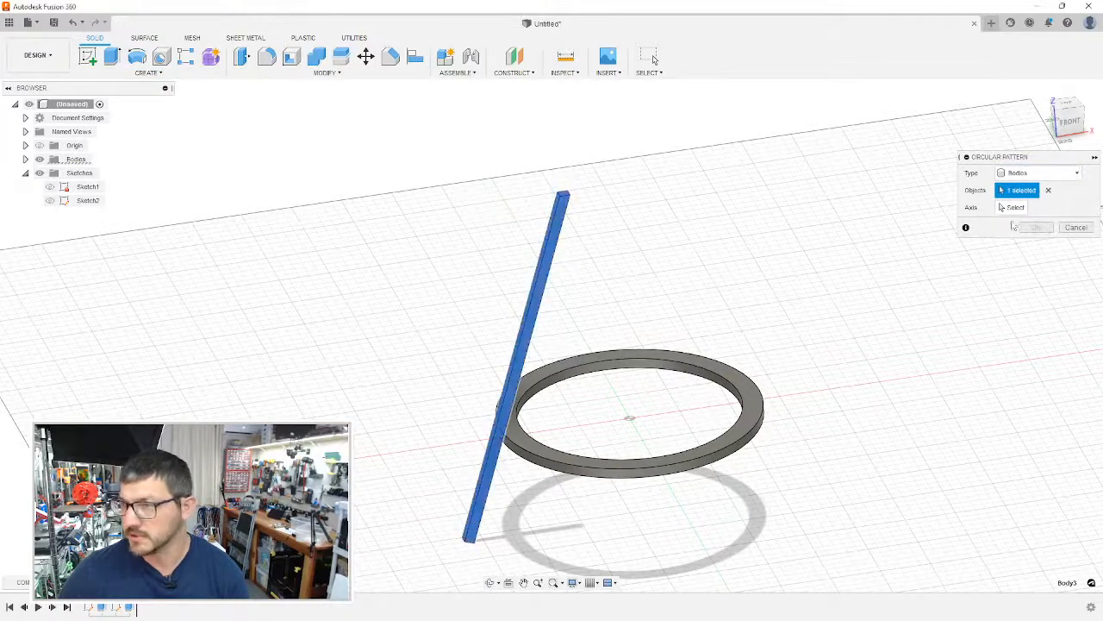
pyautogui.click(1012, 207)
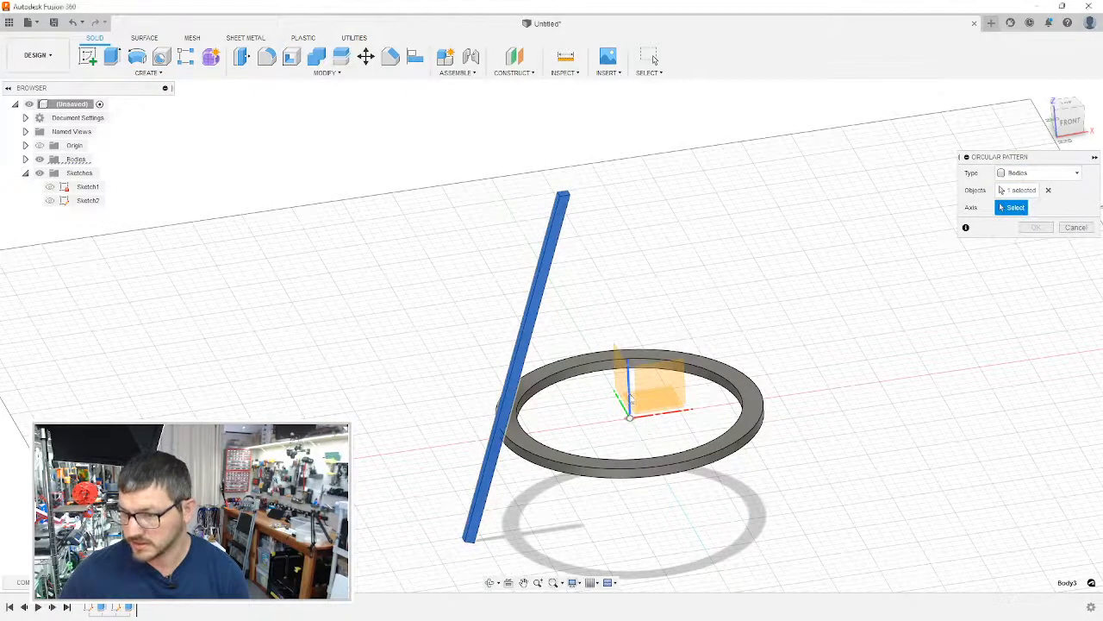
pyautogui.click(629, 393)
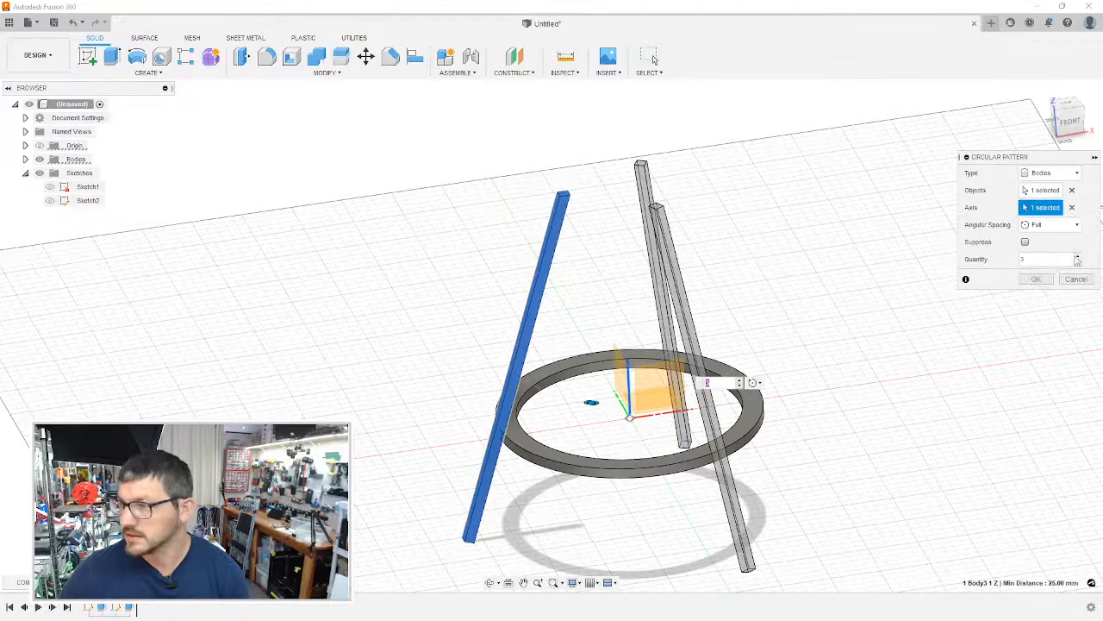
pyautogui.click(1076, 257)
pyautogui.keyDown('shift'); pyautogui.moveTo(833, 269); pyautogui.dragTo(830, 242, button='middle'); pyautogui.keyUp('shift')
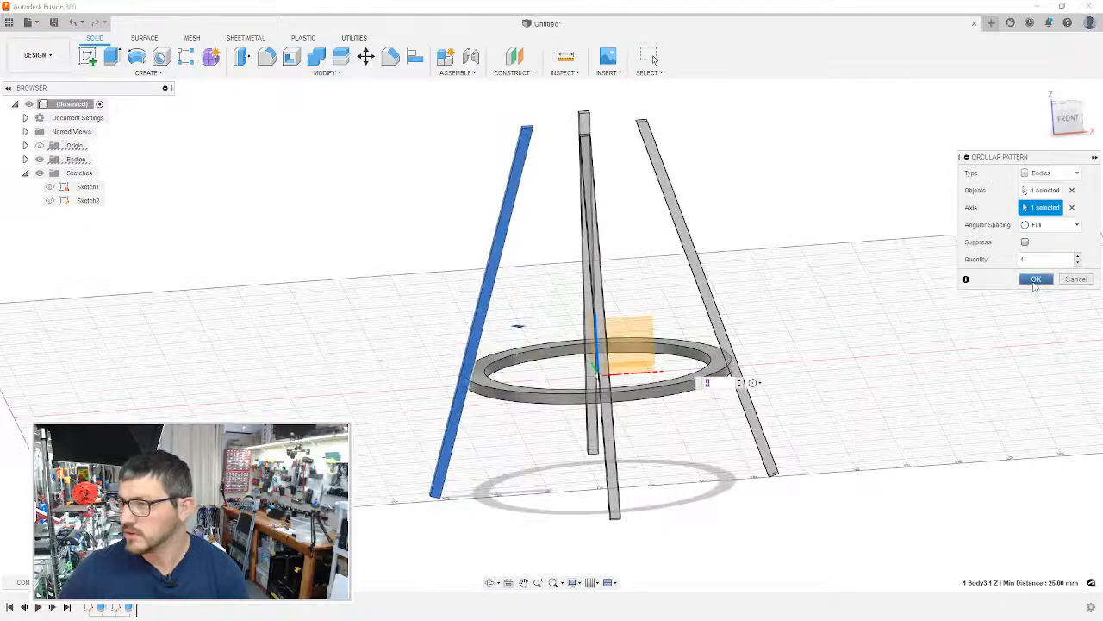
pyautogui.click(1035, 285)
pyautogui.keyDown('shift'); pyautogui.moveTo(823, 322); pyautogui.dragTo(738, 343, button='middle'); pyautogui.keyUp('shift')
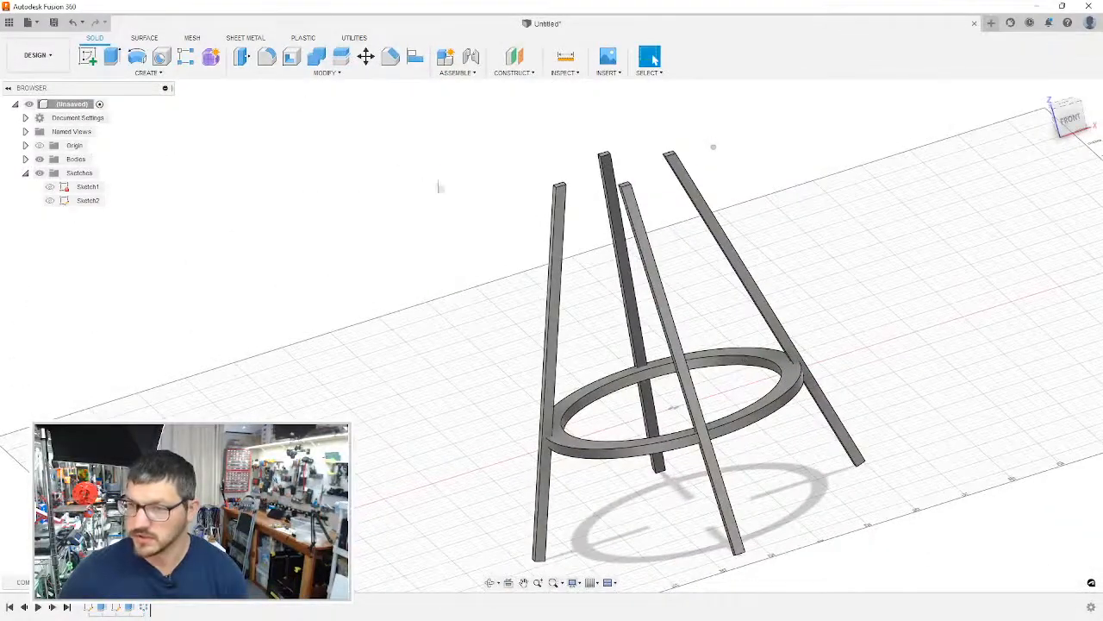
# Step: Create a construction plane offset 100 mm above the XY origin plane
pyautogui.click(515, 57)
pyautogui.keyDown('shift'); pyautogui.moveTo(673, 402); pyautogui.dragTo(695, 388, button='middle'); pyautogui.keyUp('shift')
pyautogui.click(710, 417)
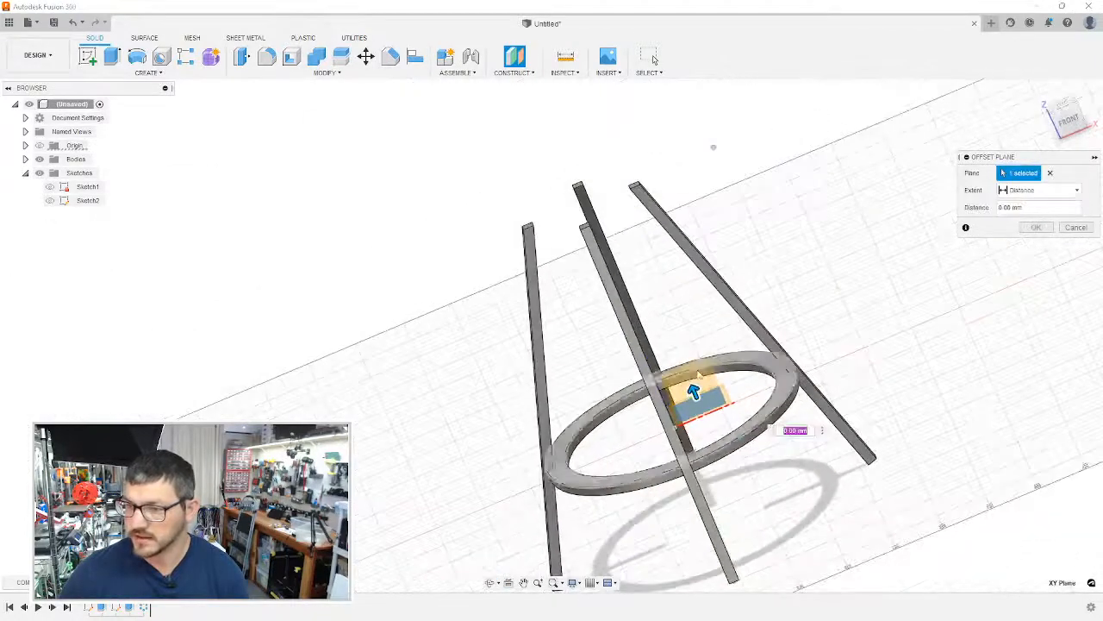
pyautogui.moveTo(695, 389); pyautogui.dragTo(626, 242)
pyautogui.click(1069, 121)
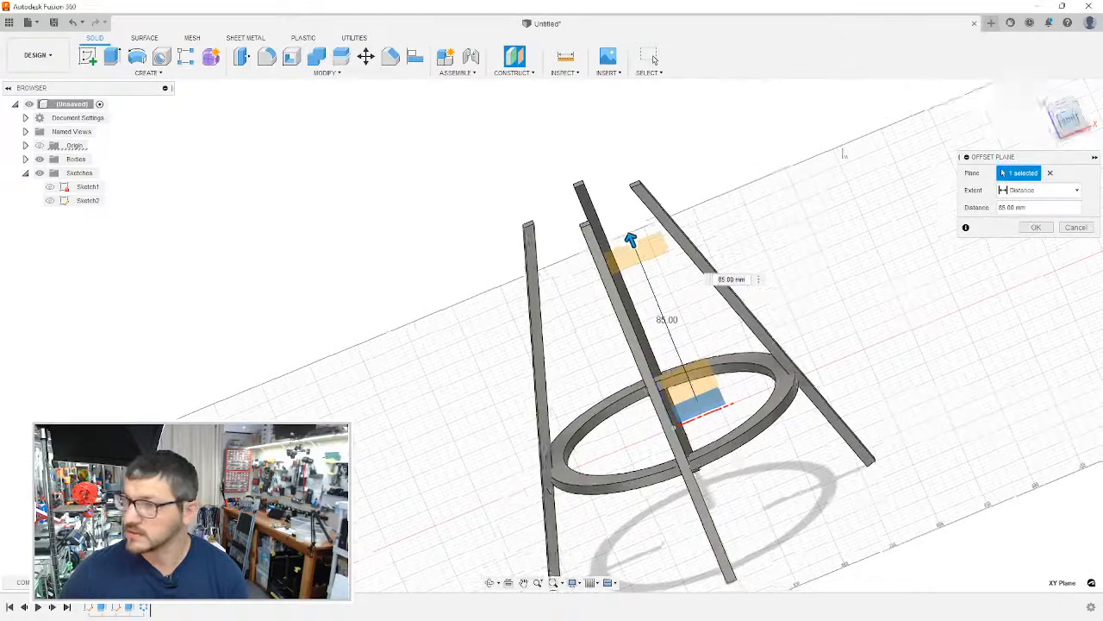
pyautogui.moveTo(660, 207); pyautogui.dragTo(660, 197)
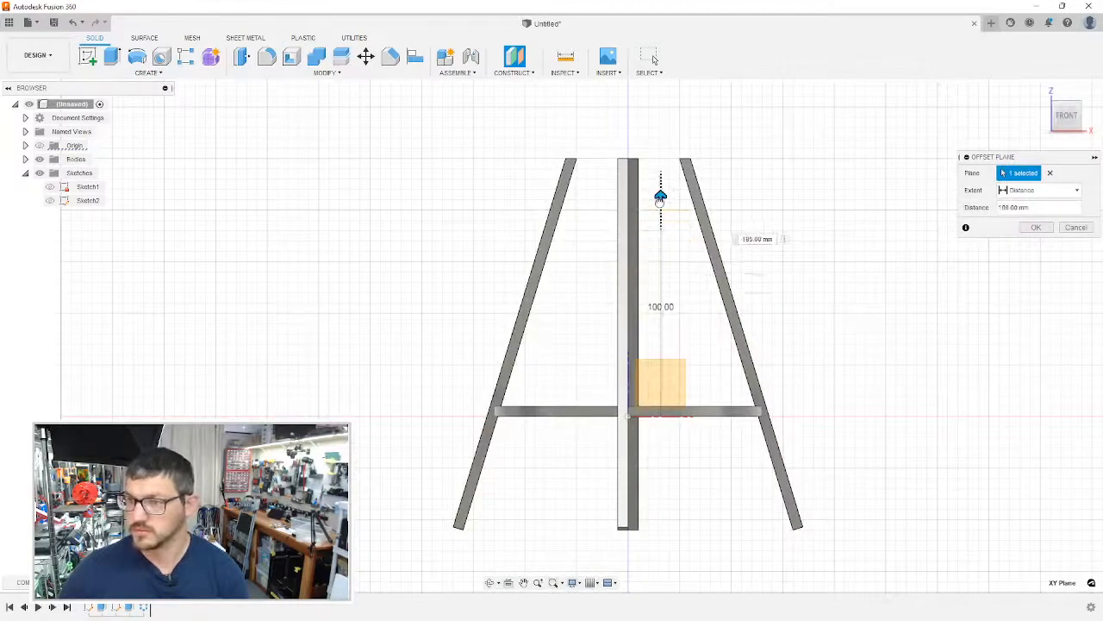
pyautogui.click(1033, 227)
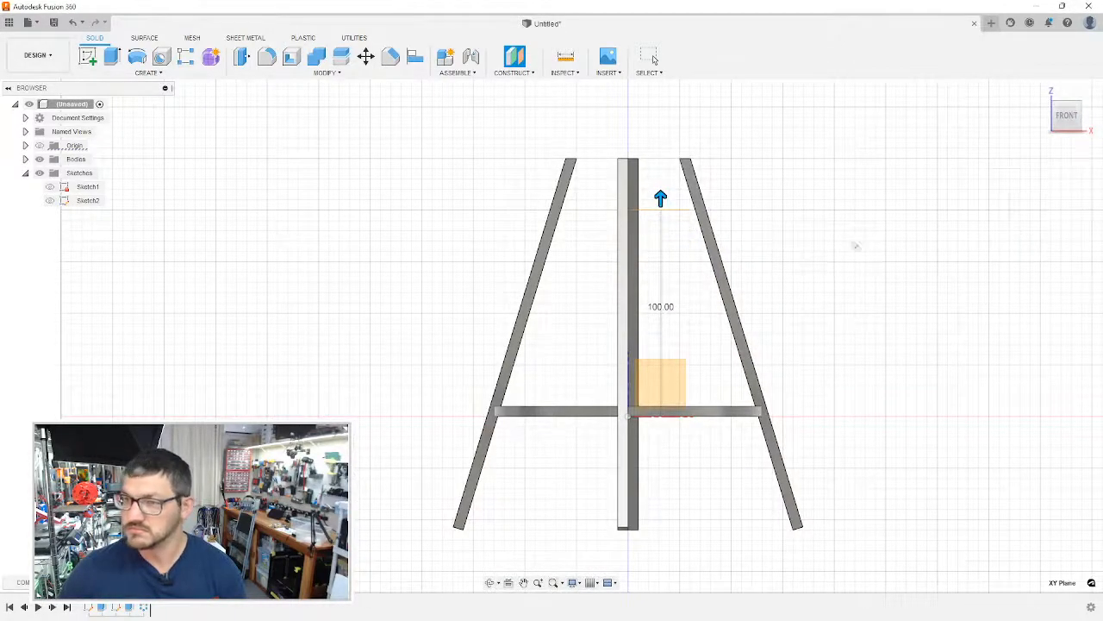
# Step: Start a sketch on the offset plane and draw a 90 mm diameter circle centered on the origin
pyautogui.moveTo(729, 226)
pyautogui.keyDown('shift'); pyautogui.mouseDown(button='middle')
pyautogui.moveTo(722, 212)
pyautogui.moveTo(731, 234)
pyautogui.mouseUp(button='middle'); pyautogui.keyUp('shift')
pyautogui.click(87, 56)
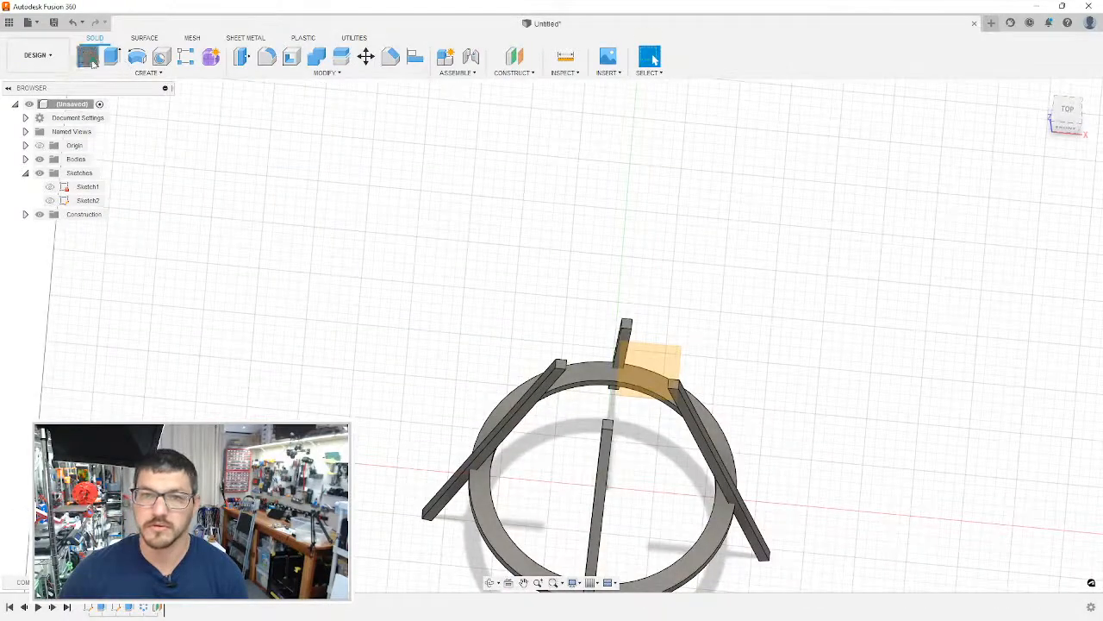
pyautogui.click(652, 395)
pyautogui.press('c')
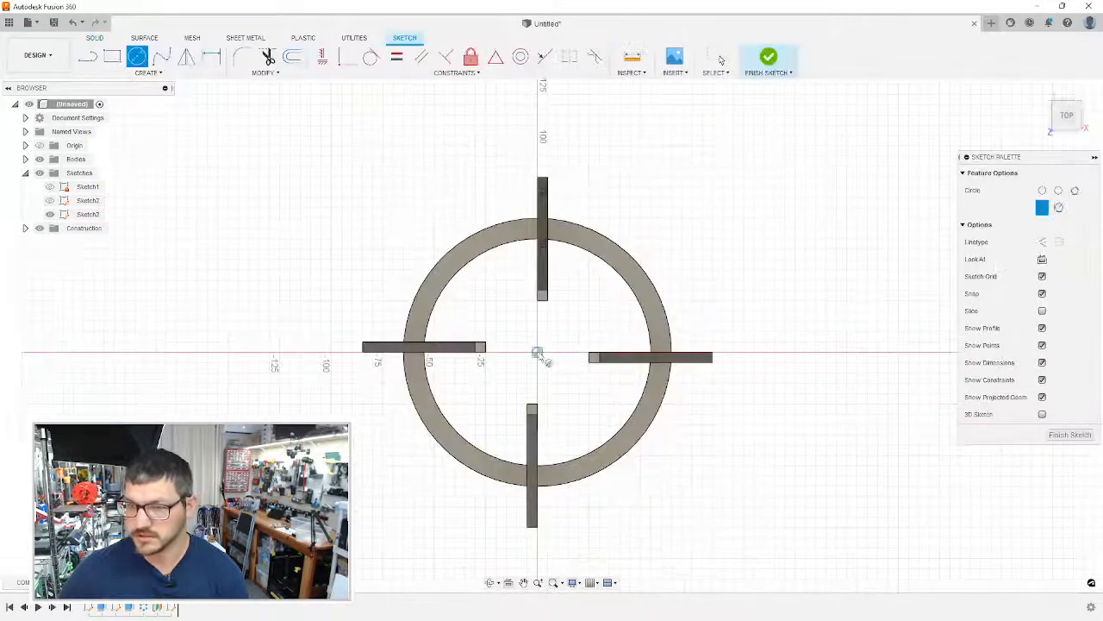
pyautogui.click(537, 351)
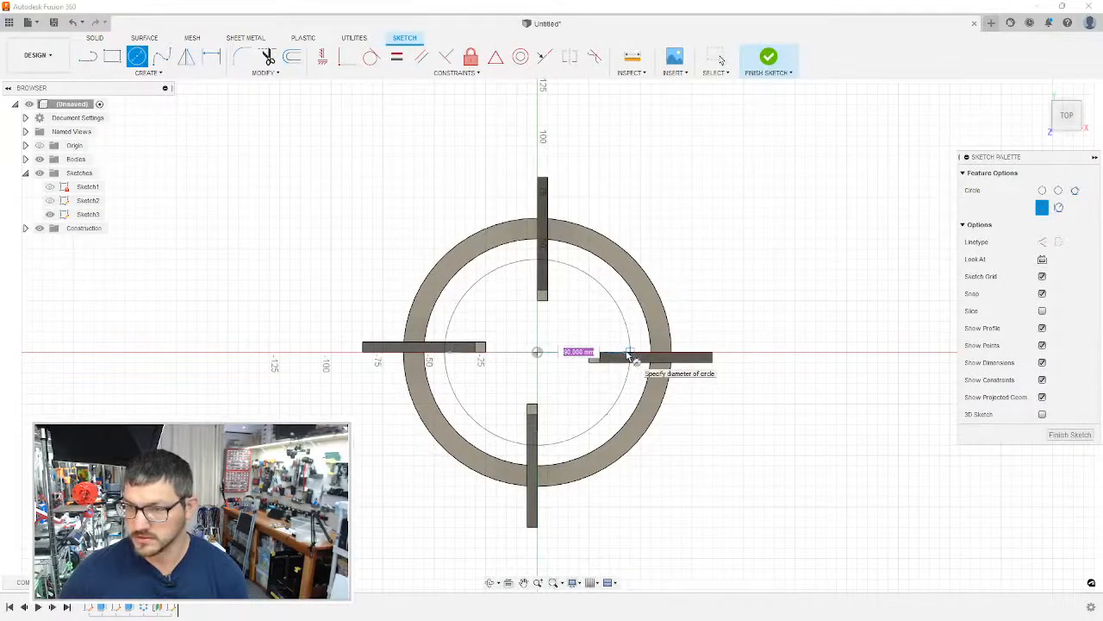
pyautogui.click(630, 355)
# Step: Offset the sketched circle 10 mm inward to form a second concentric circle
pyautogui.keyDown('shift'); pyautogui.moveTo(629, 355); pyautogui.dragTo(632, 332, button='middle'); pyautogui.keyUp('shift')
pyautogui.press('c')
pyautogui.scroll(3, 632, 334)
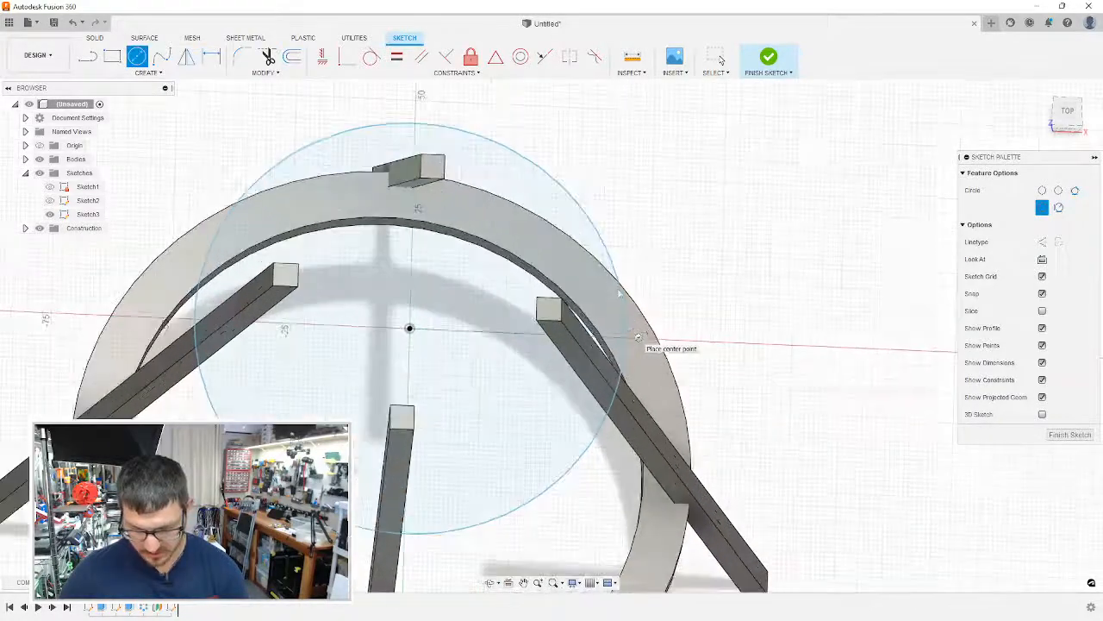
pyautogui.press('o')
pyautogui.click(626, 340)
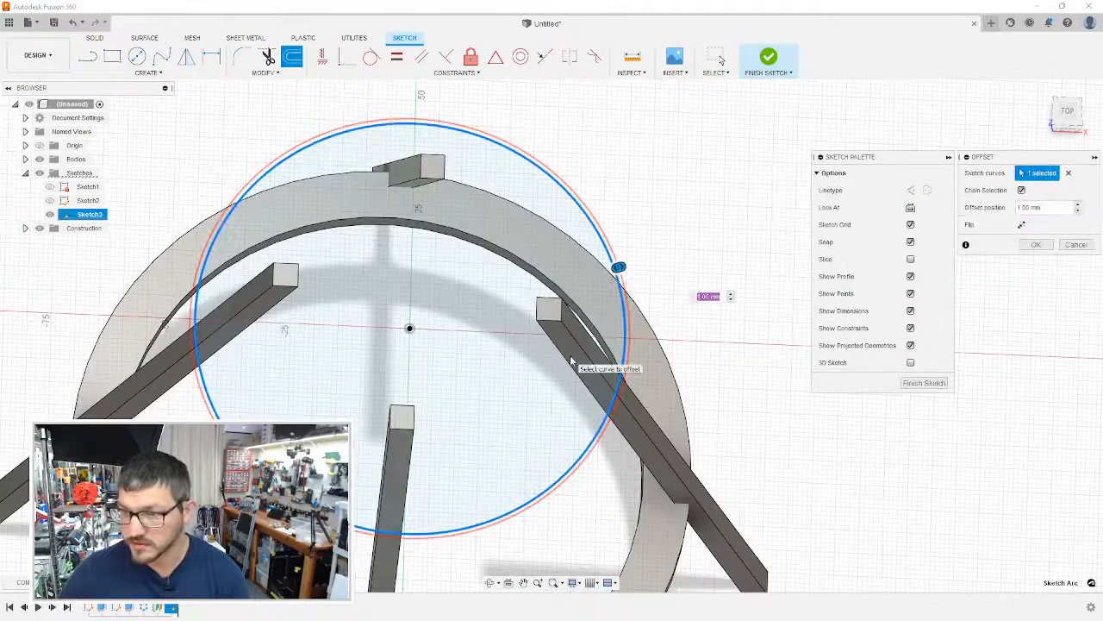
pyautogui.keyDown('shift'); pyautogui.moveTo(578, 363); pyautogui.dragTo(700, 356, button='middle'); pyautogui.keyUp('shift')
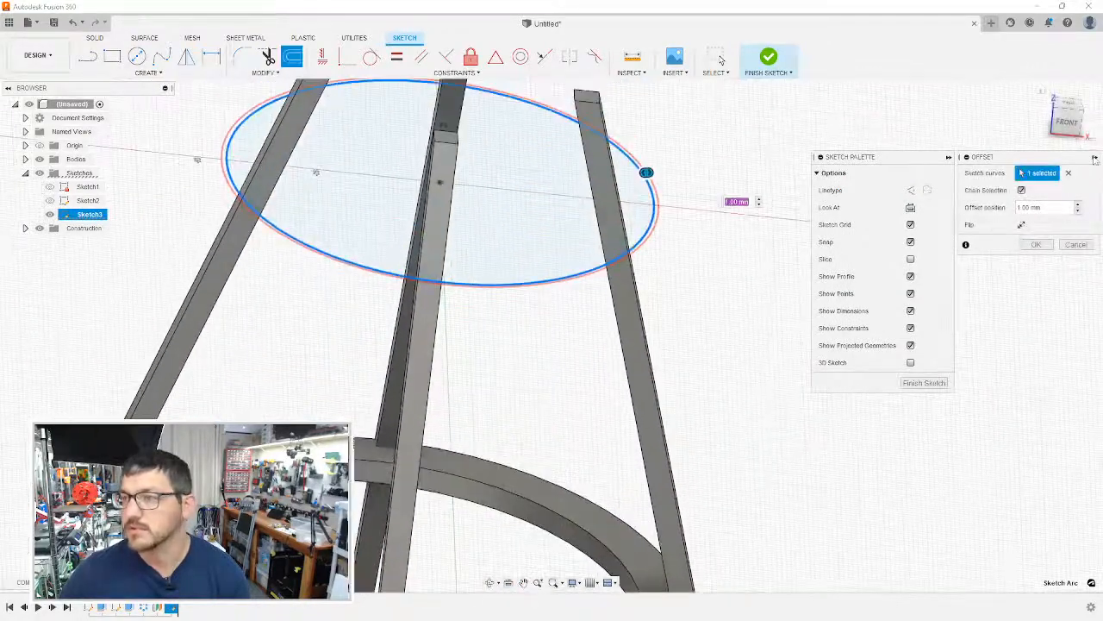
pyautogui.click(1068, 122)
pyautogui.moveTo(688, 183); pyautogui.dragTo(705, 428, button='middle')
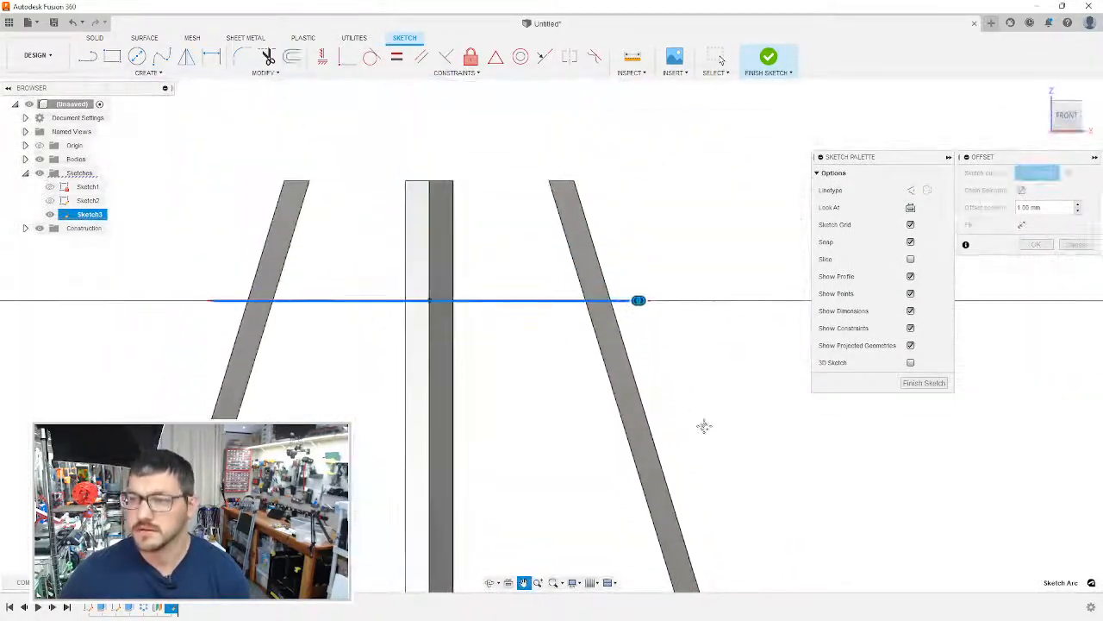
pyautogui.keyDown('shift'); pyautogui.moveTo(659, 202); pyautogui.dragTo(677, 293, button='middle'); pyautogui.keyUp('shift')
pyautogui.moveTo(677, 293); pyautogui.dragTo(694, 378, button='middle')
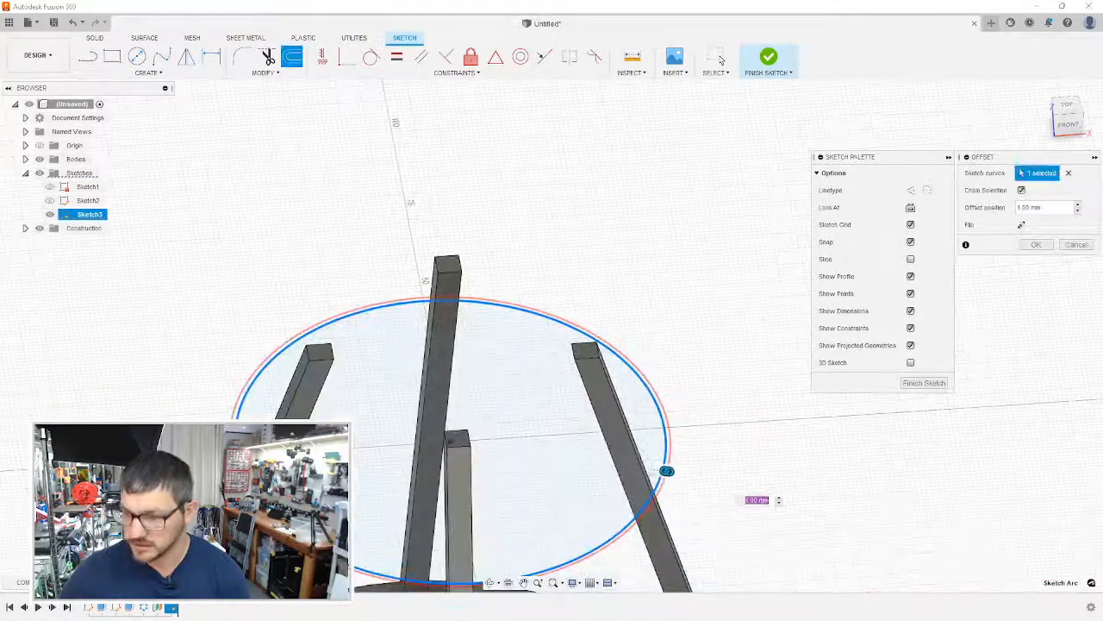
pyautogui.moveTo(665, 472); pyautogui.dragTo(631, 465)
pyautogui.write('10')
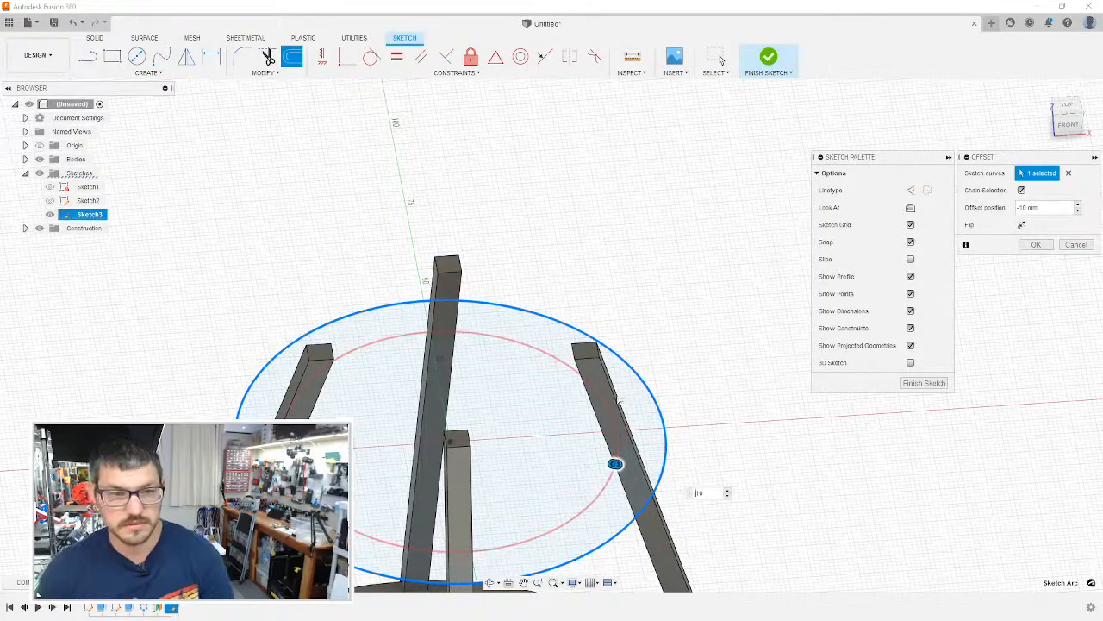
pyautogui.moveTo(634, 354); pyautogui.dragTo(654, 297, button='middle')
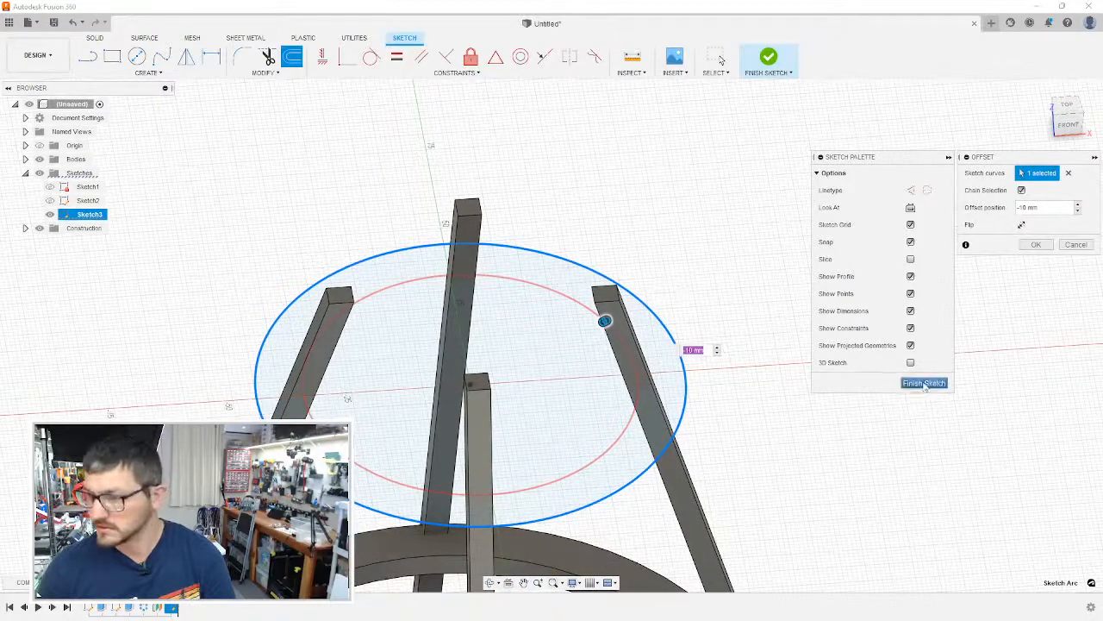
pyautogui.click(1037, 244)
pyautogui.press('e')
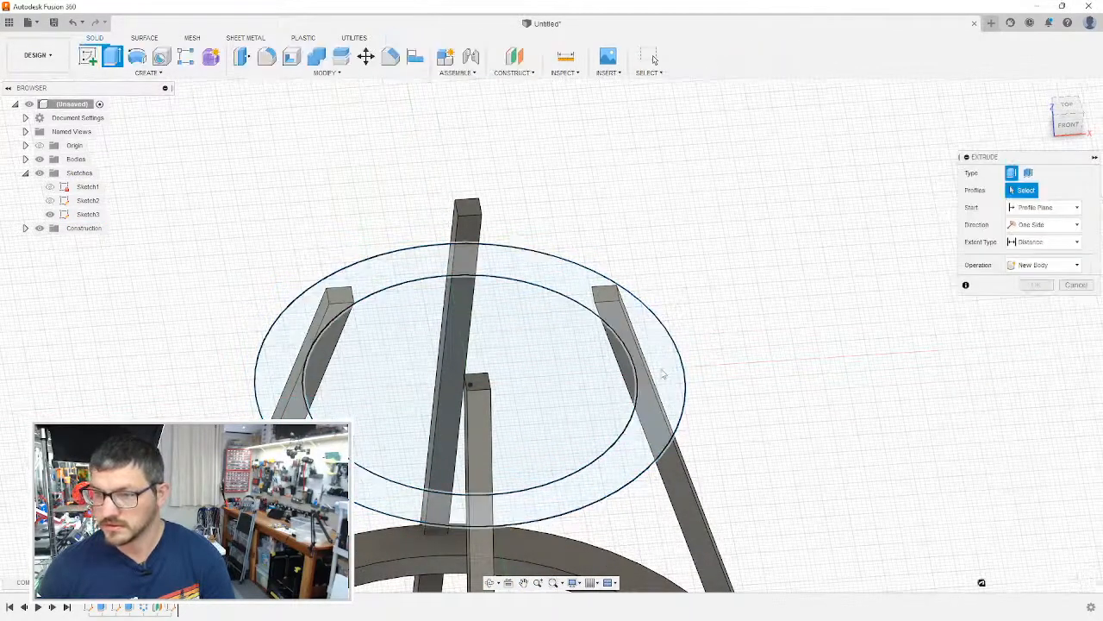
pyautogui.write('-5')
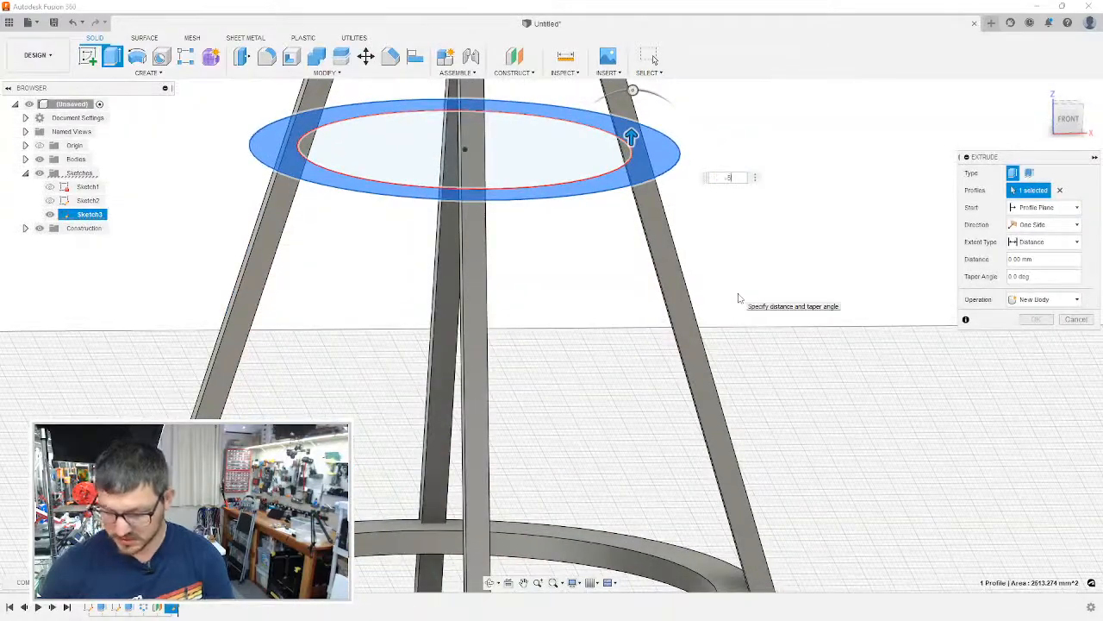
pyautogui.moveTo(697, 256)
pyautogui.keyDown('shift'); pyautogui.mouseDown(button='middle')
pyautogui.moveTo(695, 221)
pyautogui.moveTo(681, 258)
pyautogui.moveTo(700, 252)
pyautogui.moveTo(714, 283)
pyautogui.mouseUp(button='middle'); pyautogui.keyUp('shift')
pyautogui.click(1076, 337)
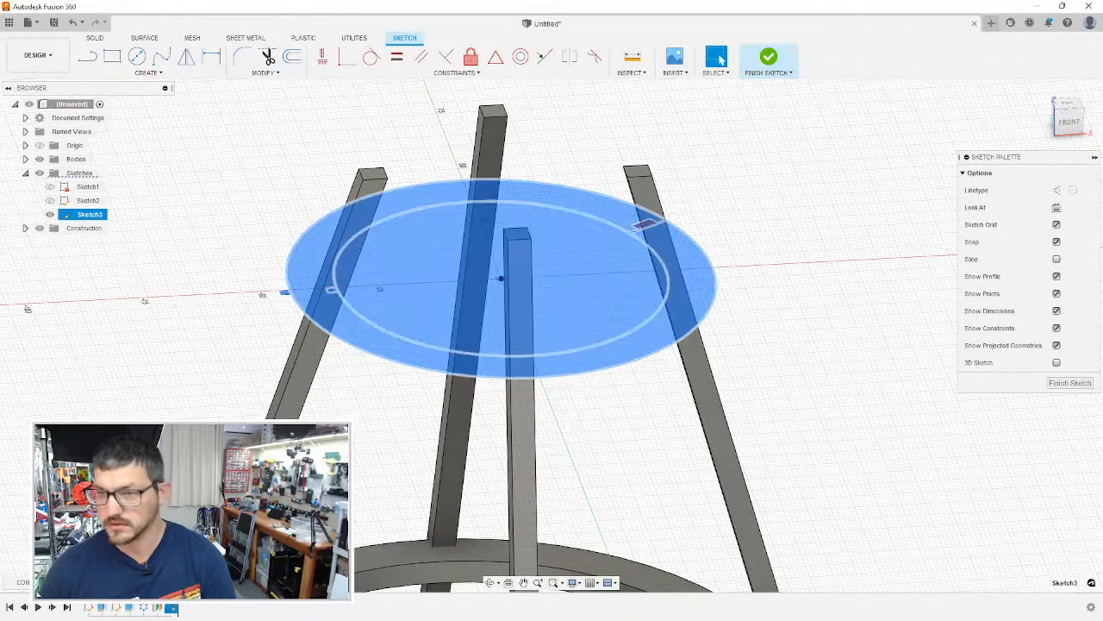
# Step: Dimension the outer circle of the upper ring sketch to a diameter of 70 mm
pyautogui.click(711, 256)
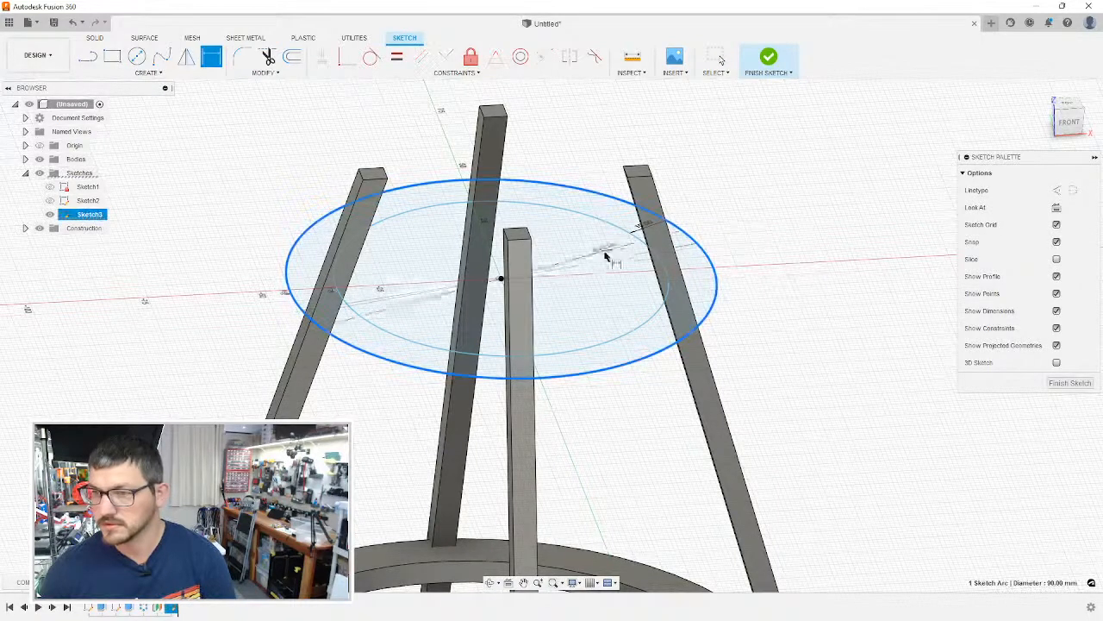
pyautogui.doubleClick(606, 257)
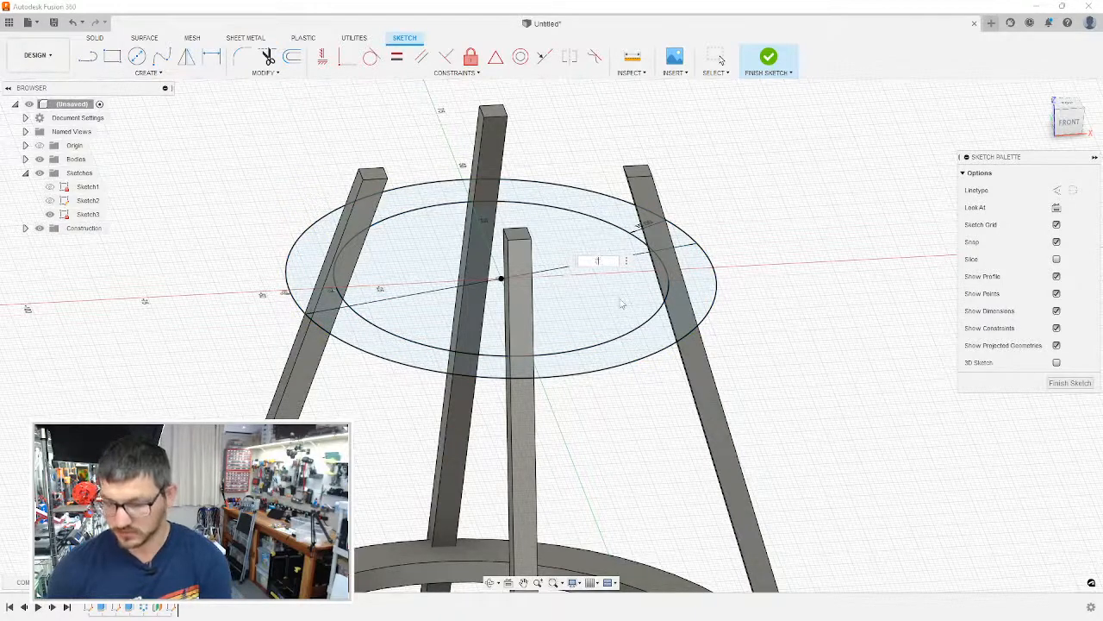
pyautogui.write('70')
pyautogui.press('Return')
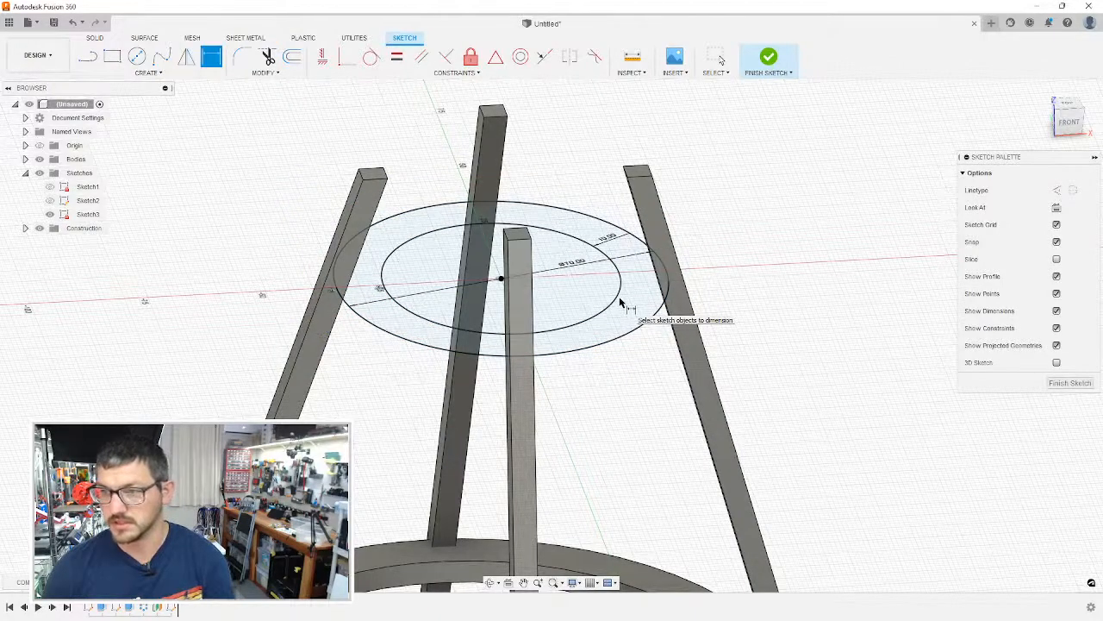
# Step: Delete the outer circle from the sketch, keeping only the inner one
pyautogui.press('Escape')
pyautogui.click(630, 234)
pyautogui.press('Delete')
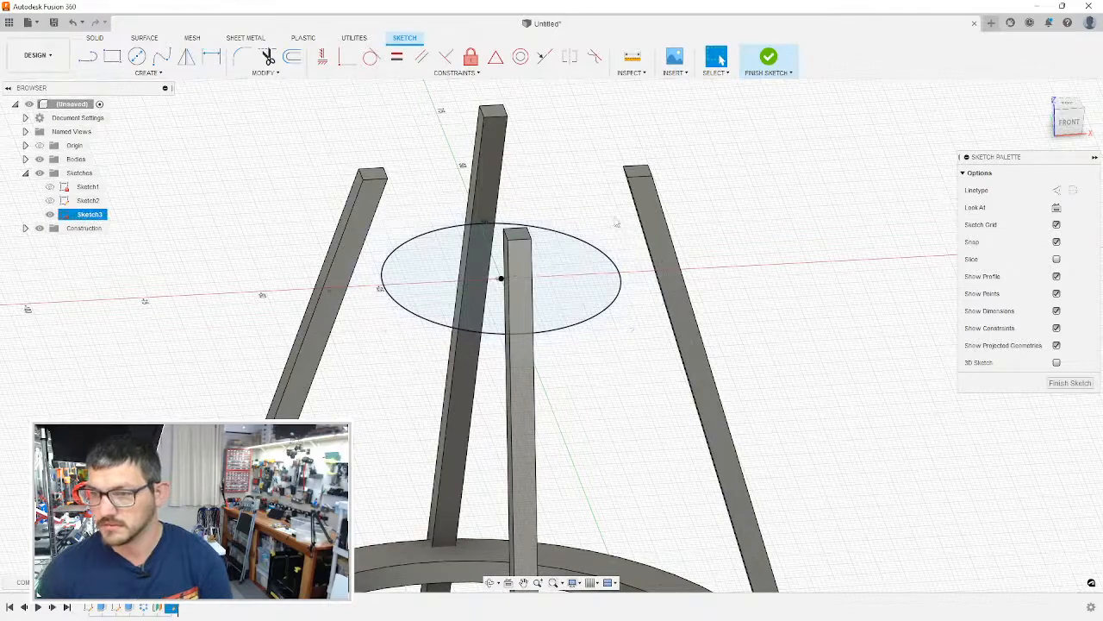
pyautogui.moveTo(618, 224)
pyautogui.keyDown('shift'); pyautogui.mouseDown(button='middle')
pyautogui.moveTo(611, 239)
pyautogui.moveTo(599, 222)
pyautogui.mouseUp(button='middle'); pyautogui.keyUp('shift')
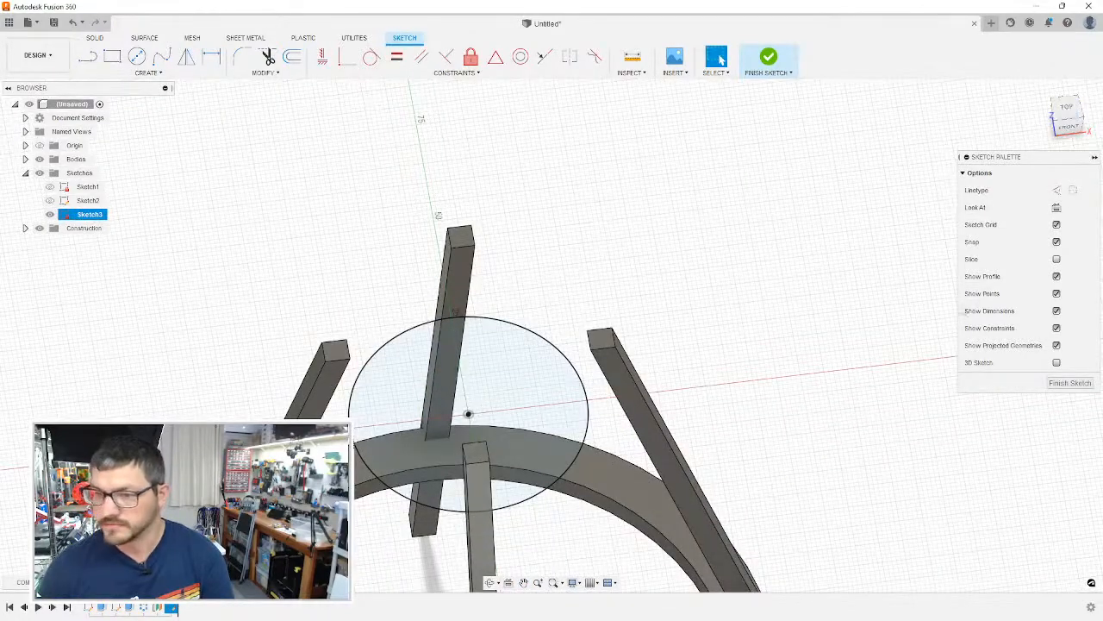
pyautogui.click(1073, 125)
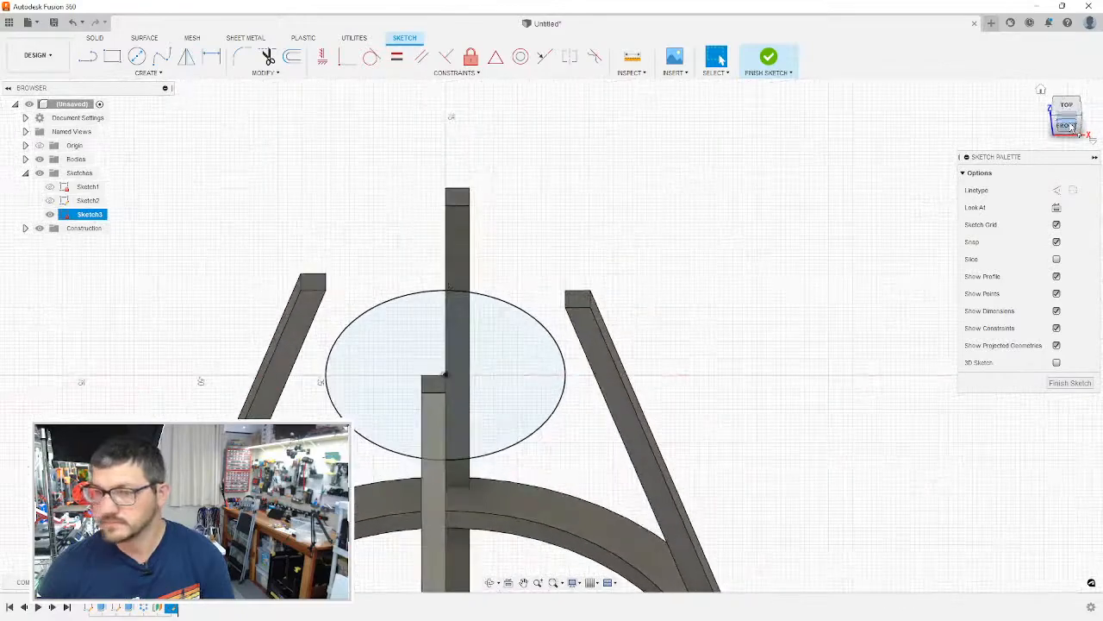
# Step: Dimension the remaining circle of the upper ring sketch to a diameter of 70 mm
pyautogui.press('e')
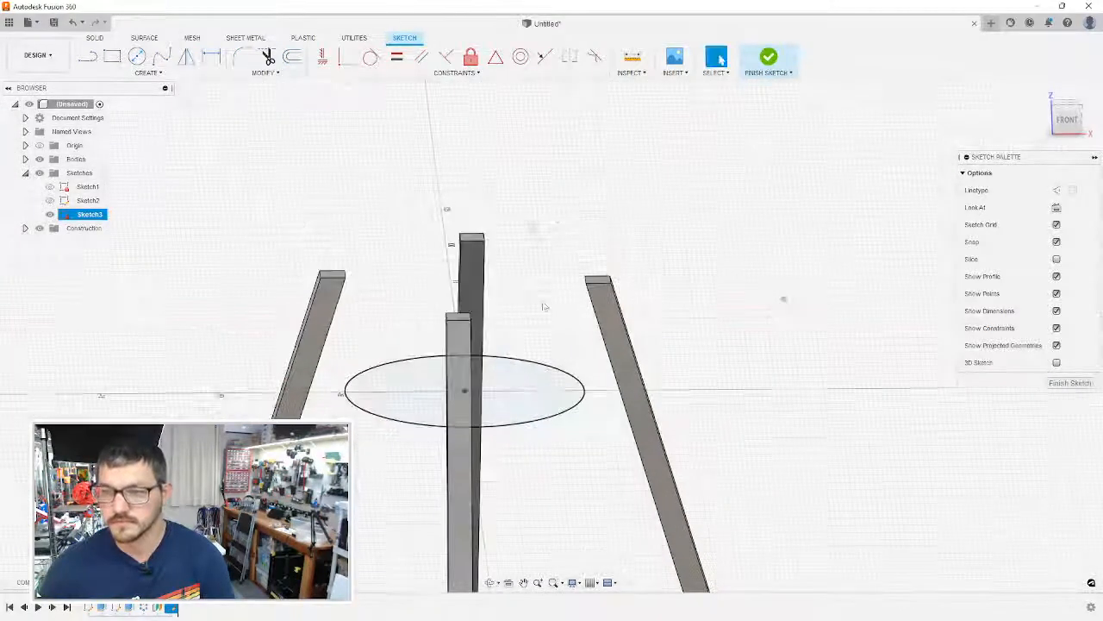
pyautogui.press('Escape')
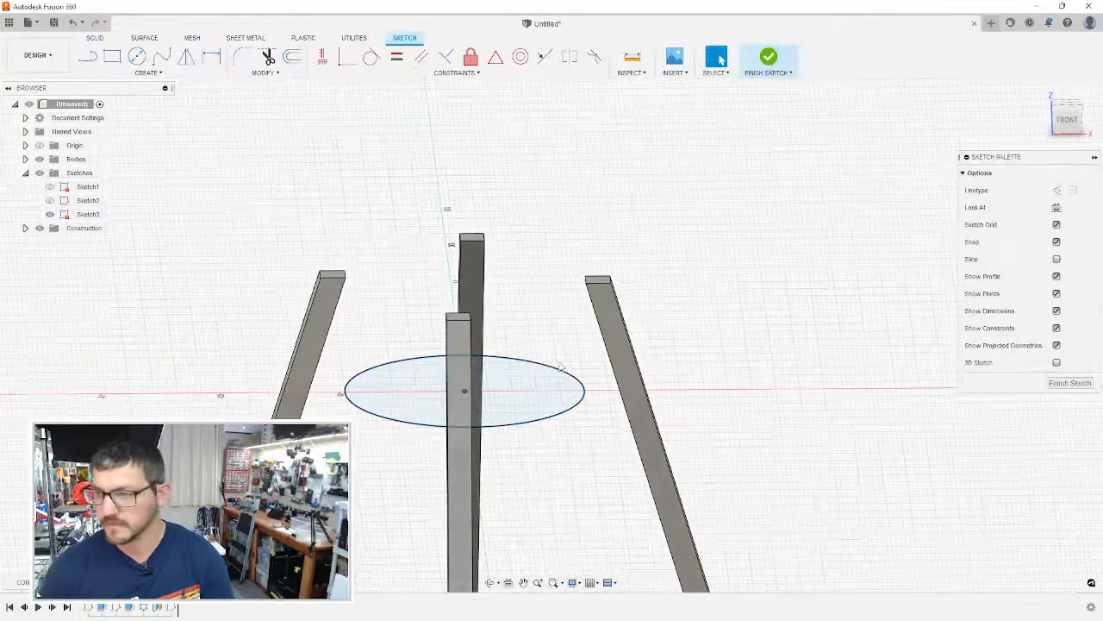
pyautogui.click(561, 373)
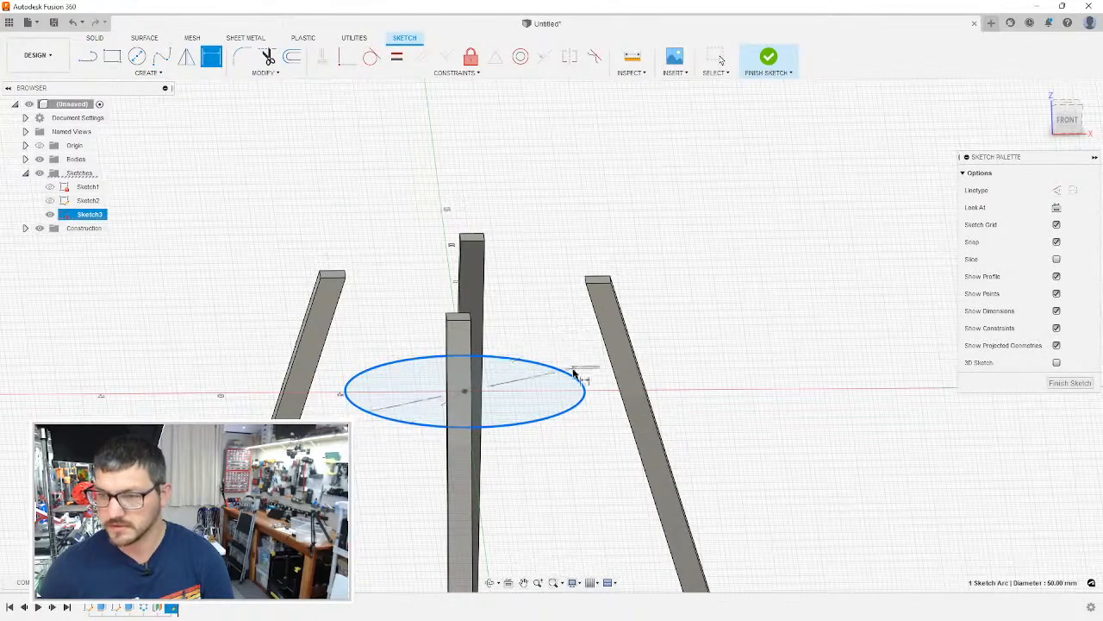
pyautogui.click(576, 370)
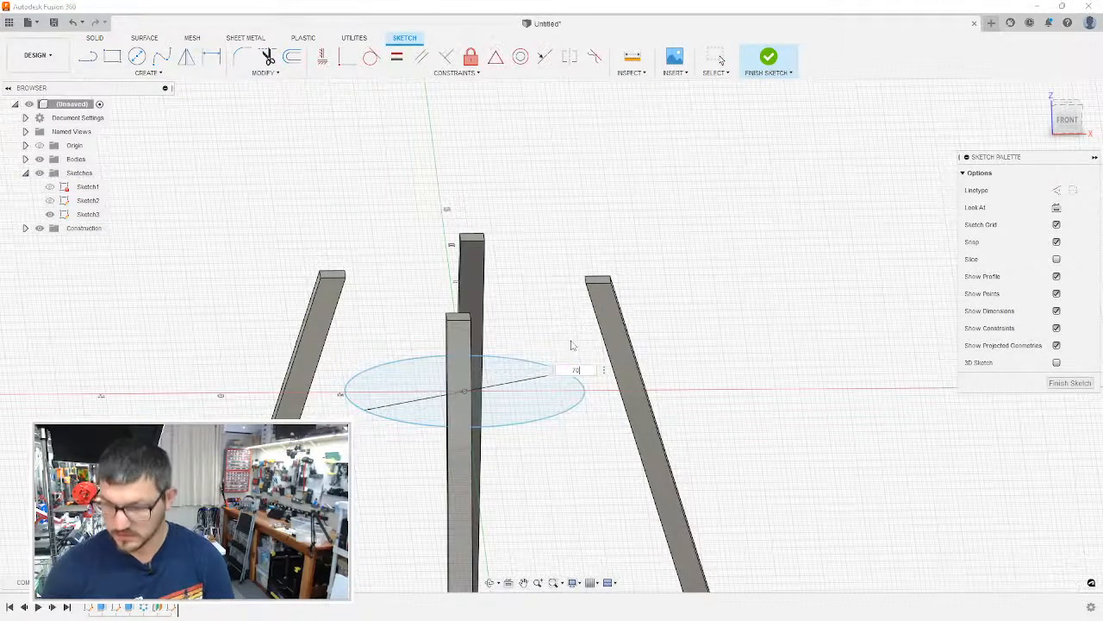
pyautogui.write('70')
pyautogui.press('Return')
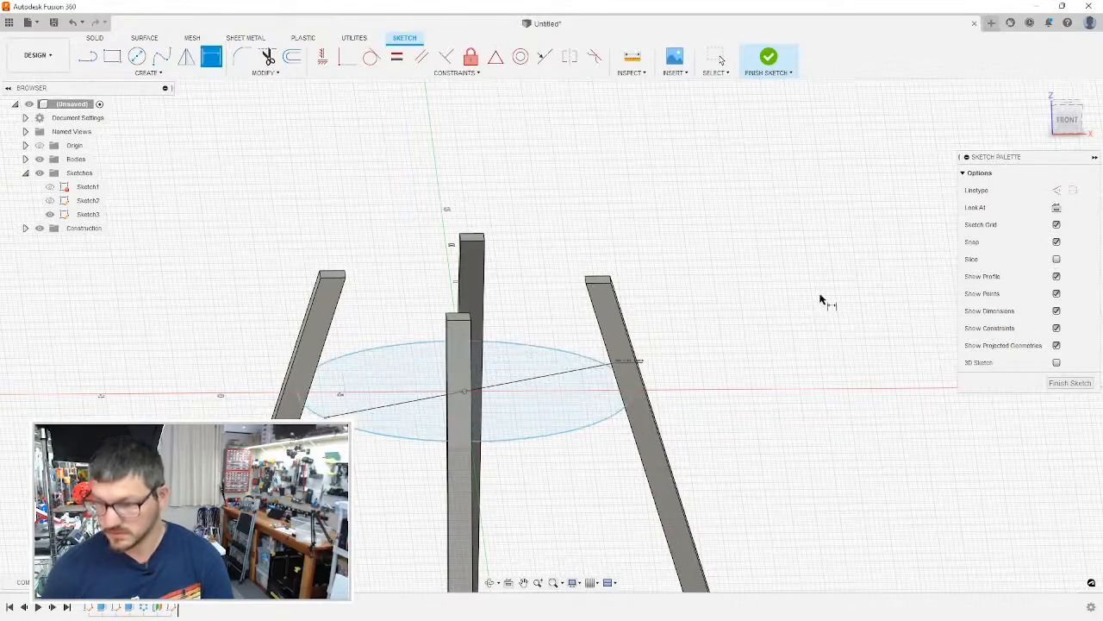
# Step: Offset the 70 mm circle outward to form a larger concentric circle for the upper ring
pyautogui.moveTo(788, 336)
pyautogui.keyDown('shift'); pyautogui.mouseDown(button='middle')
pyautogui.moveTo(732, 379)
pyautogui.moveTo(726, 323)
pyautogui.moveTo(732, 359)
pyautogui.mouseUp(button='middle'); pyautogui.keyUp('shift')
pyautogui.press('d')
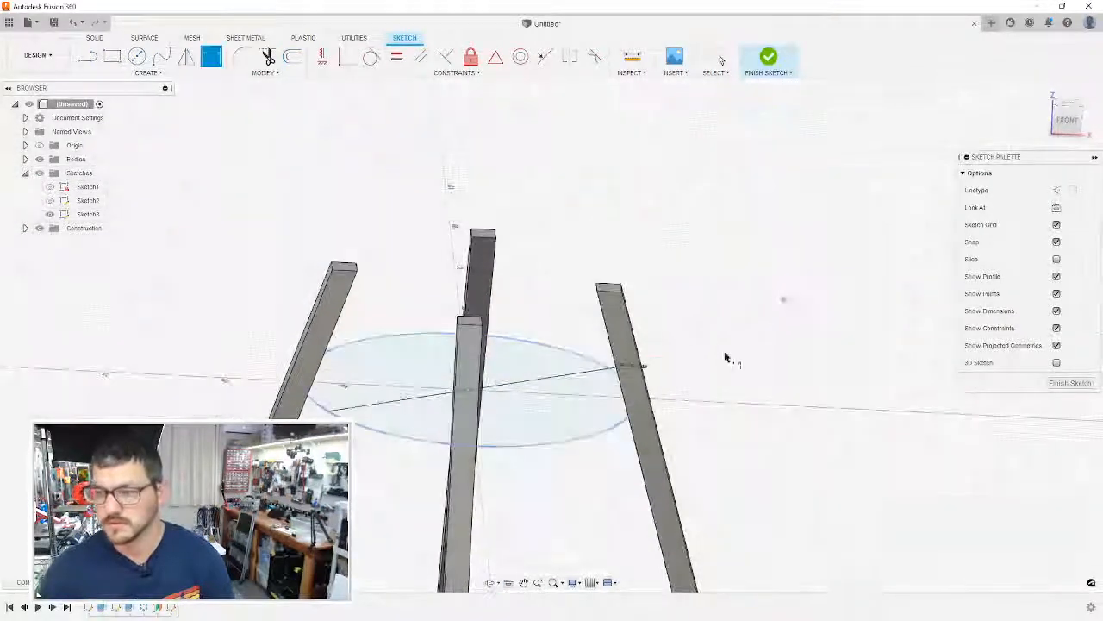
pyautogui.press('o')
pyautogui.click(593, 362)
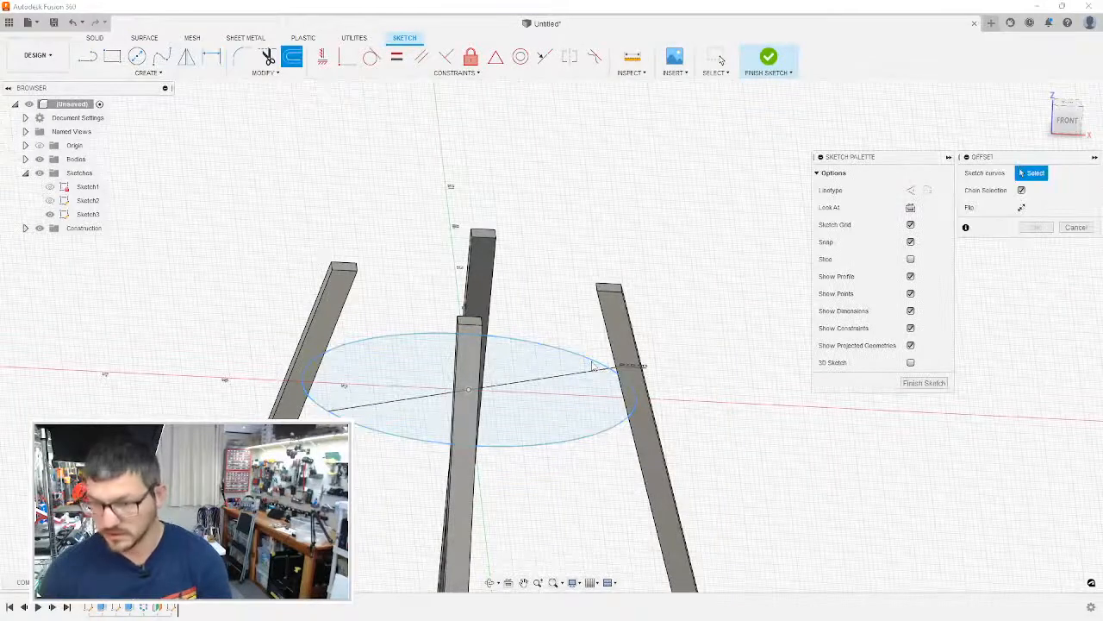
pyautogui.click(652, 389)
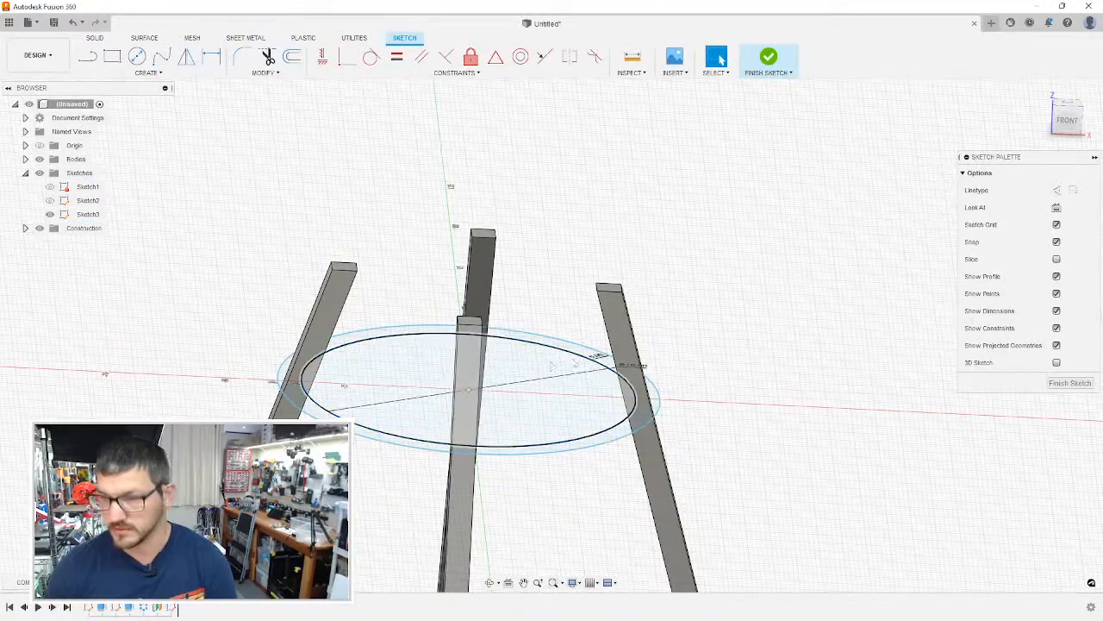
# Step: Extrude the upper ring profile between the two circles 5 mm upward as a new body
pyautogui.press('e')
pyautogui.click(648, 412)
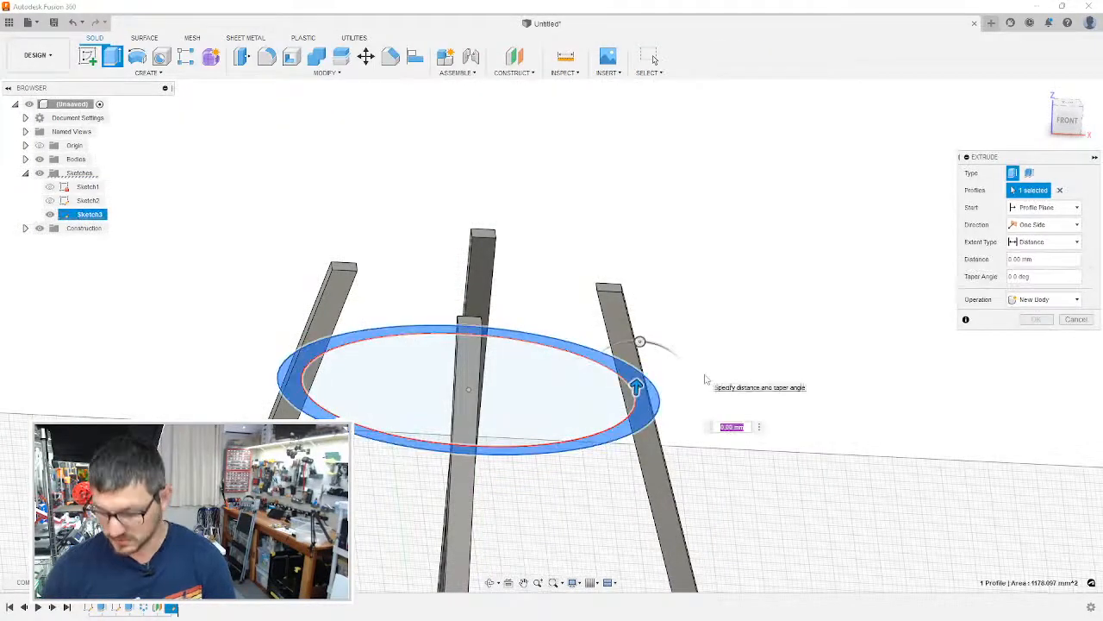
pyautogui.write('5')
pyautogui.keyDown('shift'); pyautogui.moveTo(712, 345); pyautogui.dragTo(739, 439, button='middle'); pyautogui.keyUp('shift')
pyautogui.click(1047, 299)
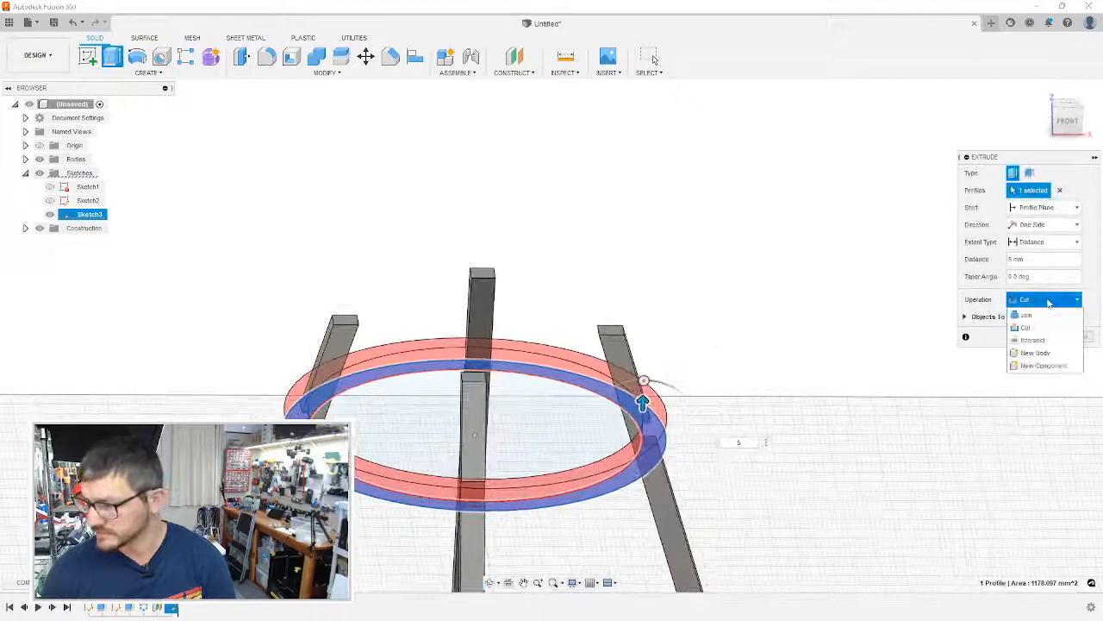
pyautogui.click(1035, 353)
pyautogui.click(1037, 318)
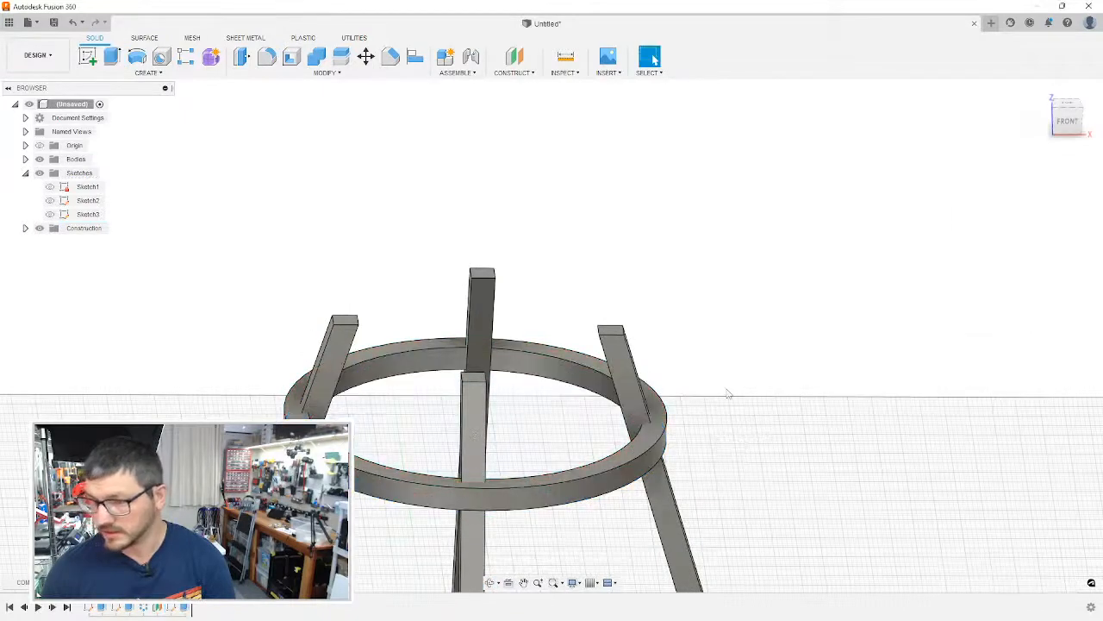
pyautogui.scroll(3, 733, 386)
pyautogui.scroll(-5, 728, 383)
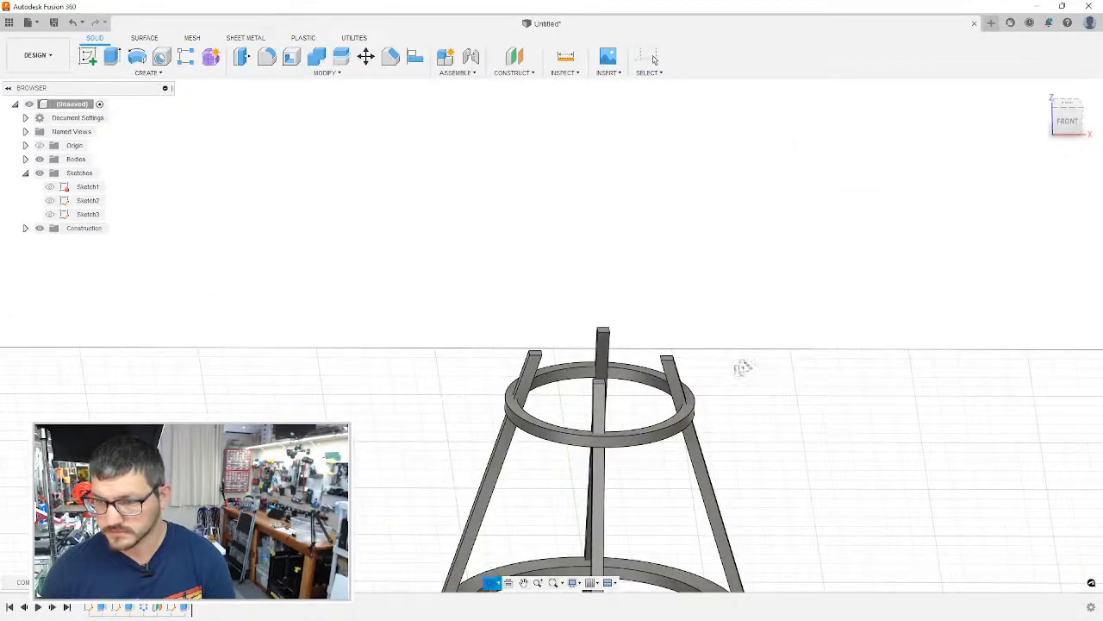
pyautogui.moveTo(741, 367)
pyautogui.keyDown('shift'); pyautogui.mouseDown(button='middle')
pyautogui.moveTo(743, 434)
pyautogui.moveTo(740, 346)
pyautogui.mouseUp(button='middle'); pyautogui.keyUp('shift')
pyautogui.press('Escape')
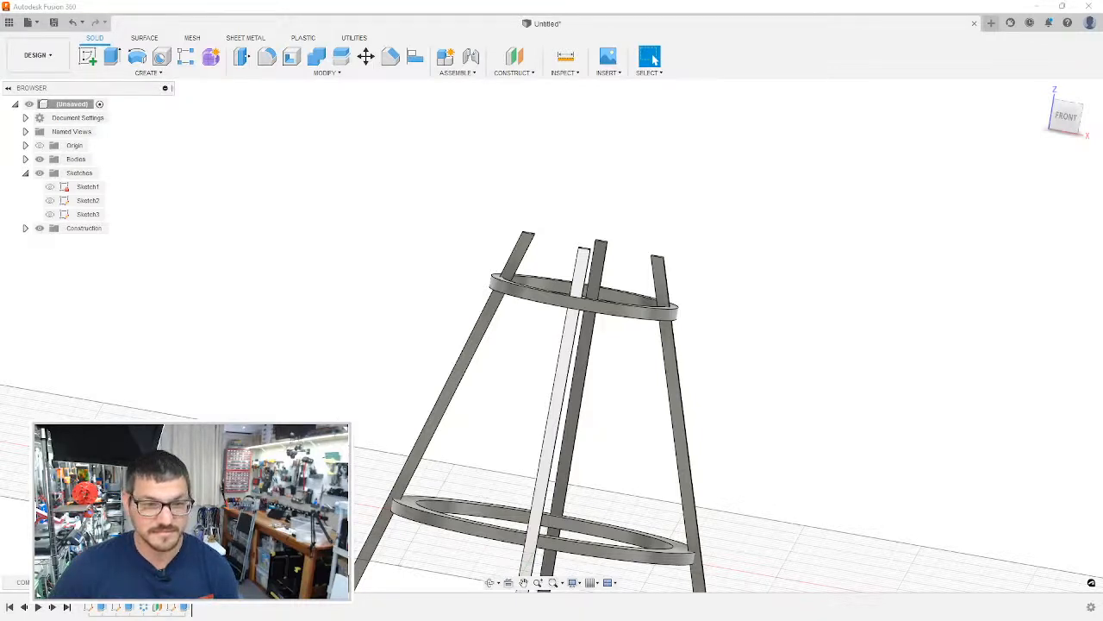
pyautogui.keyDown('shift'); pyautogui.moveTo(449, 369); pyautogui.dragTo(592, 396, button='middle'); pyautogui.keyUp('shift')
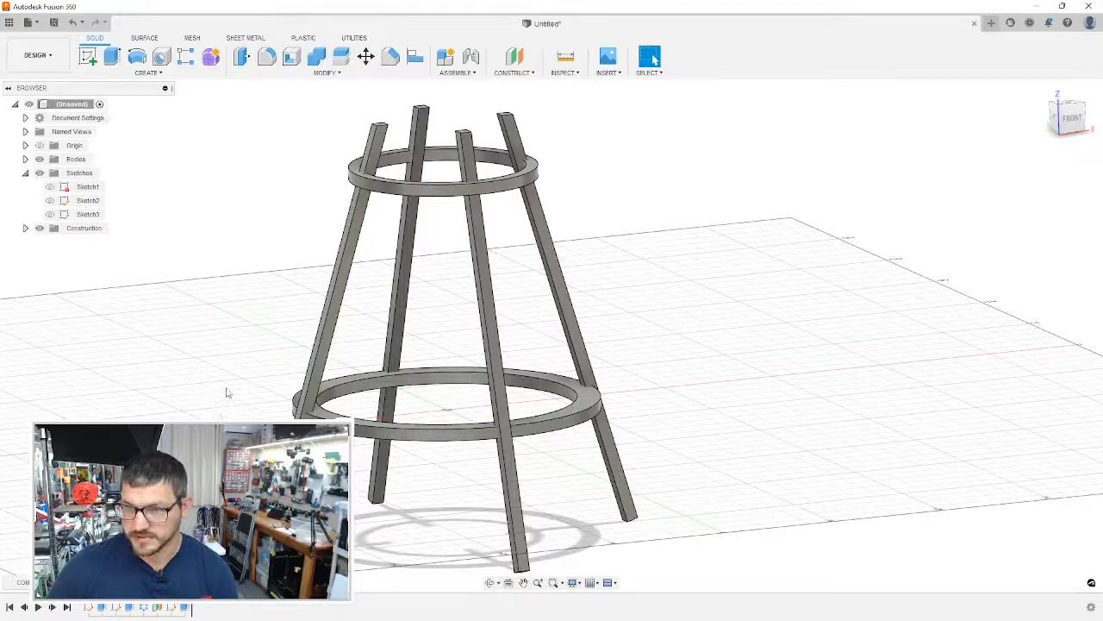
# Step: Delete the upper ring's extrusion and sketch, and the circular pattern of the legs
pyautogui.click(184, 608)
pyautogui.press('Delete')
pyautogui.click(171, 608)
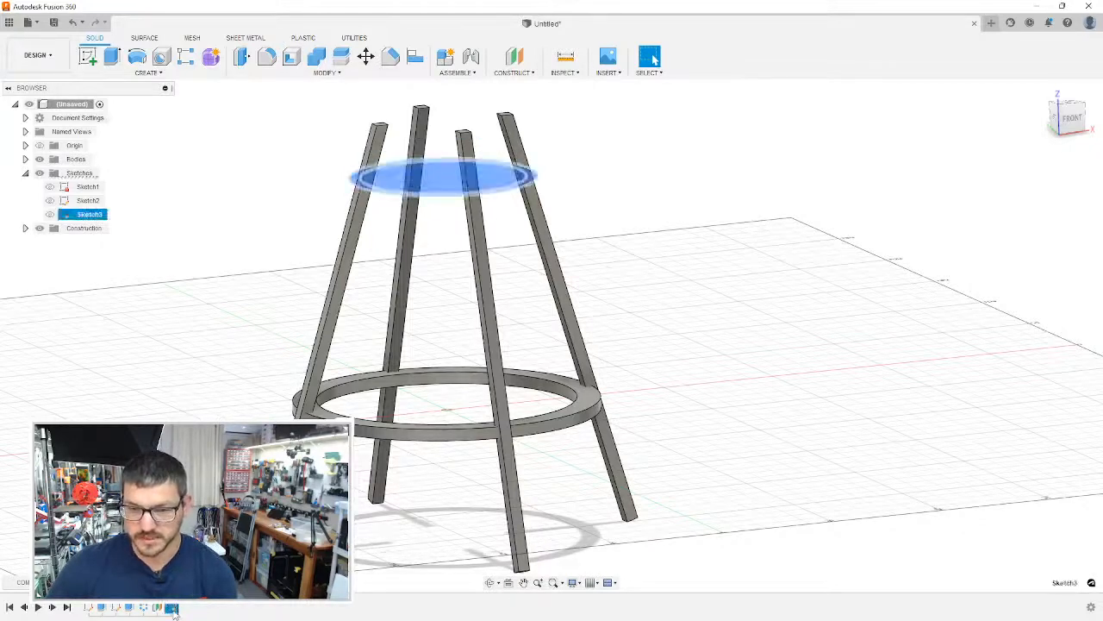
pyautogui.press('Delete')
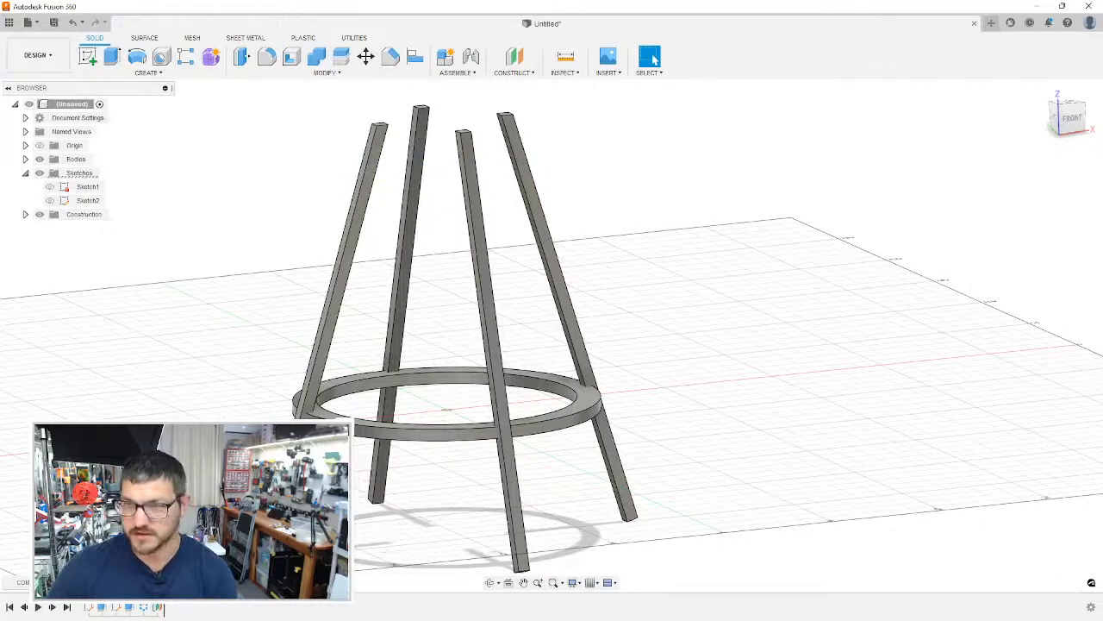
pyautogui.click(143, 607)
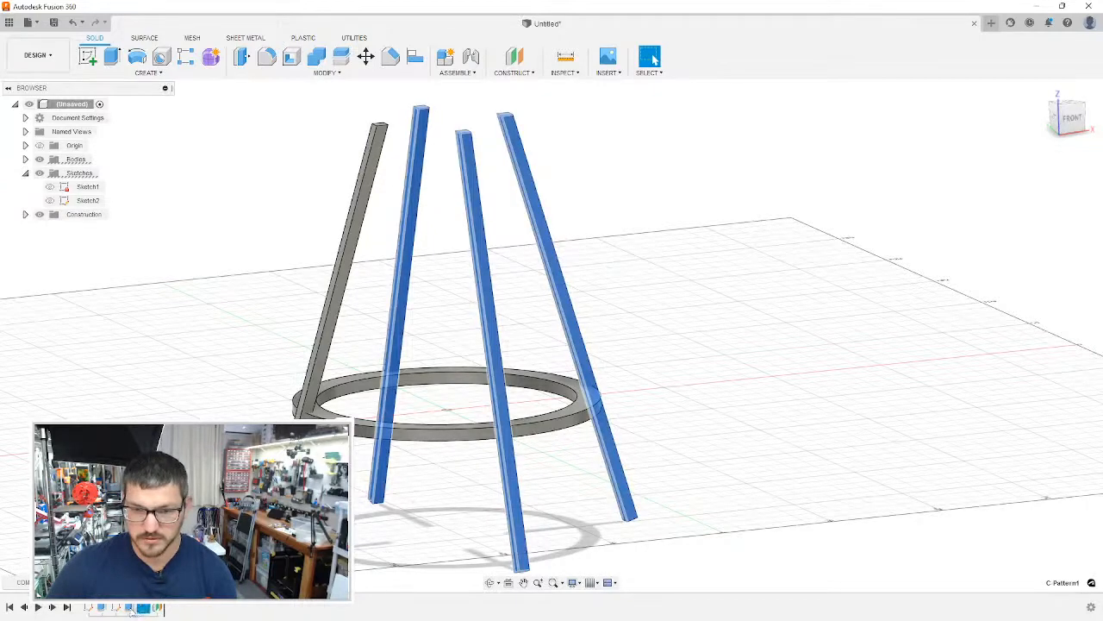
pyautogui.press('Delete')
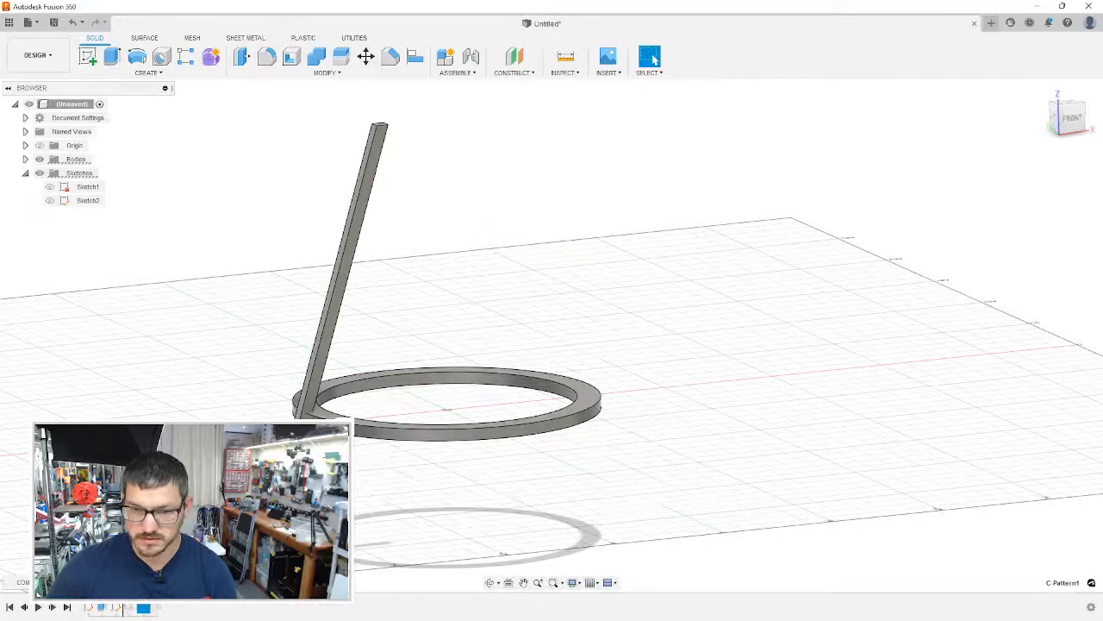
# Step: Show the leg sketch and set up a one-sided extrusion of its profile with a distance of 5.3 mm
pyautogui.click(49, 200)
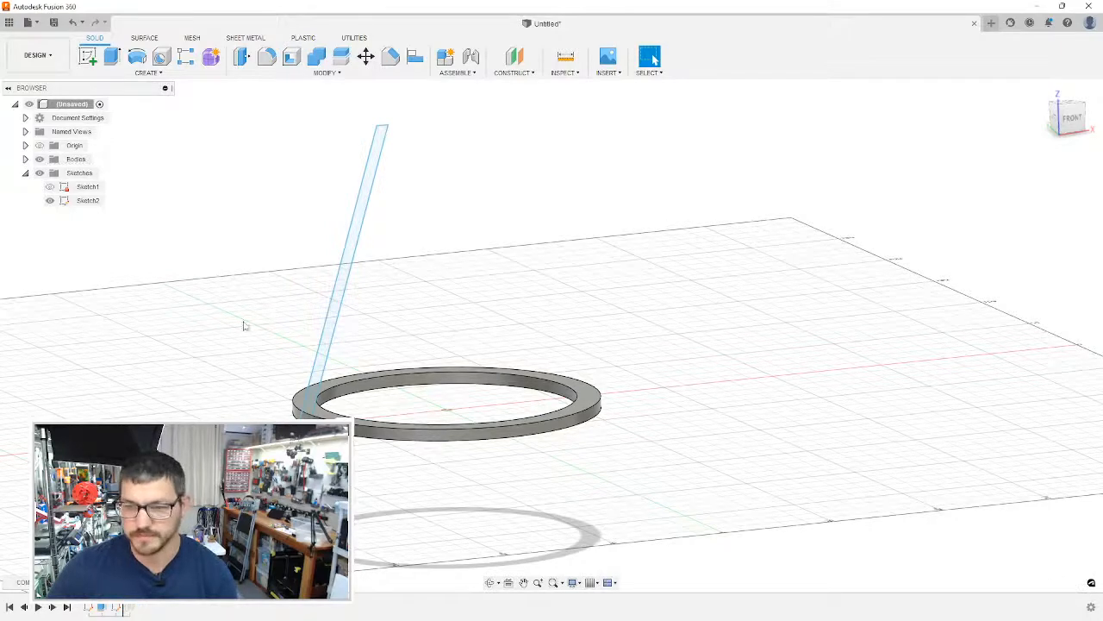
pyautogui.press('e')
pyautogui.click(325, 339)
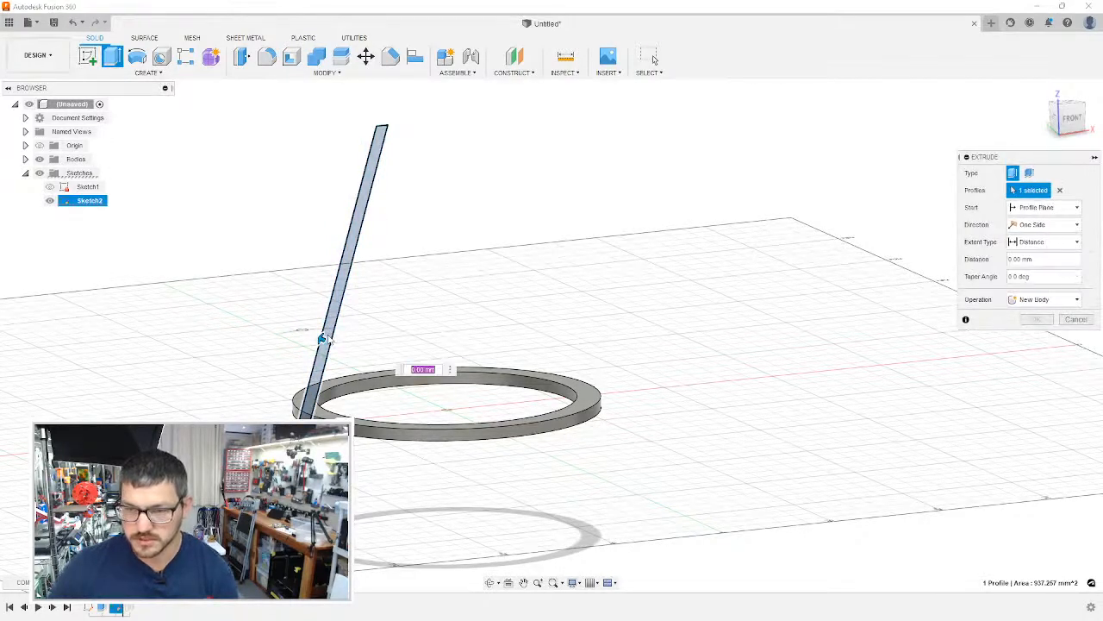
pyautogui.write('-5')
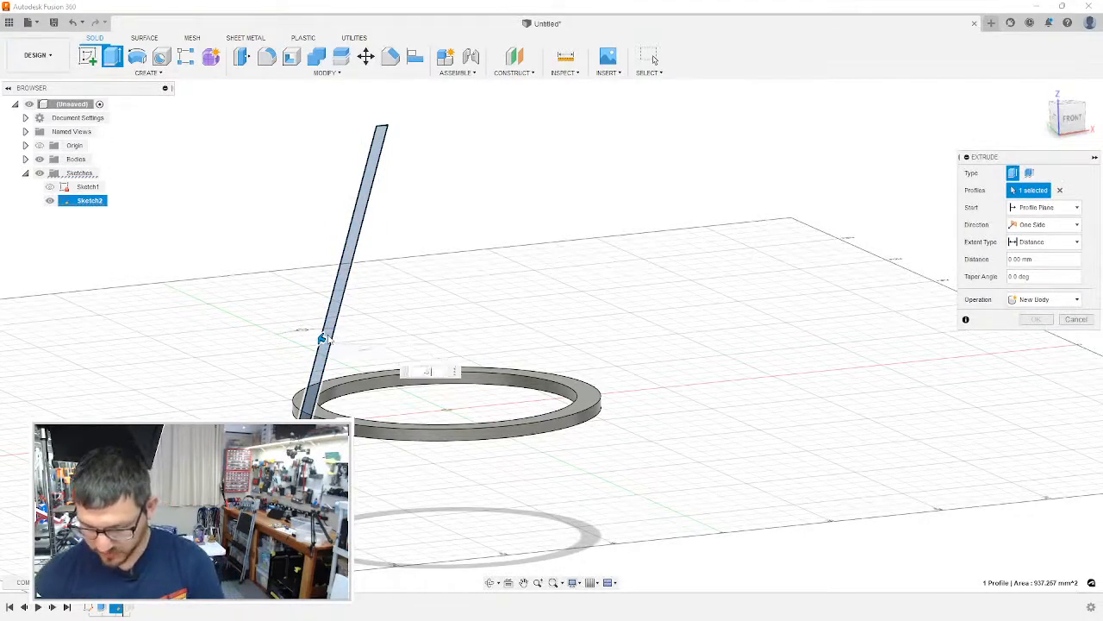
pyautogui.write('.3')
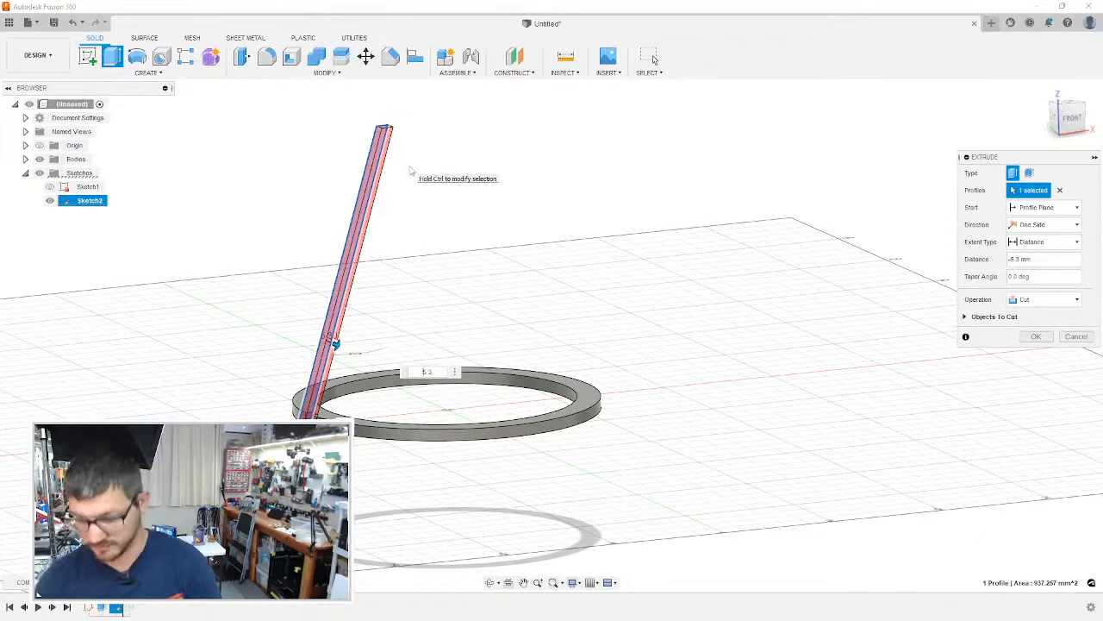
pyautogui.keyDown('shift'); pyautogui.moveTo(571, 202); pyautogui.dragTo(635, 202, button='middle'); pyautogui.keyUp('shift')
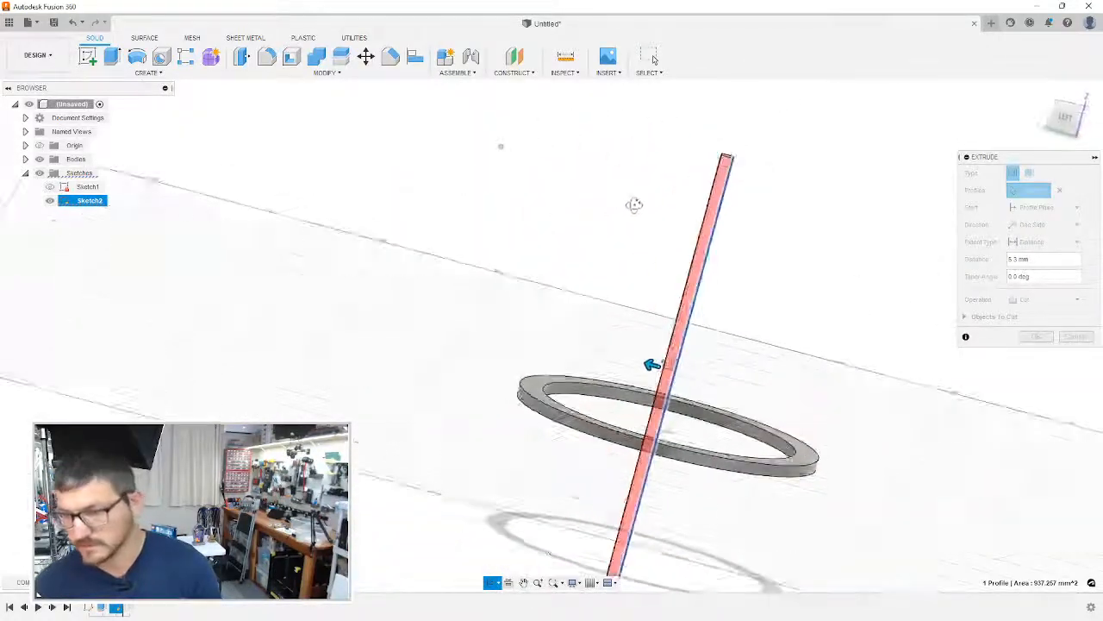
pyautogui.click(1066, 123)
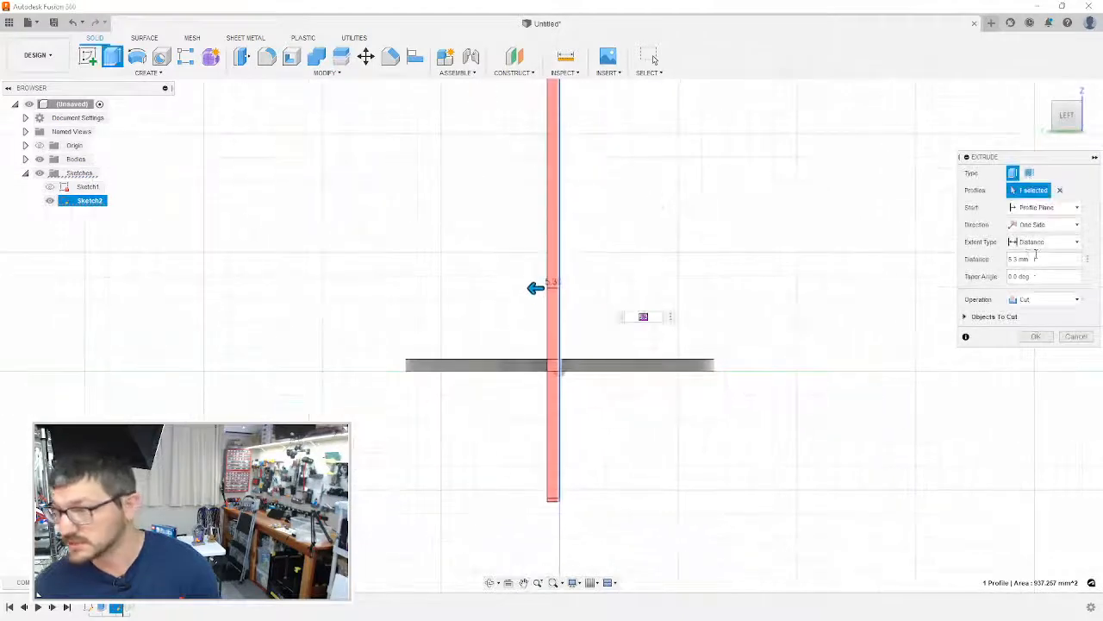
# Step: Change the leg extrusion to two sides with 2.65 mm on each side and apply it as a cut
pyautogui.click(1048, 224)
pyautogui.click(1035, 250)
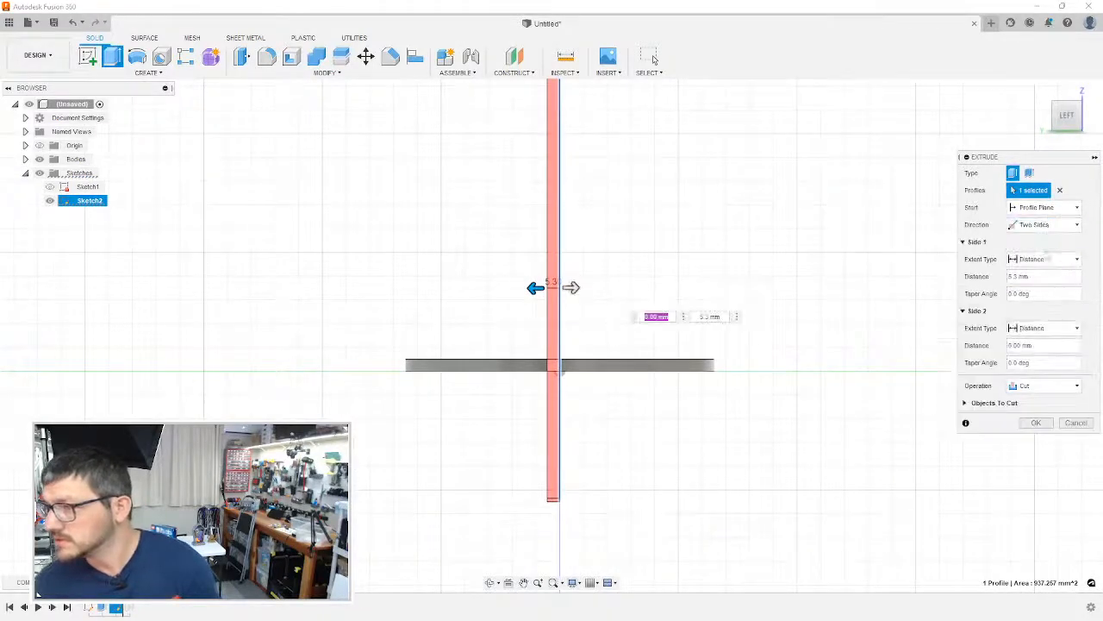
pyautogui.click(1024, 277)
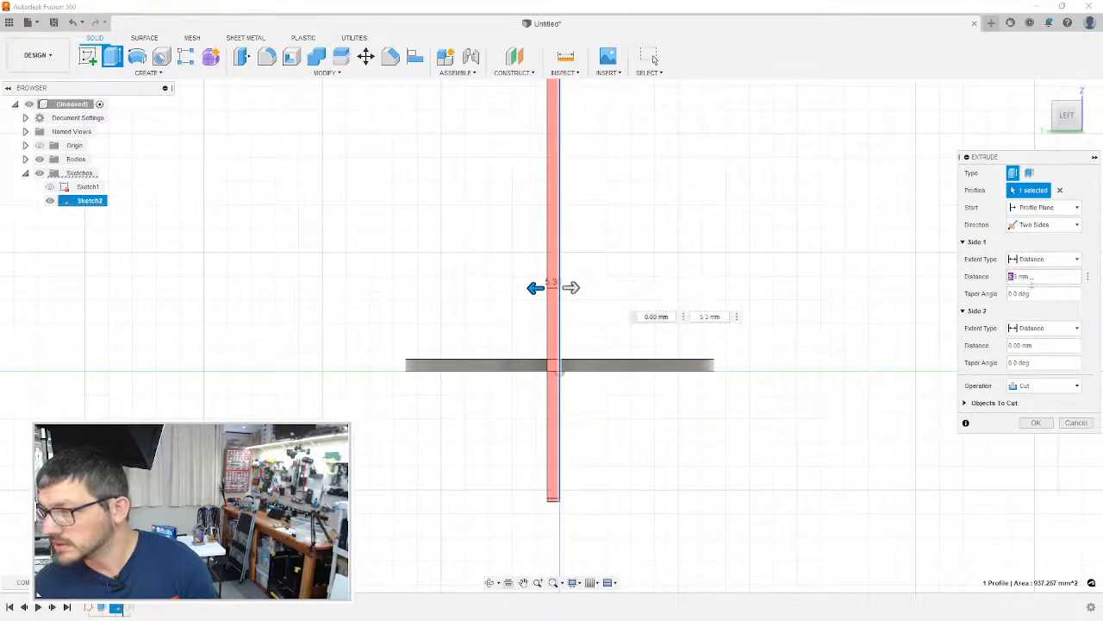
pyautogui.write('2')
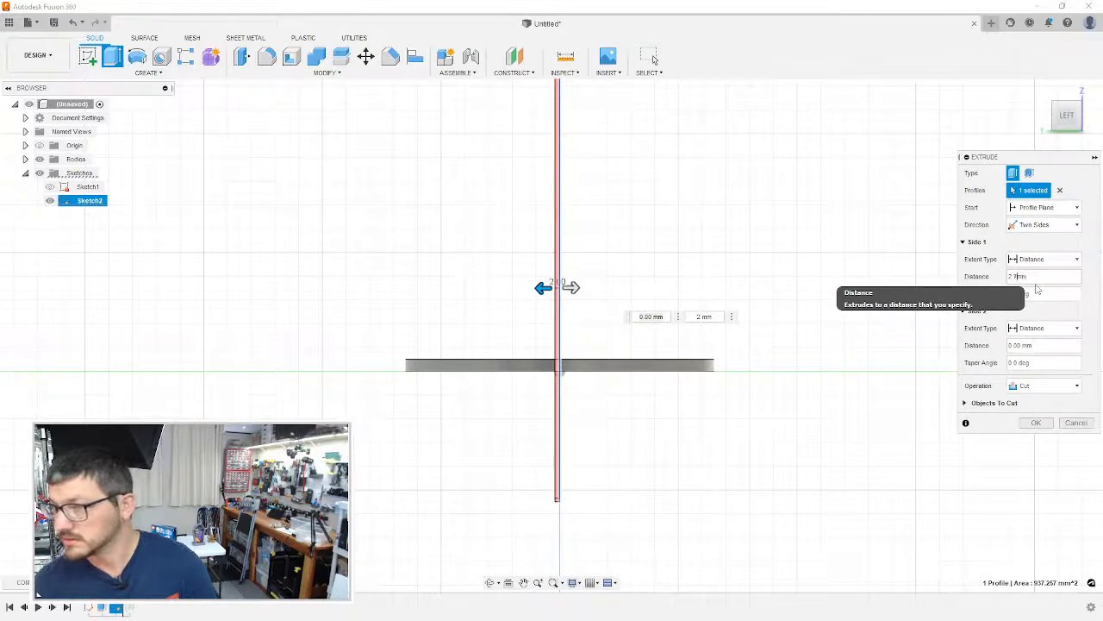
pyautogui.write('.75')
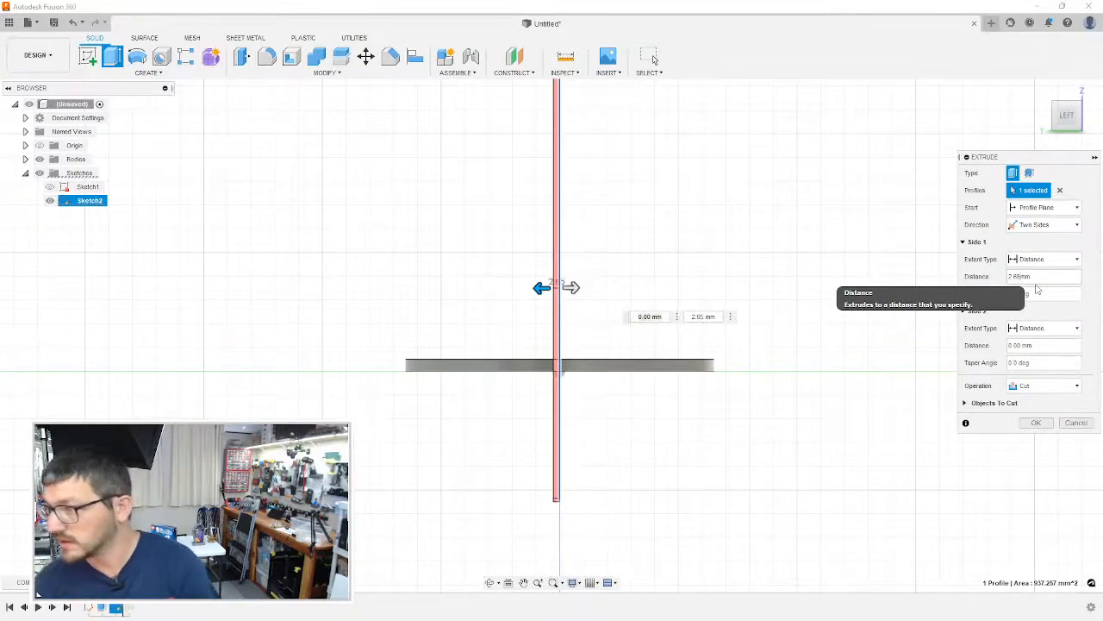
pyautogui.click(1015, 344)
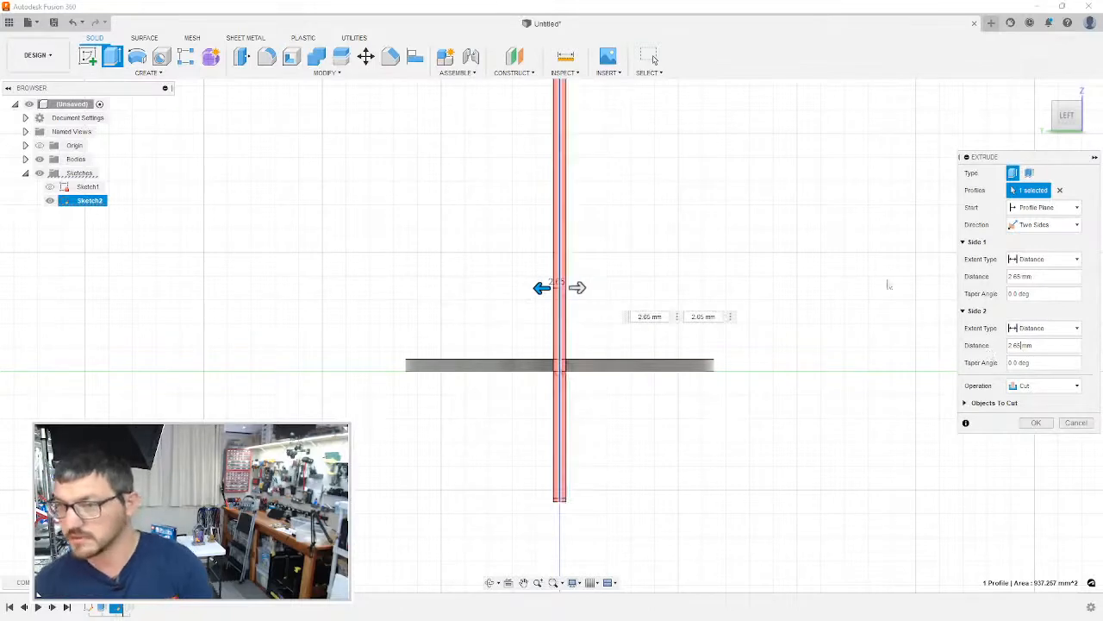
pyautogui.click(1036, 424)
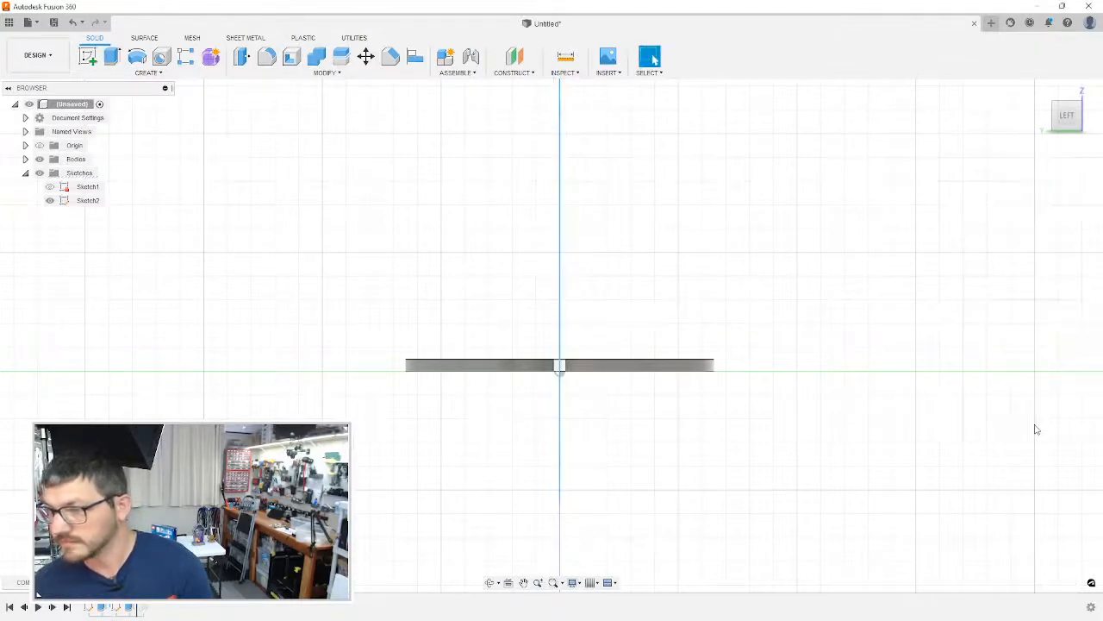
# Step: Extrude the leg sketch profile to two sides, 2.6 mm on each side, as a new body
pyautogui.moveTo(814, 328)
pyautogui.keyDown('shift'); pyautogui.mouseDown(button='middle')
pyautogui.moveTo(781, 345)
pyautogui.moveTo(764, 336)
pyautogui.mouseUp(button='middle'); pyautogui.keyUp('shift')
pyautogui.press('e')
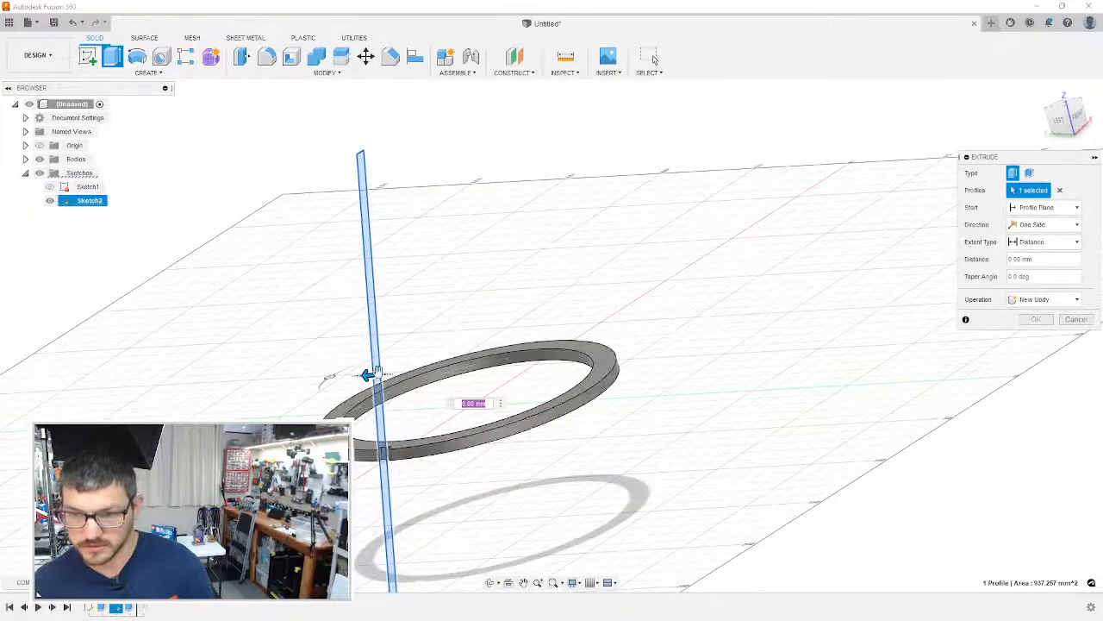
pyautogui.keyDown('shift'); pyautogui.moveTo(473, 319); pyautogui.dragTo(569, 281, button='middle'); pyautogui.keyUp('shift')
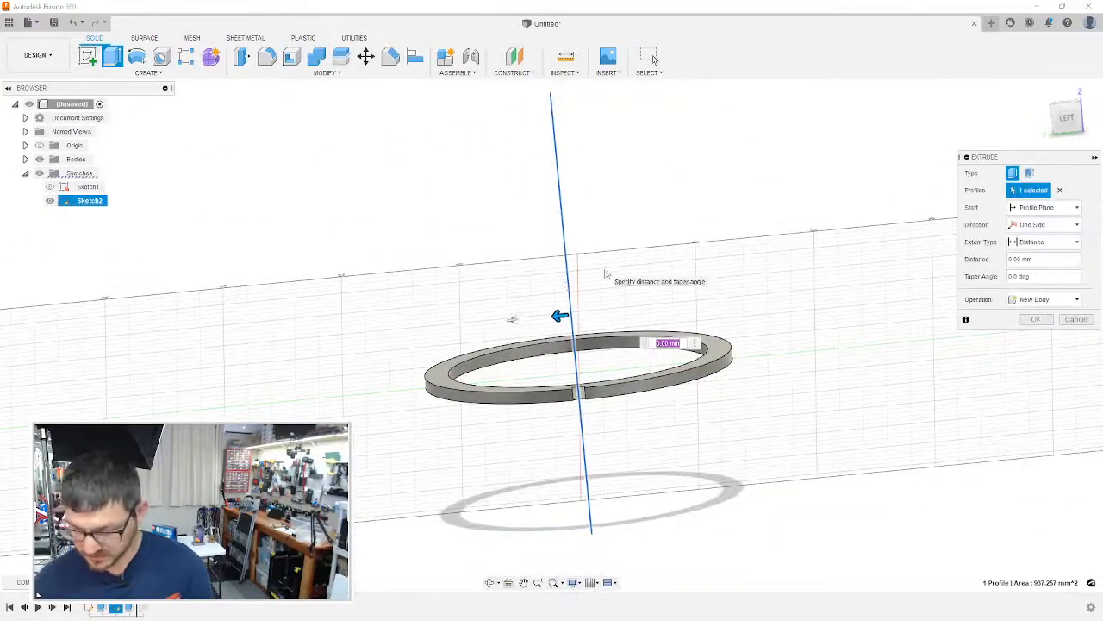
pyautogui.write('2.6')
pyautogui.click(1035, 226)
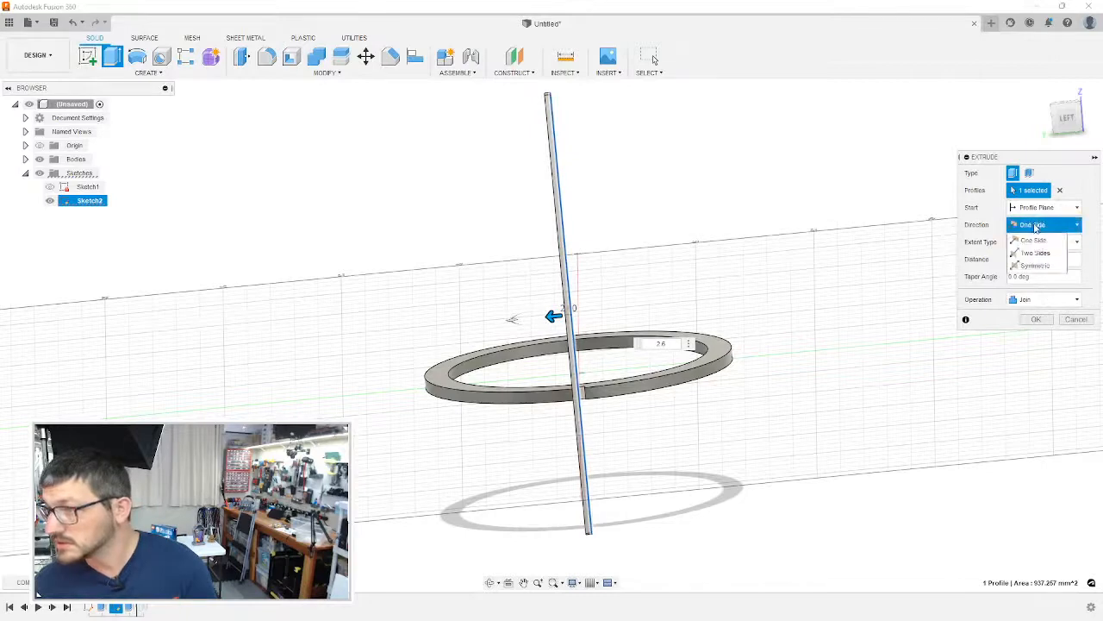
pyautogui.click(1036, 252)
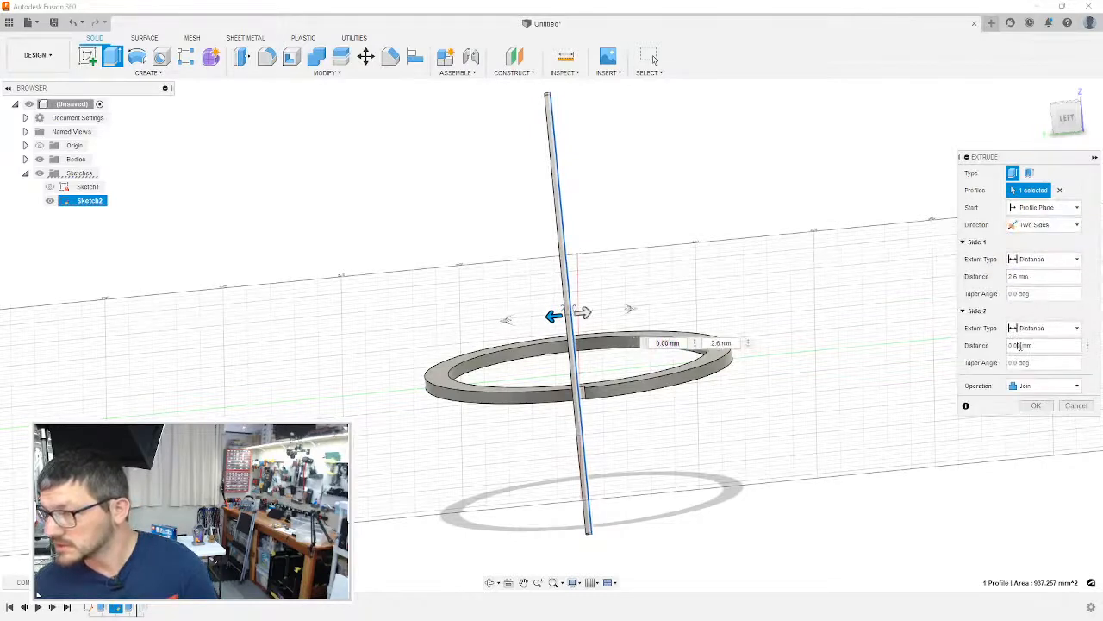
pyautogui.click(1020, 344)
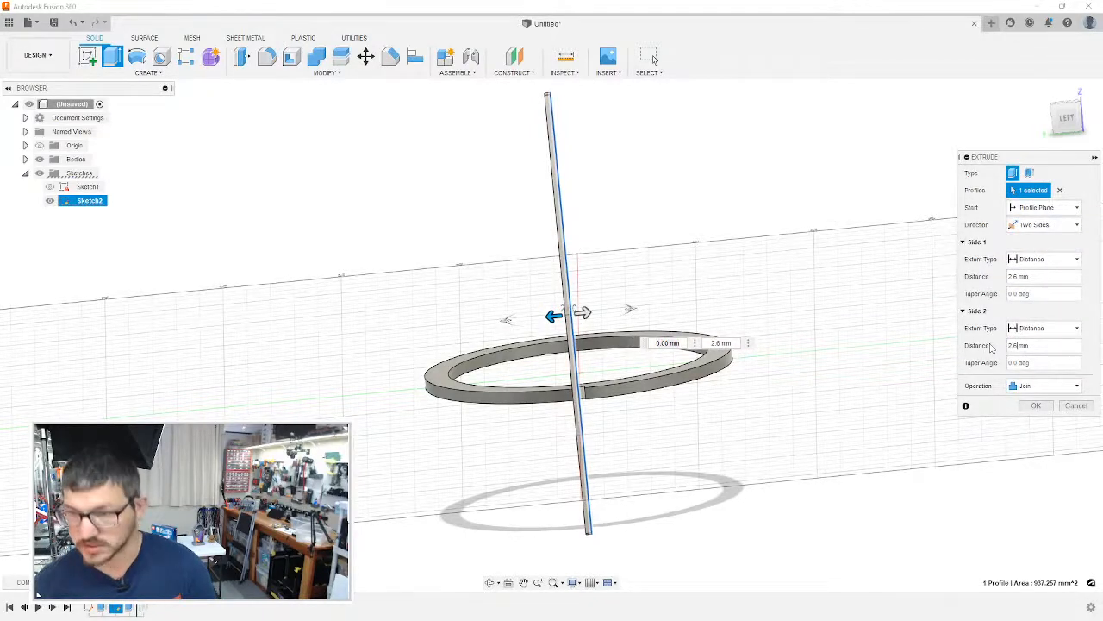
pyautogui.keyDown('shift'); pyautogui.moveTo(925, 366); pyautogui.dragTo(743, 275, button='middle'); pyautogui.keyUp('shift')
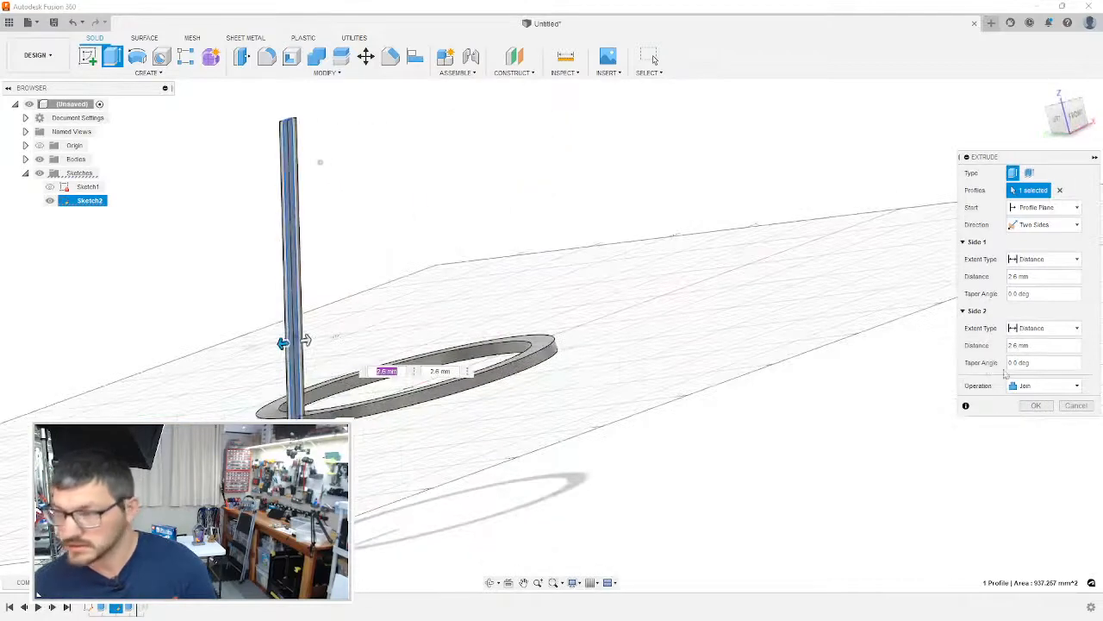
pyautogui.click(1046, 387)
pyautogui.click(1047, 440)
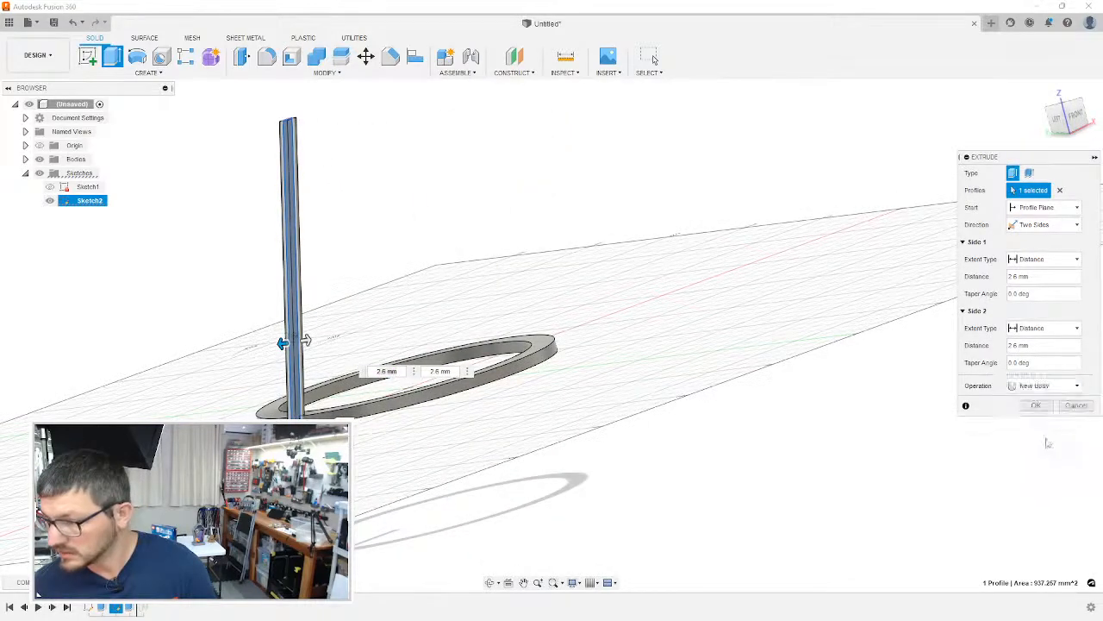
pyautogui.click(1036, 406)
pyautogui.keyDown('shift'); pyautogui.moveTo(916, 399); pyautogui.dragTo(188, 222, button='middle'); pyautogui.keyUp('shift')
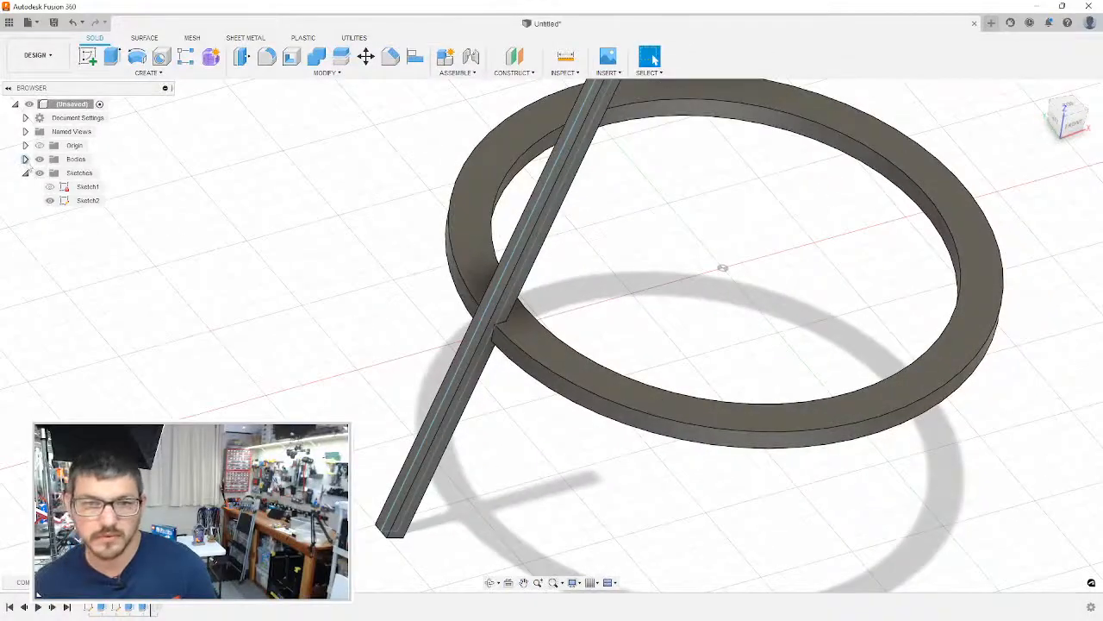
# Step: Hide the 2.6 mm leg body and extrude the leg profile to two sides again, 2.65 mm on each side, as a new body
pyautogui.click(25, 159)
pyautogui.click(49, 187)
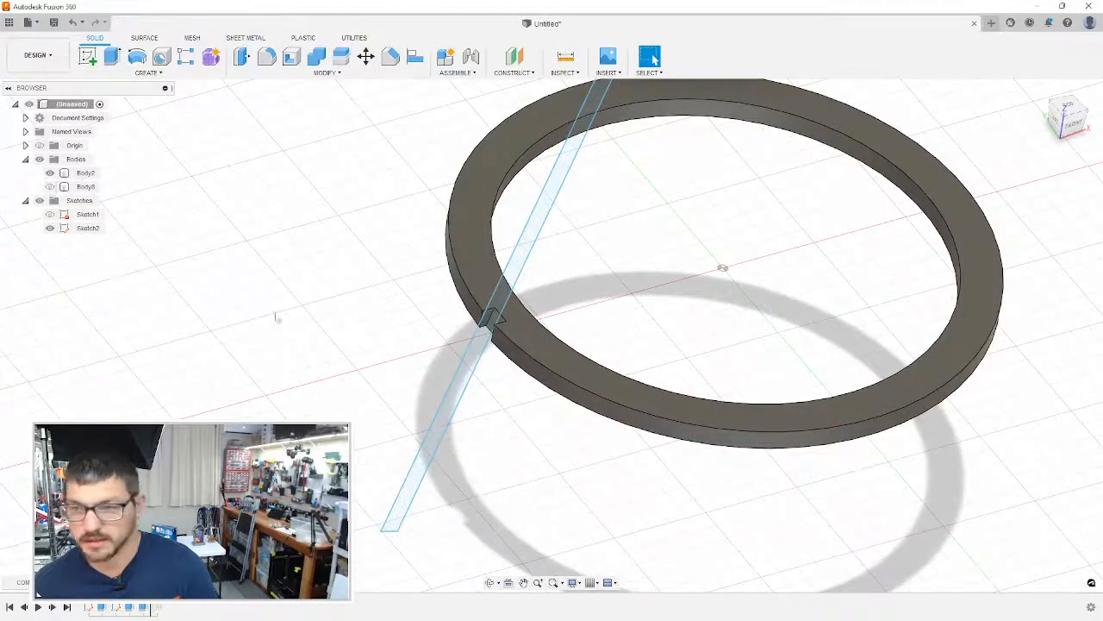
pyautogui.press('e')
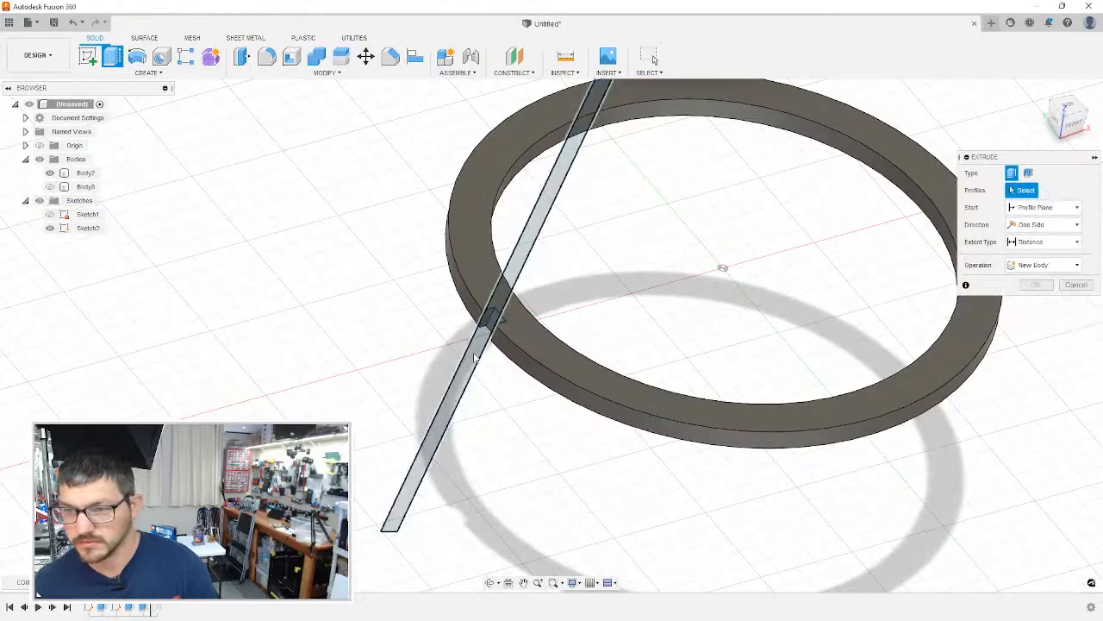
pyautogui.click(472, 355)
pyautogui.moveTo(473, 355)
pyautogui.keyDown('shift'); pyautogui.mouseDown(button='middle')
pyautogui.moveTo(419, 310)
pyautogui.moveTo(441, 330)
pyautogui.mouseUp(button='middle'); pyautogui.keyUp('shift')
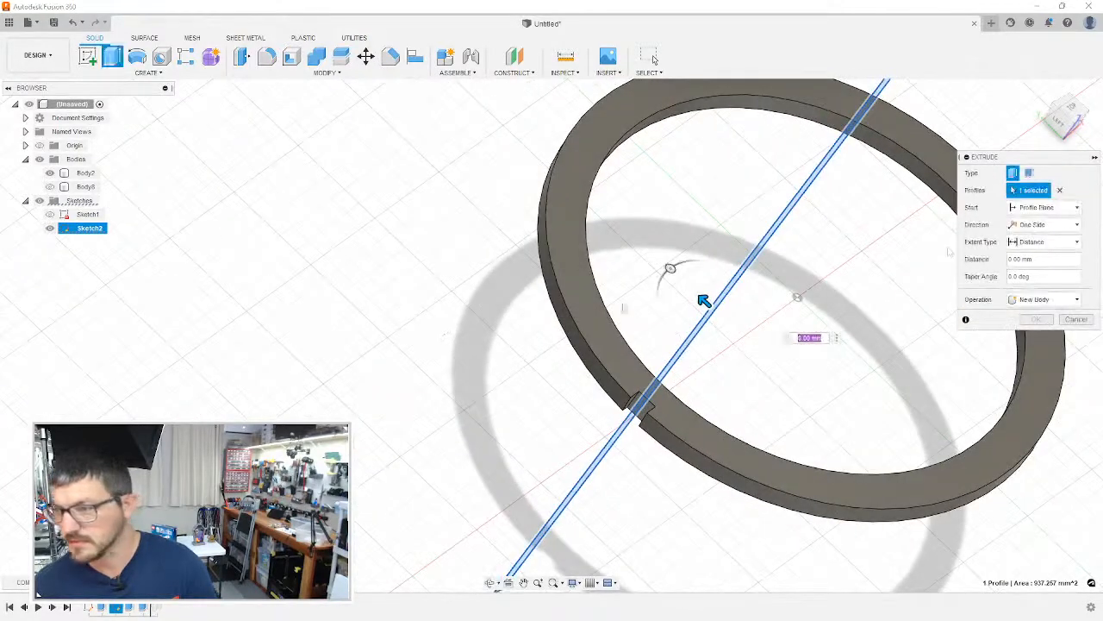
pyautogui.click(1043, 224)
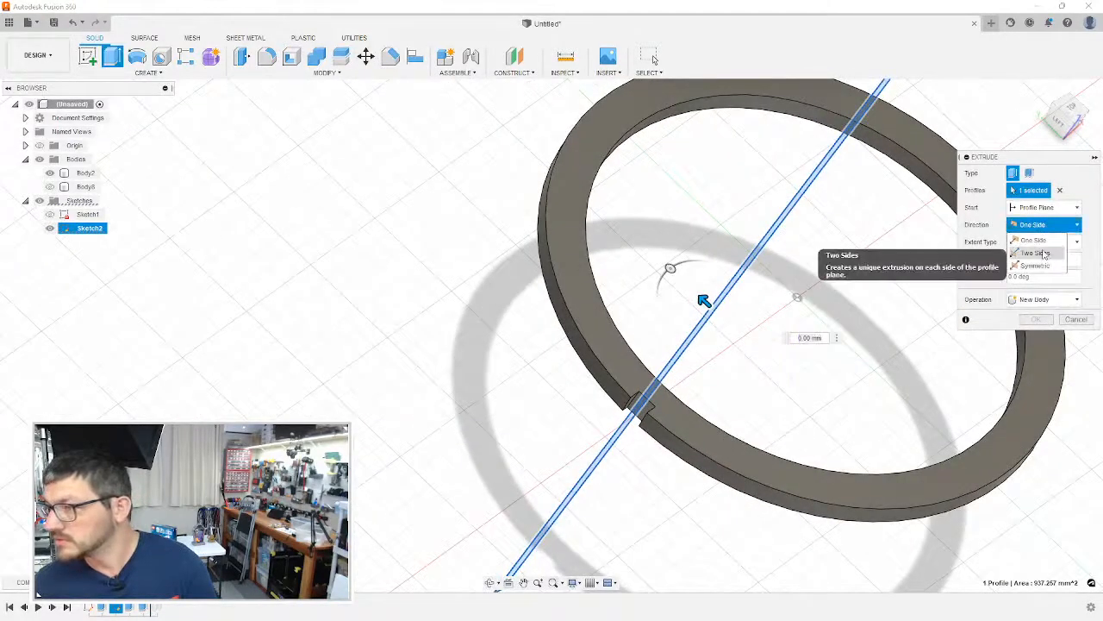
pyautogui.click(1034, 249)
pyautogui.click(1020, 276)
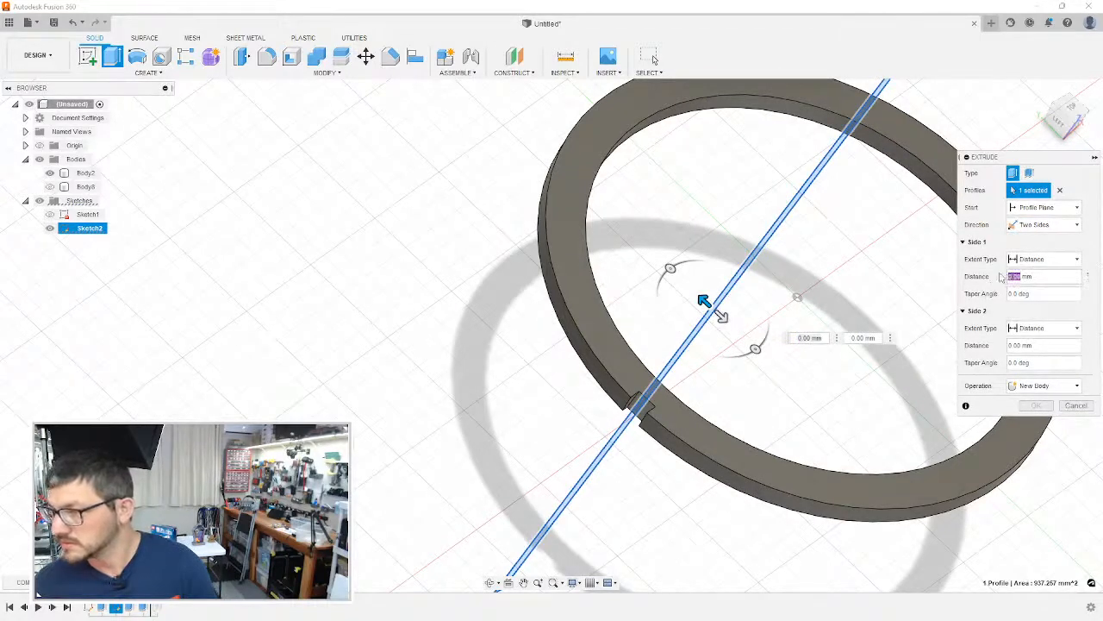
pyautogui.click(1015, 345)
pyautogui.write('2')
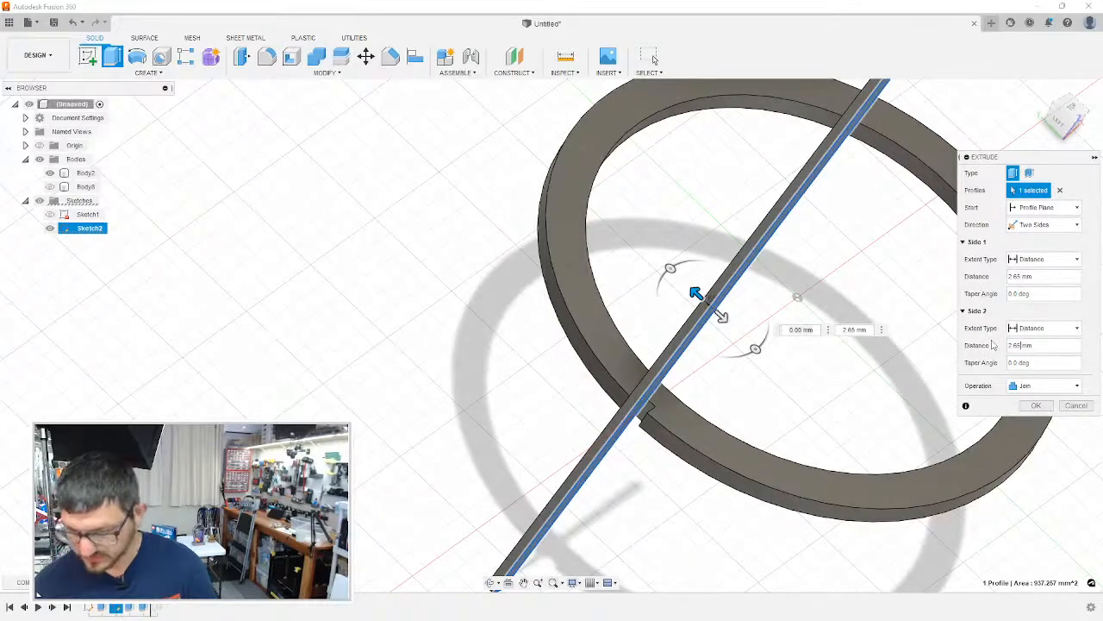
pyautogui.write('.65')
pyautogui.click(1043, 386)
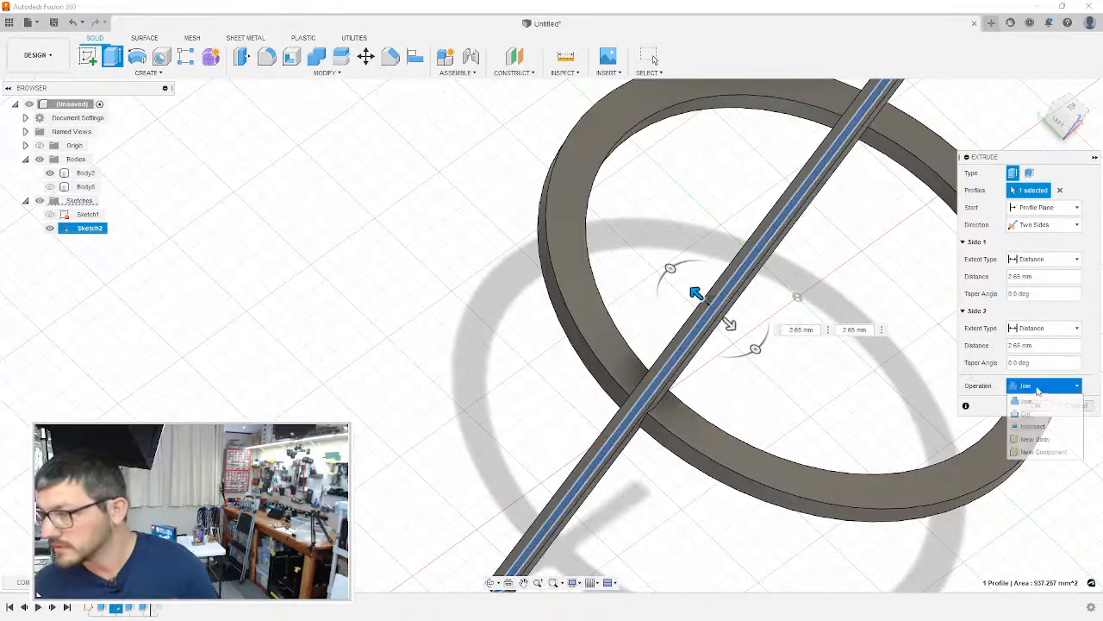
pyautogui.click(1030, 431)
pyautogui.click(1041, 406)
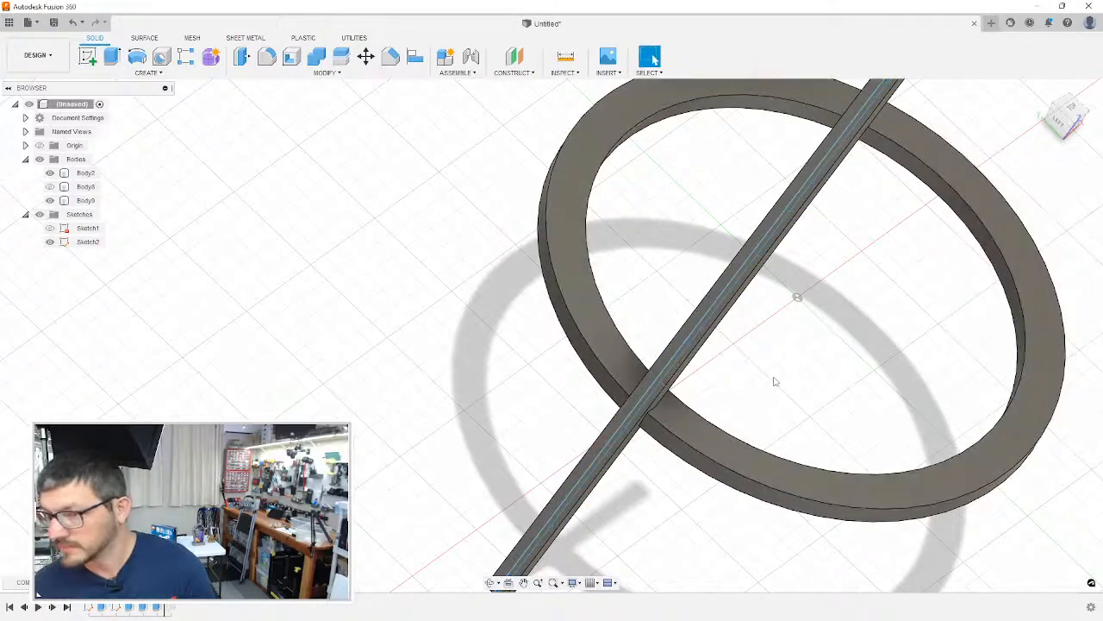
# Step: Create a circular pattern of the leg slot cut feature around the vertical Z axis with a quantity of 4 over the full circle
pyautogui.keyDown('shift'); pyautogui.moveTo(776, 381); pyautogui.dragTo(666, 258, button='middle'); pyautogui.keyUp('shift')
pyautogui.scroll(-10, 666, 257)
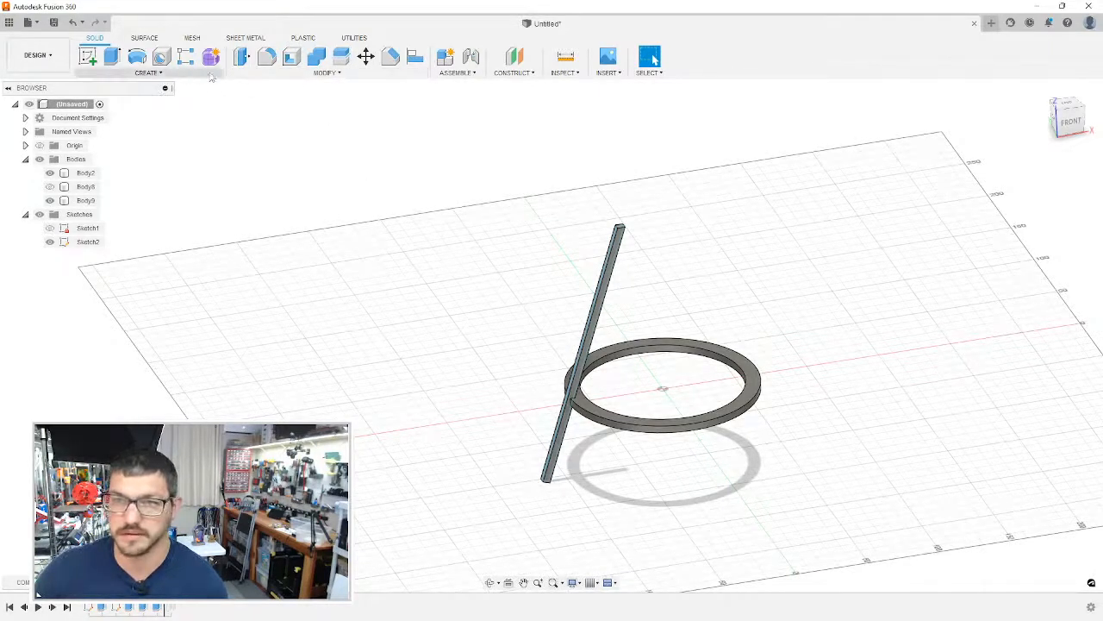
pyautogui.click(147, 73)
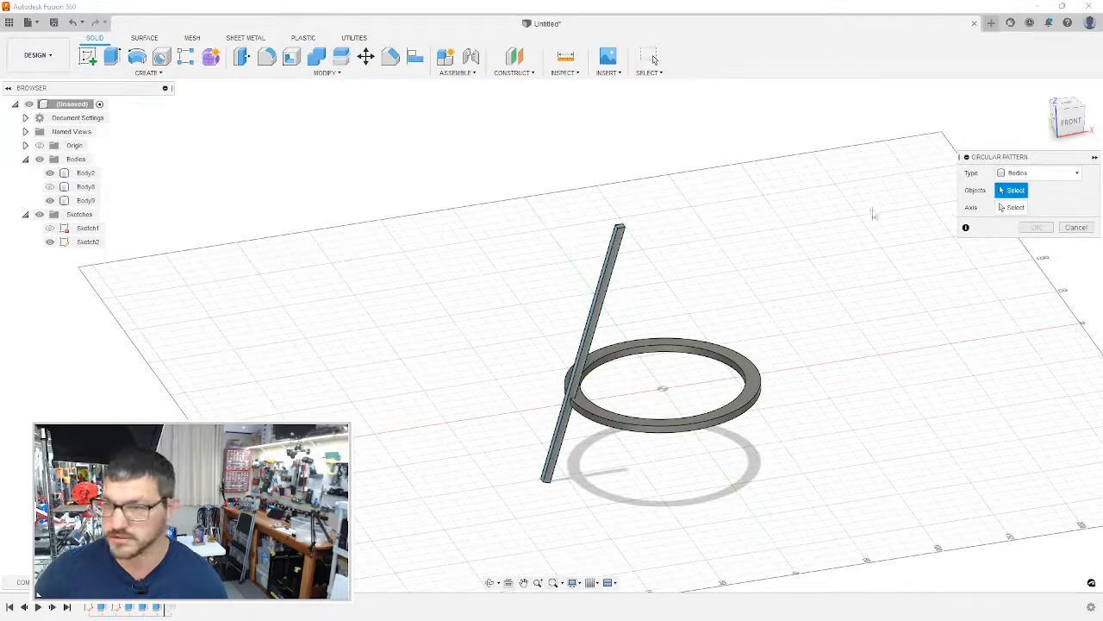
pyautogui.click(1039, 173)
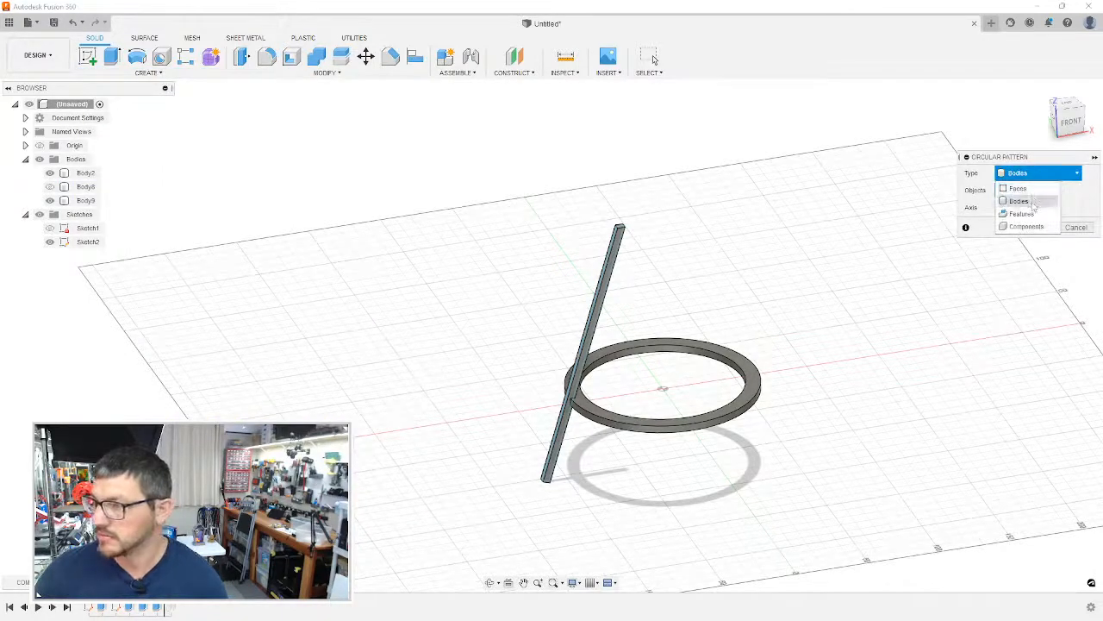
pyautogui.click(1022, 213)
pyautogui.scroll(5, 551, 448)
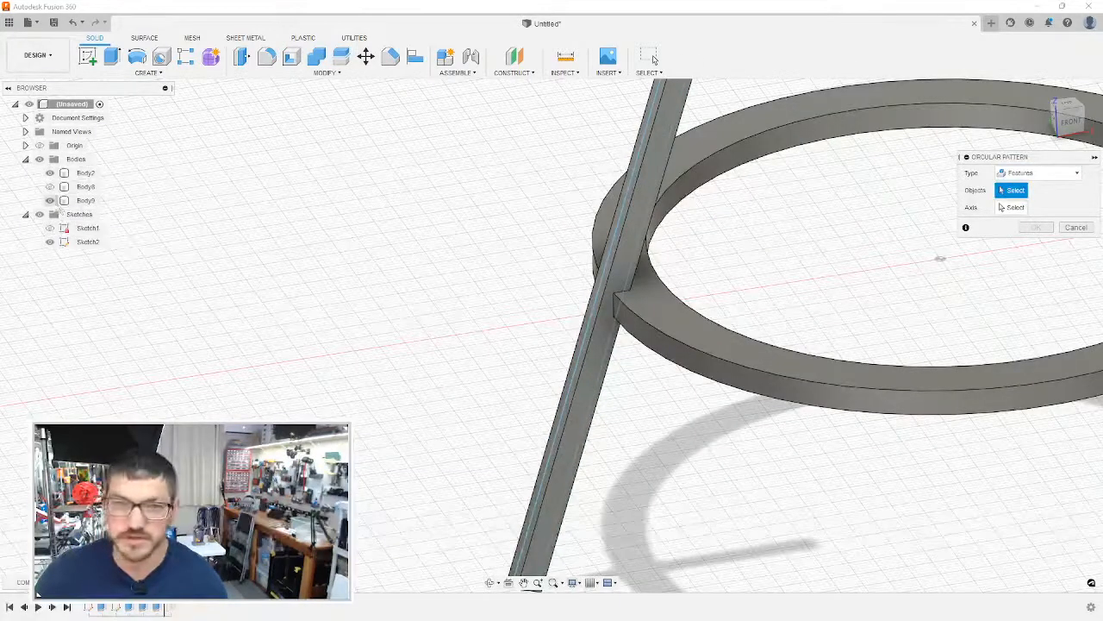
pyautogui.click(617, 290)
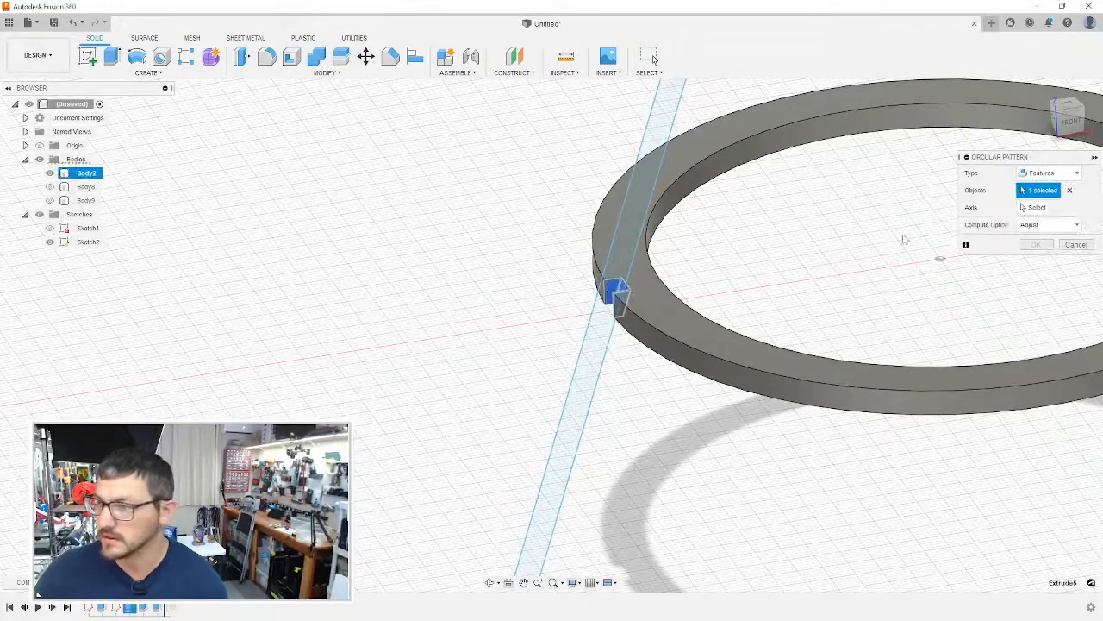
pyautogui.click(1035, 207)
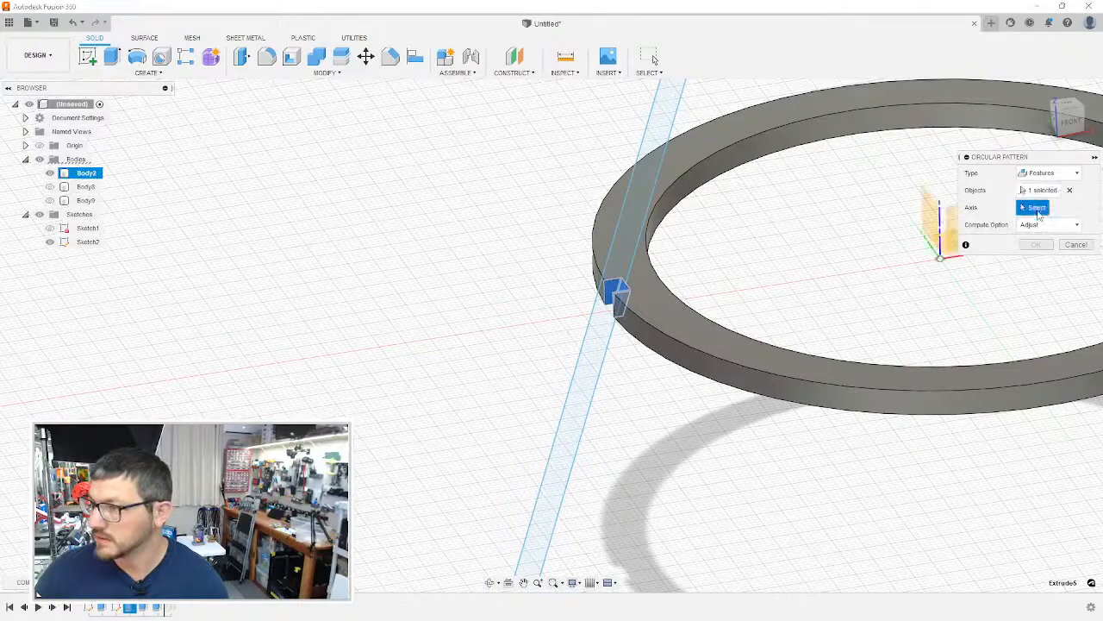
pyautogui.click(940, 237)
pyautogui.scroll(-5, 633, 280)
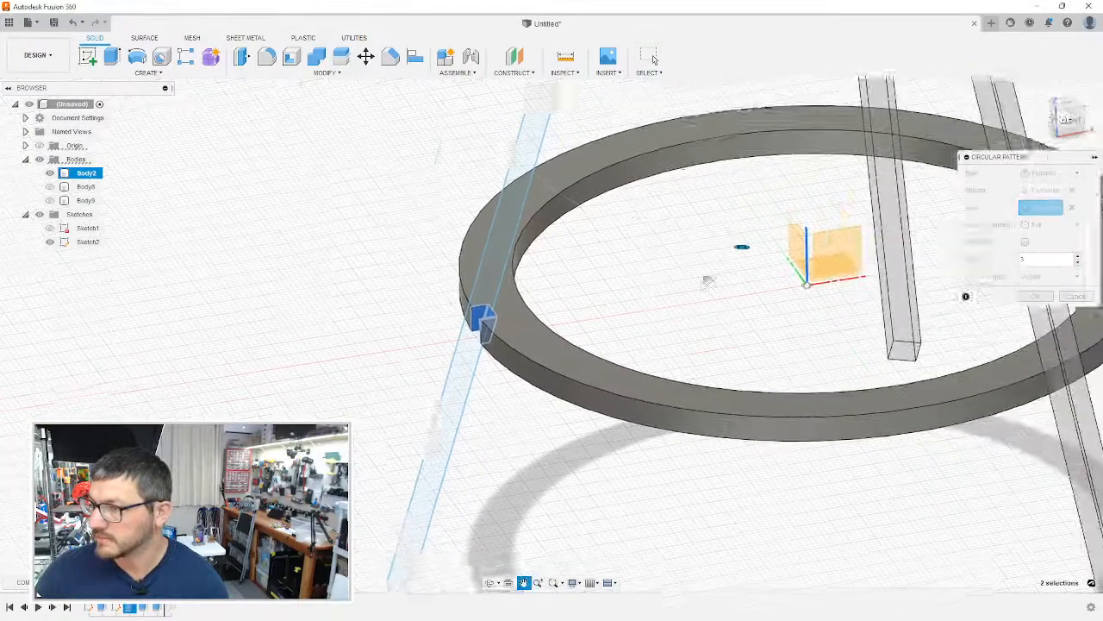
pyautogui.moveTo(634, 280); pyautogui.dragTo(605, 307, button='middle')
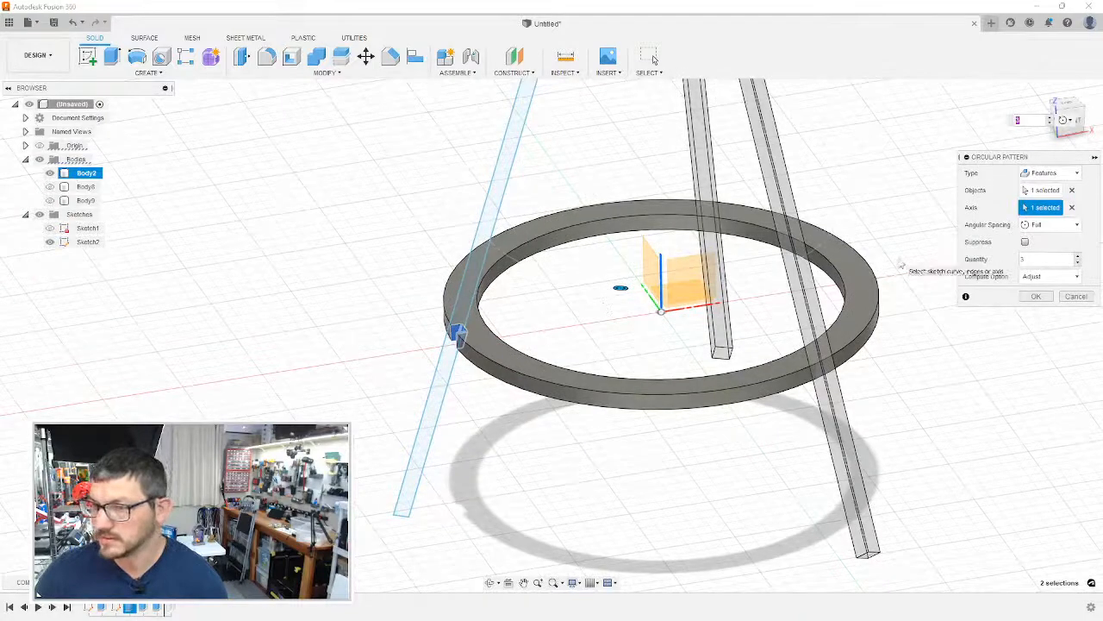
pyautogui.click(1078, 256)
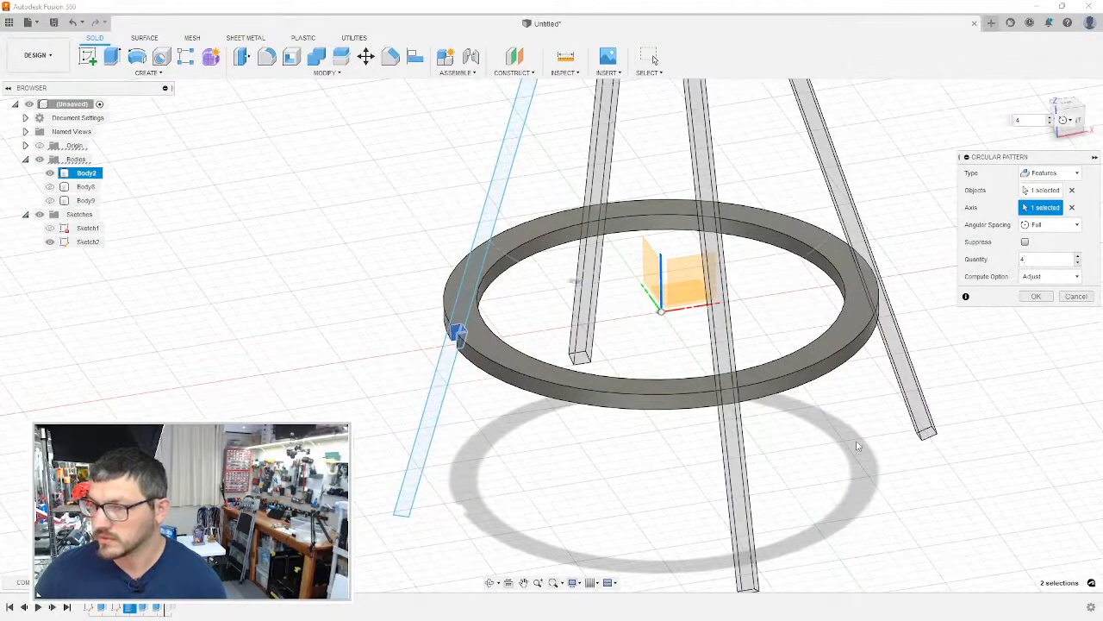
pyautogui.moveTo(856, 443)
pyautogui.keyDown('shift'); pyautogui.mouseDown(button='middle')
pyautogui.moveTo(860, 489)
pyautogui.moveTo(860, 440)
pyautogui.moveTo(888, 413)
pyautogui.moveTo(893, 429)
pyautogui.moveTo(859, 437)
pyautogui.mouseUp(button='middle'); pyautogui.keyUp('shift')
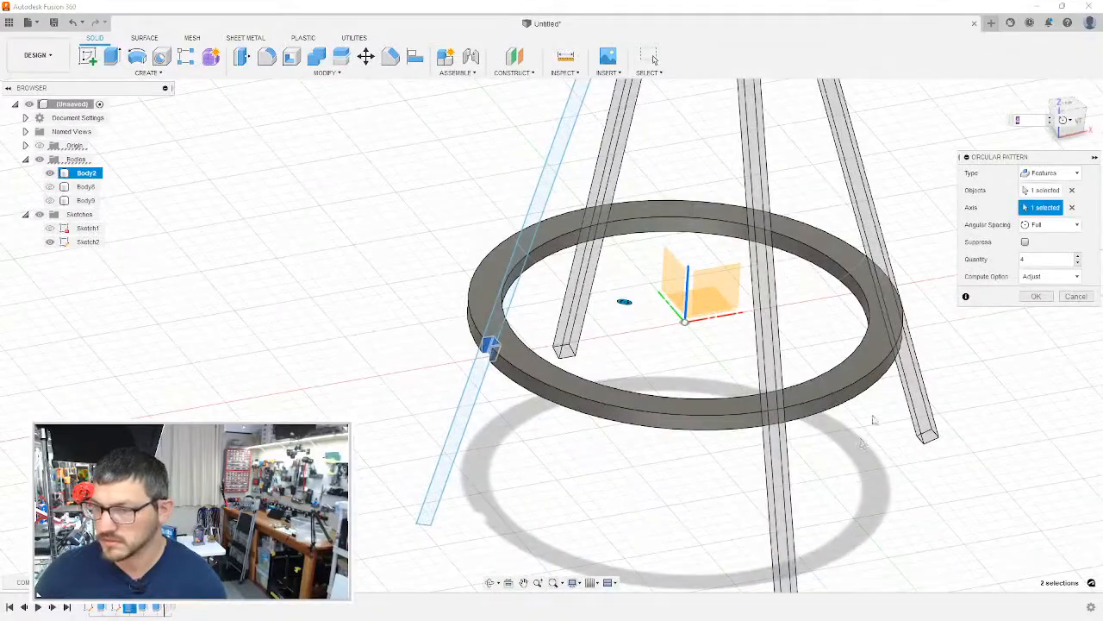
pyautogui.click(1037, 297)
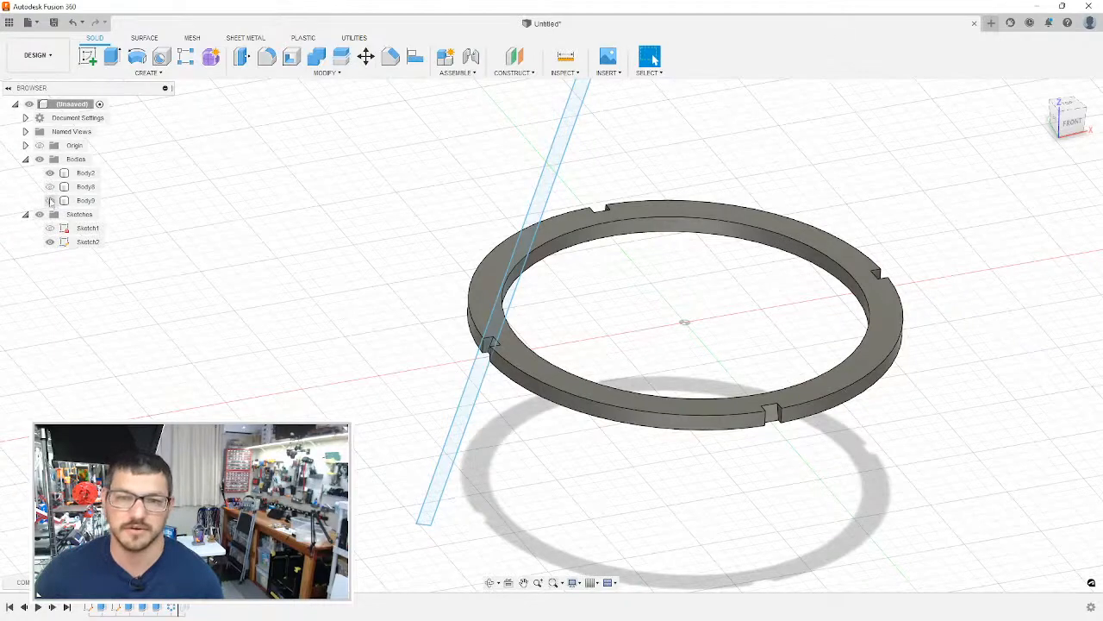
# Step: Delete the hidden 2.65 mm leg body and show the 2.6 mm leg body
pyautogui.click(84, 200)
pyautogui.press('Delete')
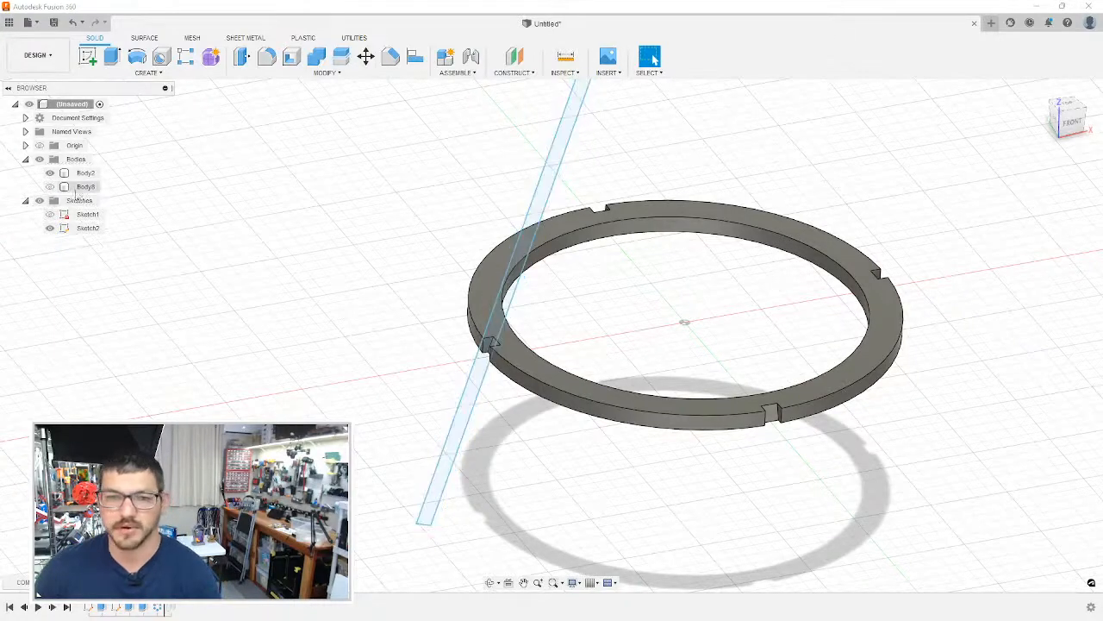
pyautogui.click(50, 187)
# Step: Create a circular pattern of the leg body around the vertical Z axis with a quantity of 4 over the full circle
pyautogui.scroll(2, 270, 243)
pyautogui.scroll(-5, 274, 240)
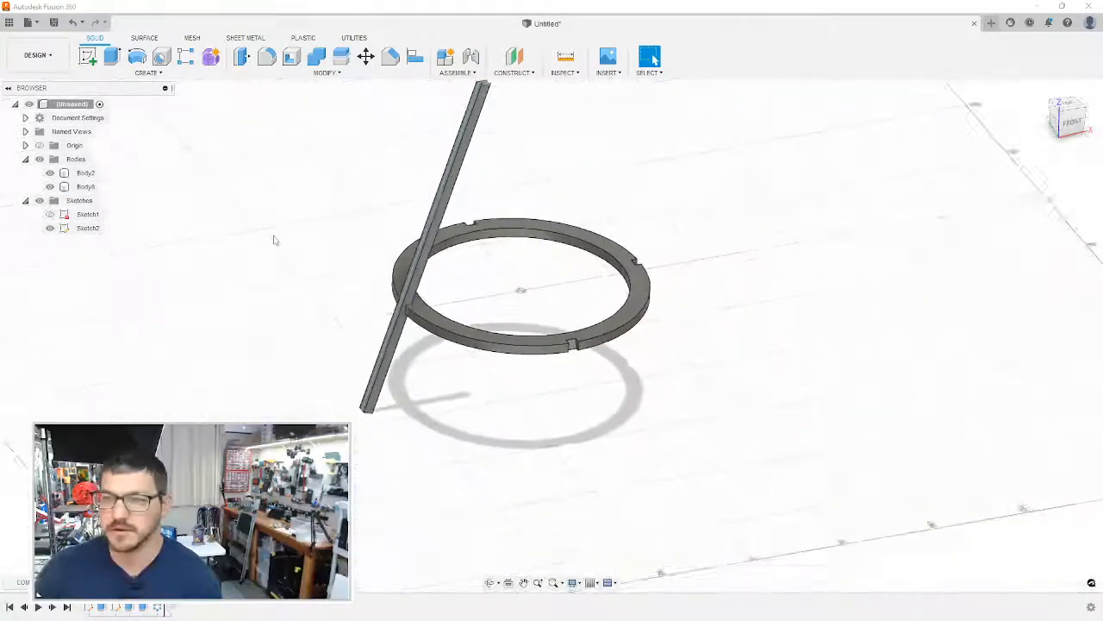
pyautogui.scroll(-4, 285, 263)
pyautogui.click(183, 76)
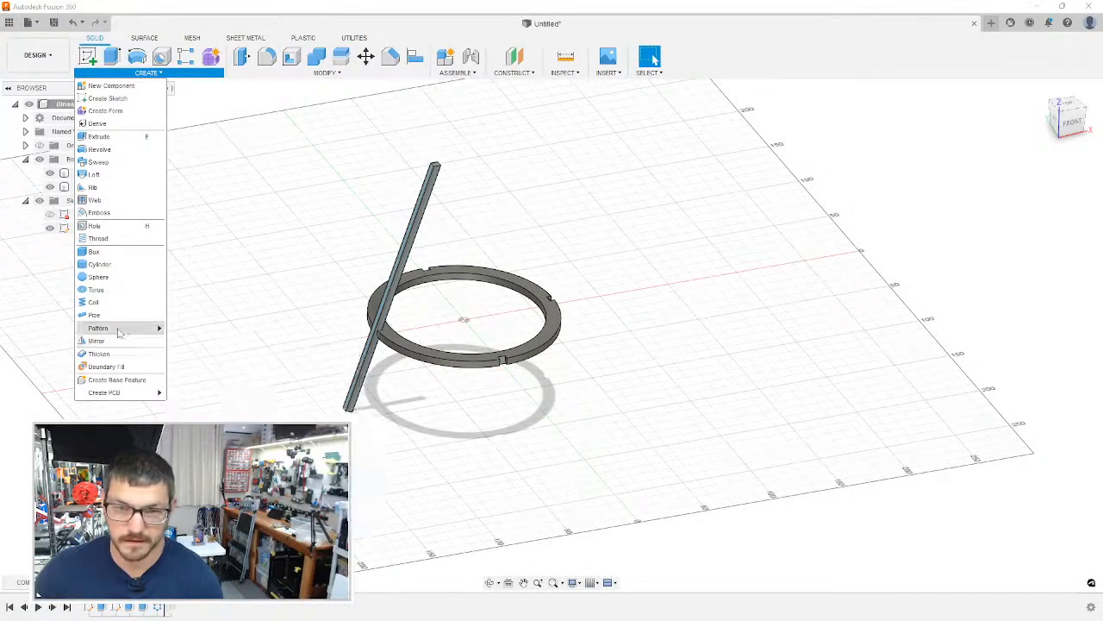
pyautogui.moveTo(121, 329)
pyautogui.click(202, 337)
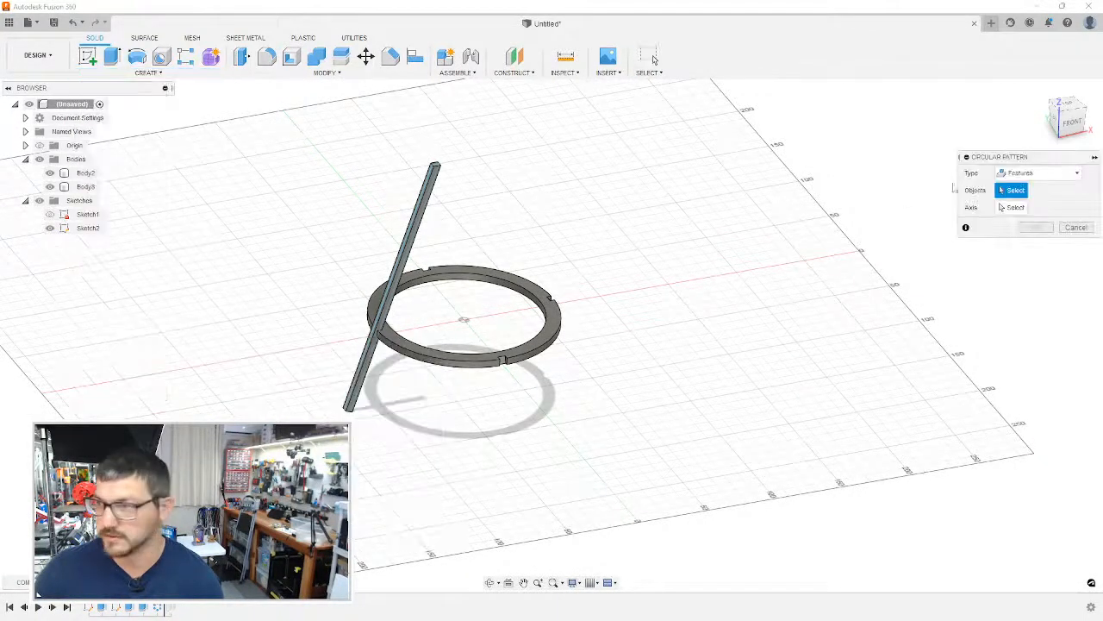
pyautogui.click(1039, 173)
pyautogui.click(1022, 202)
pyautogui.click(421, 226)
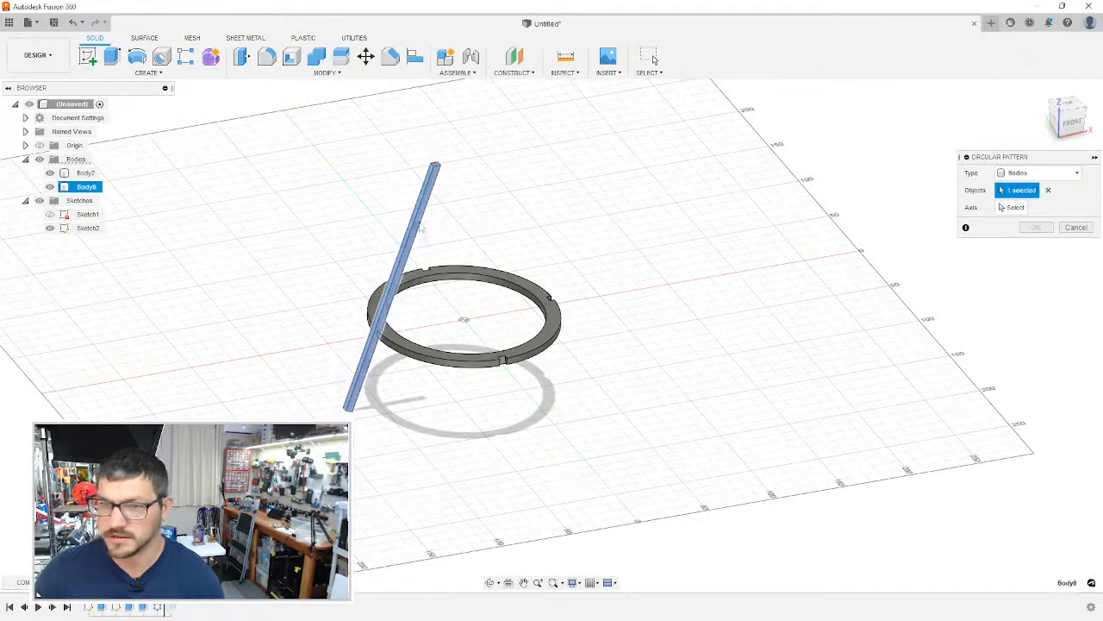
pyautogui.click(1014, 208)
pyautogui.click(466, 280)
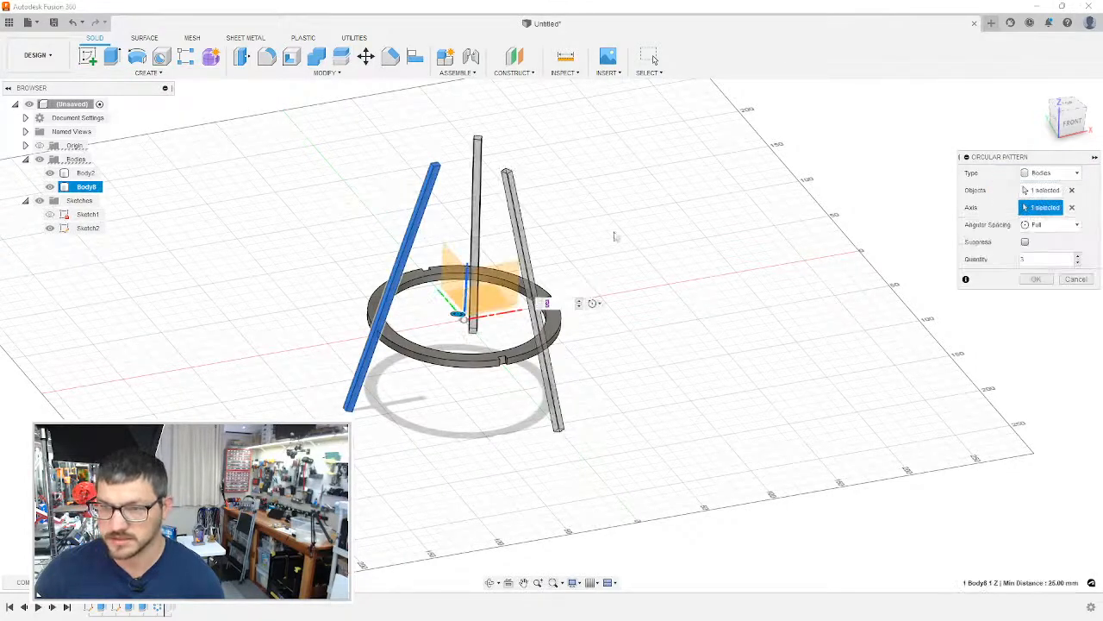
pyautogui.click(1077, 255)
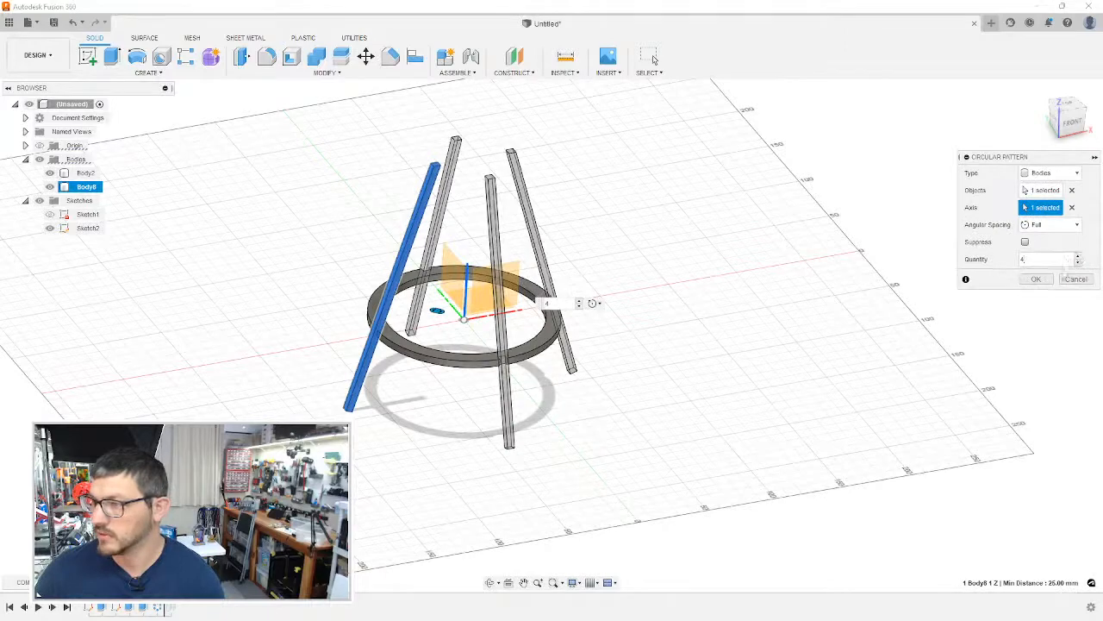
pyautogui.click(1036, 278)
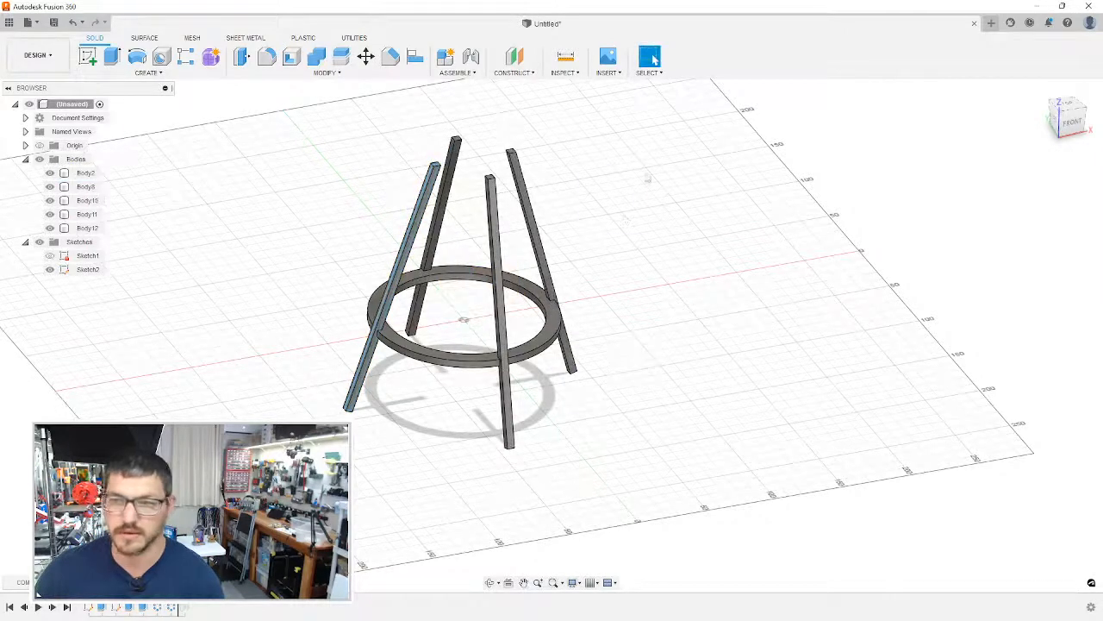
# Step: Roll the design history forward to include the construction plane near the top of the legs
pyautogui.moveTo(648, 177); pyautogui.dragTo(535, 198)
pyautogui.click(660, 379)
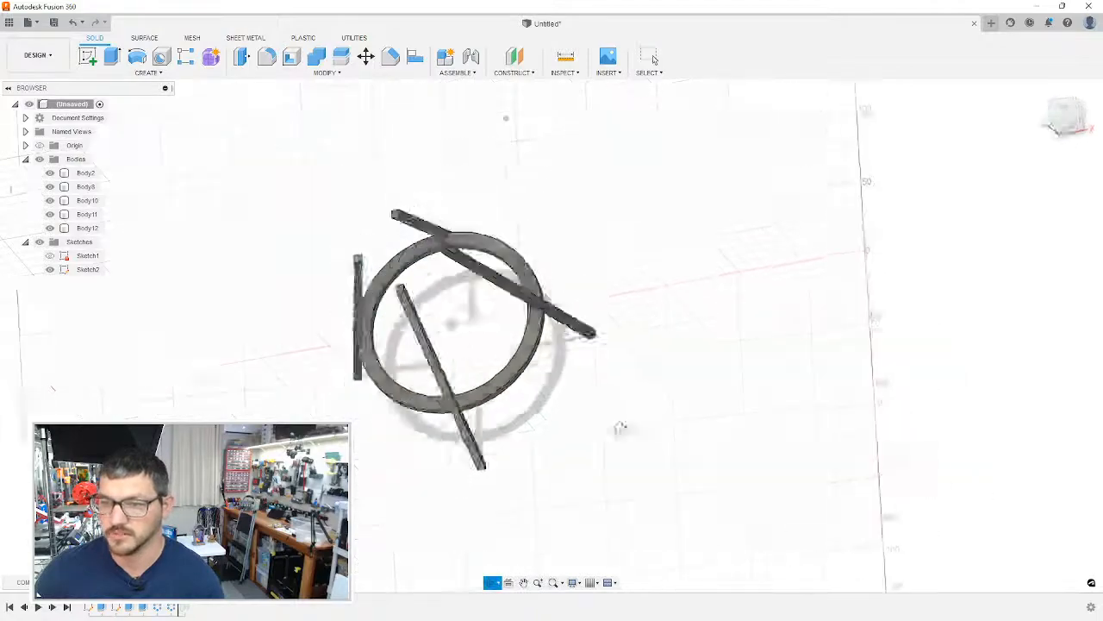
pyautogui.keyDown('shift'); pyautogui.moveTo(620, 428); pyautogui.dragTo(662, 380, button='middle'); pyautogui.keyUp('shift')
pyautogui.click(653, 57)
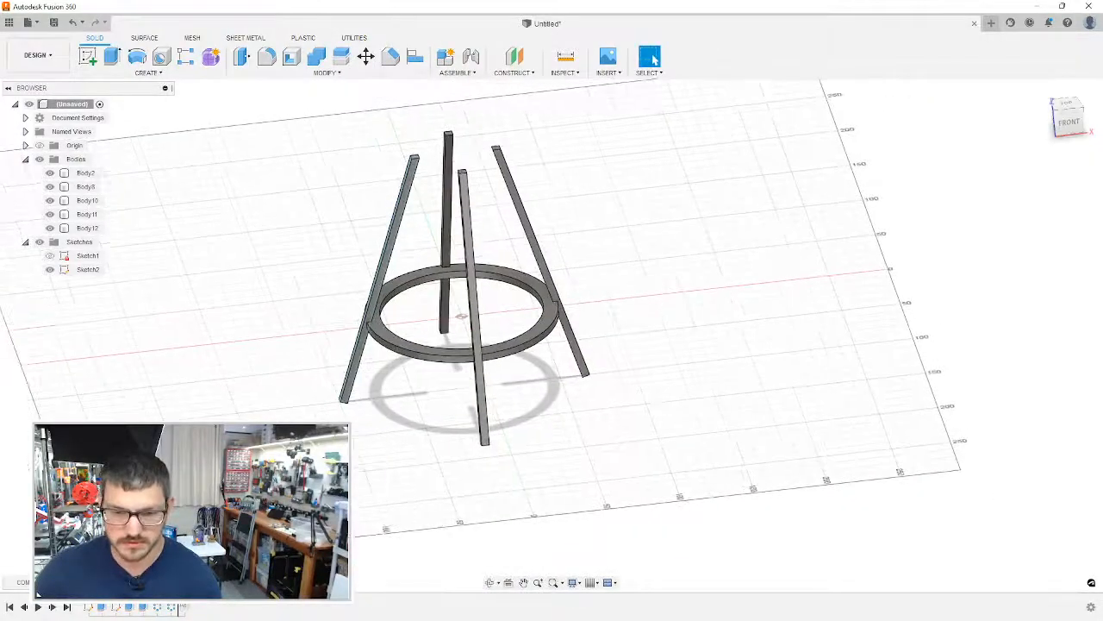
pyautogui.click(186, 609)
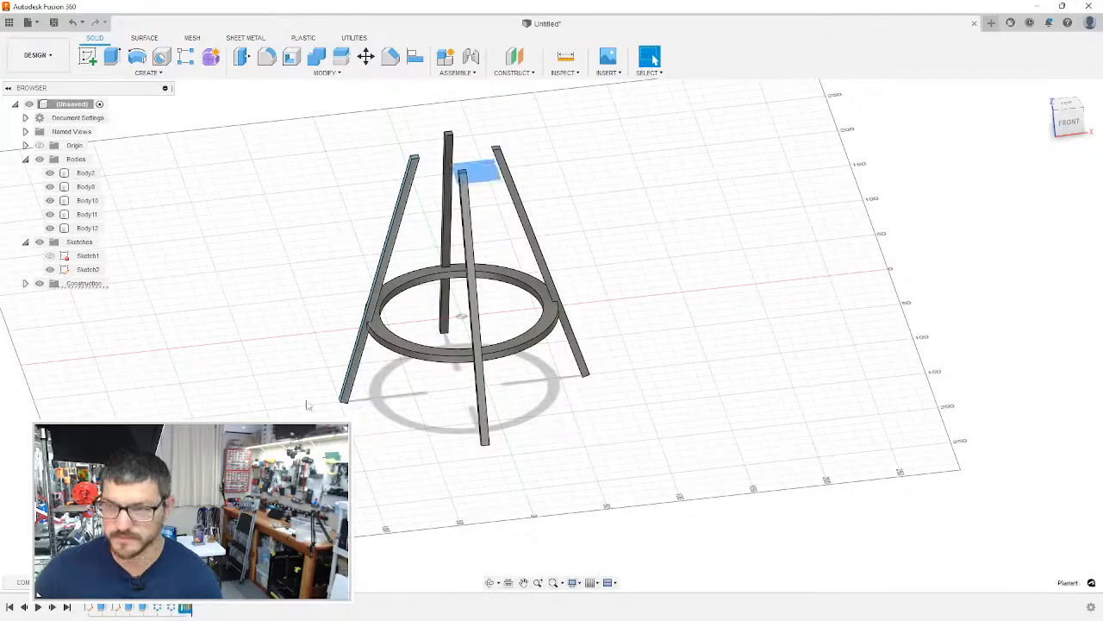
# Step: Toggle the visibility of the construction plane near the leg tops and start a new sketch on it
pyautogui.click(87, 56)
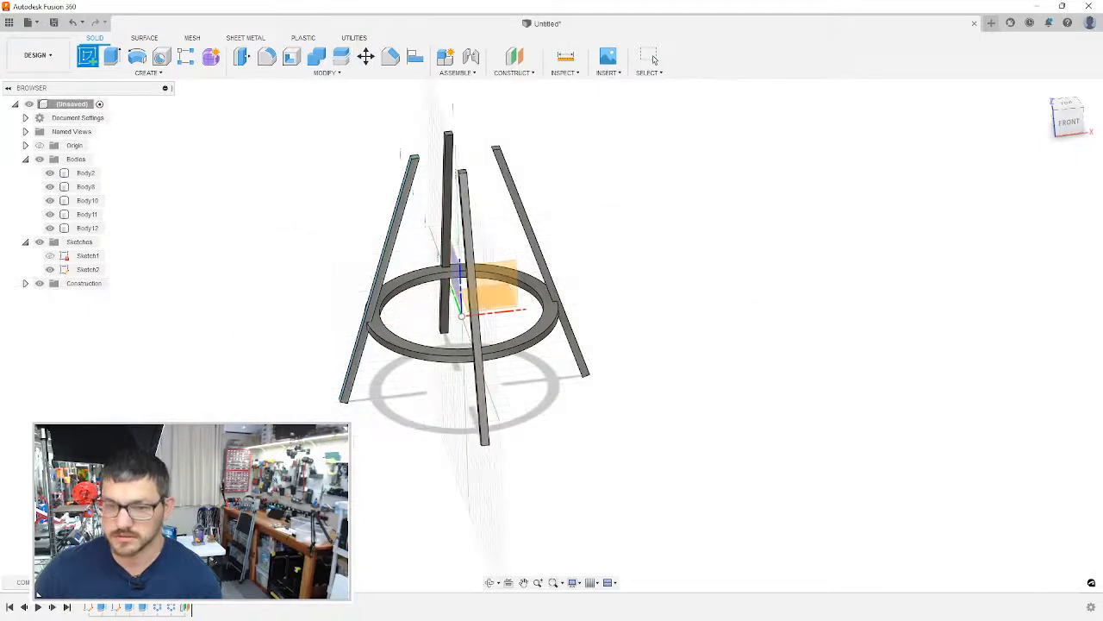
pyautogui.click(652, 58)
pyautogui.click(185, 608)
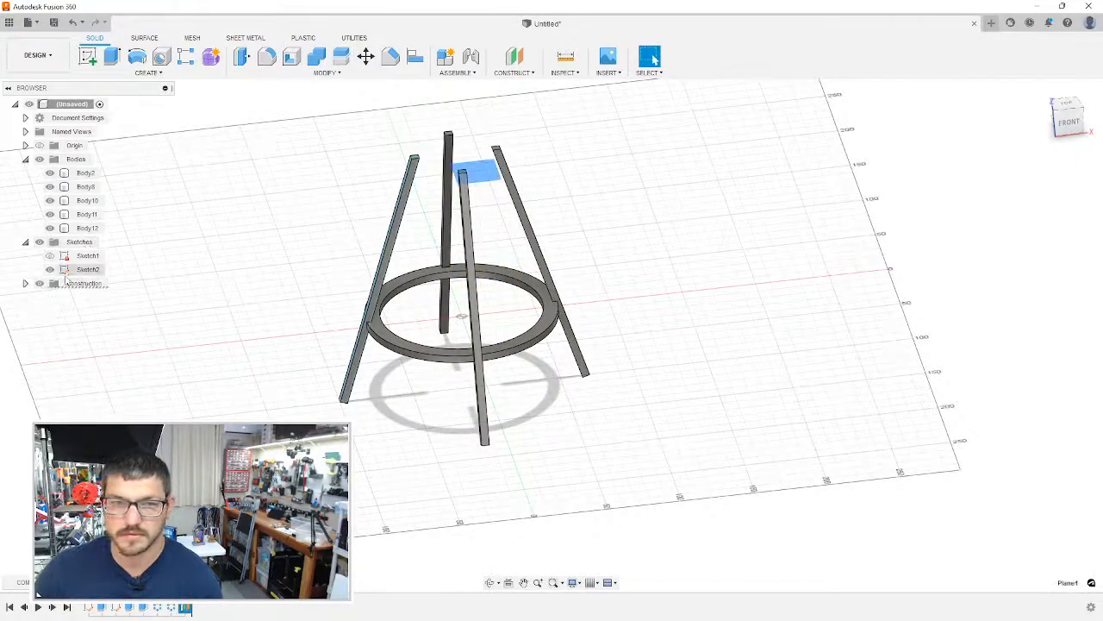
pyautogui.click(26, 284)
pyautogui.click(50, 296)
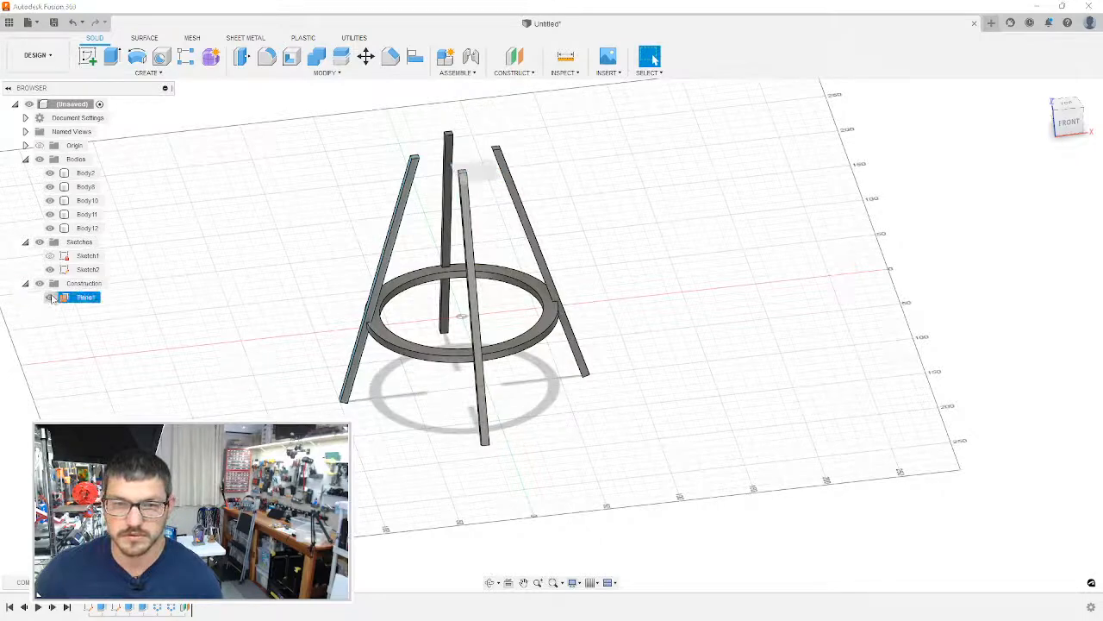
pyautogui.click(88, 56)
pyautogui.click(479, 170)
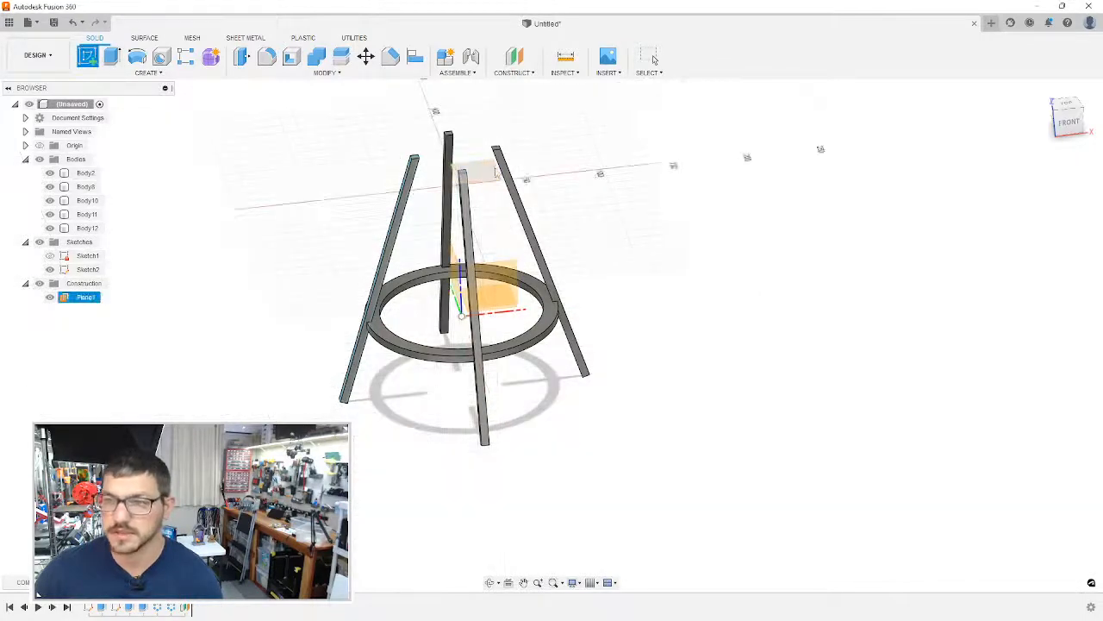
# Step: Sketch a circle of about 65 mm diameter centred on the origin, reaching the inner edge of the legs
pyautogui.press('c')
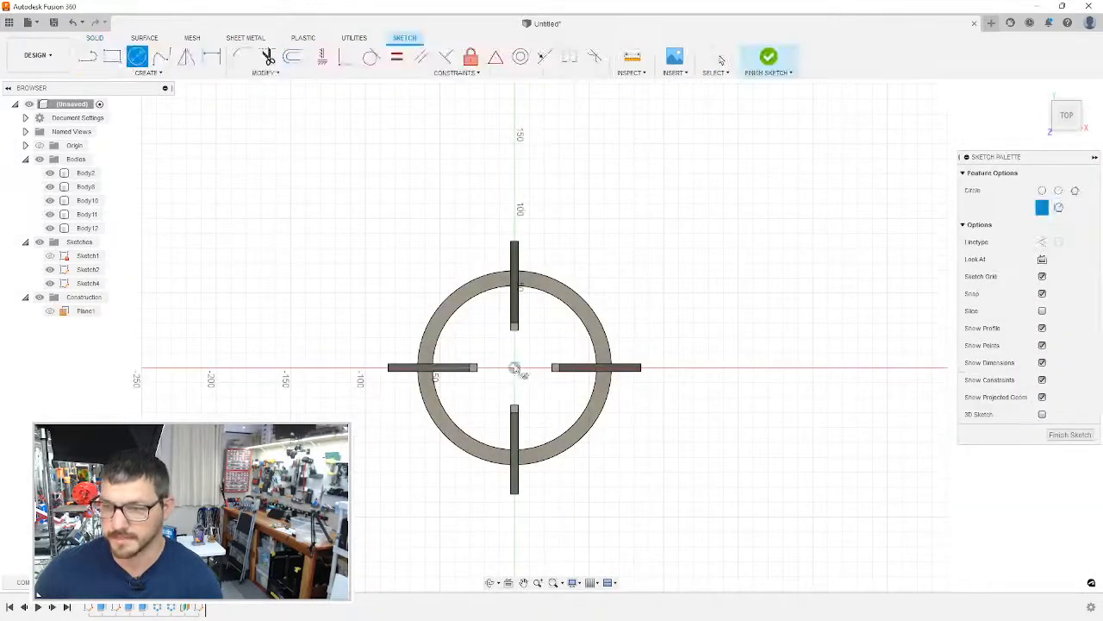
pyautogui.click(514, 368)
pyautogui.keyDown('shift'); pyautogui.moveTo(531, 347); pyautogui.dragTo(533, 263, button='middle'); pyautogui.keyUp('shift')
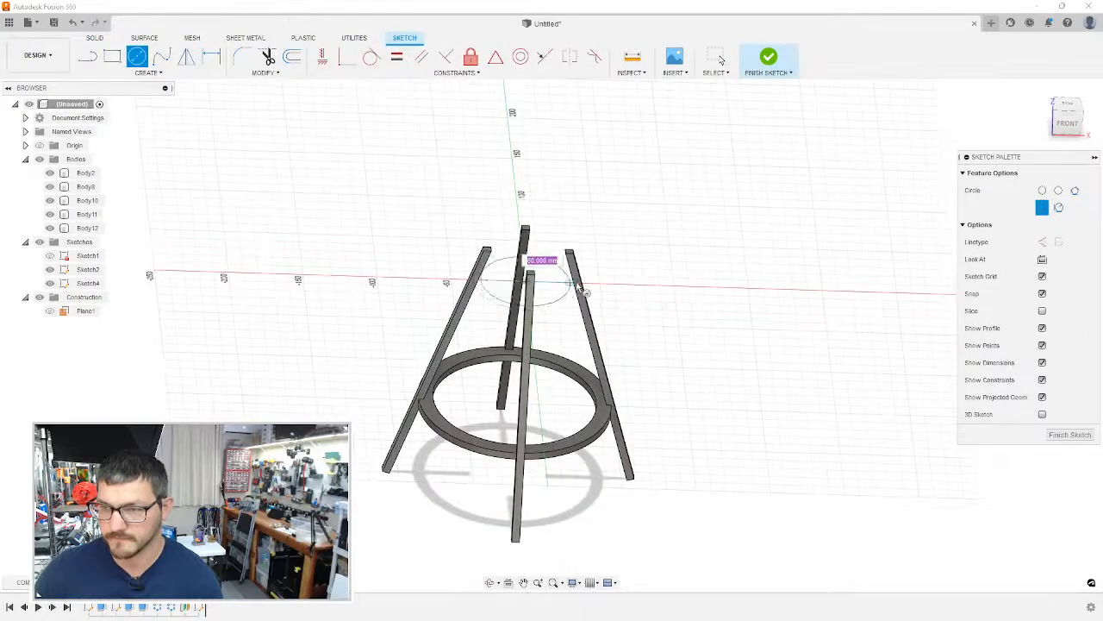
pyautogui.scroll(6, 583, 295)
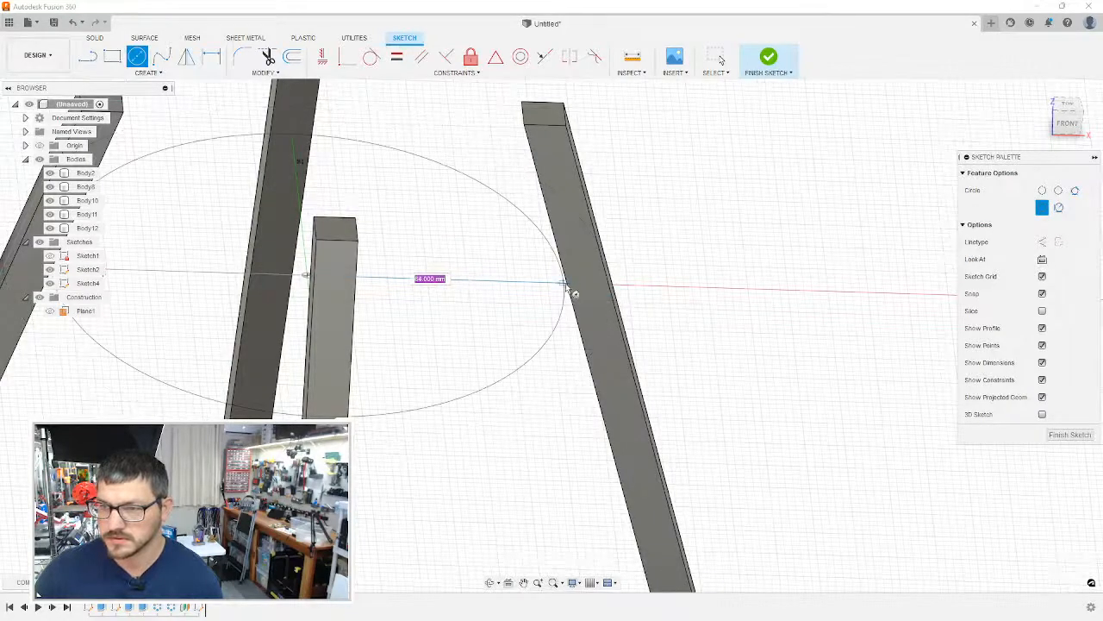
pyautogui.scroll(5, 569, 289)
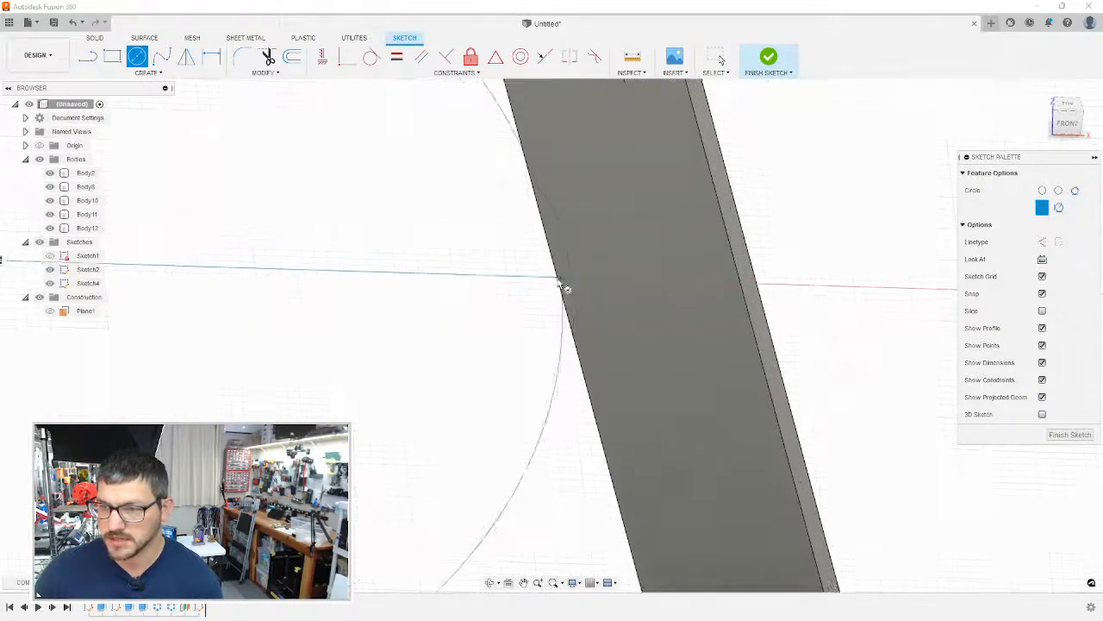
pyautogui.click(564, 287)
# Step: Offset the sketched circle outward by about 5.64 mm, into the thickness of the legs
pyautogui.press('e')
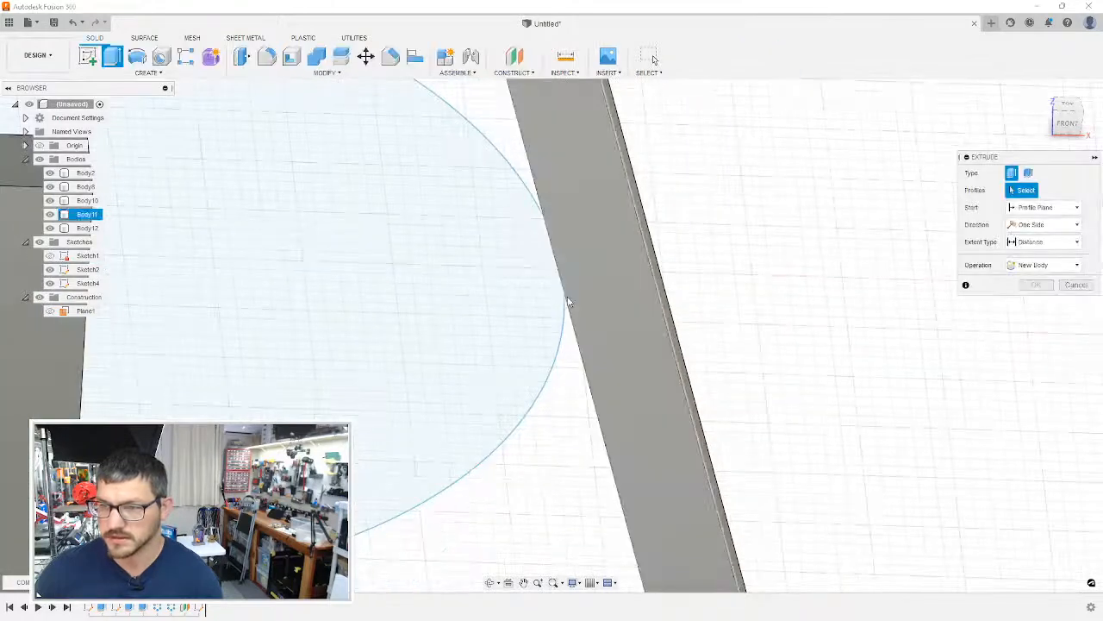
pyautogui.press('o')
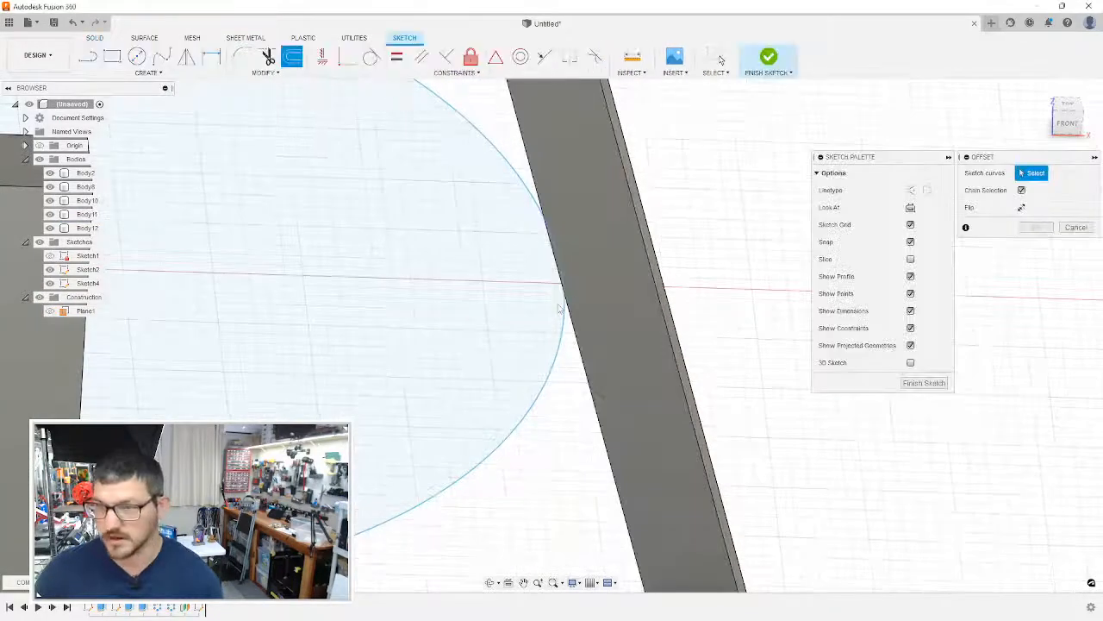
pyautogui.click(563, 307)
pyautogui.moveTo(584, 306); pyautogui.dragTo(665, 311)
pyautogui.moveTo(700, 324)
pyautogui.keyDown('shift'); pyautogui.mouseDown(button='middle')
pyautogui.moveTo(693, 344)
pyautogui.moveTo(692, 316)
pyautogui.mouseUp(button='middle'); pyautogui.keyUp('shift')
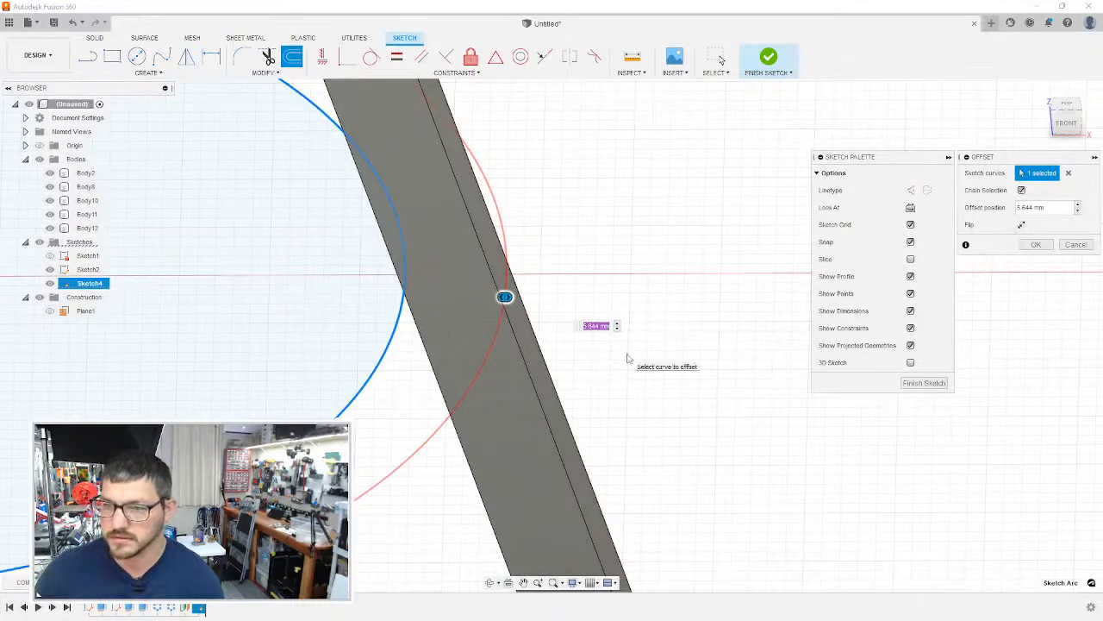
pyautogui.click(1036, 245)
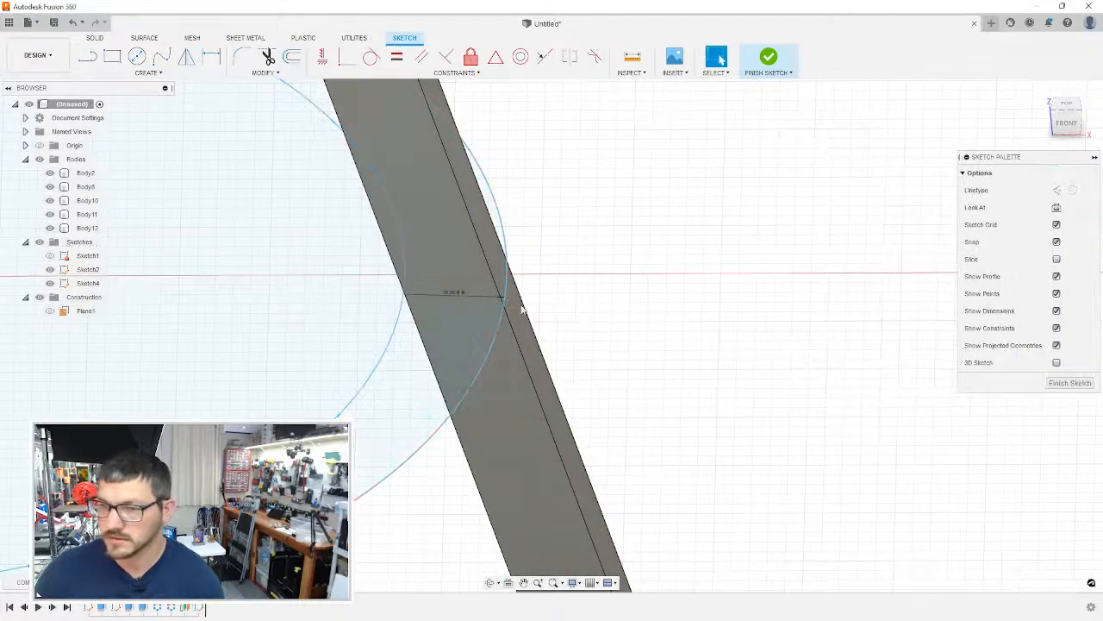
# Step: Dimension the inner circle's diameter and set it to 70 mm
pyautogui.press('d')
pyautogui.click(401, 313)
pyautogui.click(336, 294)
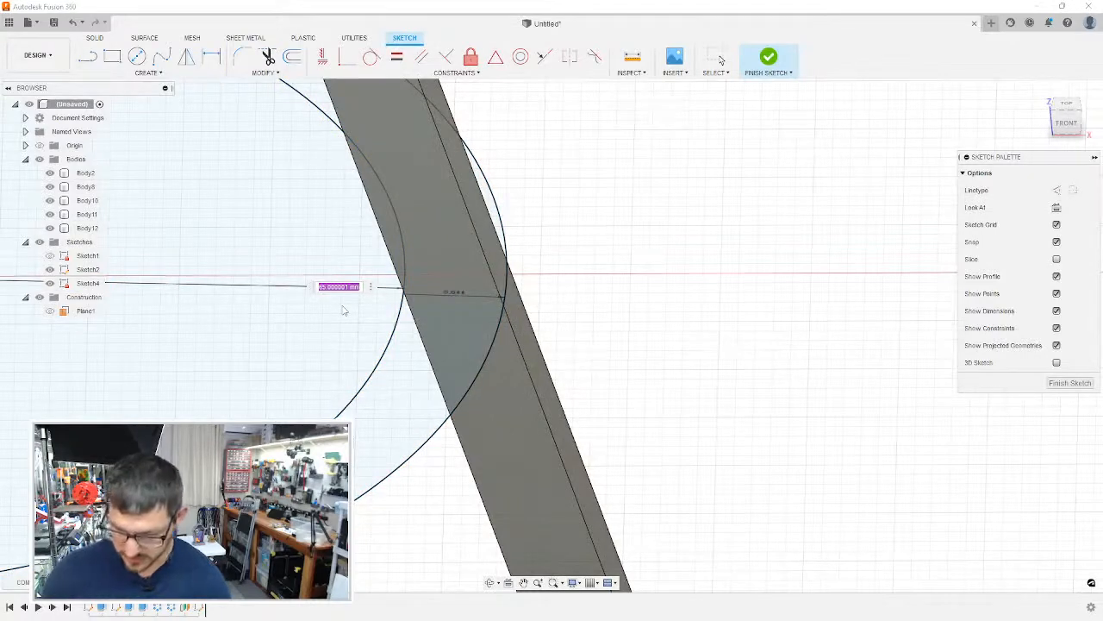
pyautogui.write('70')
pyautogui.press('Return')
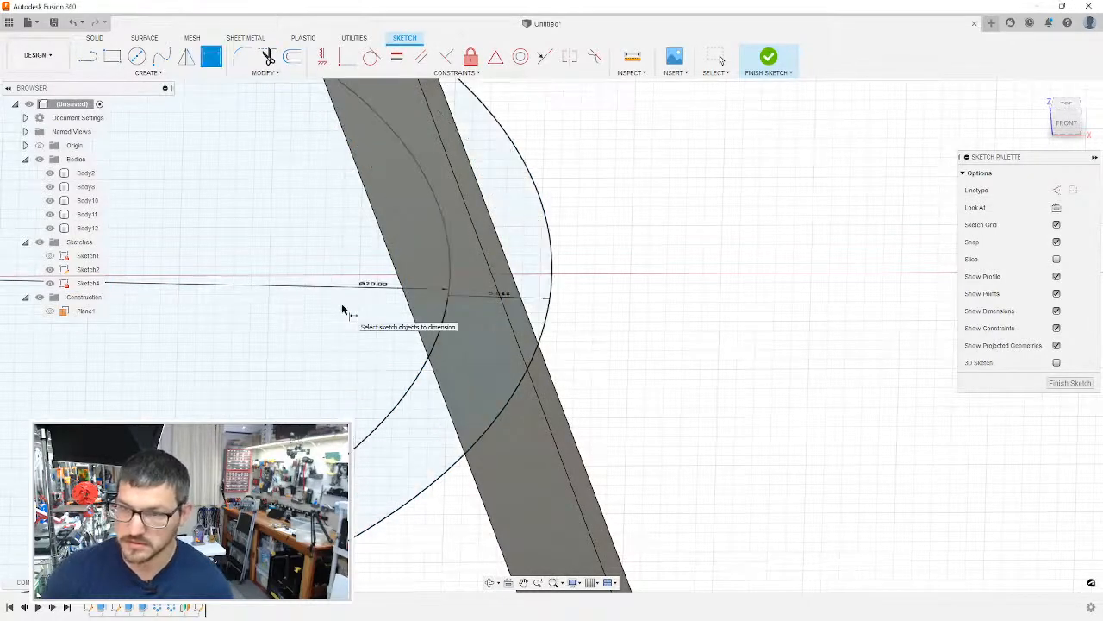
pyautogui.press('Escape')
# Step: Set the offset distance between the inner and outer circles to 4 mm
pyautogui.click(551, 295)
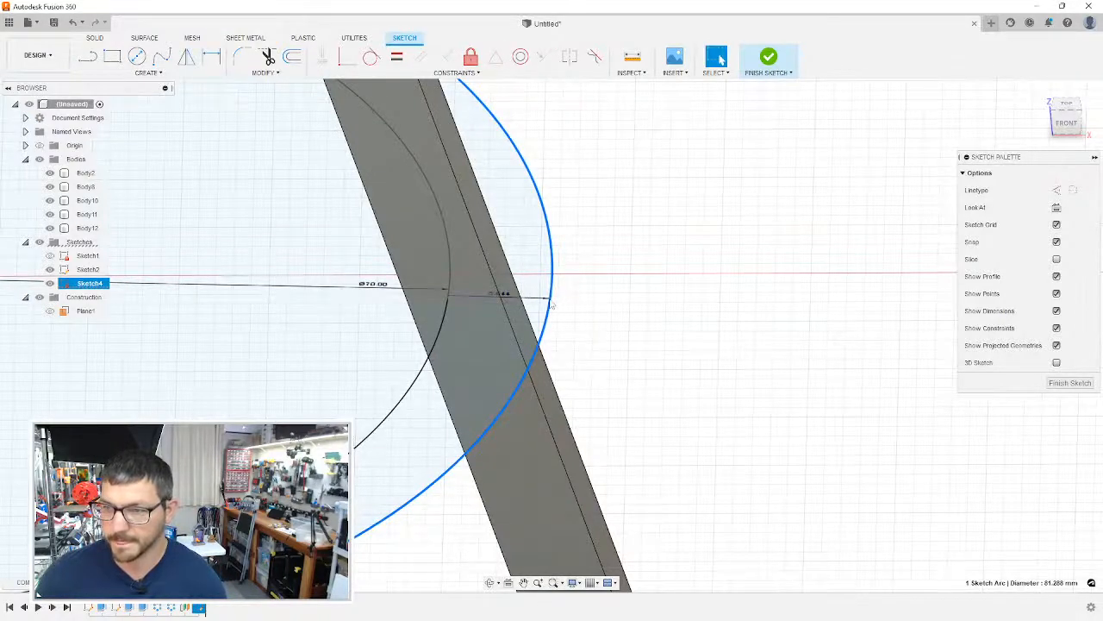
pyautogui.doubleClick(513, 296)
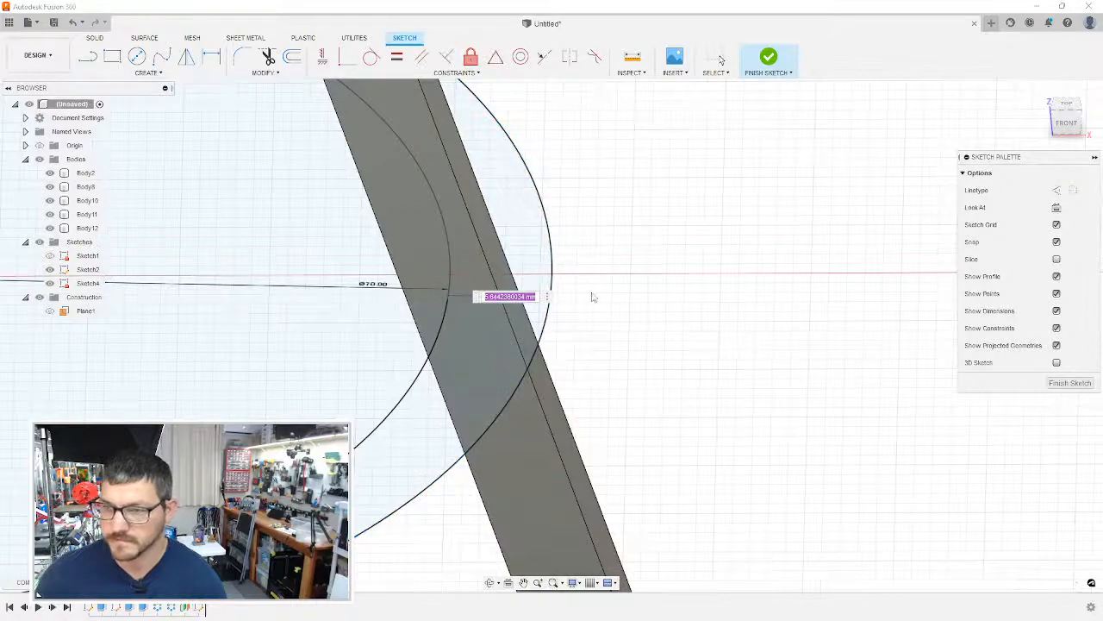
pyautogui.write('4')
pyautogui.press('Return')
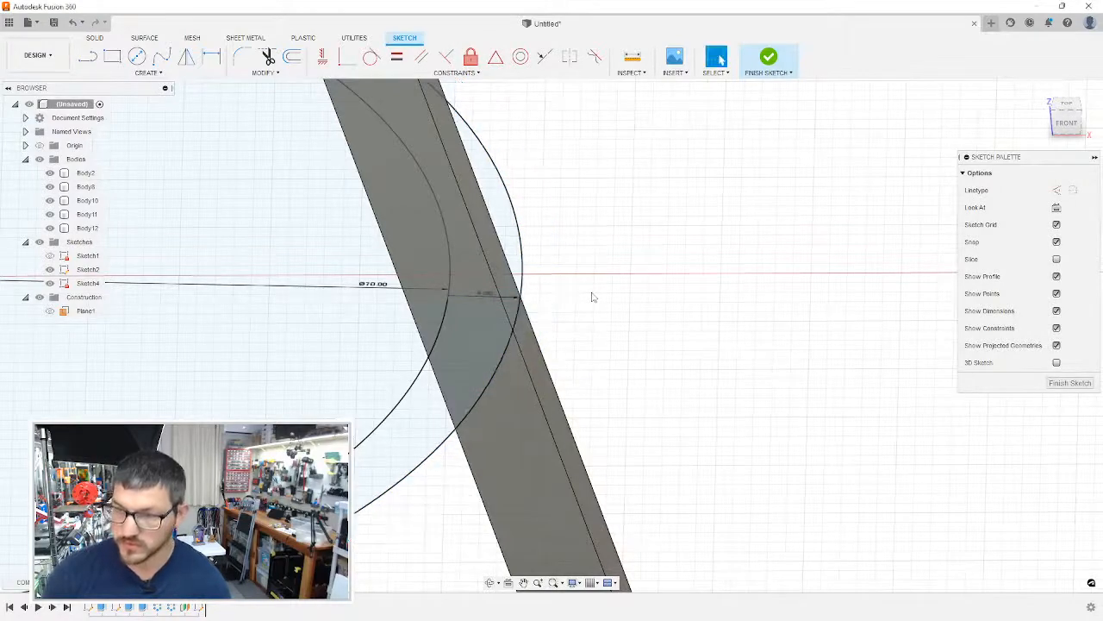
# Step: Examine where the two sketched circles cross the legs and how the legs sit in the lower ring's notches
pyautogui.scroll(-6, 591, 302)
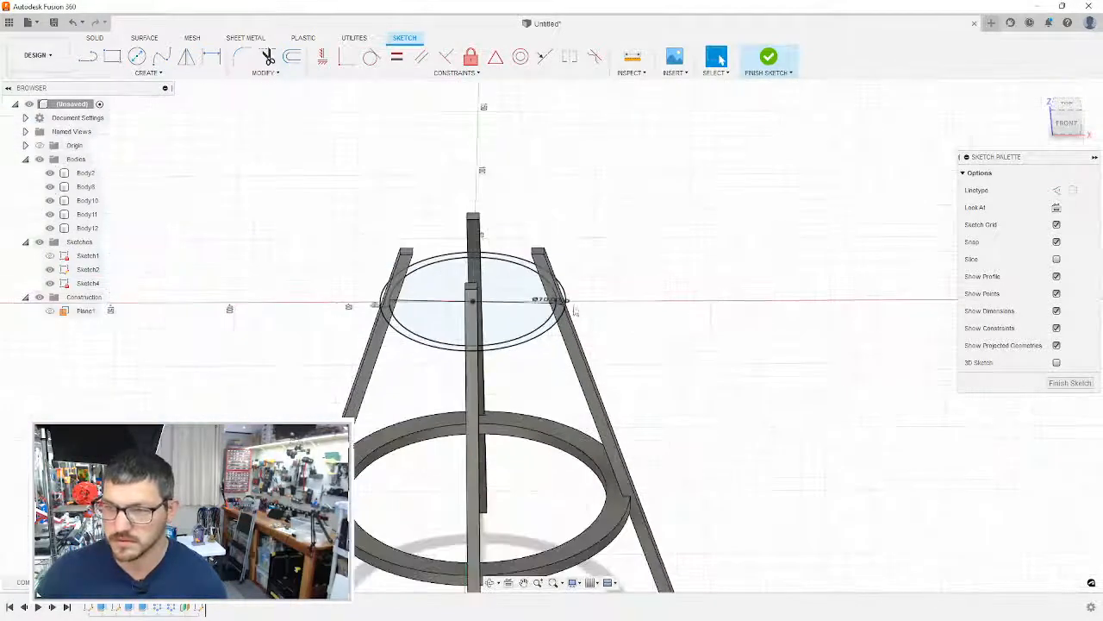
pyautogui.moveTo(625, 320)
pyautogui.keyDown('shift'); pyautogui.mouseDown(button='middle')
pyautogui.moveTo(615, 320)
pyautogui.moveTo(616, 267)
pyautogui.moveTo(622, 305)
pyautogui.mouseUp(button='middle'); pyautogui.keyUp('shift')
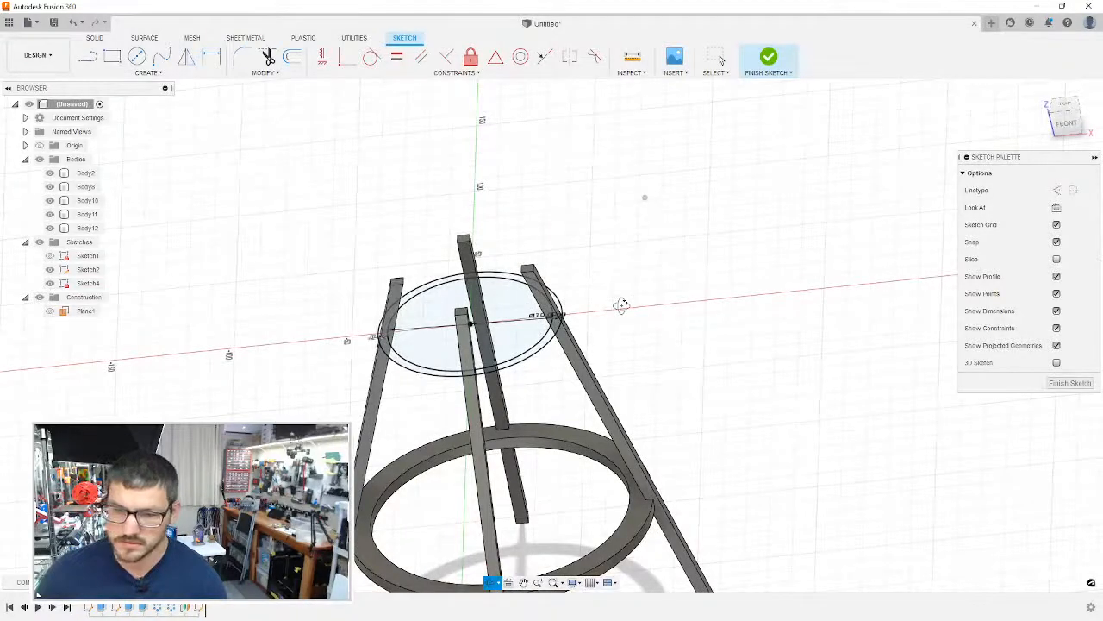
pyautogui.moveTo(622, 305)
pyautogui.keyDown('shift'); pyautogui.mouseDown(button='middle')
pyautogui.moveTo(623, 276)
pyautogui.moveTo(628, 294)
pyautogui.mouseUp(button='middle'); pyautogui.keyUp('shift')
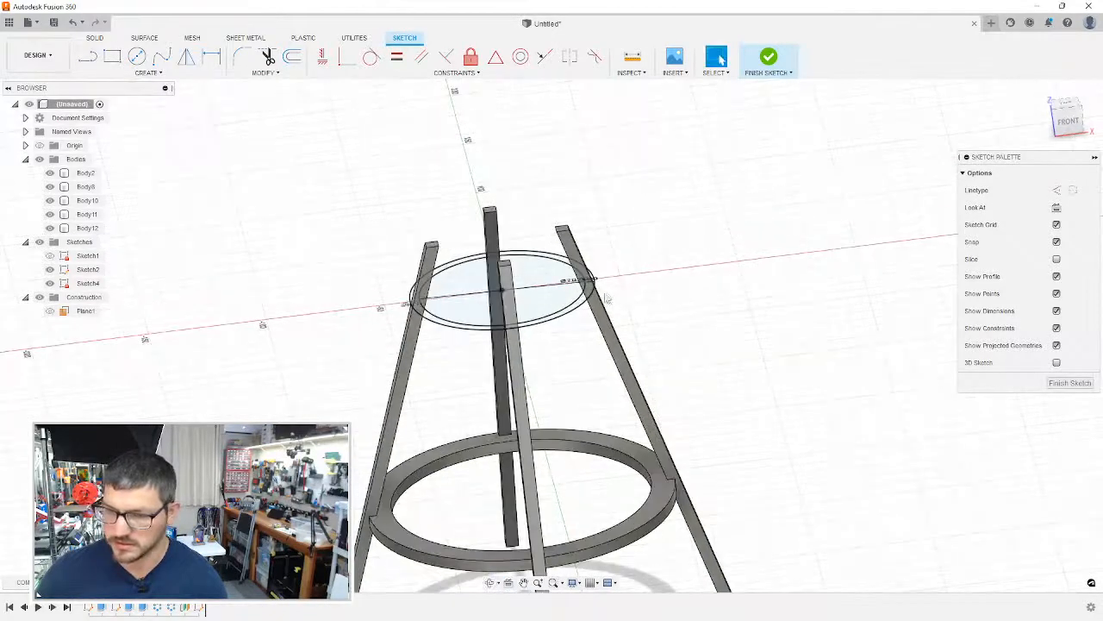
pyautogui.scroll(5, 609, 296)
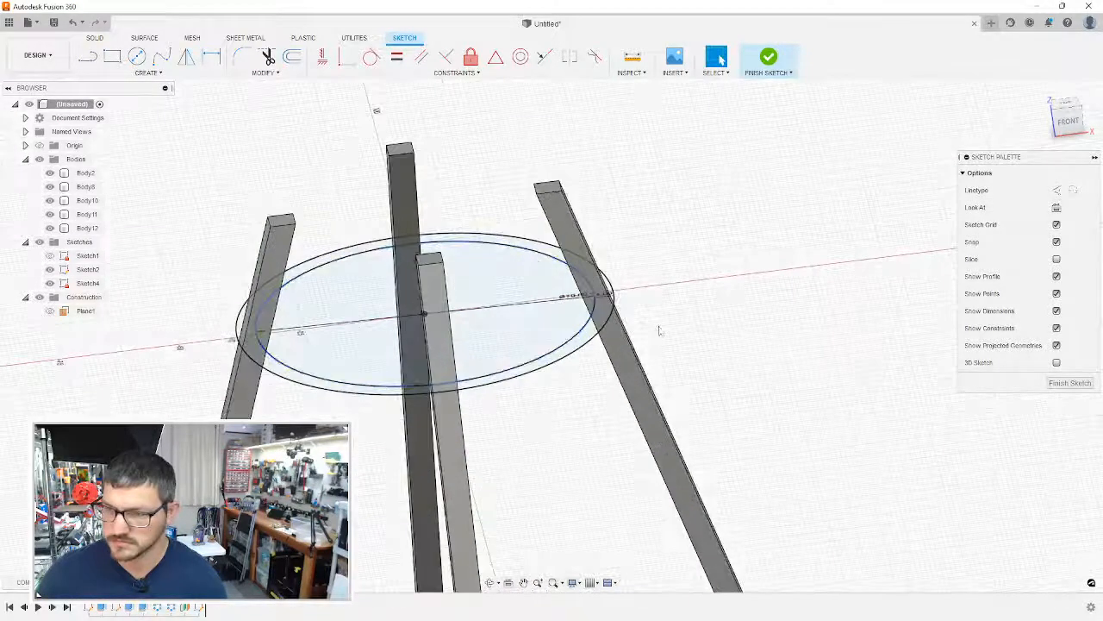
pyautogui.keyDown('shift'); pyautogui.moveTo(704, 361); pyautogui.dragTo(702, 329, button='middle'); pyautogui.keyUp('shift')
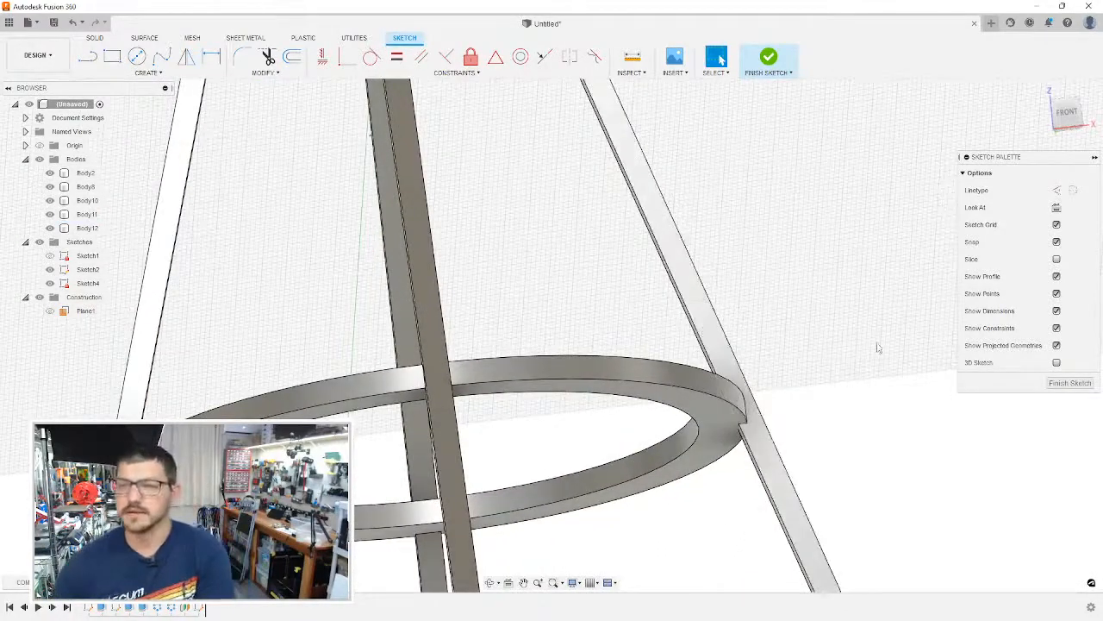
pyautogui.moveTo(485, 308); pyautogui.dragTo(668, 251, button='middle')
pyautogui.scroll(3, 668, 252)
pyautogui.scroll(-4, 675, 271)
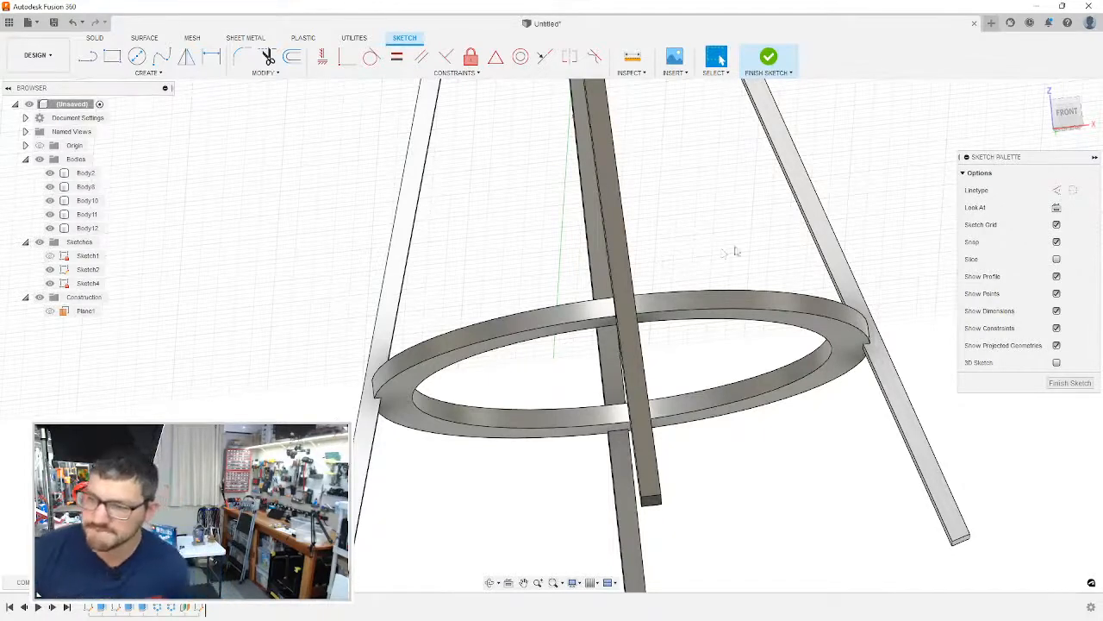
pyautogui.moveTo(682, 277); pyautogui.dragTo(680, 491, button='middle')
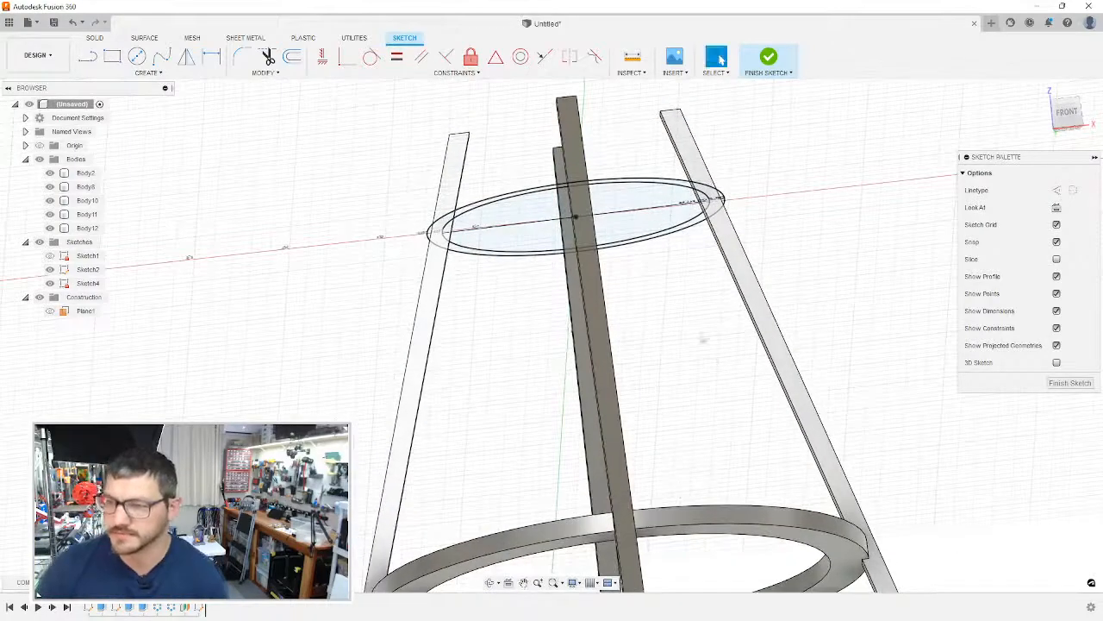
pyautogui.moveTo(703, 338)
pyautogui.keyDown('shift'); pyautogui.mouseDown(button='middle')
pyautogui.moveTo(681, 312)
pyautogui.moveTo(733, 403)
pyautogui.mouseUp(button='middle'); pyautogui.keyUp('shift')
pyautogui.press('e')
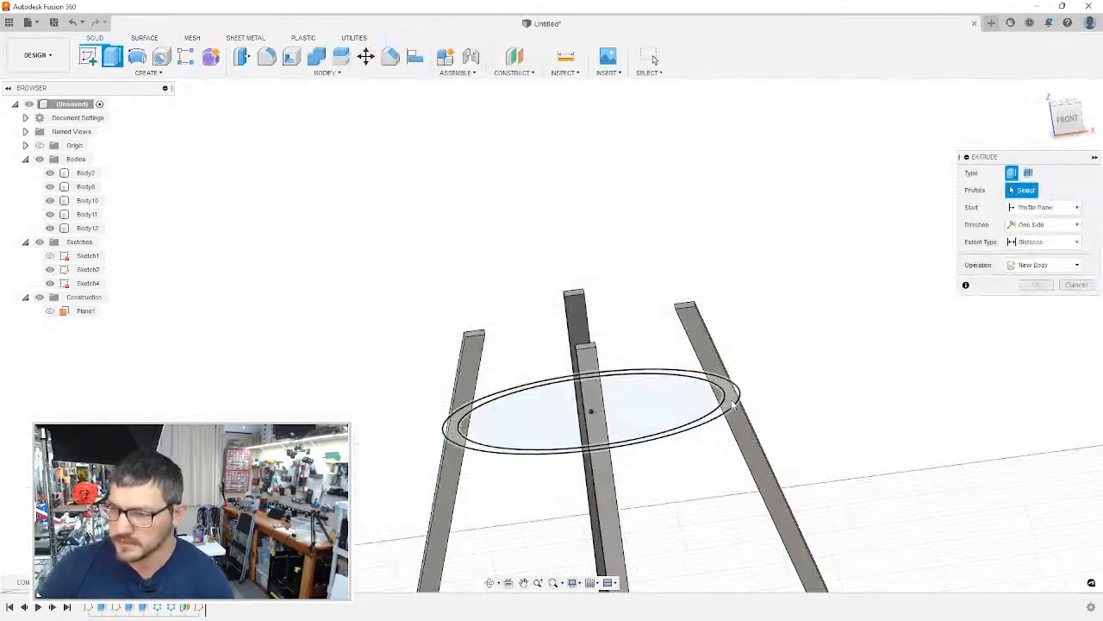
pyautogui.click(734, 403)
pyautogui.write('-5')
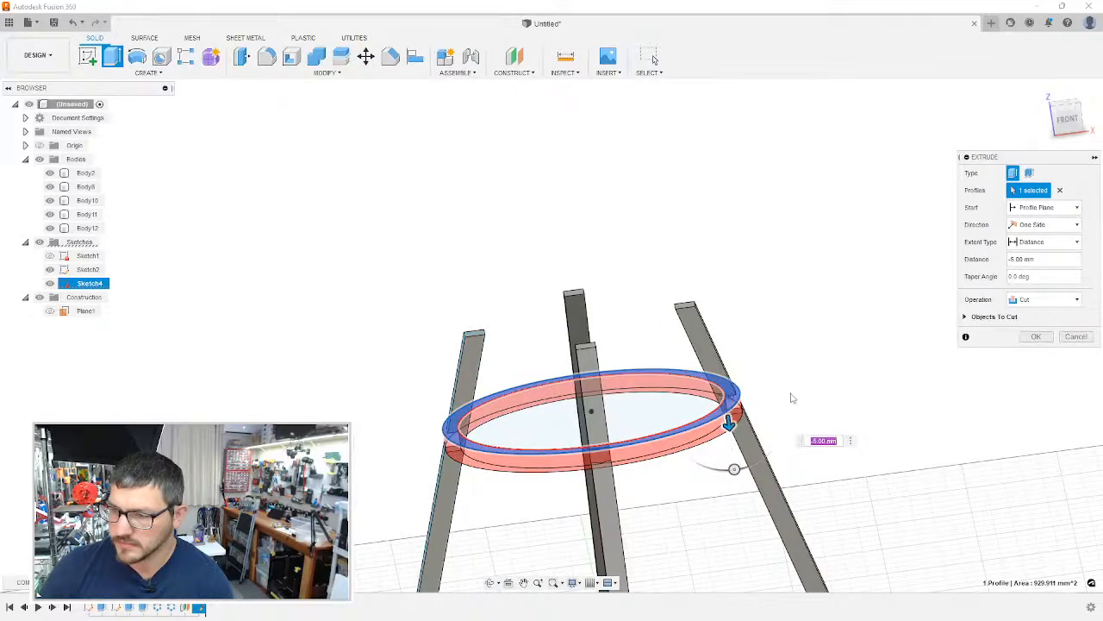
pyautogui.keyDown('shift'); pyautogui.moveTo(793, 398); pyautogui.dragTo(789, 369, button='middle'); pyautogui.keyUp('shift')
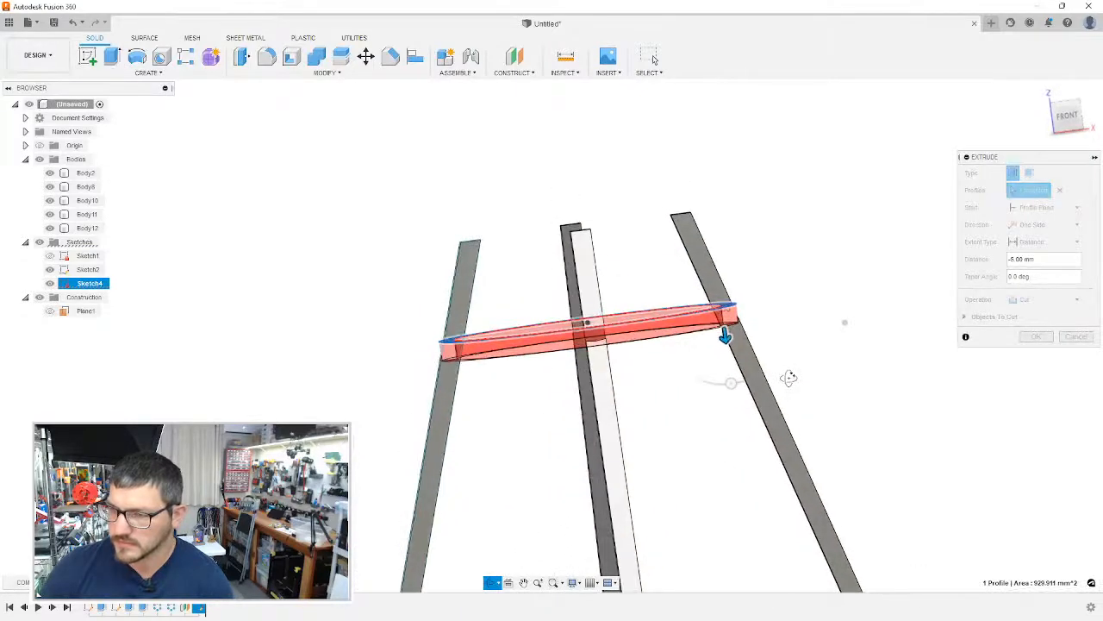
pyautogui.press('Escape')
# Step: Set the inner circle's diameter to 65 mm
pyautogui.moveTo(801, 315)
pyautogui.keyDown('shift'); pyautogui.mouseDown(button='middle')
pyautogui.moveTo(802, 353)
pyautogui.moveTo(795, 232)
pyautogui.mouseUp(button='middle'); pyautogui.keyUp('shift')
pyautogui.scroll(5, 720, 381)
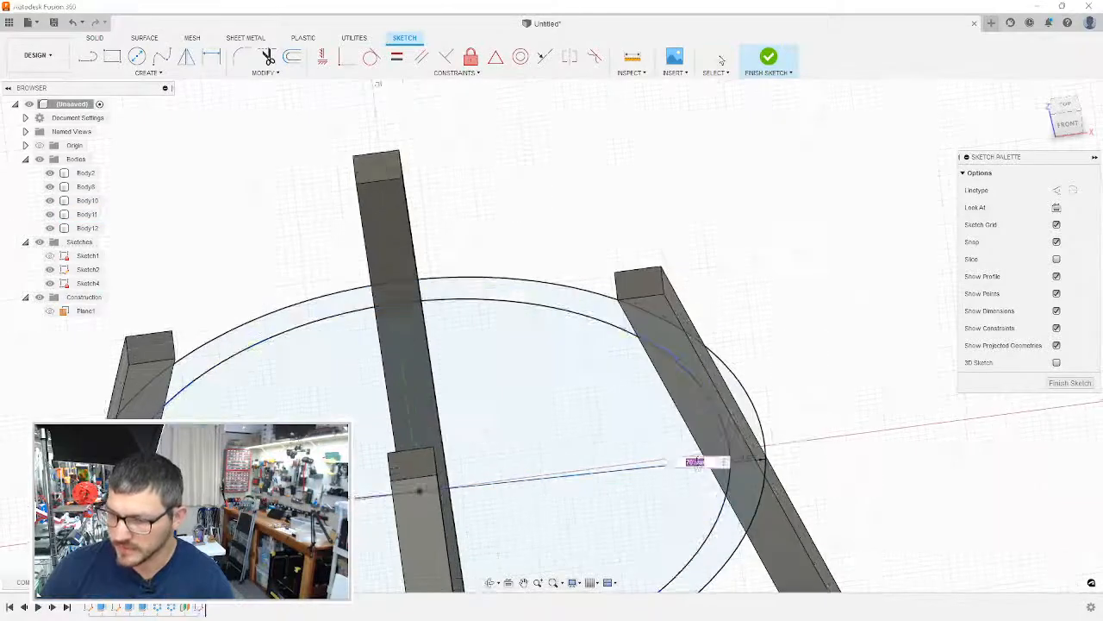
pyautogui.doubleClick(694, 460)
pyautogui.write('6')
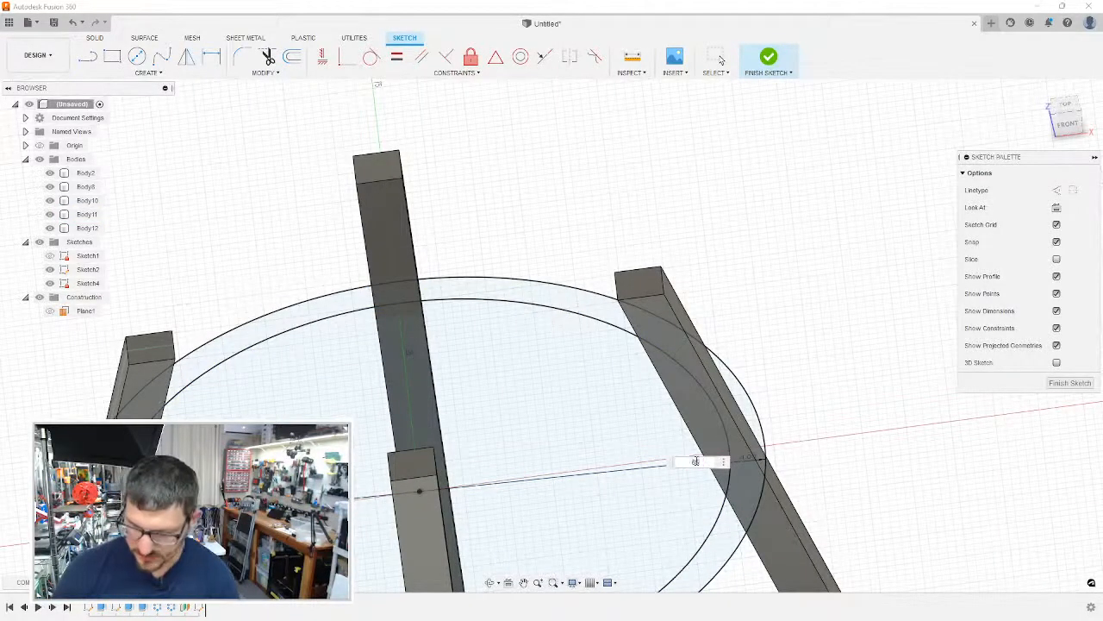
pyautogui.write('5')
pyautogui.press('Return')
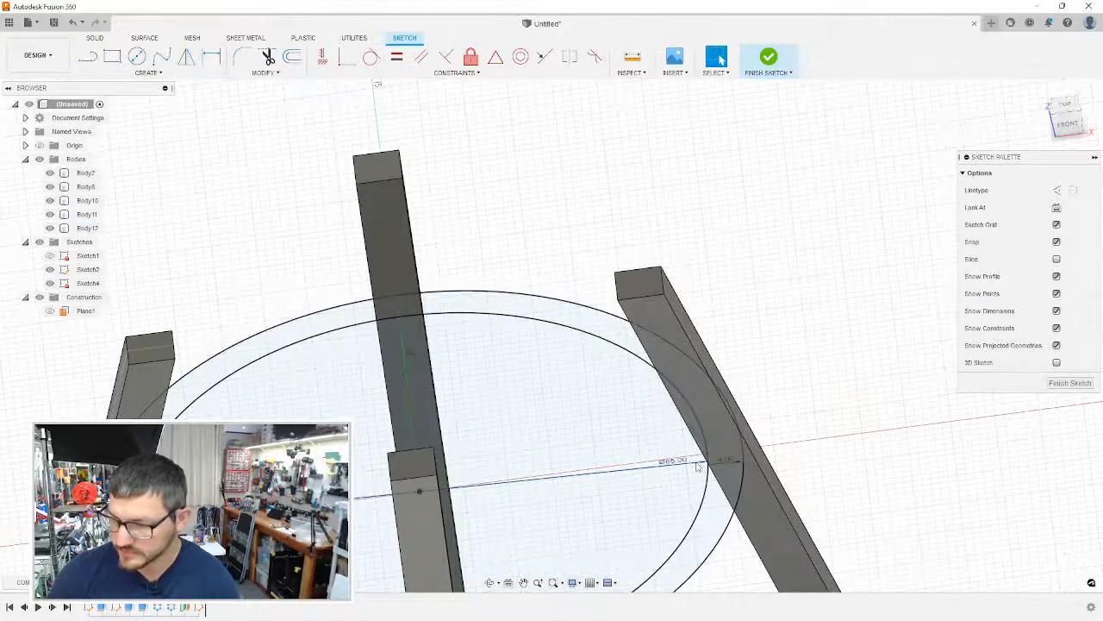
# Step: Reduce the inner circle's diameter to 62 mm
pyautogui.doubleClick(697, 465)
pyautogui.write('62')
pyautogui.press('Return')
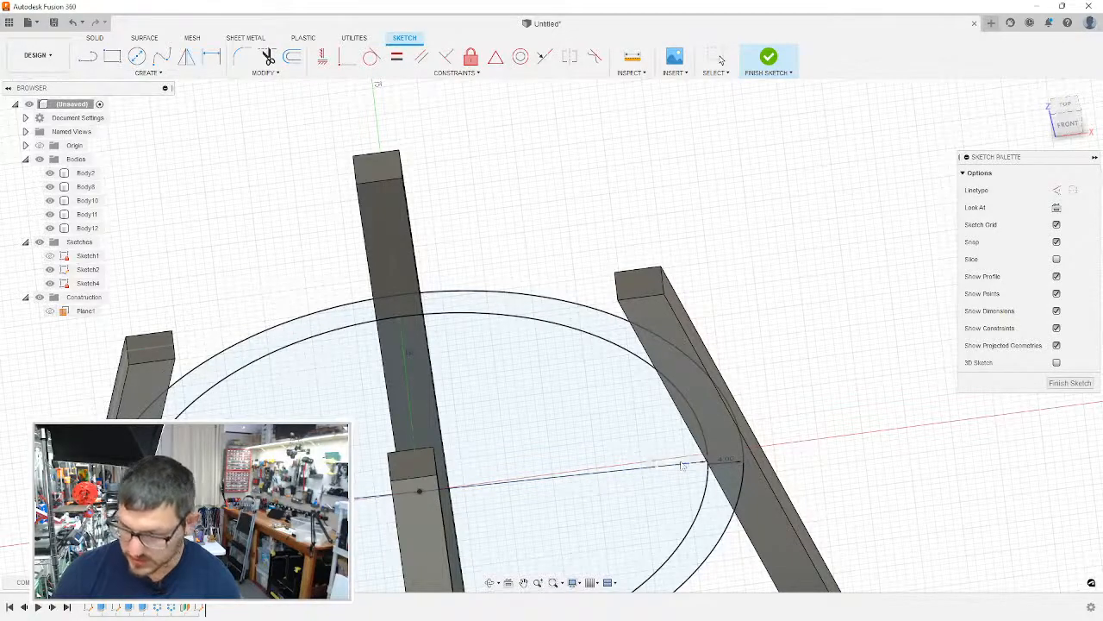
pyautogui.keyDown('shift'); pyautogui.moveTo(798, 437); pyautogui.dragTo(820, 473, button='middle'); pyautogui.keyUp('shift')
pyautogui.click(1069, 121)
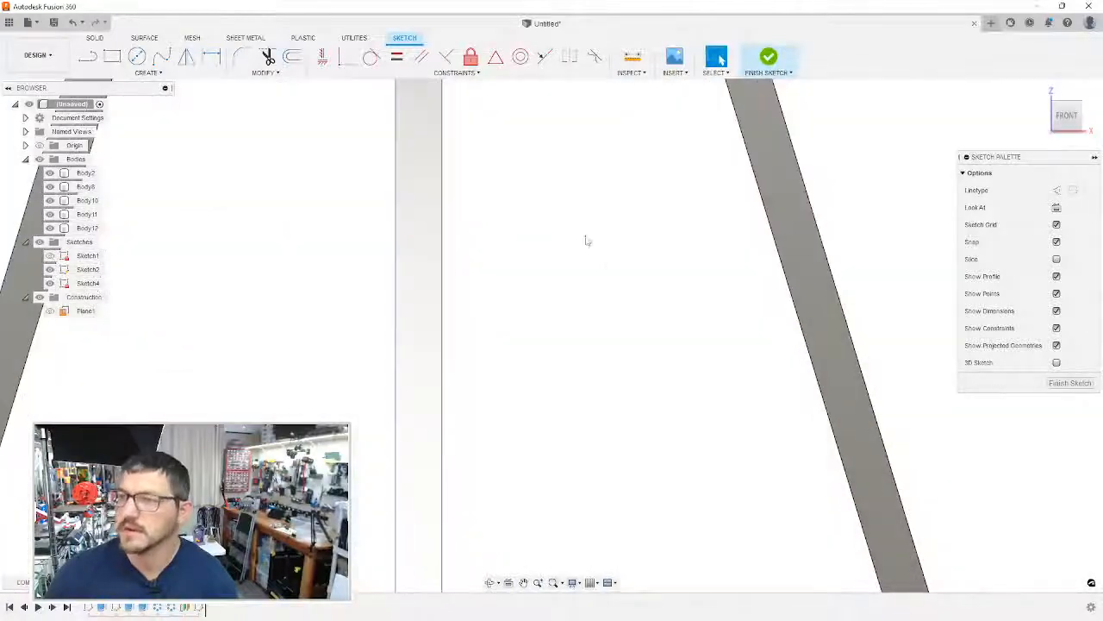
# Step: Set the offset distance between the upper ring's inner and outer circles to 5 mm
pyautogui.moveTo(618, 374)
pyautogui.keyDown('shift'); pyautogui.mouseDown(button='middle')
pyautogui.moveTo(621, 383)
pyautogui.moveTo(612, 348)
pyautogui.mouseUp(button='middle'); pyautogui.keyUp('shift')
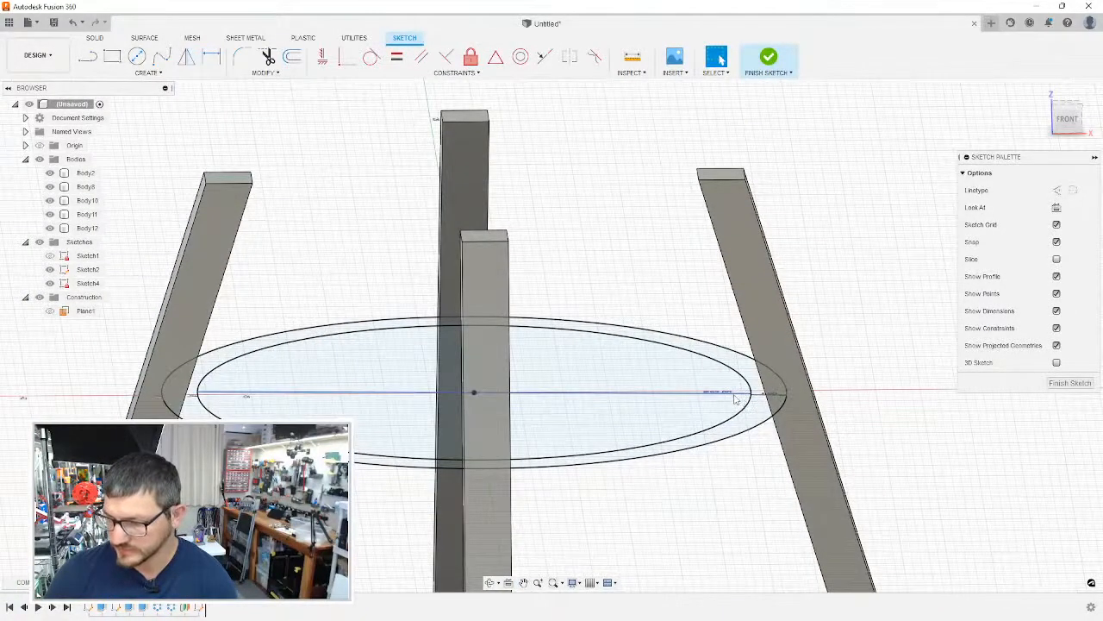
pyautogui.scroll(-2, 732, 396)
pyautogui.scroll(4, 733, 397)
pyautogui.doubleClick(795, 395)
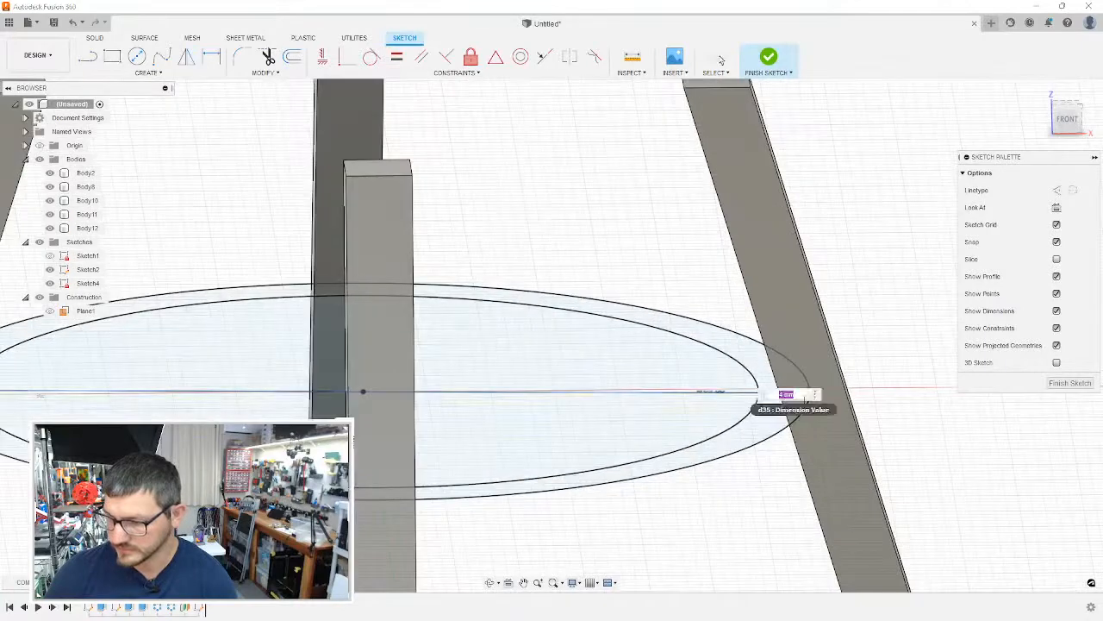
pyautogui.write('5')
pyautogui.press('Return')
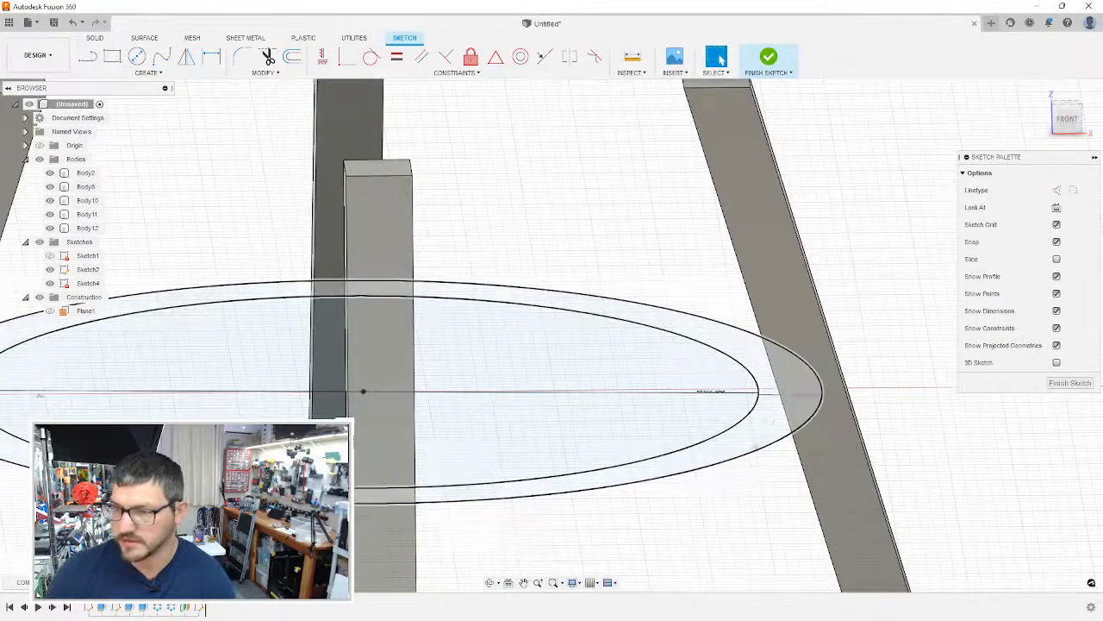
# Step: Extrude the ring profile between the two circles as a two-sided cut through the legs, 2.5 mm on each side
pyautogui.press('e')
pyautogui.click(759, 371)
pyautogui.moveTo(758, 363)
pyautogui.mouseDown()
pyautogui.moveTo(756, 299)
pyautogui.moveTo(758, 371)
pyautogui.moveTo(759, 353)
pyautogui.mouseUp()
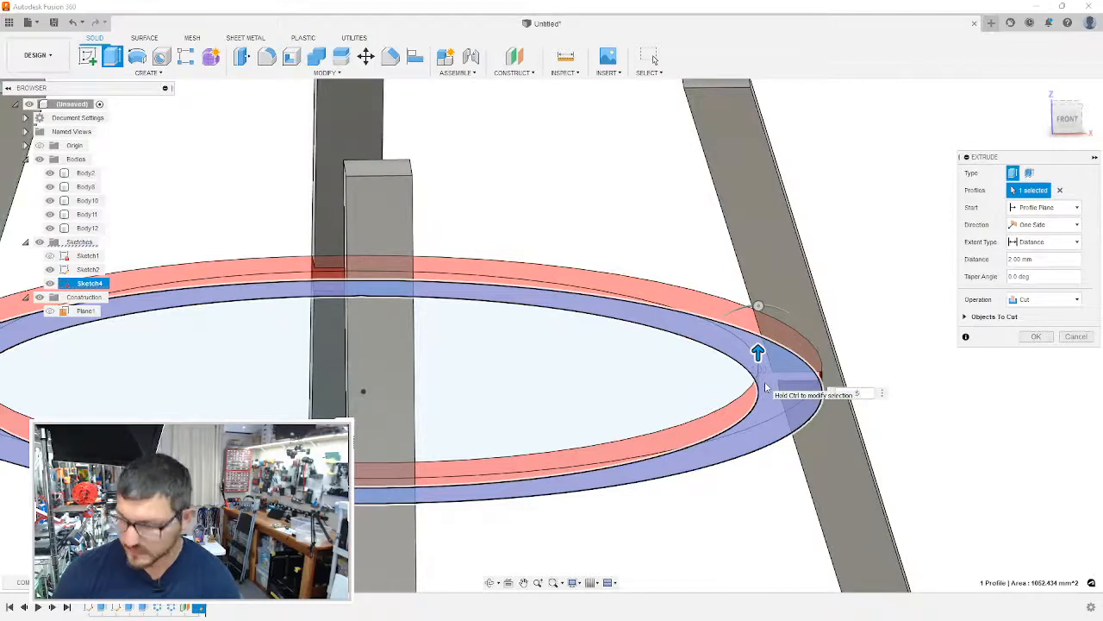
pyautogui.keyDown('shift'); pyautogui.moveTo(878, 310); pyautogui.dragTo(813, 594, button='middle'); pyautogui.keyUp('shift')
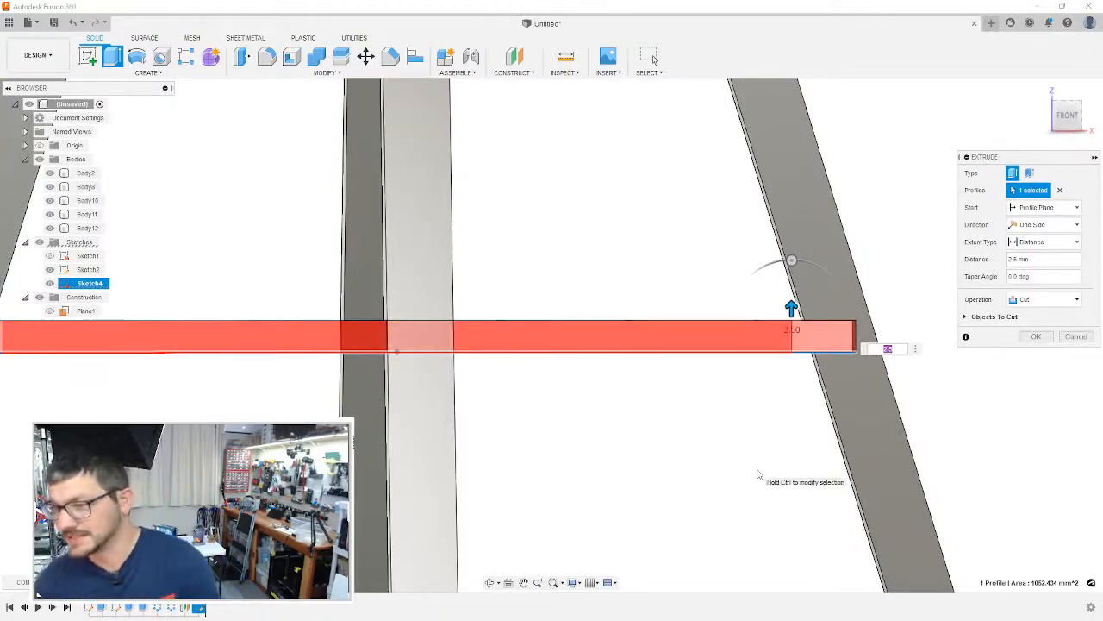
pyautogui.click(1041, 224)
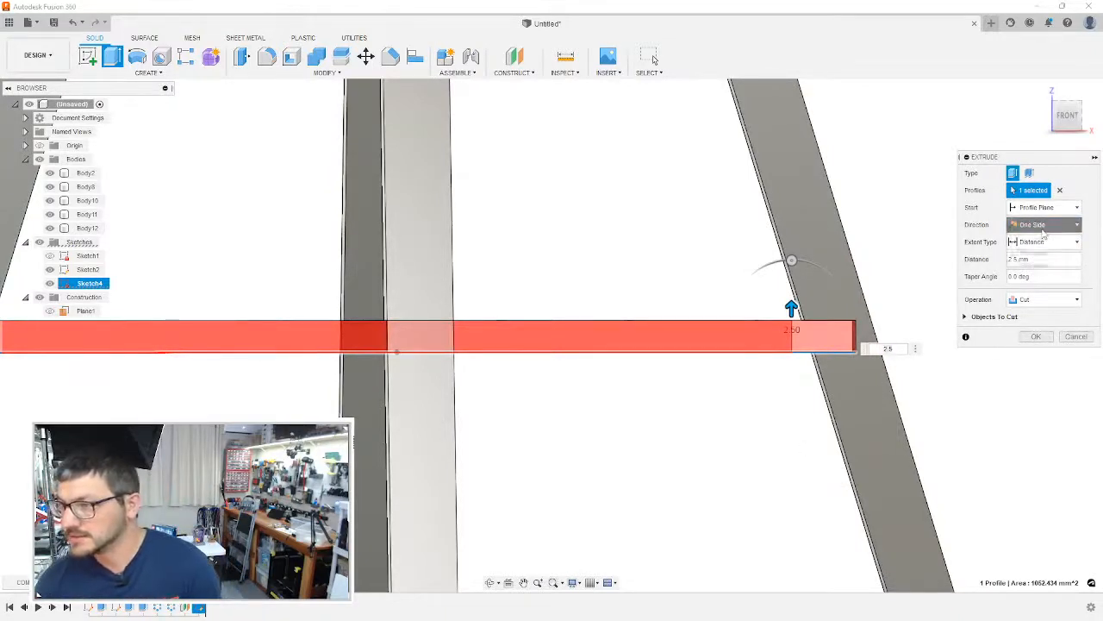
pyautogui.click(1039, 242)
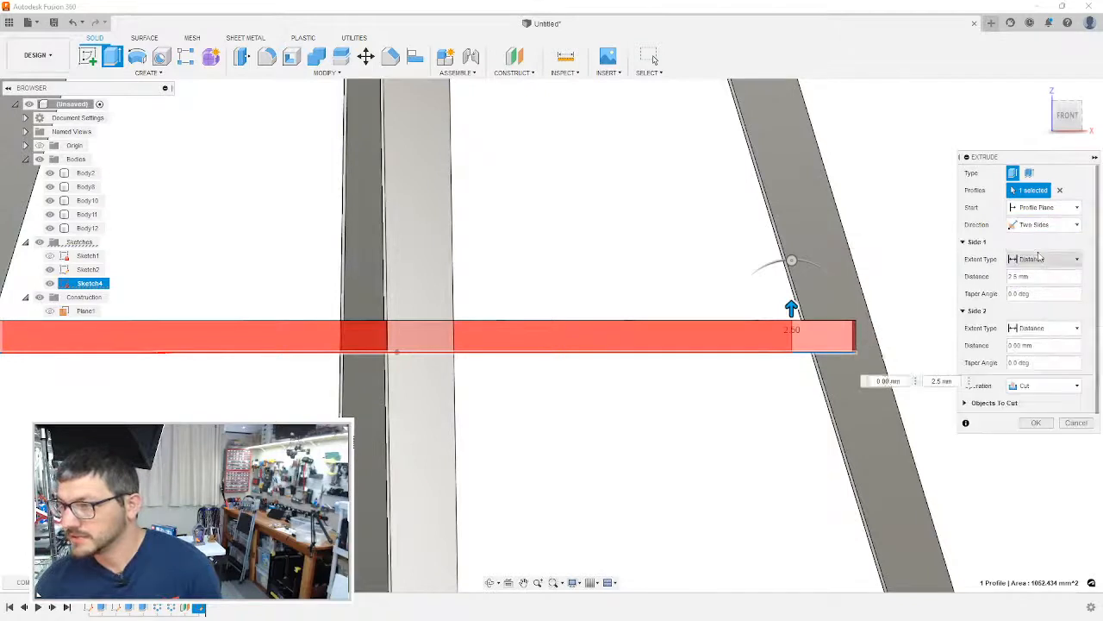
pyautogui.click(1015, 344)
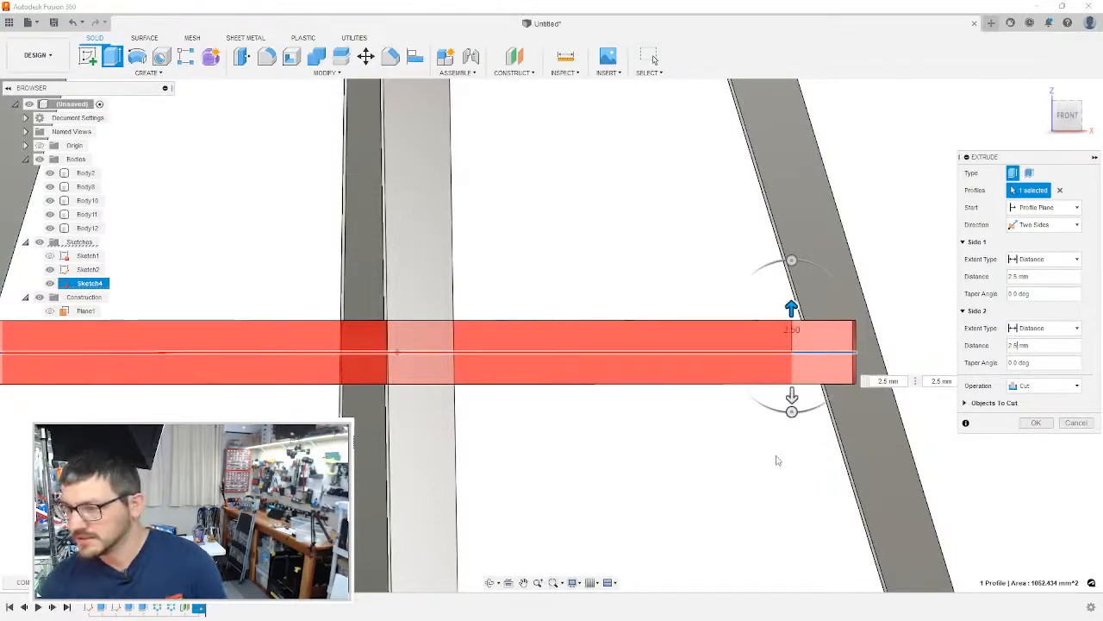
pyautogui.keyDown('shift'); pyautogui.moveTo(763, 435); pyautogui.dragTo(681, 350, button='middle'); pyautogui.keyUp('shift')
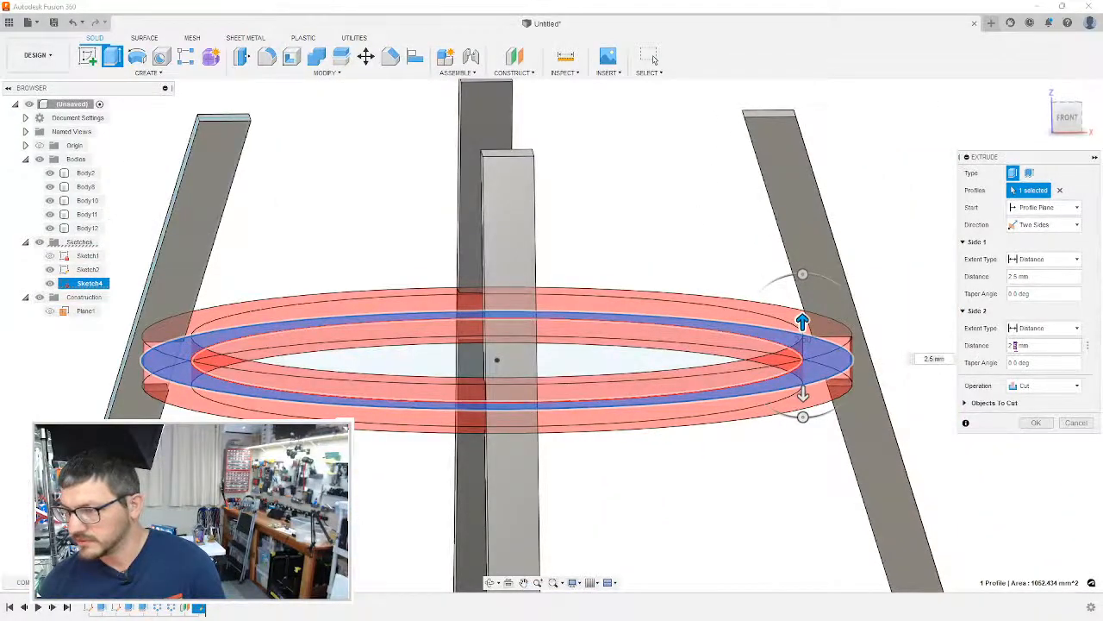
# Step: Set the cut distances to 2.65 mm for side 1 and 2.6 mm for side 2, and complete the leg notches
pyautogui.write('6')
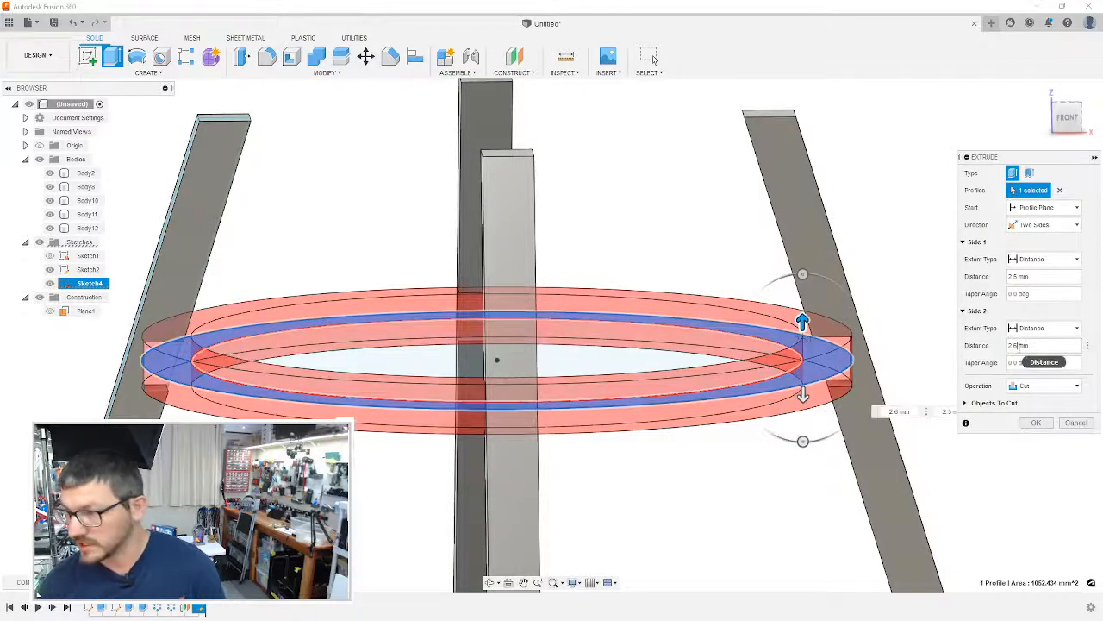
pyautogui.click(1022, 275)
pyautogui.write('6')
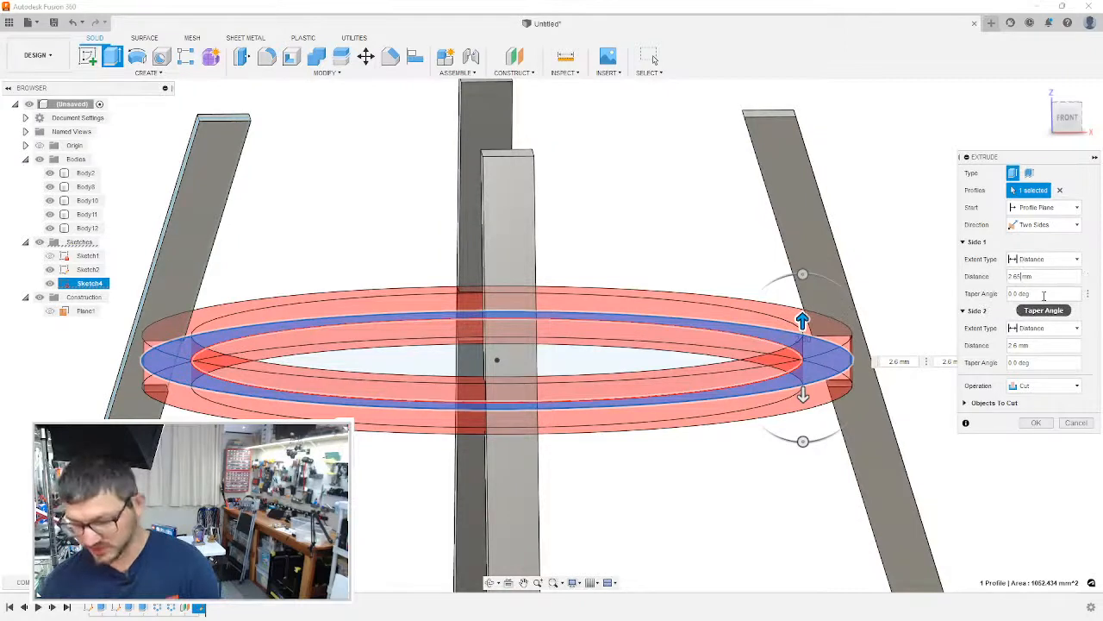
pyautogui.click(1018, 345)
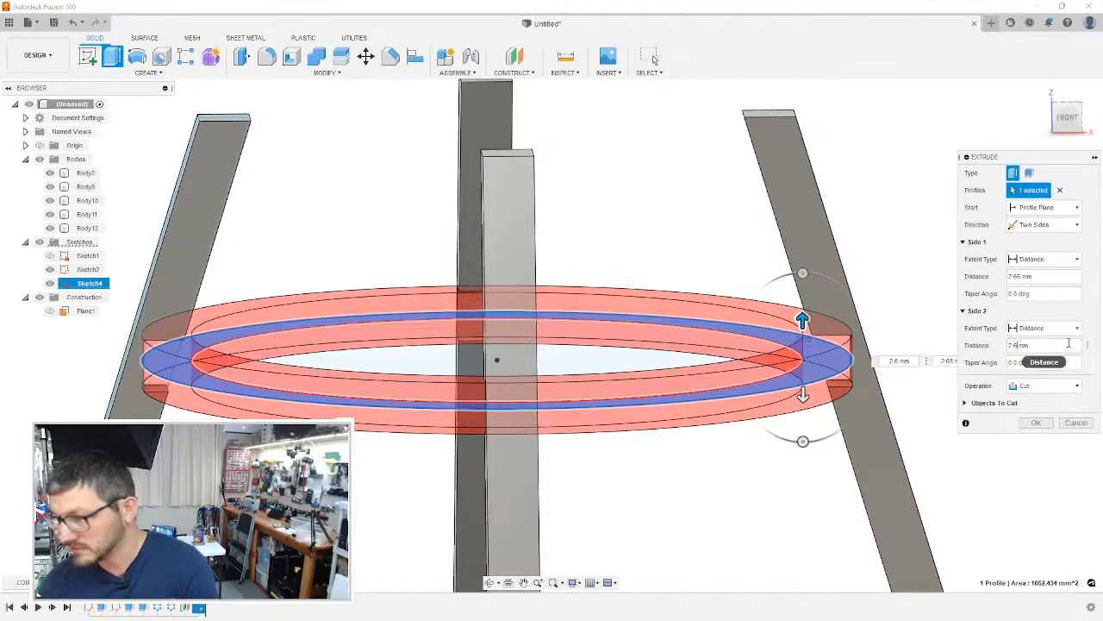
pyautogui.click(1038, 424)
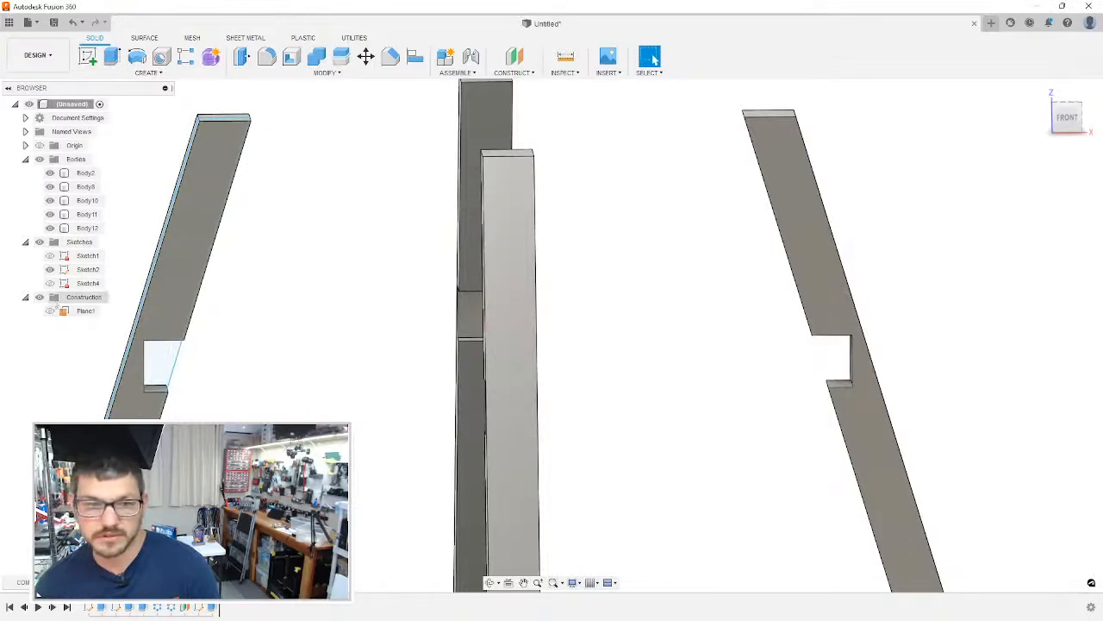
# Step: Show Sketch4 again and extrude its ring profile as a new body, 2.5 mm on each of two sides
pyautogui.click(49, 282)
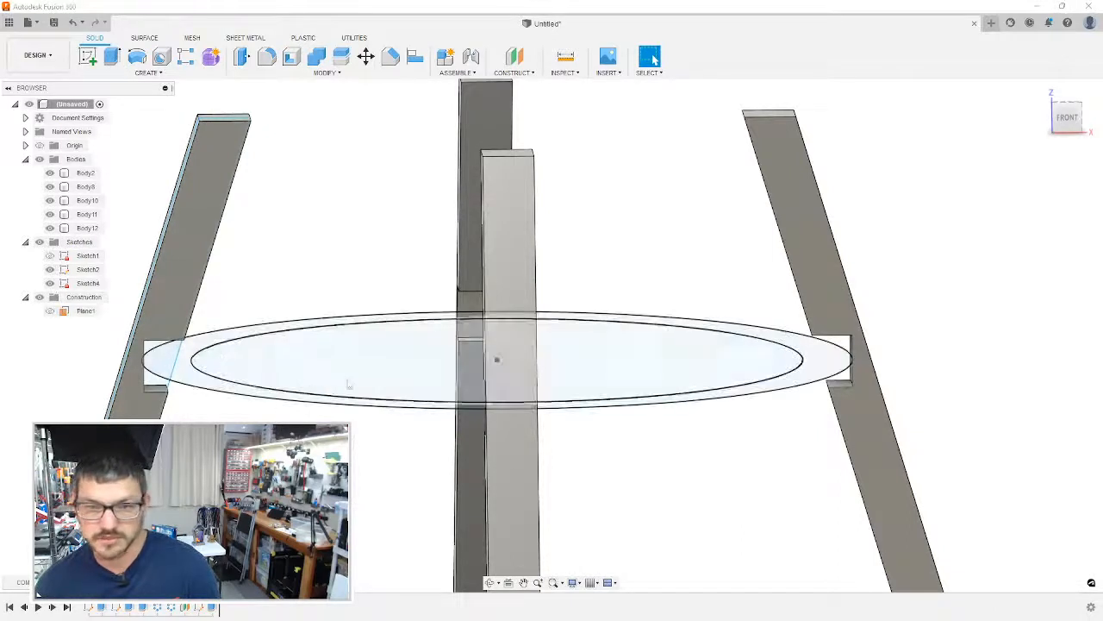
pyautogui.press('e')
pyautogui.click(186, 379)
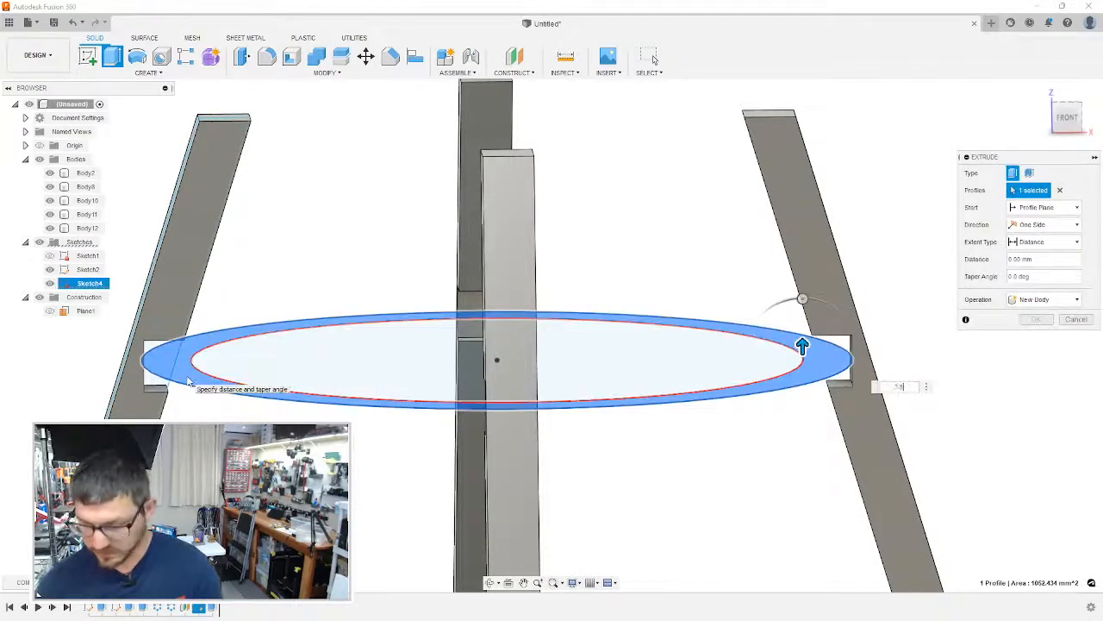
pyautogui.write('2.5')
pyautogui.click(1047, 224)
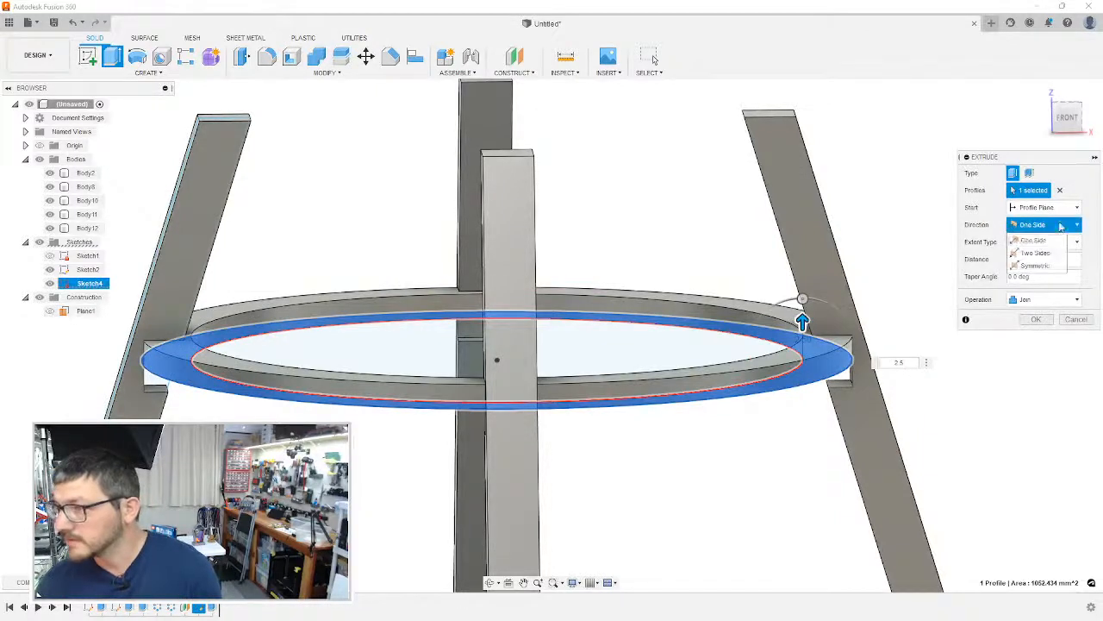
pyautogui.click(1017, 249)
pyautogui.click(1022, 345)
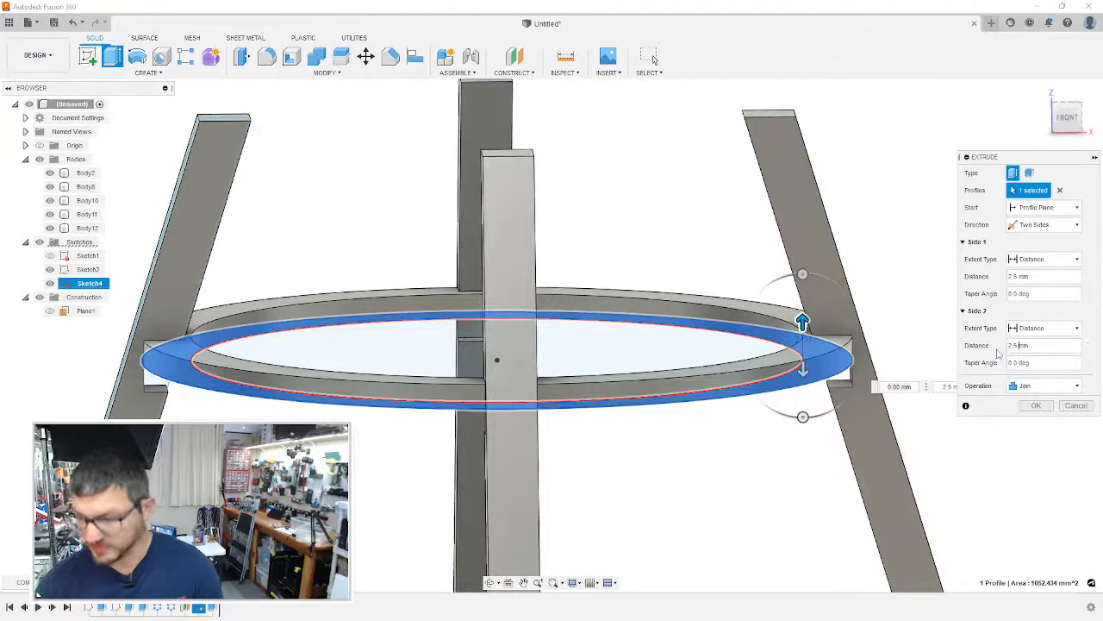
pyautogui.click(1043, 386)
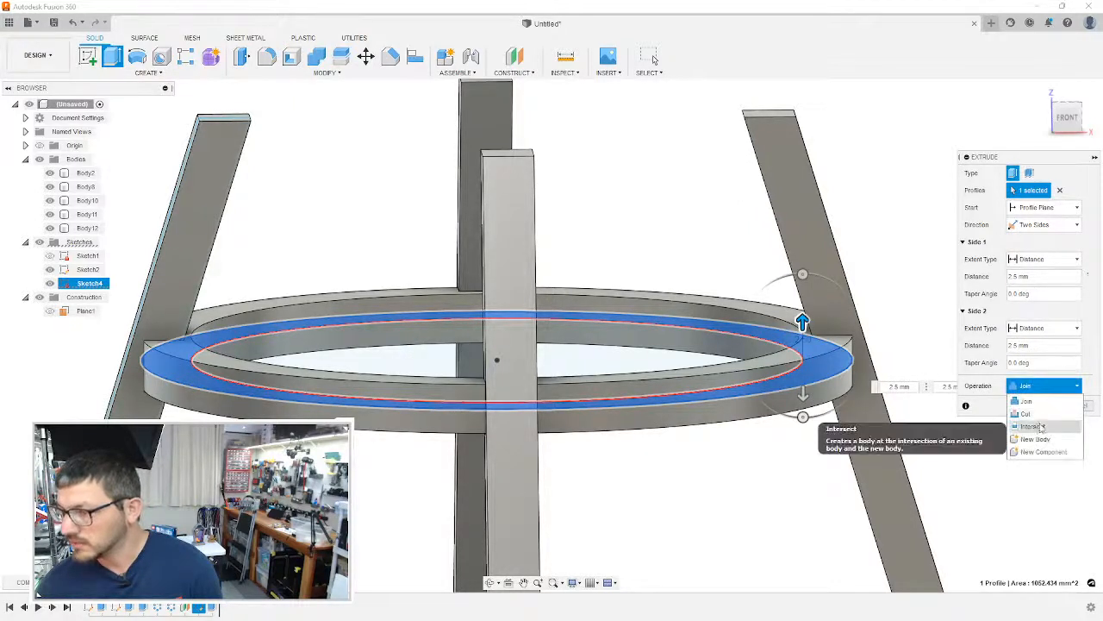
pyautogui.click(1044, 415)
pyautogui.click(1041, 407)
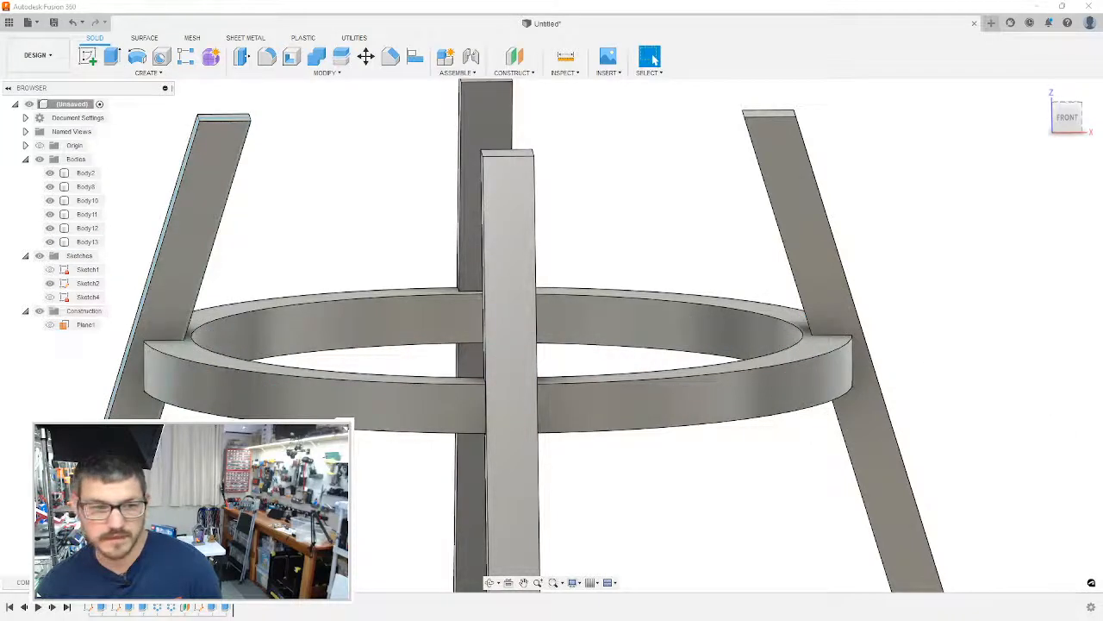
# Step: Hide Sketch2 so that its profile no longer overlays the slanted leg
pyautogui.scroll(3, 259, 396)
pyautogui.scroll(-3, 259, 397)
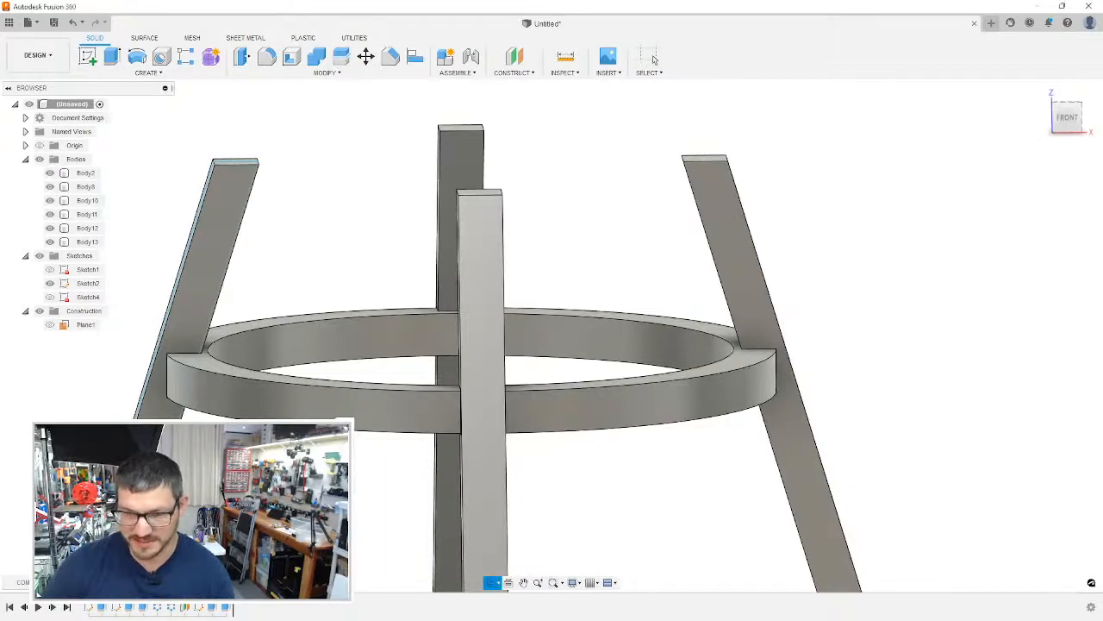
pyautogui.moveTo(1037, 350)
pyautogui.keyDown('shift'); pyautogui.mouseDown(button='middle')
pyautogui.moveTo(1067, 370)
pyautogui.moveTo(1041, 360)
pyautogui.mouseUp(button='middle'); pyautogui.keyUp('shift')
pyautogui.click(651, 56)
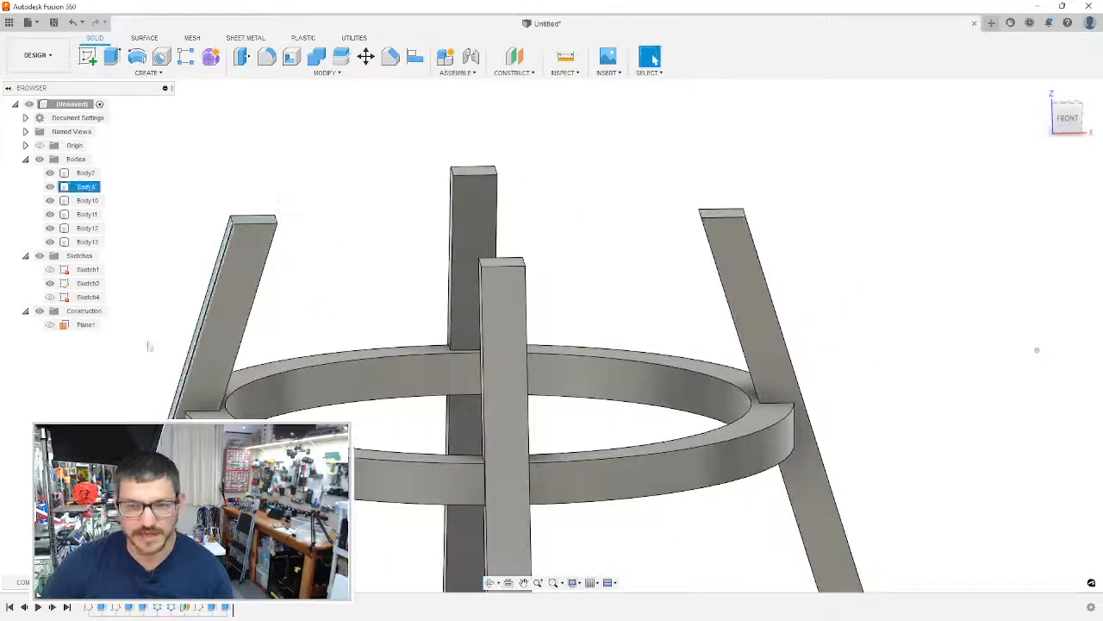
pyautogui.scroll(3, 154, 388)
pyautogui.scroll(-5, 156, 388)
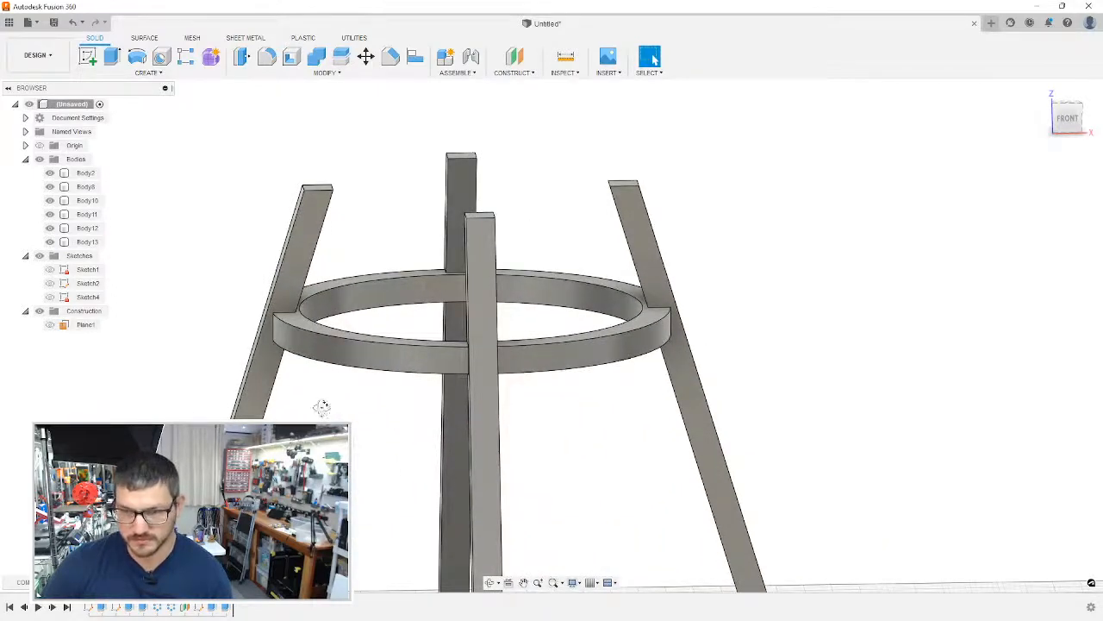
# Step: Hide one slanted leg temporarily to examine the upper ring at that leg's joint, and show the leg again
pyautogui.moveTo(322, 408)
pyautogui.keyDown('shift'); pyautogui.mouseDown(button='middle')
pyautogui.moveTo(340, 411)
pyautogui.moveTo(338, 397)
pyautogui.mouseUp(button='middle'); pyautogui.keyUp('shift')
pyautogui.click(417, 383)
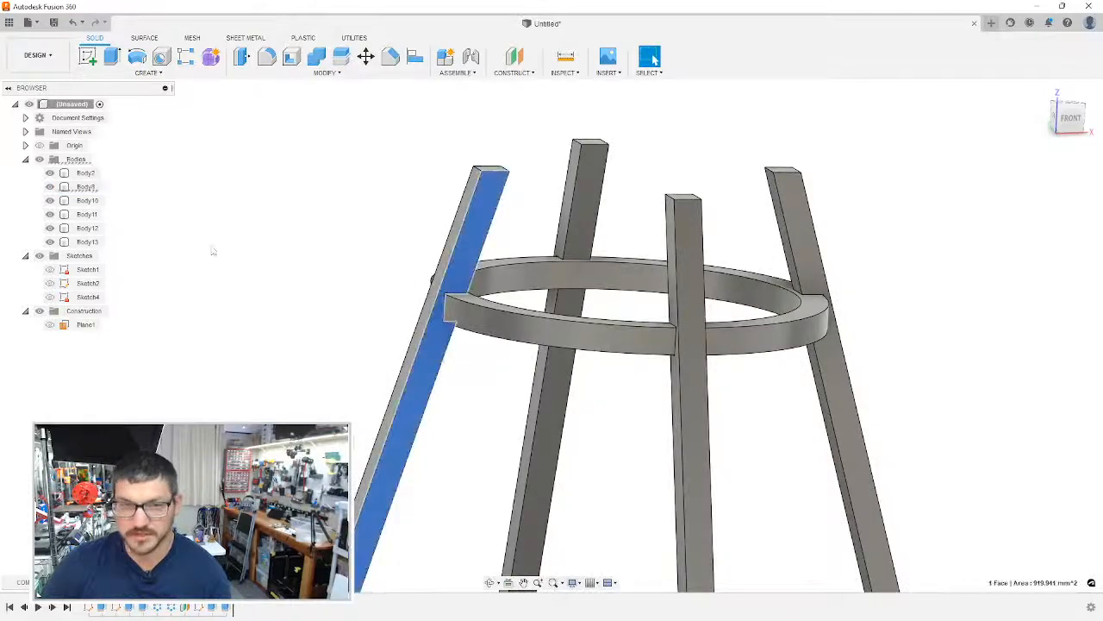
pyautogui.press('v')
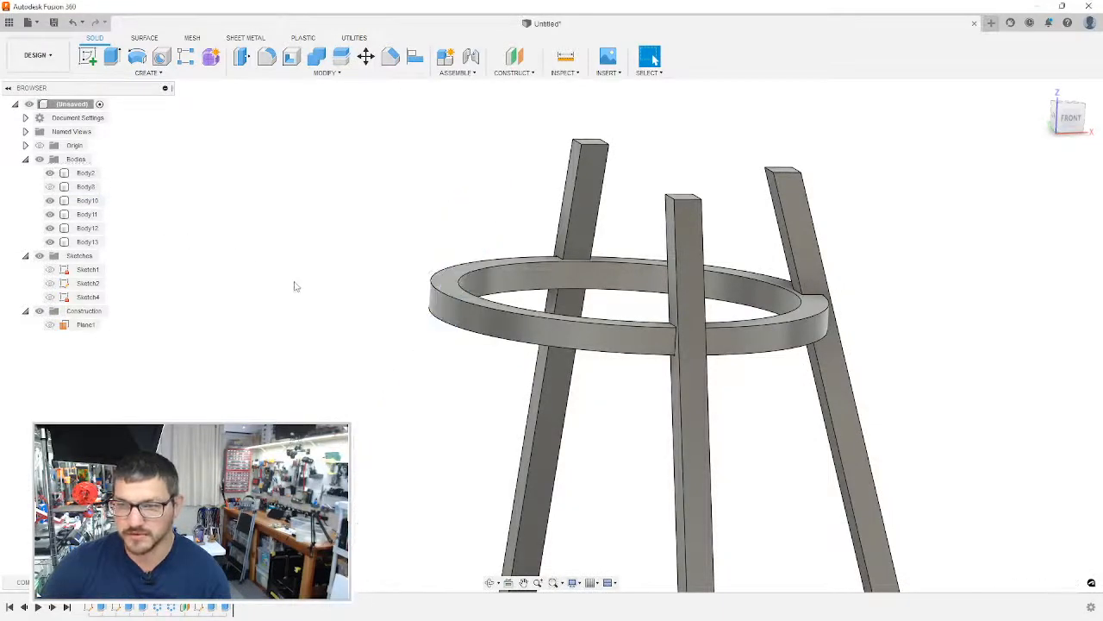
pyautogui.moveTo(294, 283)
pyautogui.keyDown('shift'); pyautogui.mouseDown(button='middle')
pyautogui.moveTo(298, 293)
pyautogui.moveTo(294, 279)
pyautogui.mouseUp(button='middle'); pyautogui.keyUp('shift')
pyautogui.moveTo(334, 388); pyautogui.dragTo(342, 283, button='middle')
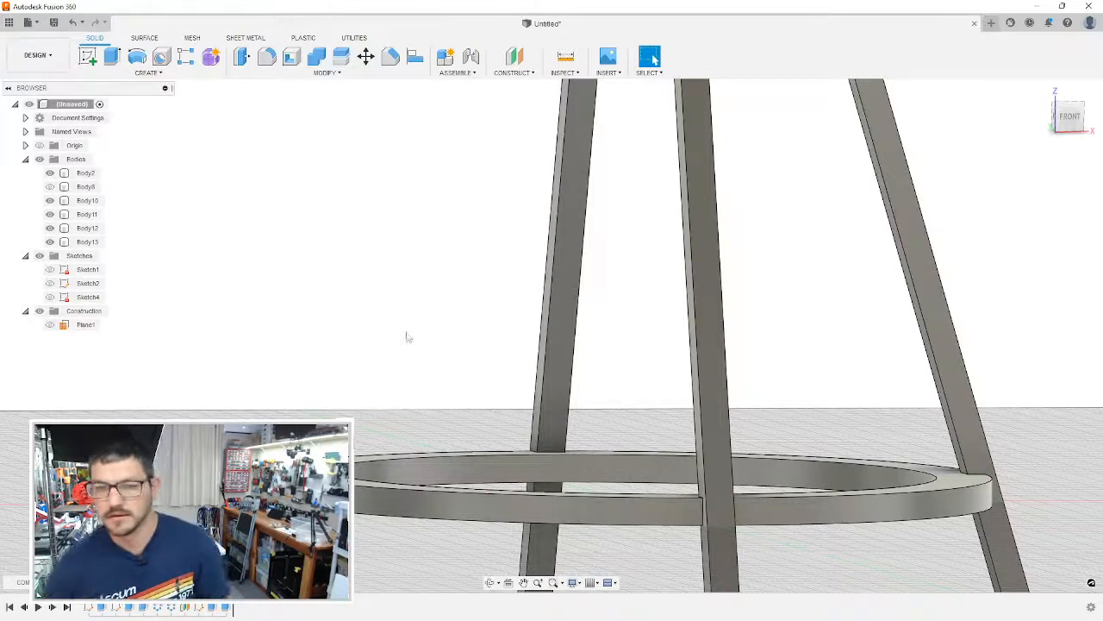
pyautogui.moveTo(407, 334); pyautogui.dragTo(444, 552, button='middle')
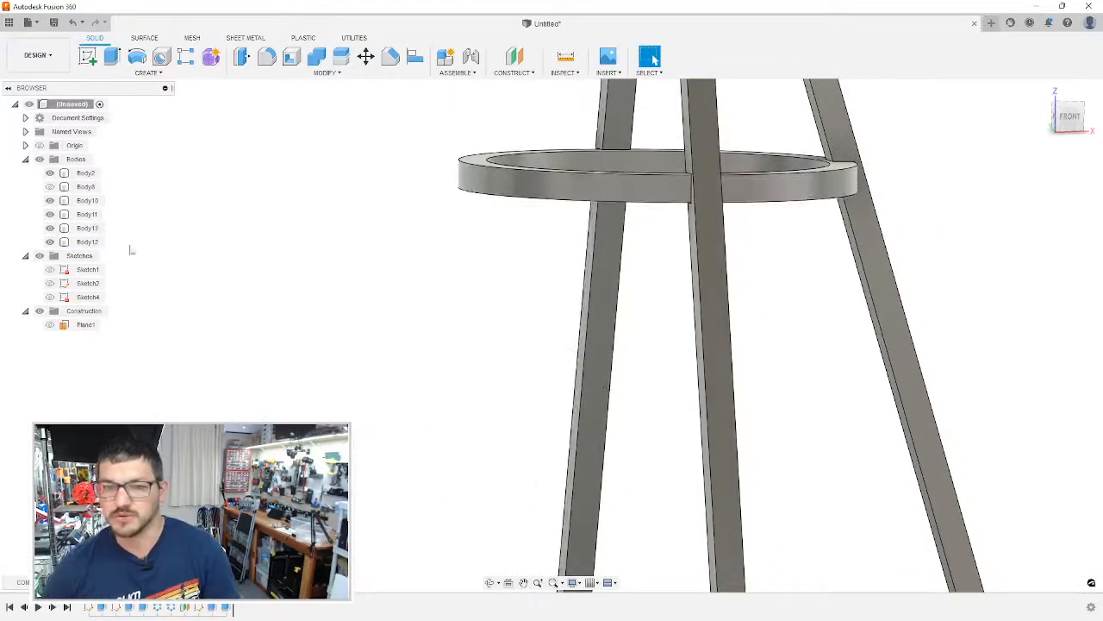
pyautogui.click(49, 186)
# Step: Hide the upper ring temporarily to examine the notches cut into the four legs, and show the ring again
pyautogui.click(49, 229)
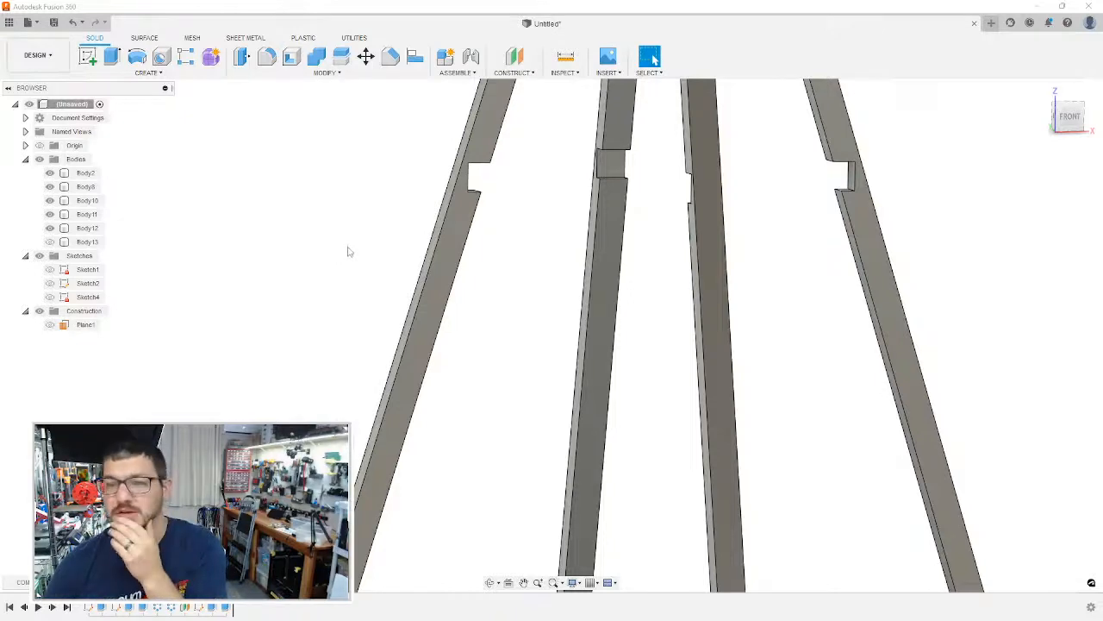
pyautogui.scroll(3, 351, 252)
pyautogui.scroll(-10, 498, 256)
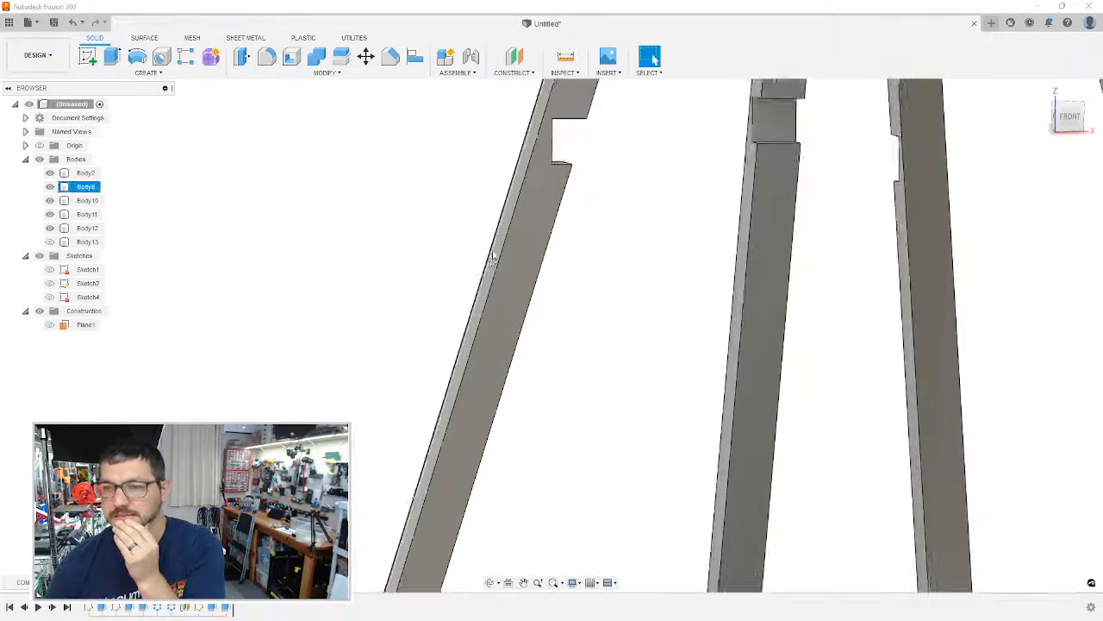
pyautogui.moveTo(527, 316); pyautogui.dragTo(511, 301, button='middle')
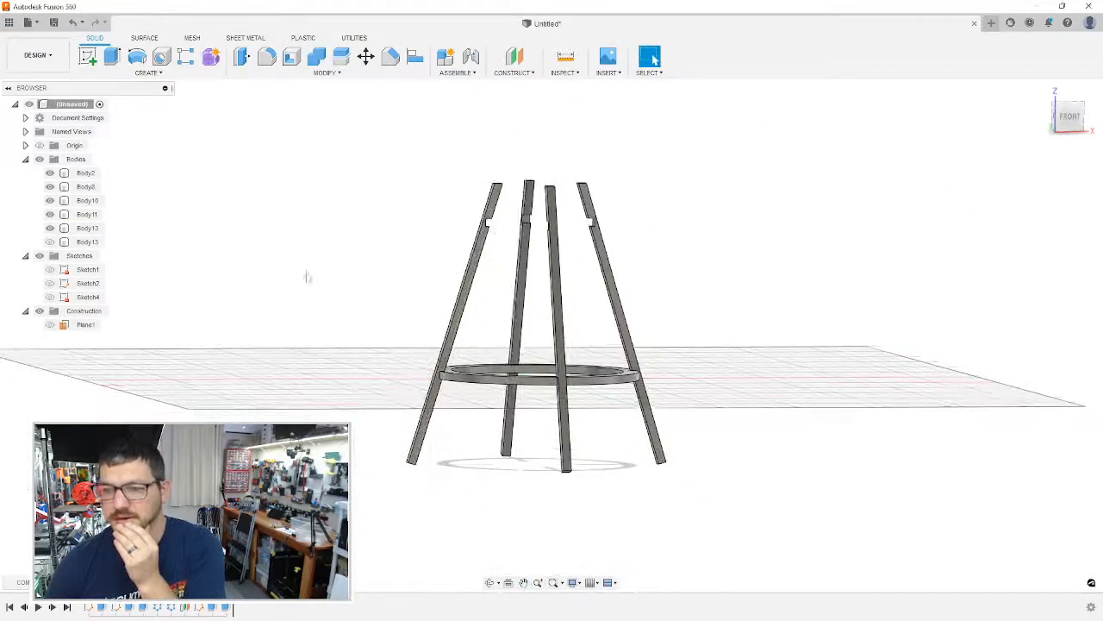
pyautogui.click(49, 241)
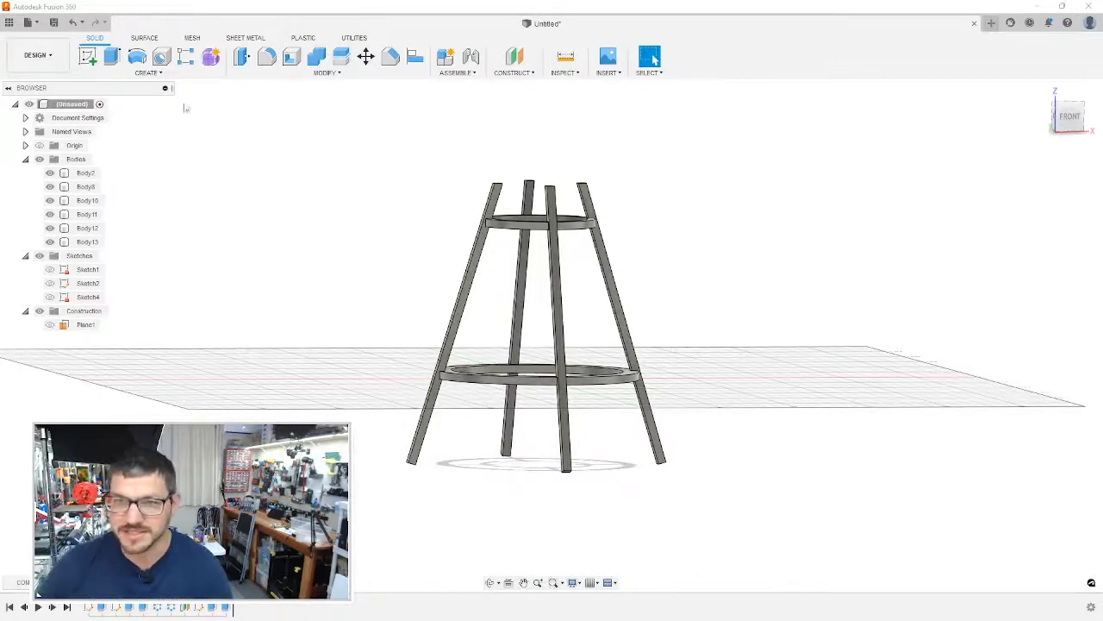
# Step: Create a construction plane offset -53 mm from the XY plane, near the bottom ends of the legs
pyautogui.click(514, 56)
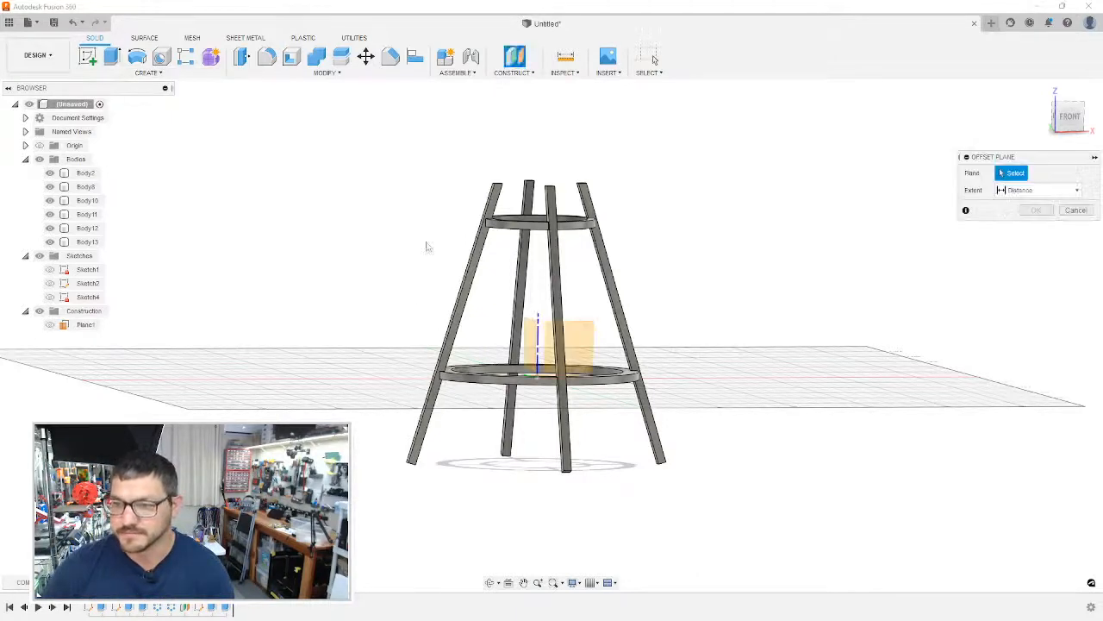
pyautogui.keyDown('shift'); pyautogui.moveTo(427, 246); pyautogui.dragTo(405, 260, button='middle'); pyautogui.keyUp('shift')
pyautogui.click(552, 277)
pyautogui.keyDown('shift'); pyautogui.moveTo(588, 289); pyautogui.dragTo(610, 230, button='middle'); pyautogui.keyUp('shift')
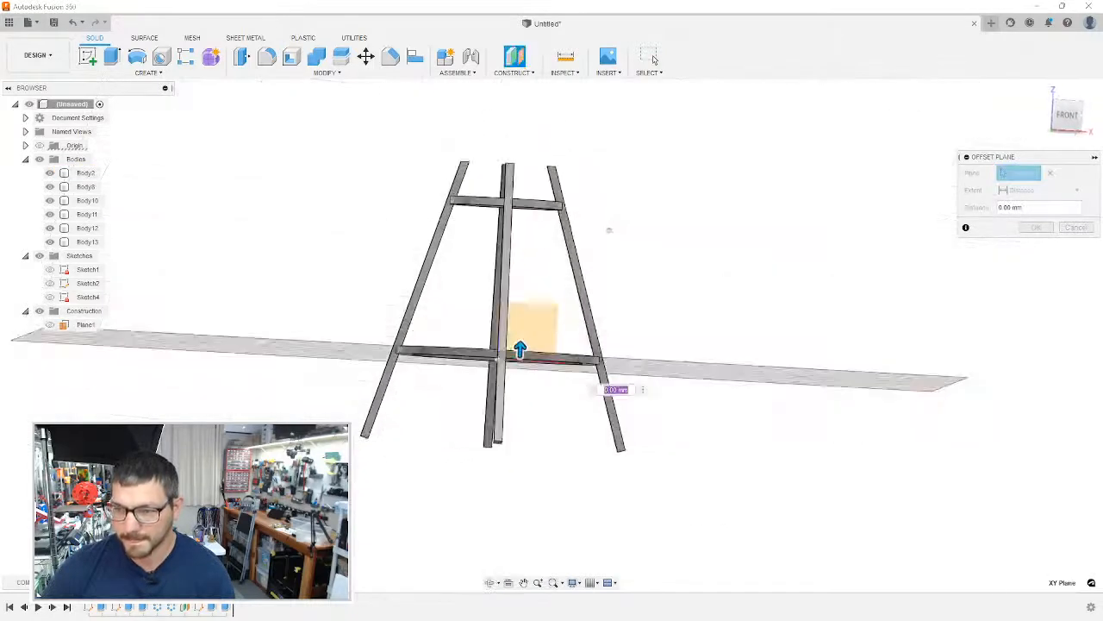
pyautogui.moveTo(520, 348); pyautogui.dragTo(539, 438)
pyautogui.click(1068, 115)
pyautogui.scroll(3, 517, 472)
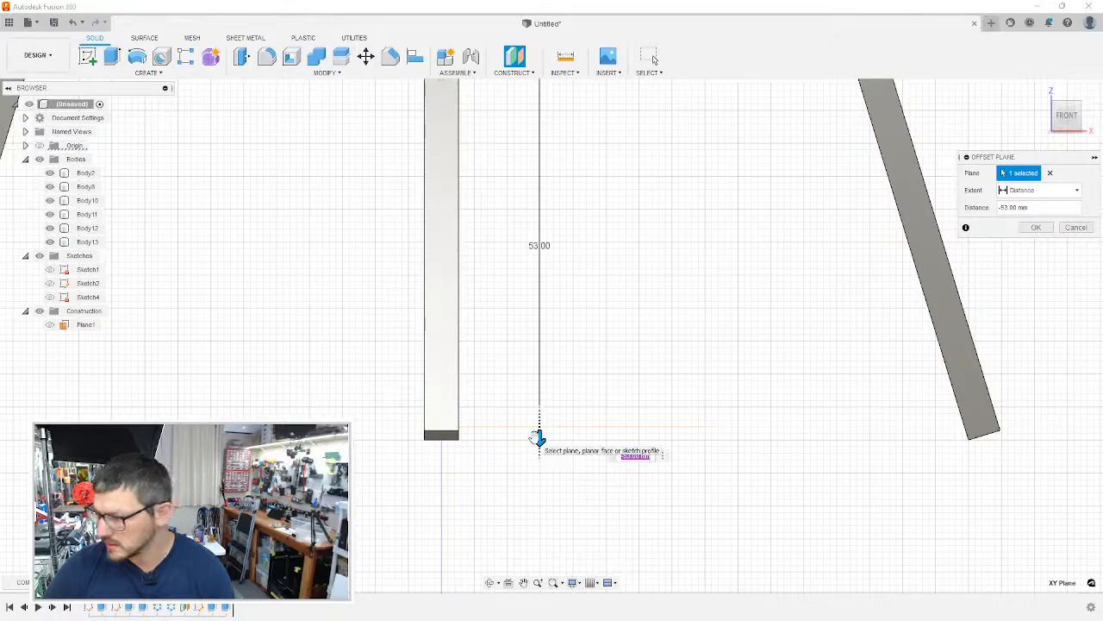
pyautogui.click(1038, 227)
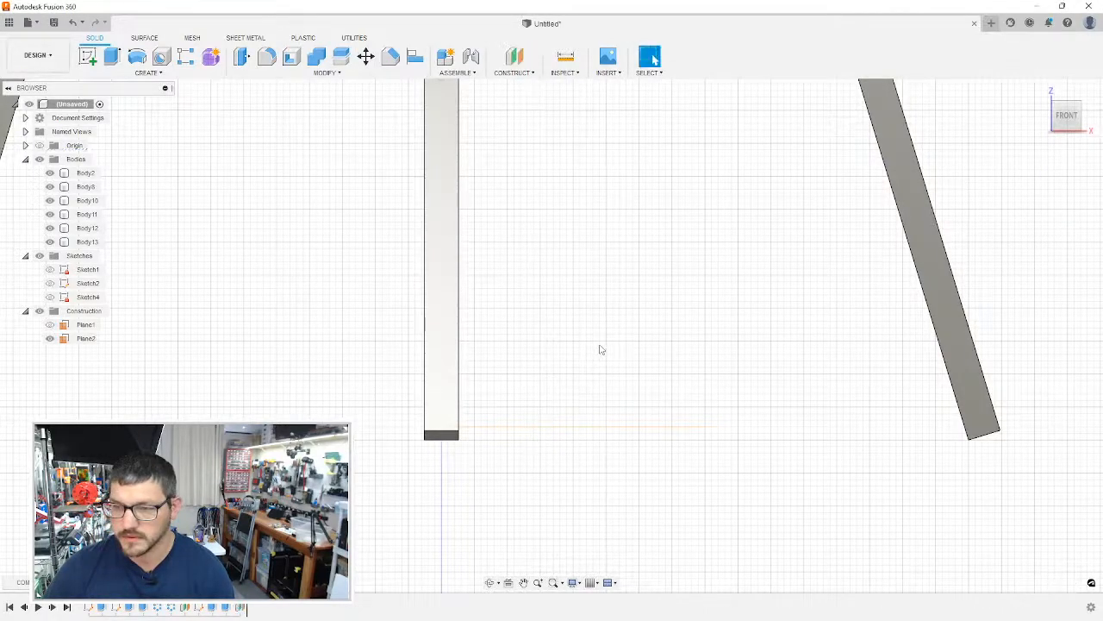
pyautogui.keyDown('shift'); pyautogui.moveTo(601, 349); pyautogui.dragTo(542, 411, button='middle'); pyautogui.keyUp('shift')
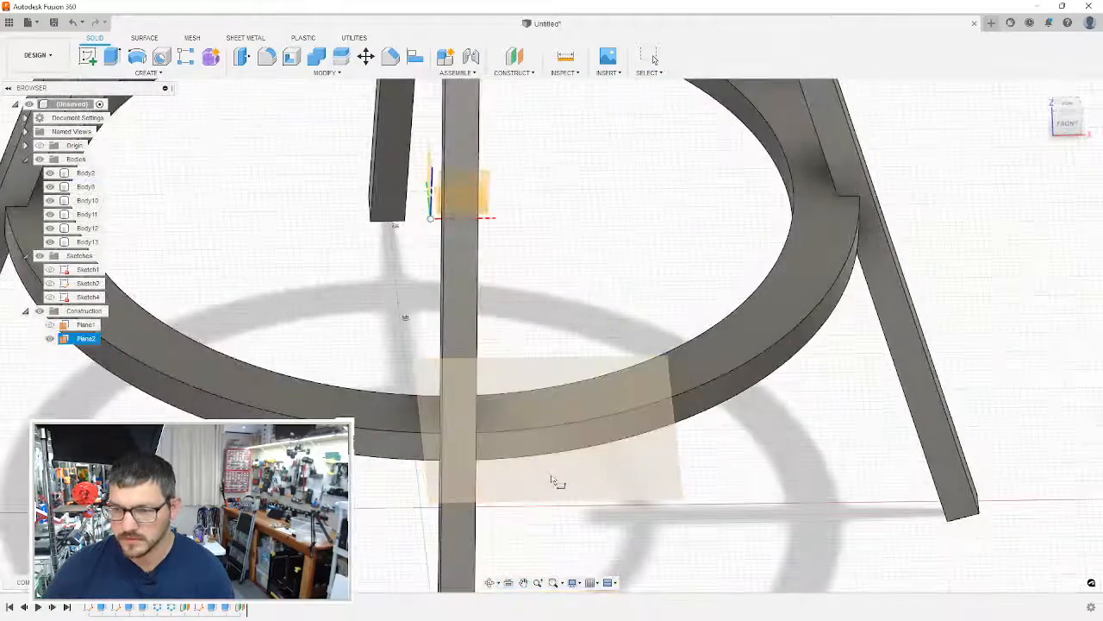
# Step: Sketch a circle on the lower offset construction plane, centred on the origin and large enough to enclose all four leg ends
pyautogui.press('c')
pyautogui.click(557, 475)
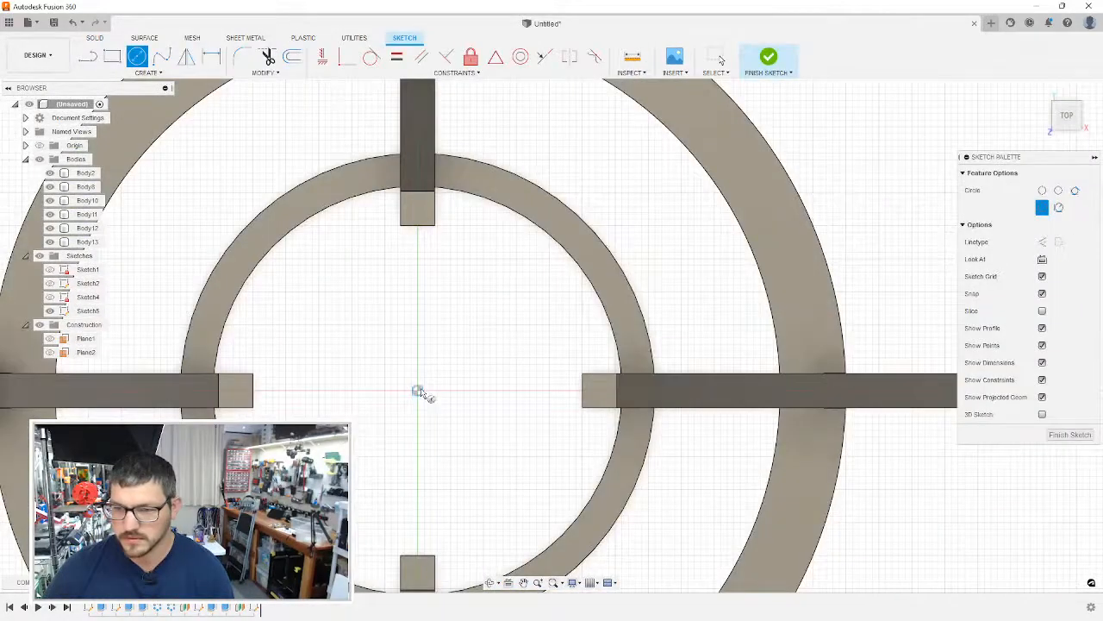
pyautogui.click(418, 392)
pyautogui.scroll(1, 419, 389)
pyautogui.scroll(-5, 419, 393)
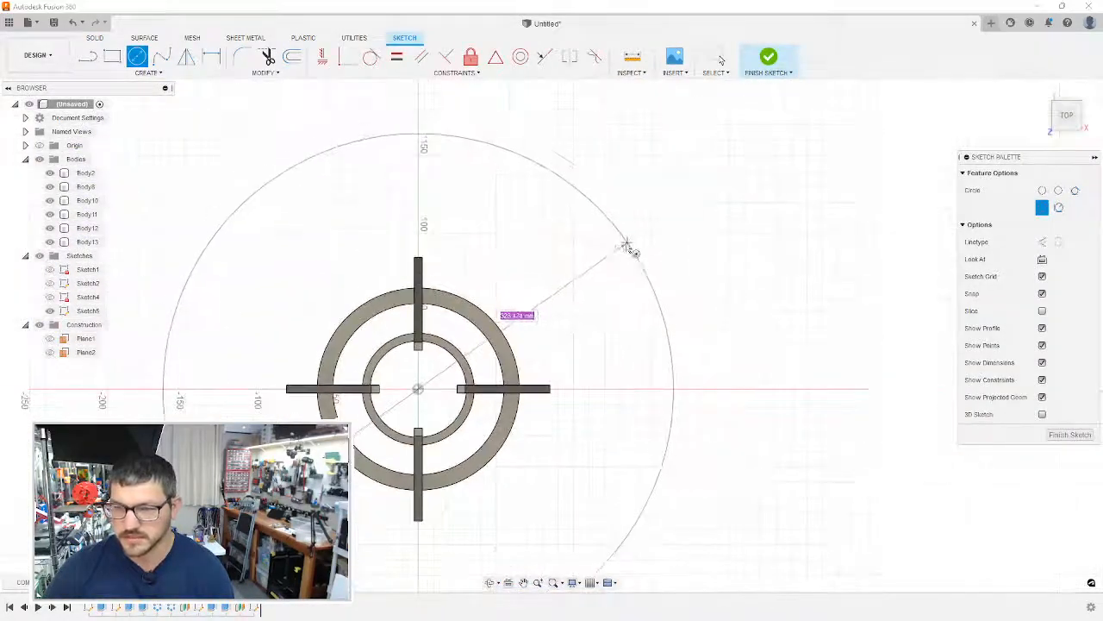
pyautogui.click(527, 307)
pyautogui.press('Escape')
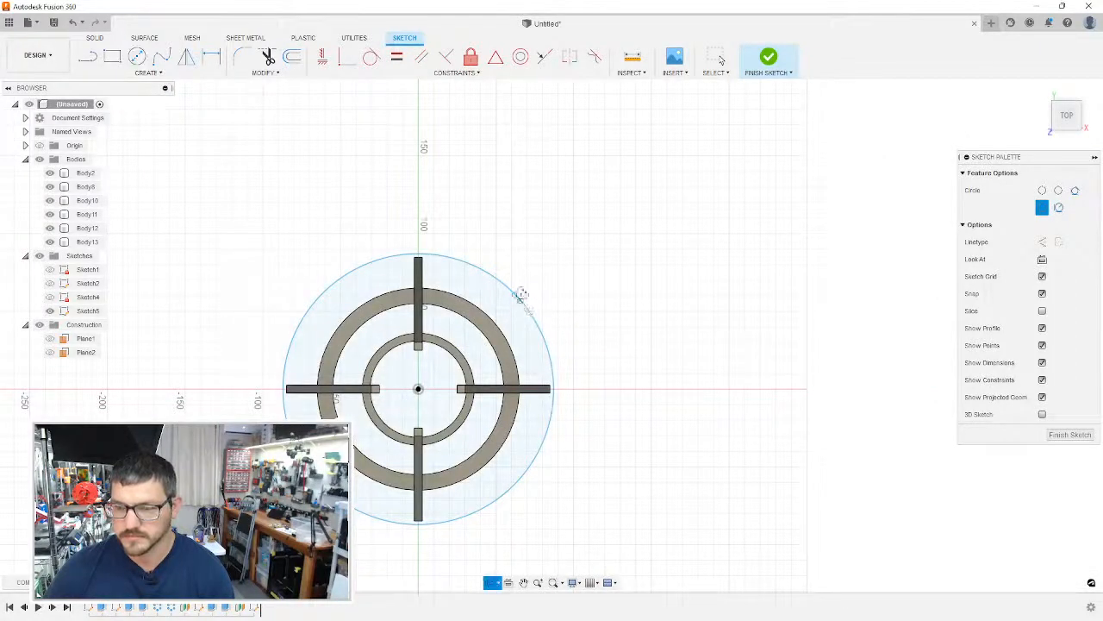
# Step: Extrude the circle -15 mm as a cut to trim the bottoms of the four legs flat
pyautogui.press('e')
pyautogui.moveTo(507, 532); pyautogui.dragTo(525, 338, button='middle')
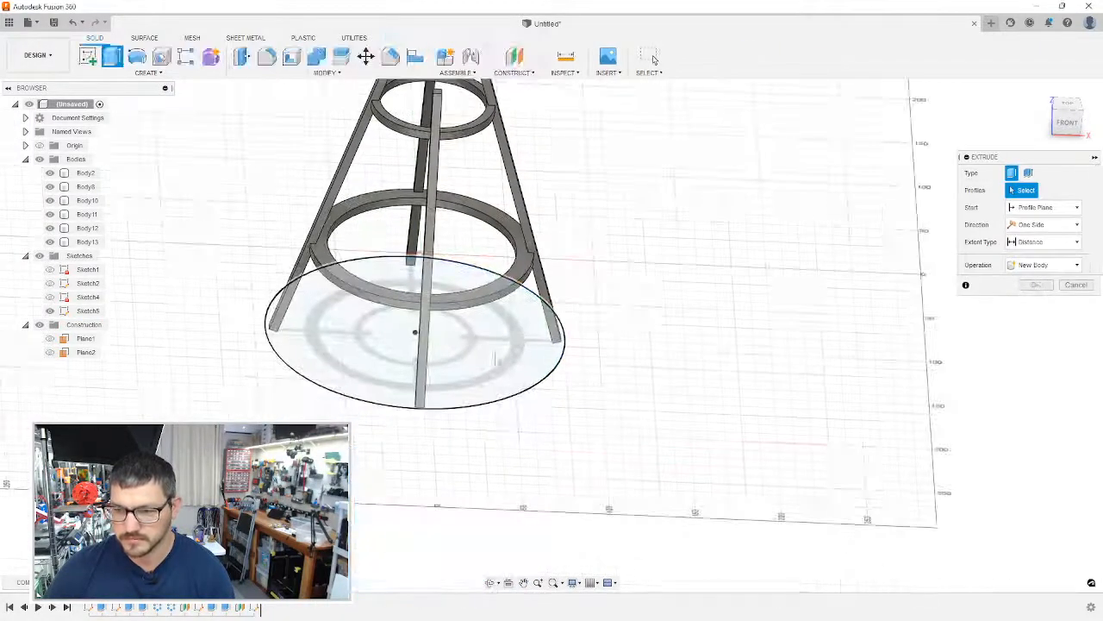
pyautogui.click(485, 382)
pyautogui.keyDown('shift'); pyautogui.moveTo(485, 382); pyautogui.dragTo(495, 349, button='middle'); pyautogui.keyUp('shift')
pyautogui.keyDown('shift'); pyautogui.moveTo(477, 308); pyautogui.dragTo(465, 303, button='middle'); pyautogui.keyUp('shift')
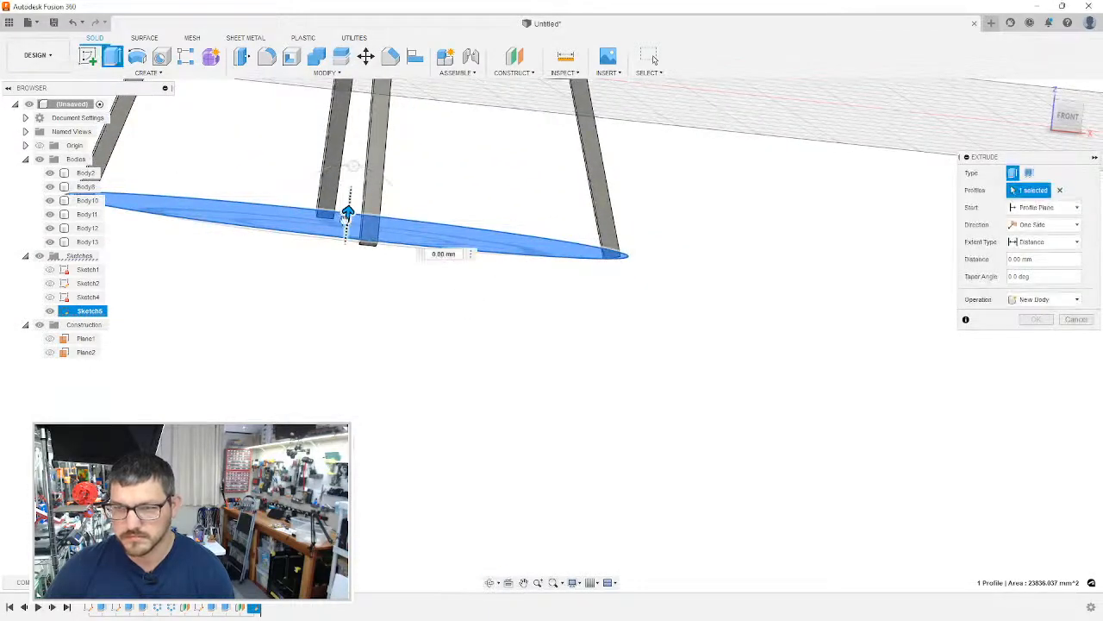
pyautogui.moveTo(347, 215); pyautogui.dragTo(341, 263)
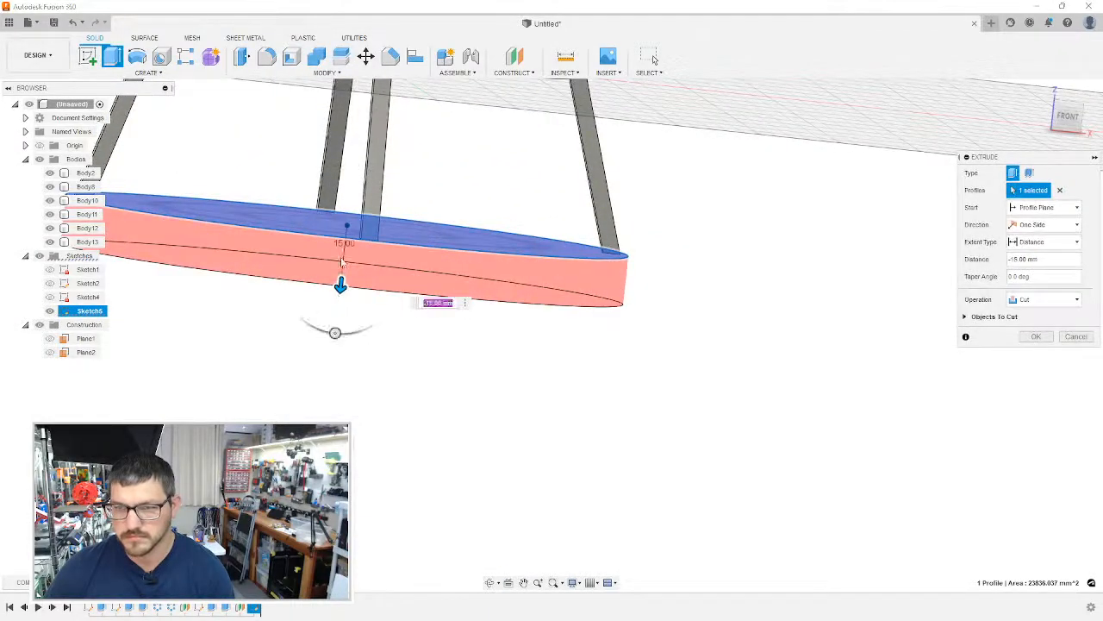
pyautogui.click(1034, 336)
pyautogui.keyDown('shift'); pyautogui.moveTo(615, 323); pyautogui.dragTo(598, 440, button='middle'); pyautogui.keyUp('shift')
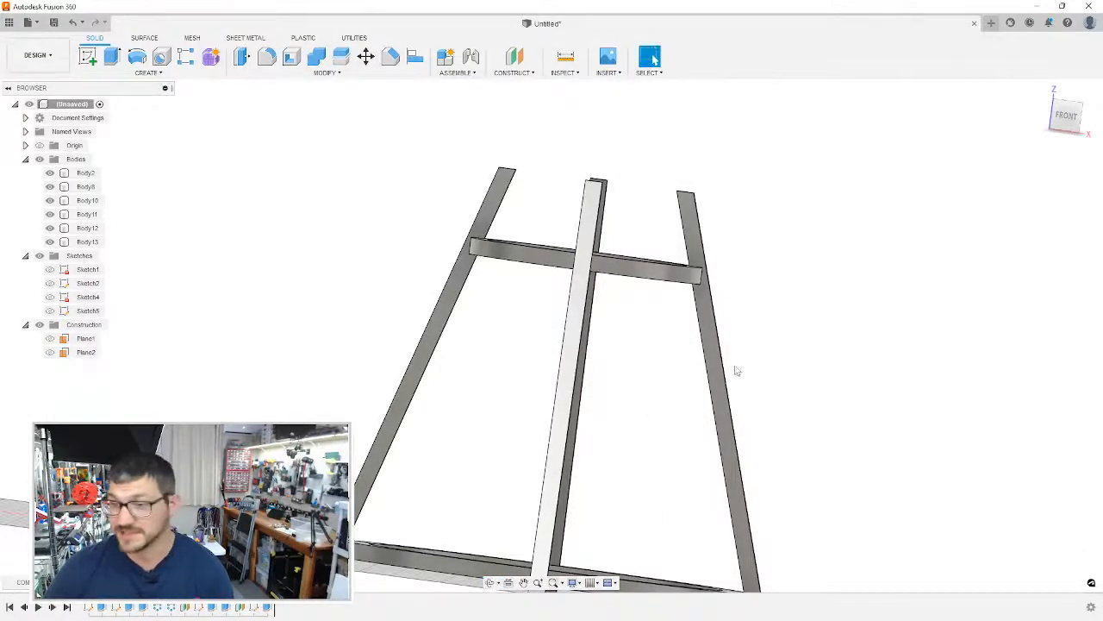
# Step: View the stand from the front and measure the angle between the outer edges of the two opposite side legs
pyautogui.scroll(3, 730, 367)
pyautogui.scroll(-6, 730, 367)
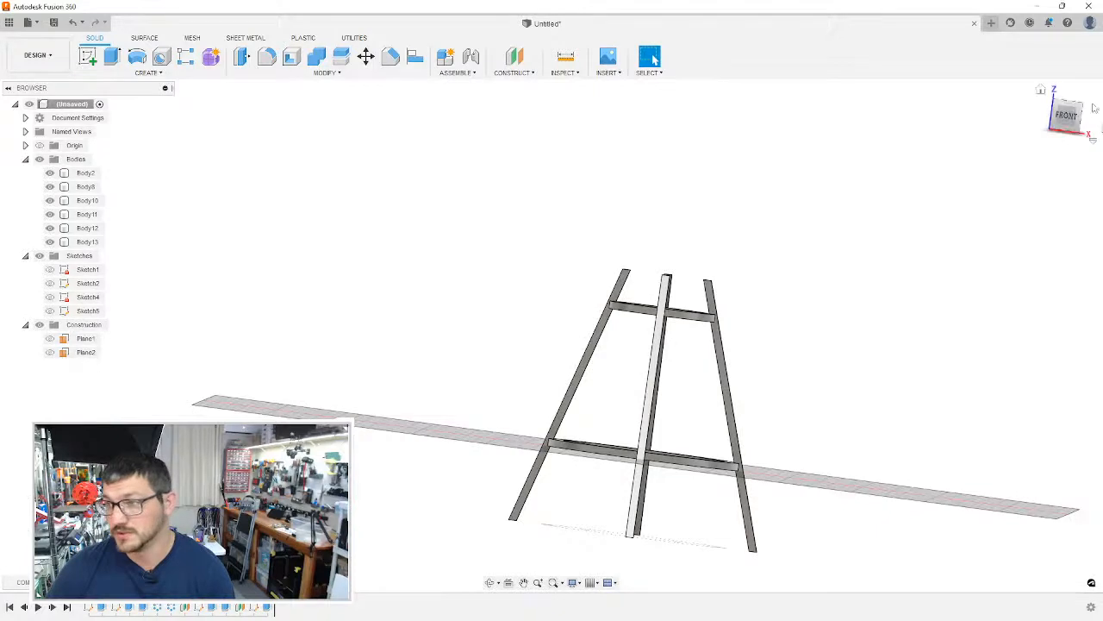
pyautogui.click(1066, 114)
pyautogui.moveTo(798, 316); pyautogui.dragTo(732, 292, button='middle')
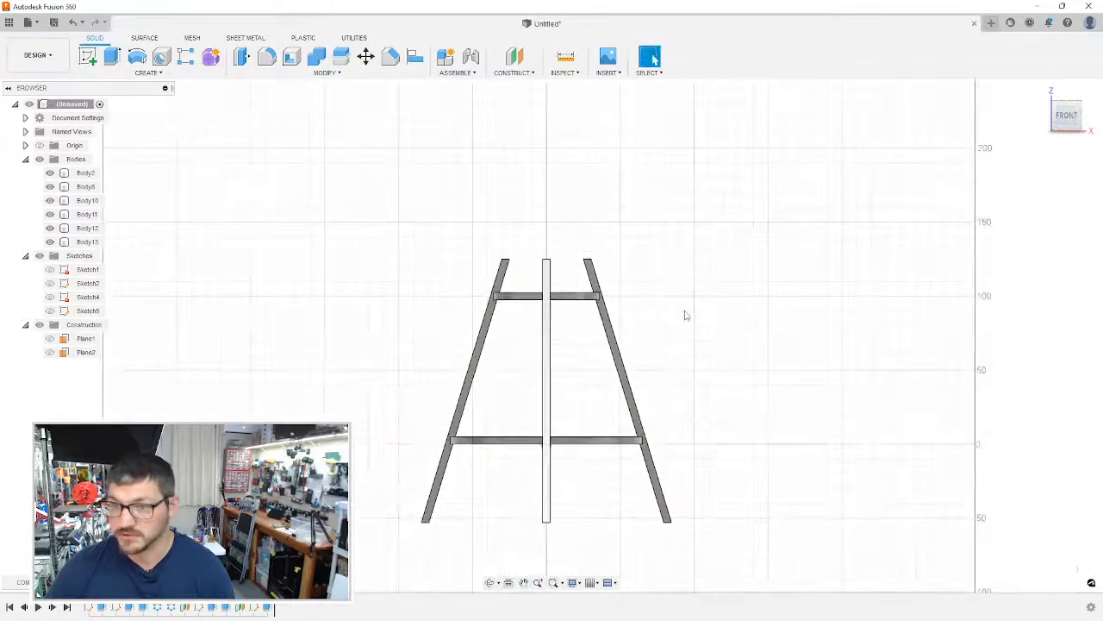
pyautogui.scroll(5, 604, 216)
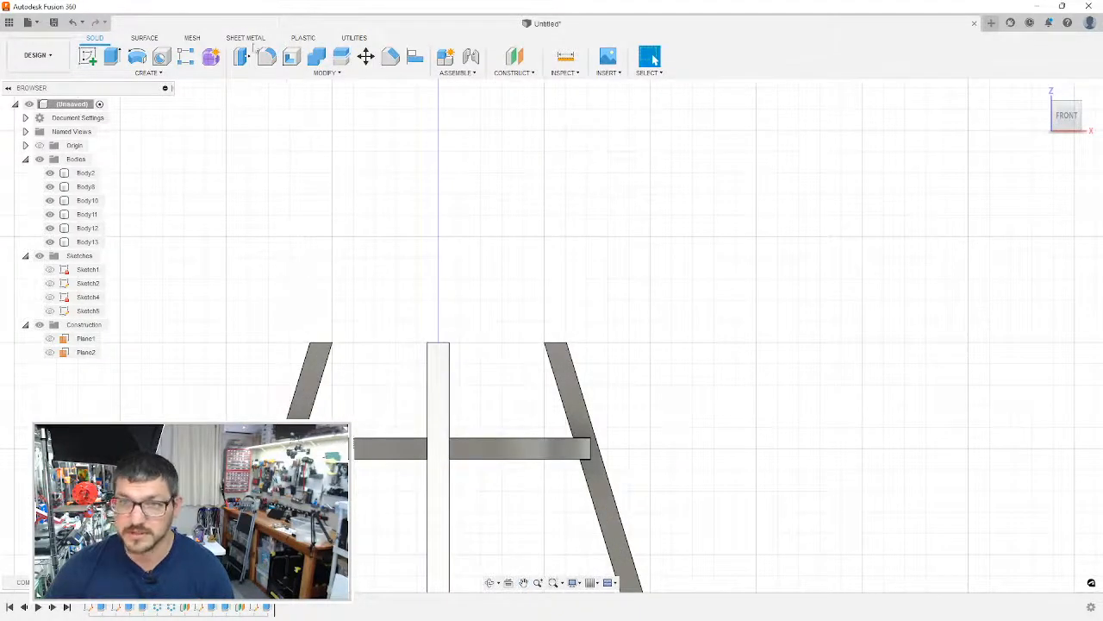
pyautogui.click(566, 56)
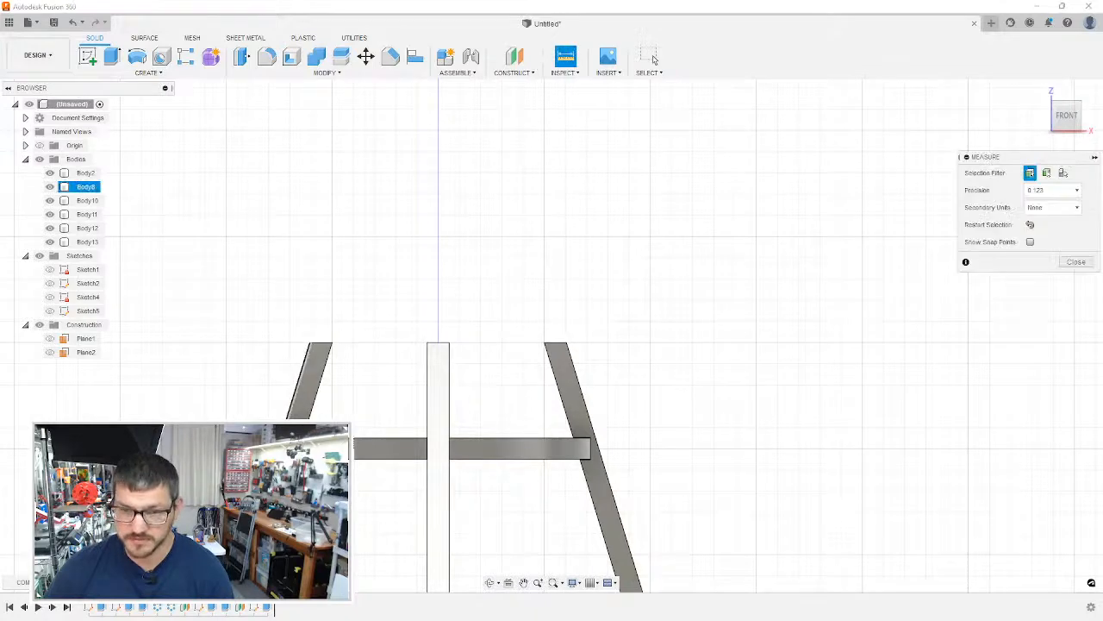
pyautogui.click(312, 379)
pyautogui.click(595, 444)
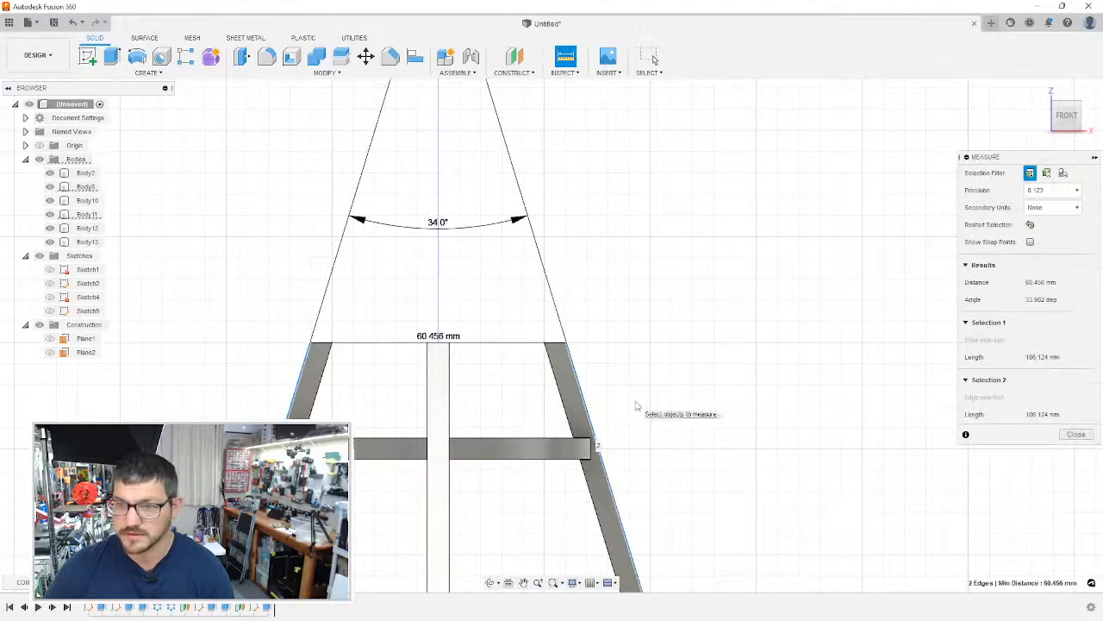
# Step: Examine where the measured leg edges converge above the stand and how the full legs spread, and close the measurement
pyautogui.scroll(3, 399, 337)
pyautogui.scroll(-6, 574, 431)
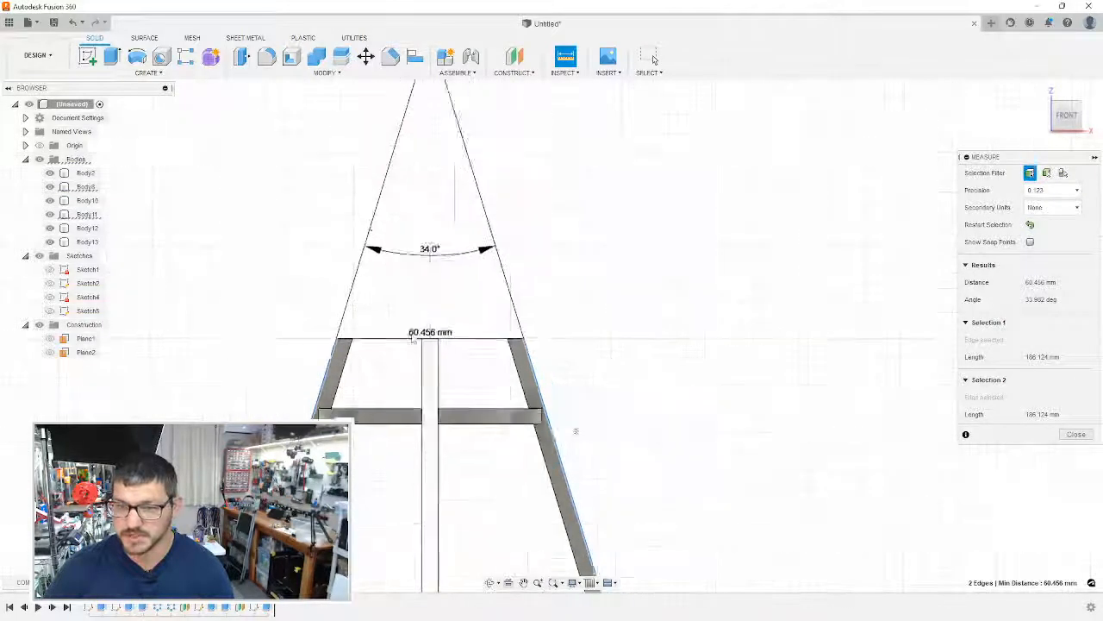
pyautogui.scroll(2, 604, 258)
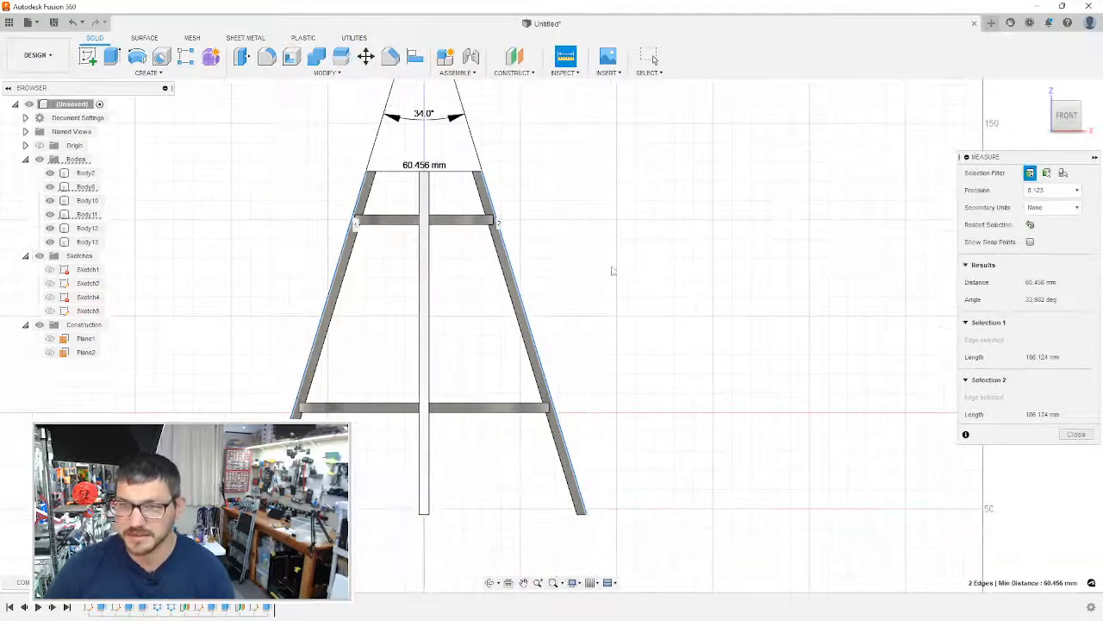
pyautogui.moveTo(612, 271); pyautogui.dragTo(603, 411, button='middle')
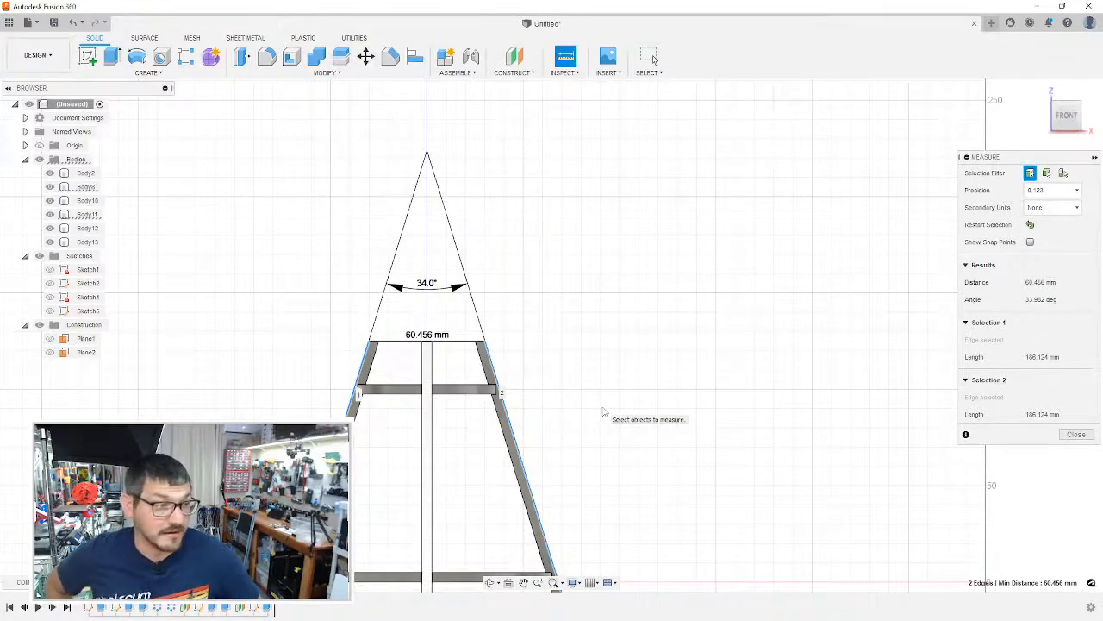
pyautogui.click(523, 582)
pyautogui.moveTo(582, 379); pyautogui.dragTo(773, 239)
pyautogui.moveTo(773, 239); pyautogui.dragTo(758, 235, button='middle')
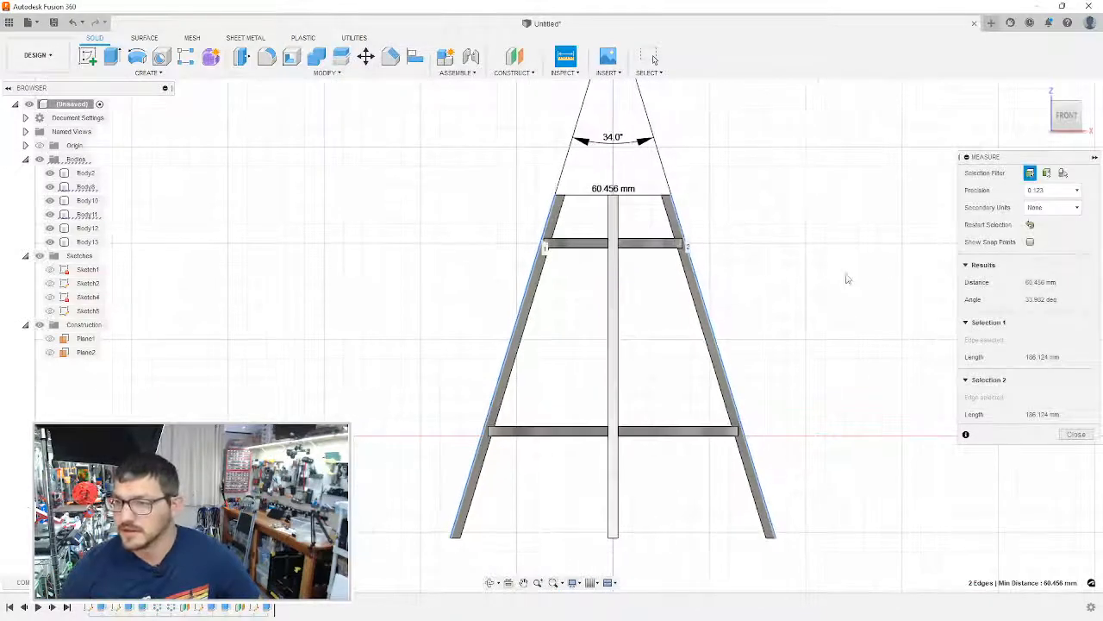
pyautogui.click(913, 325)
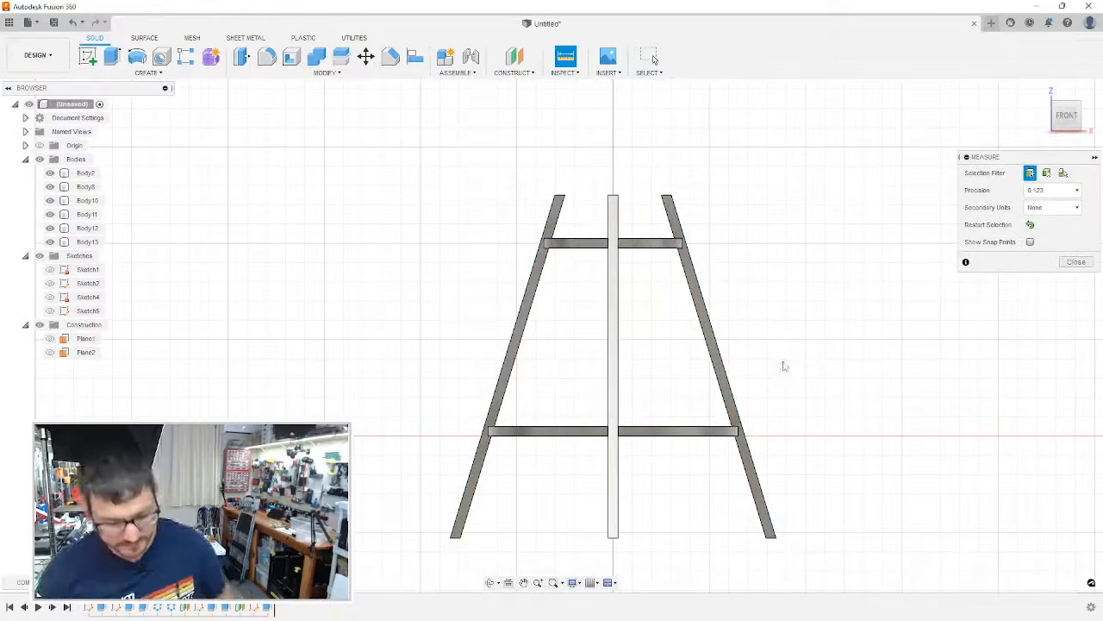
pyautogui.press('Escape')
# Step: Search the appearance library for "red" without downloadable materials and apply Paint - Metallic (Red) to the right leg
pyautogui.keyDown('shift'); pyautogui.moveTo(782, 337); pyautogui.dragTo(770, 290, button='middle'); pyautogui.keyUp('shift')
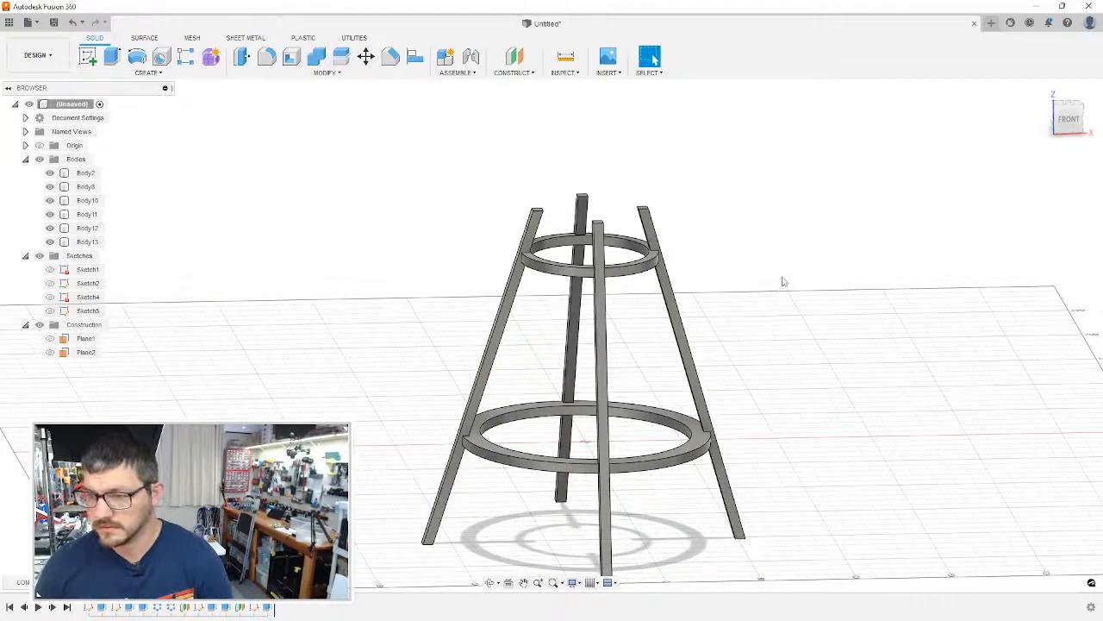
pyautogui.press('a')
pyautogui.click(897, 337)
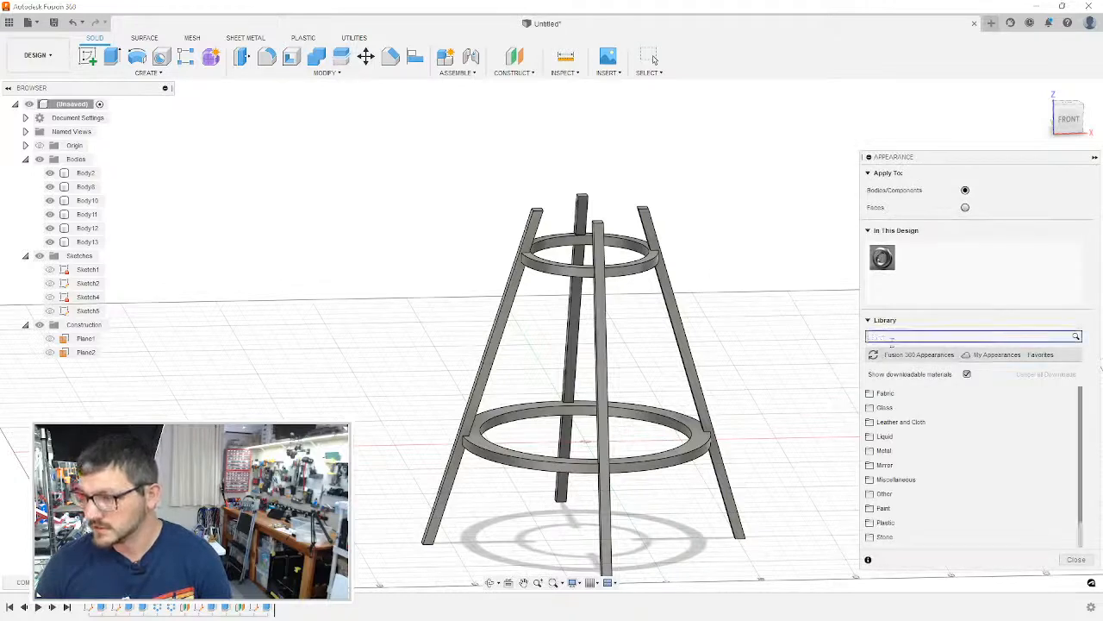
pyautogui.write('red')
pyautogui.click(966, 357)
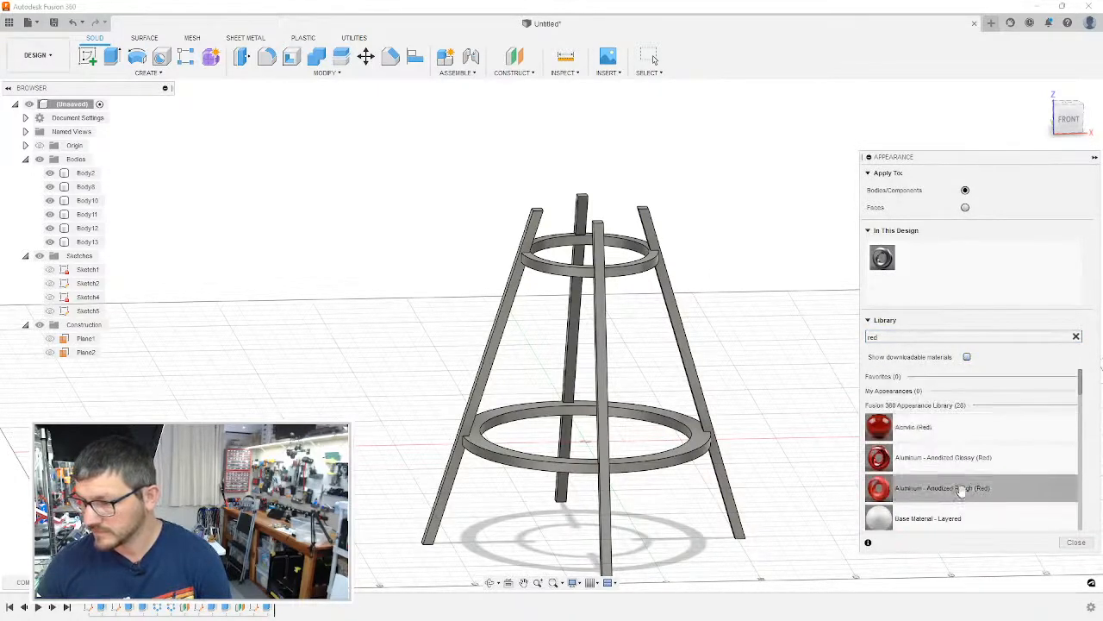
pyautogui.scroll(-8, 964, 470)
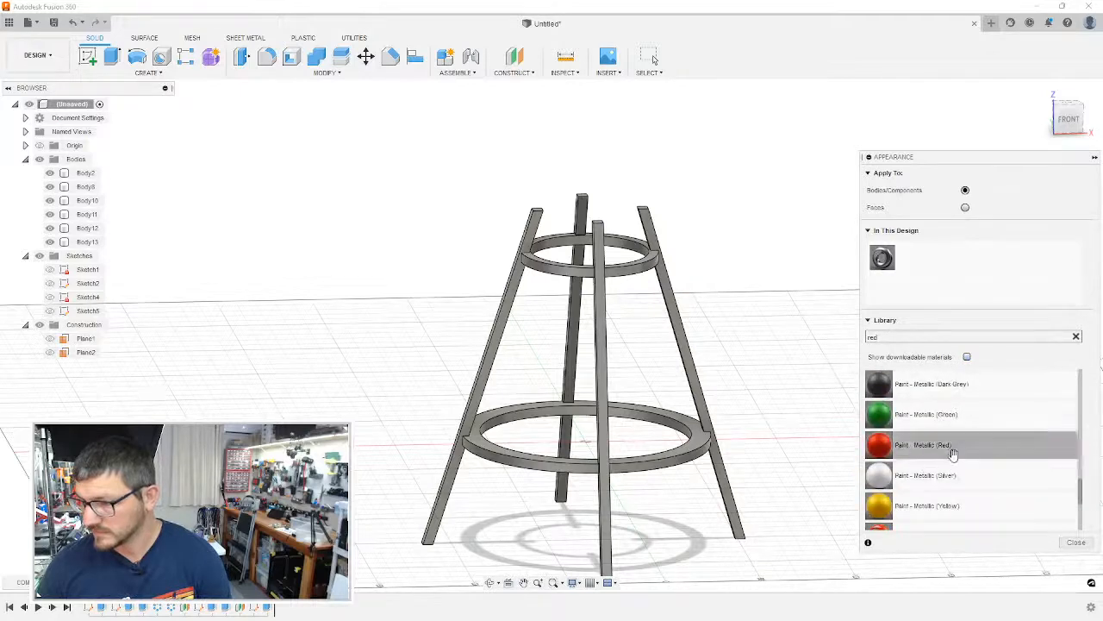
pyautogui.moveTo(946, 446)
pyautogui.mouseDown()
pyautogui.moveTo(727, 406)
pyautogui.moveTo(700, 391)
pyautogui.mouseUp()
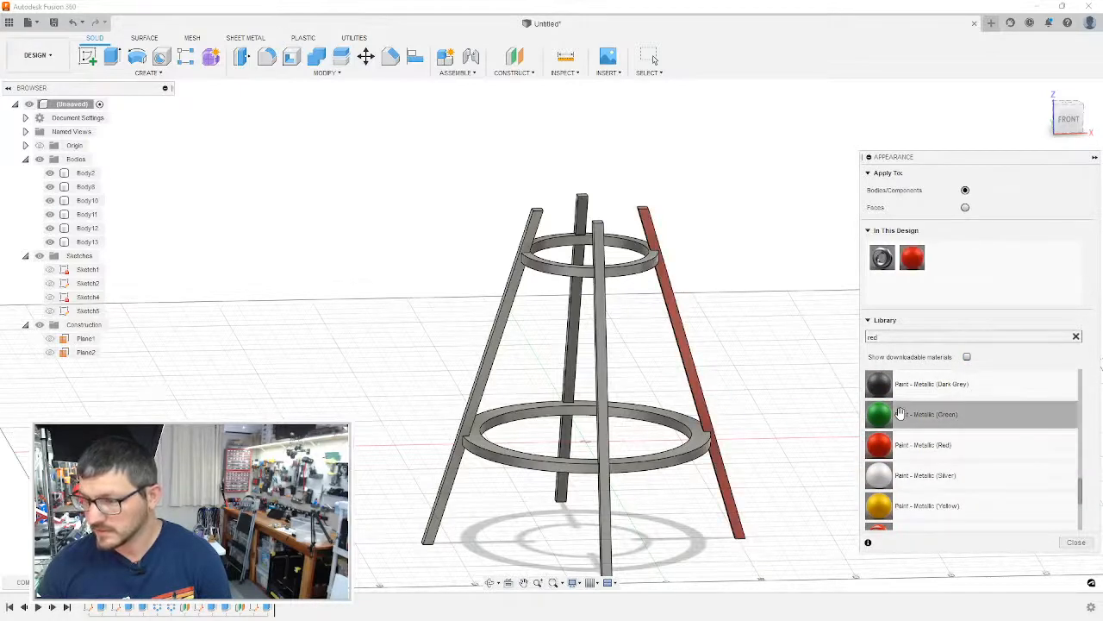
# Step: Apply Paint - Metallic in green to the rear leg, yellow to the left leg, silver to the upper ring and blue to the lower ring
pyautogui.moveTo(927, 415); pyautogui.dragTo(572, 361)
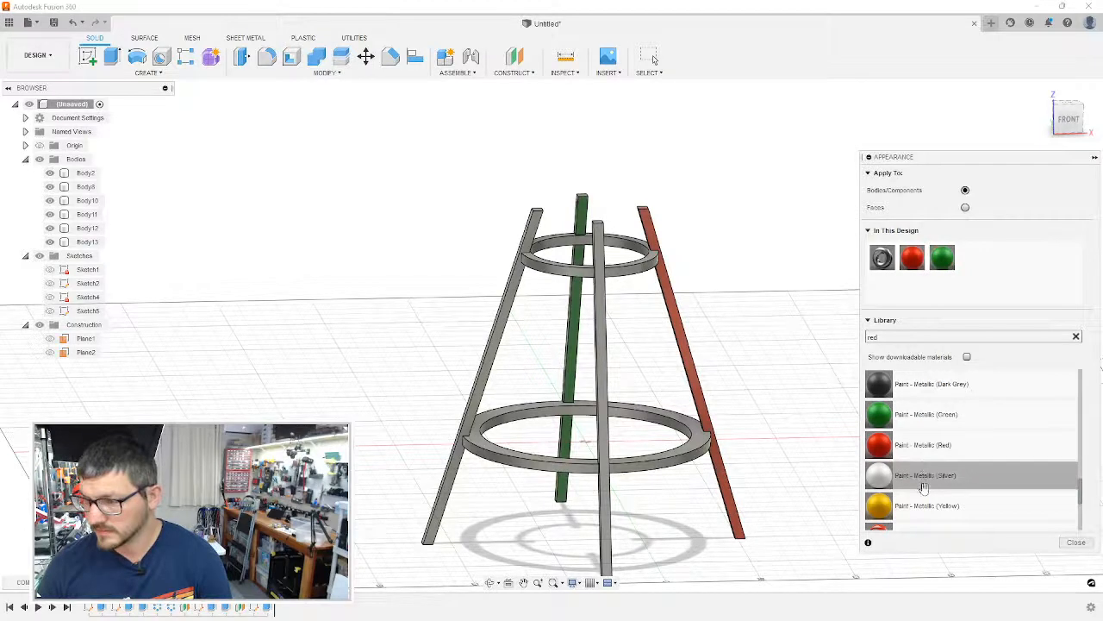
pyautogui.moveTo(924, 506); pyautogui.dragTo(527, 397)
pyautogui.moveTo(923, 475)
pyautogui.mouseDown()
pyautogui.moveTo(776, 399)
pyautogui.moveTo(655, 261)
pyautogui.mouseUp()
pyautogui.scroll(3, 900, 427)
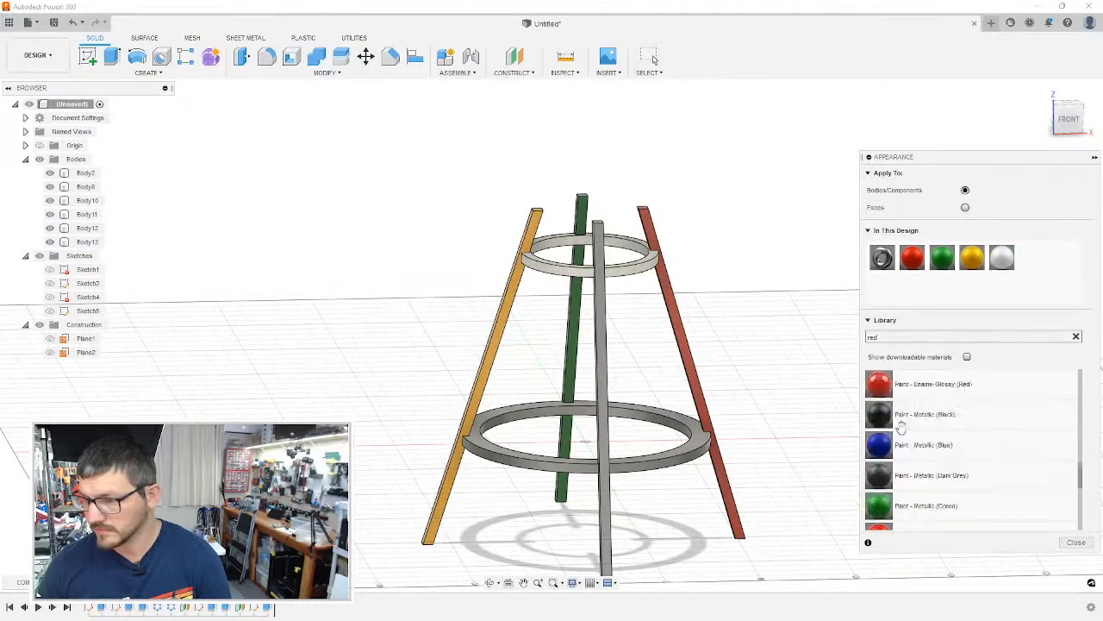
pyautogui.moveTo(897, 444); pyautogui.dragTo(653, 455)
# Step: Apply Paint - Metallic (Dark Grey) to the front leg and collapse the appearance settings
pyautogui.scroll(-3, 914, 448)
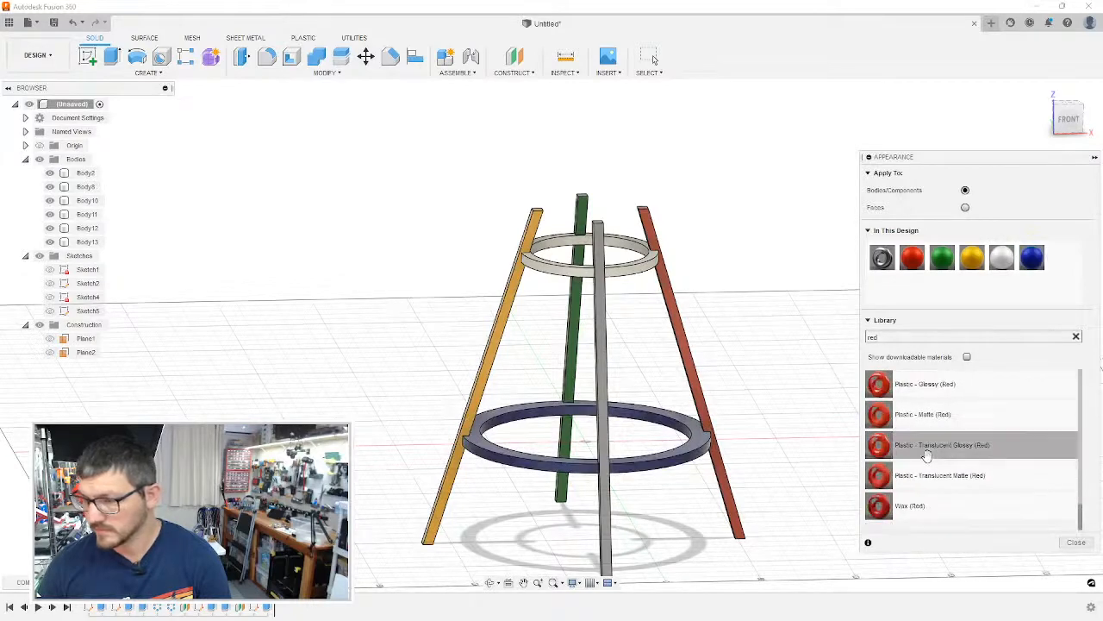
pyautogui.scroll(3, 927, 453)
pyautogui.scroll(-3, 927, 449)
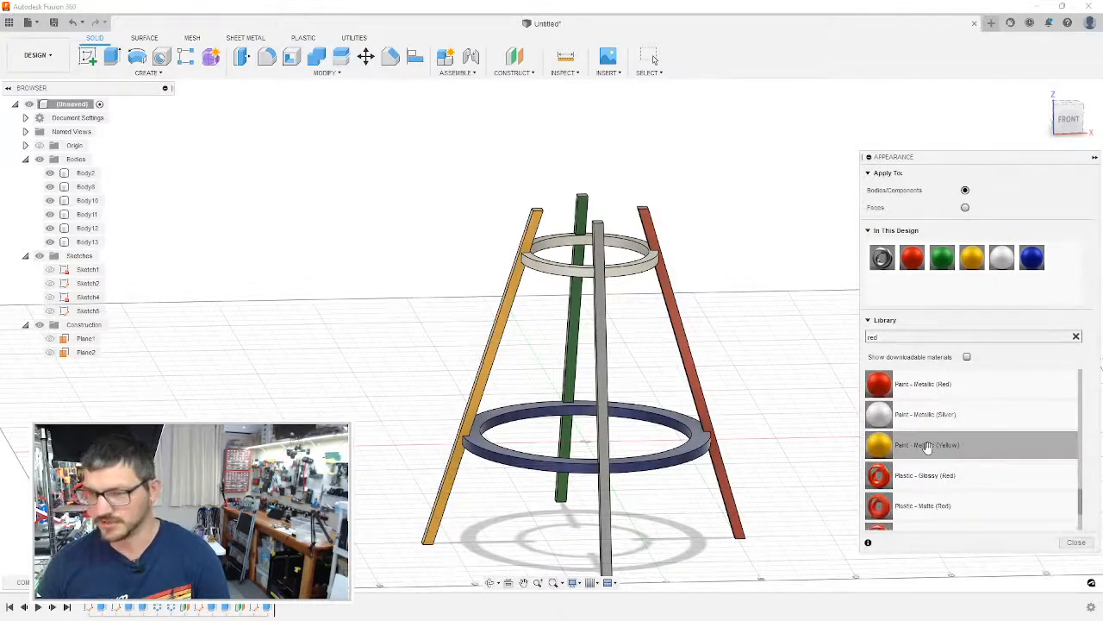
pyautogui.scroll(3, 927, 413)
pyautogui.moveTo(924, 415)
pyautogui.mouseDown()
pyautogui.moveTo(610, 534)
pyautogui.moveTo(606, 526)
pyautogui.mouseUp()
pyautogui.moveTo(675, 515)
pyautogui.keyDown('shift'); pyautogui.mouseDown(button='middle')
pyautogui.moveTo(738, 528)
pyautogui.moveTo(674, 510)
pyautogui.mouseUp(button='middle'); pyautogui.keyUp('shift')
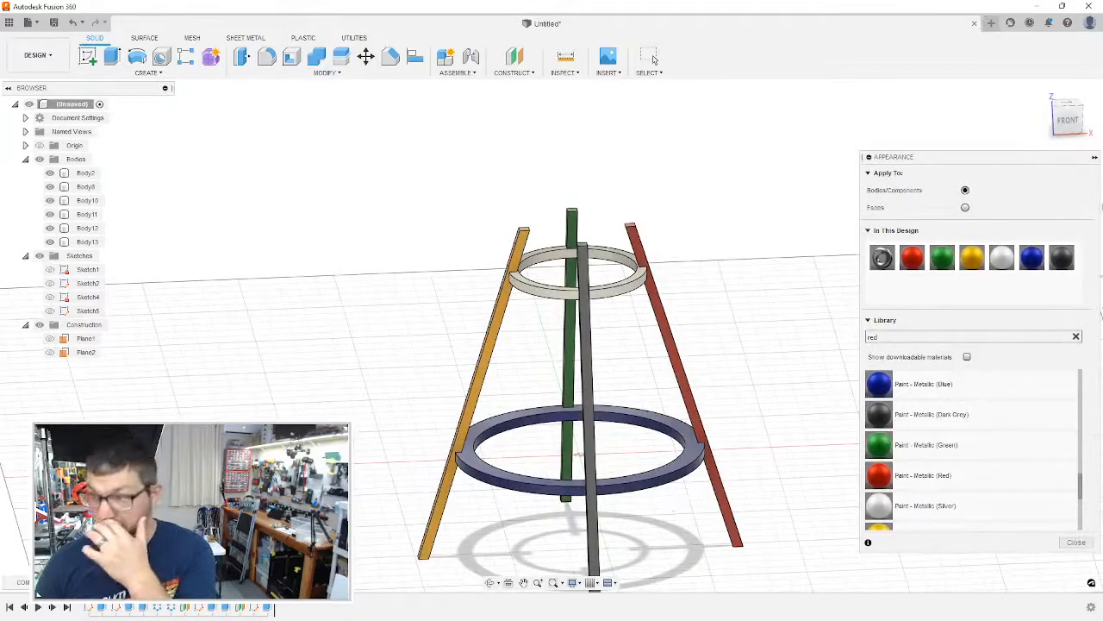
pyautogui.click(1095, 158)
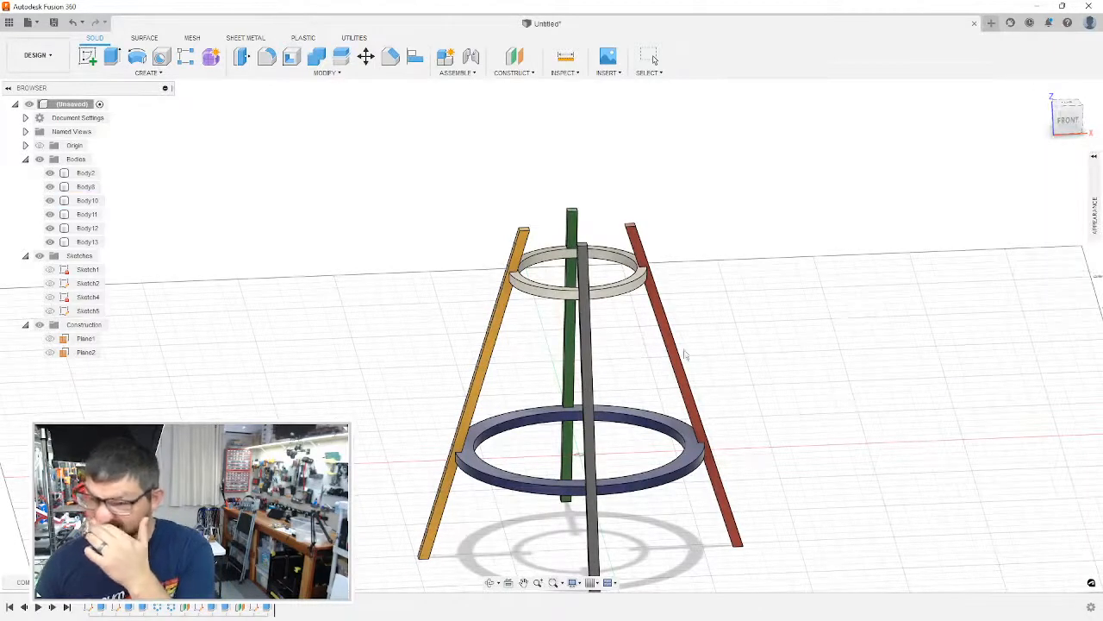
pyautogui.click(491, 333)
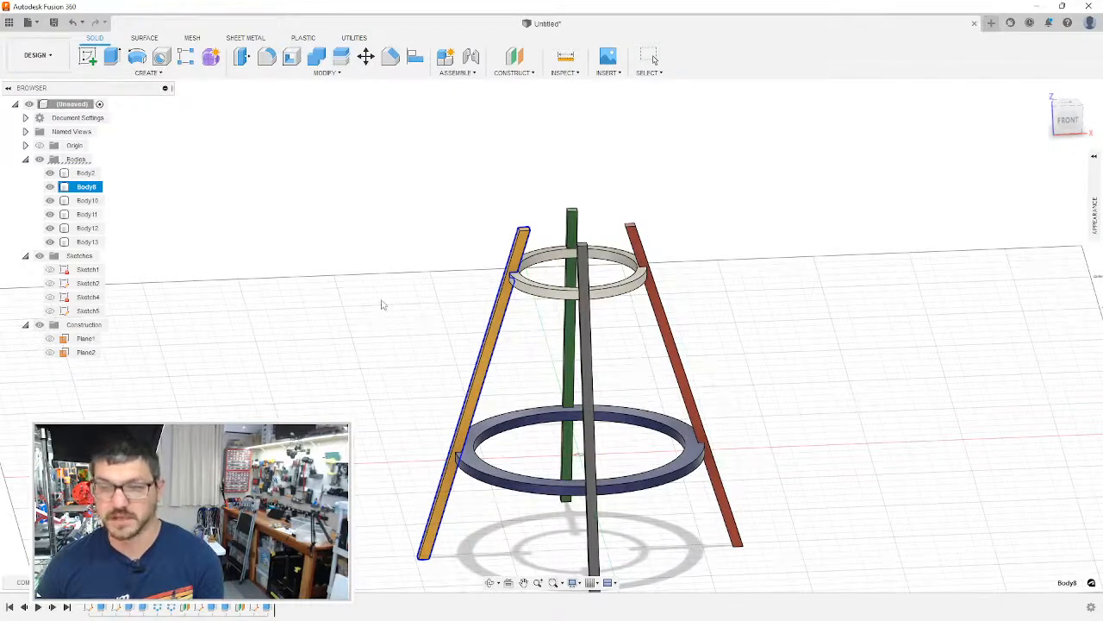
pyautogui.keyDown('ctrl'); pyautogui.click(86, 172); pyautogui.keyUp('ctrl')
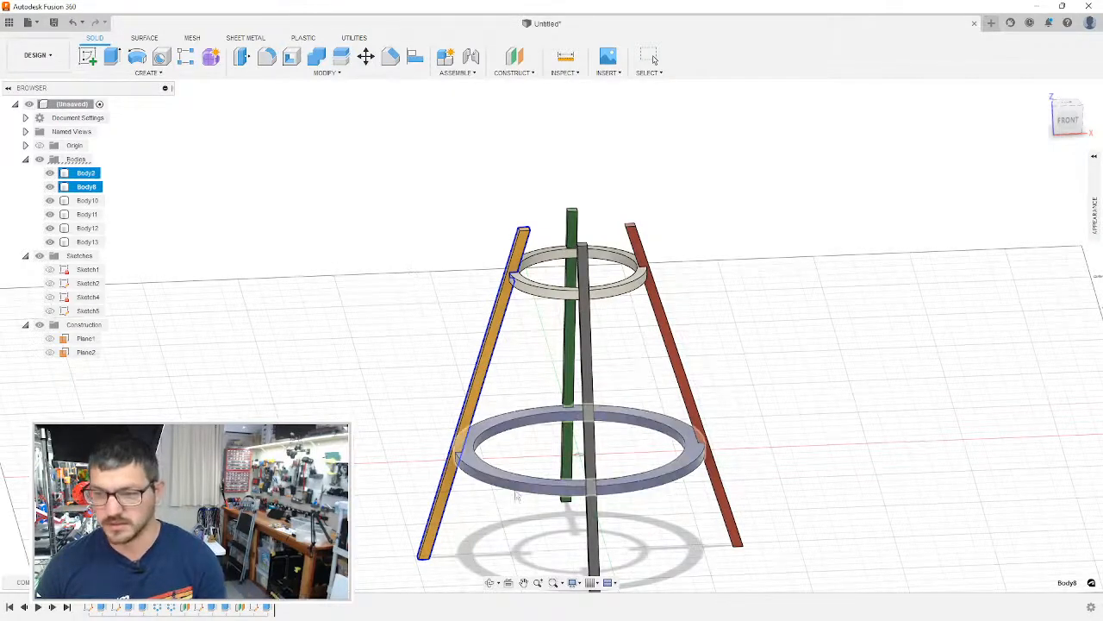
pyautogui.keyDown('ctrl'); pyautogui.click(88, 241); pyautogui.keyUp('ctrl')
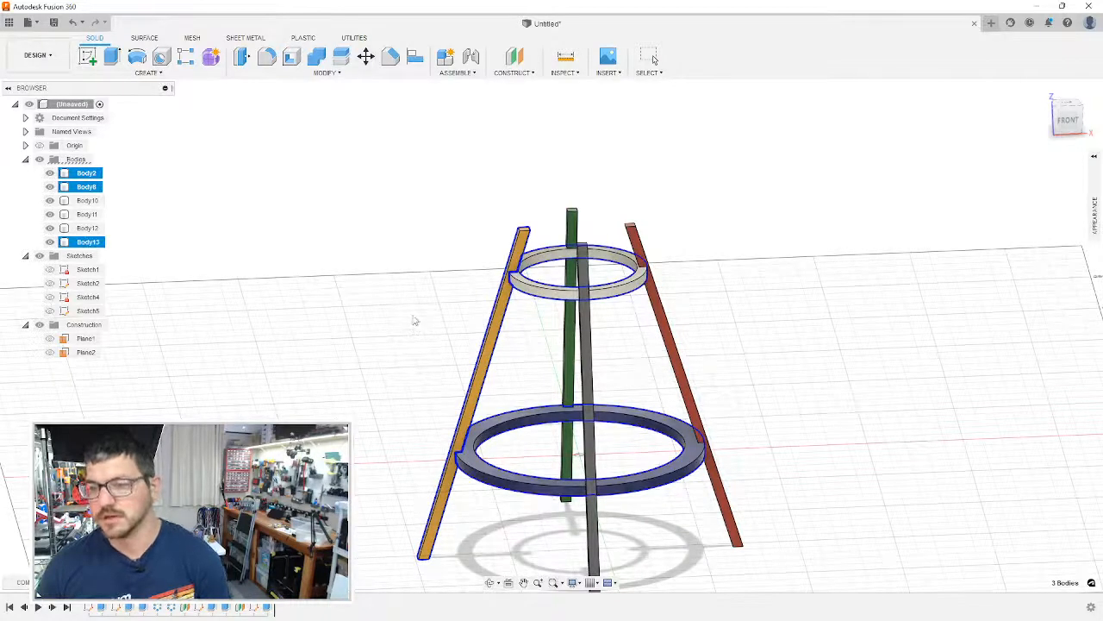
pyautogui.keyDown('ctrl'); pyautogui.click(513, 489); pyautogui.keyUp('ctrl')
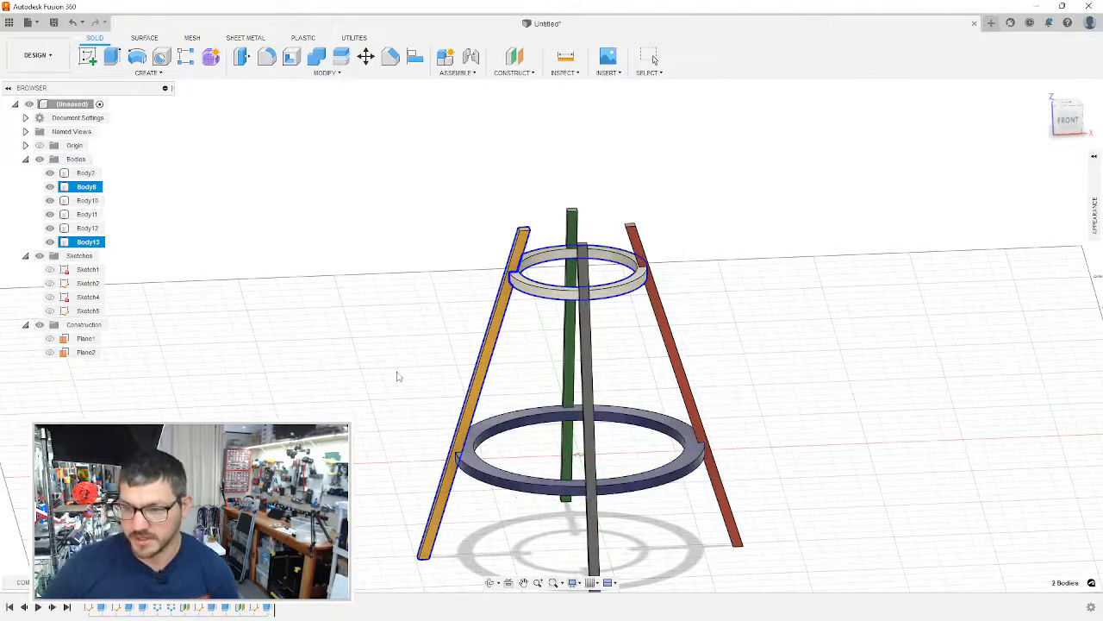
pyautogui.press('Escape')
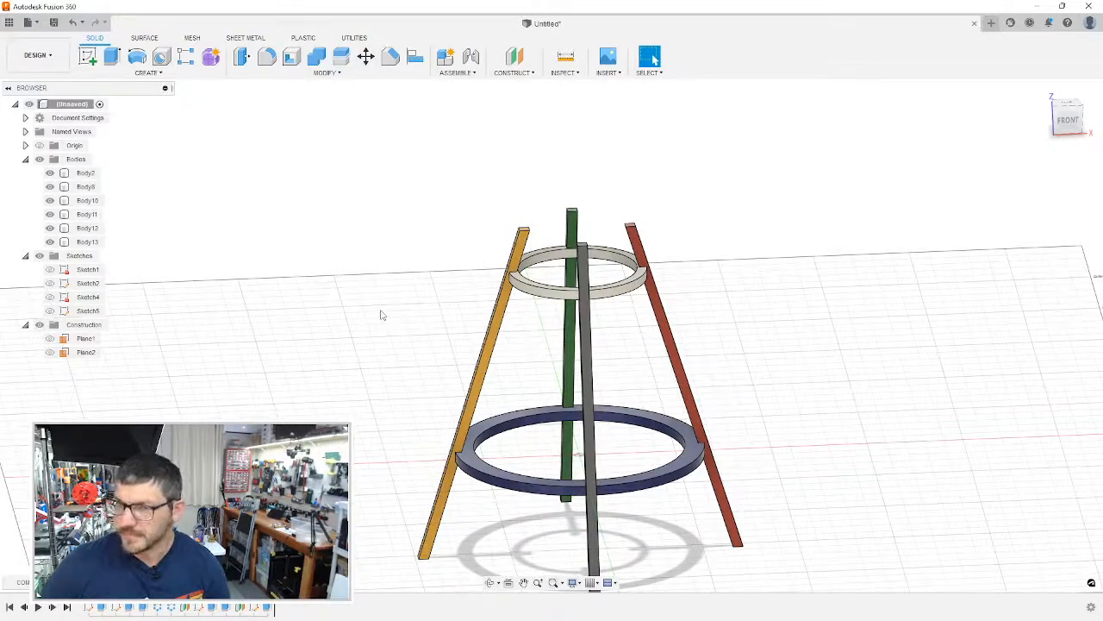
# Step: Select the face at the upper end of the green rear leg and view the stand from the front
pyautogui.click(571, 223)
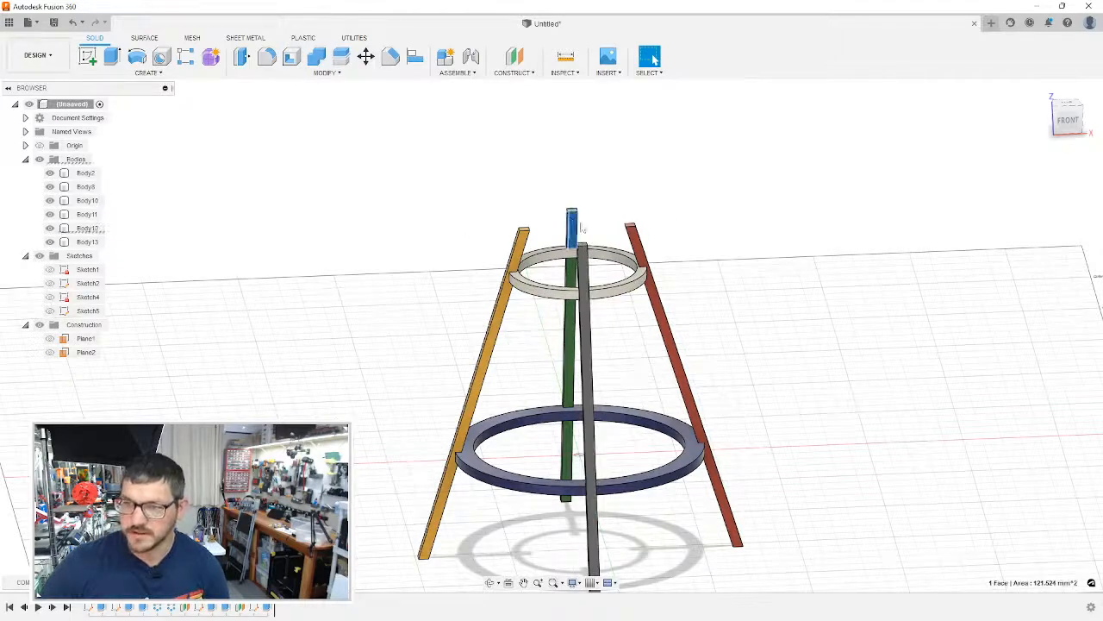
pyautogui.click(1067, 119)
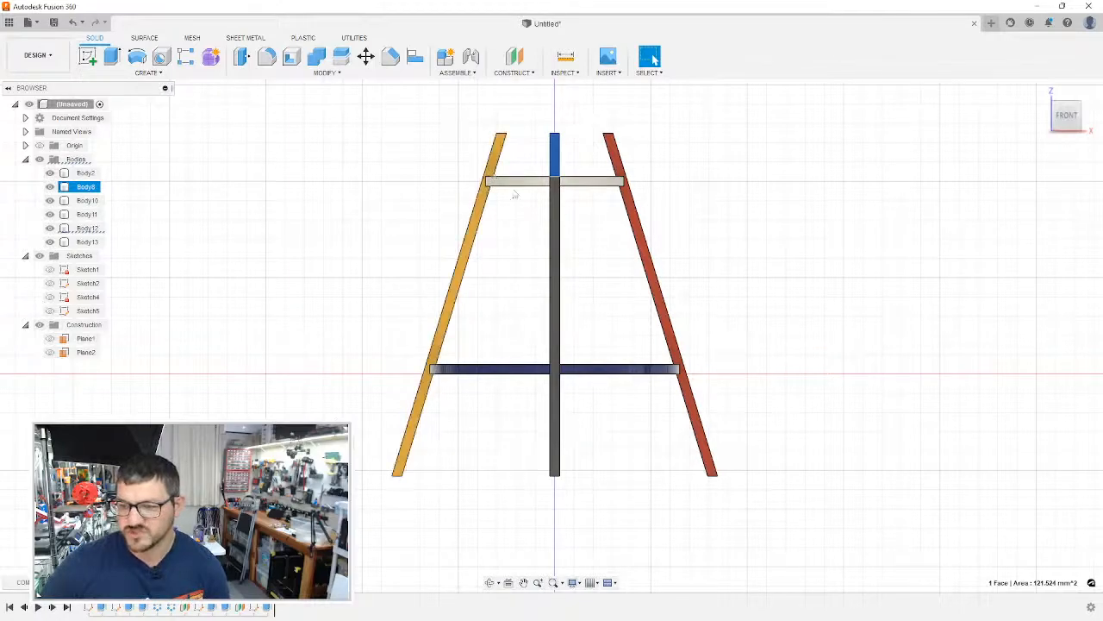
# Step: Run a section analysis on the XZ plane, examine how the upper ring seats in the yellow leg's notch, and discard the section
pyautogui.keyDown('shift'); pyautogui.moveTo(534, 253); pyautogui.dragTo(560, 262, button='middle'); pyautogui.keyUp('shift')
pyautogui.click(637, 295)
pyautogui.keyDown('shift'); pyautogui.moveTo(637, 295); pyautogui.dragTo(573, 336, button='middle'); pyautogui.keyUp('shift')
pyautogui.scroll(3, 641, 362)
pyautogui.scroll(-5, 642, 362)
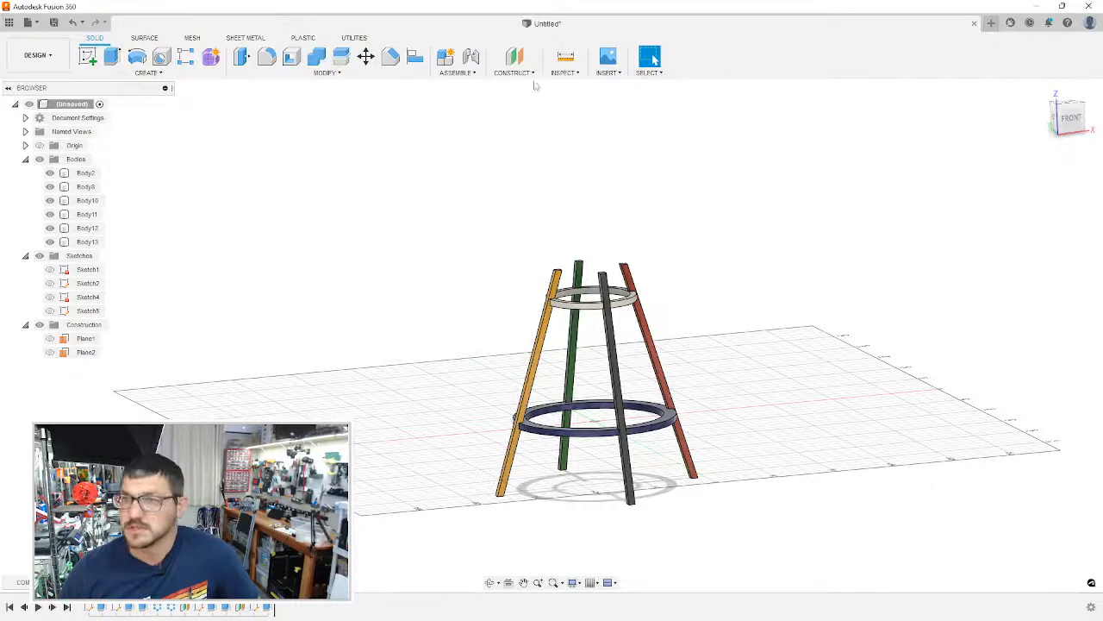
pyautogui.click(564, 73)
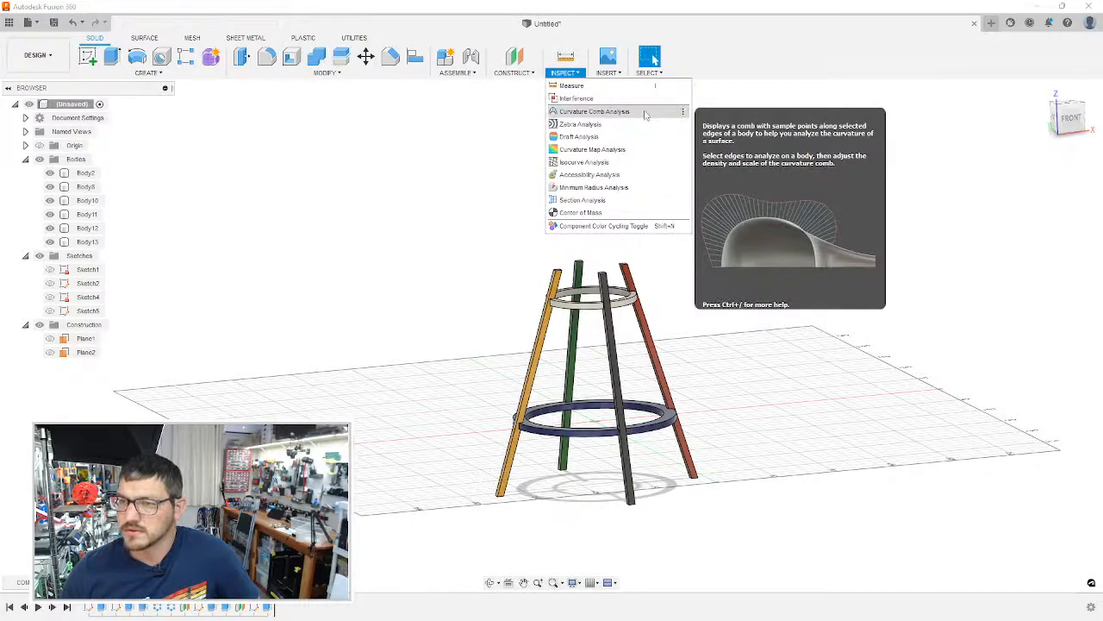
pyautogui.click(636, 199)
pyautogui.scroll(3, 651, 421)
pyautogui.click(606, 388)
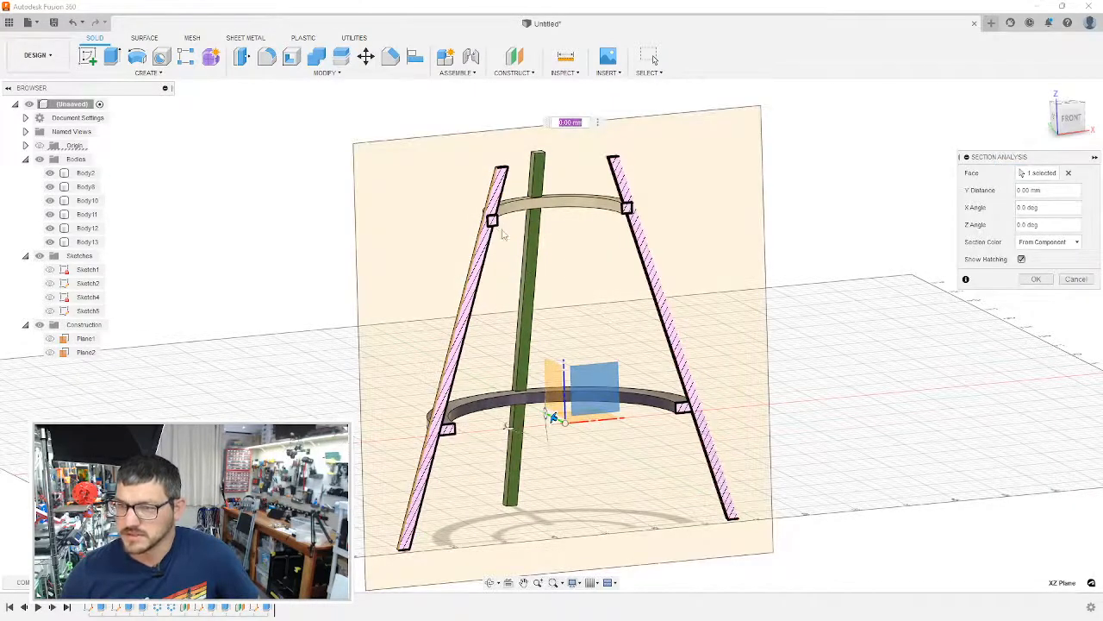
pyautogui.scroll(10, 493, 221)
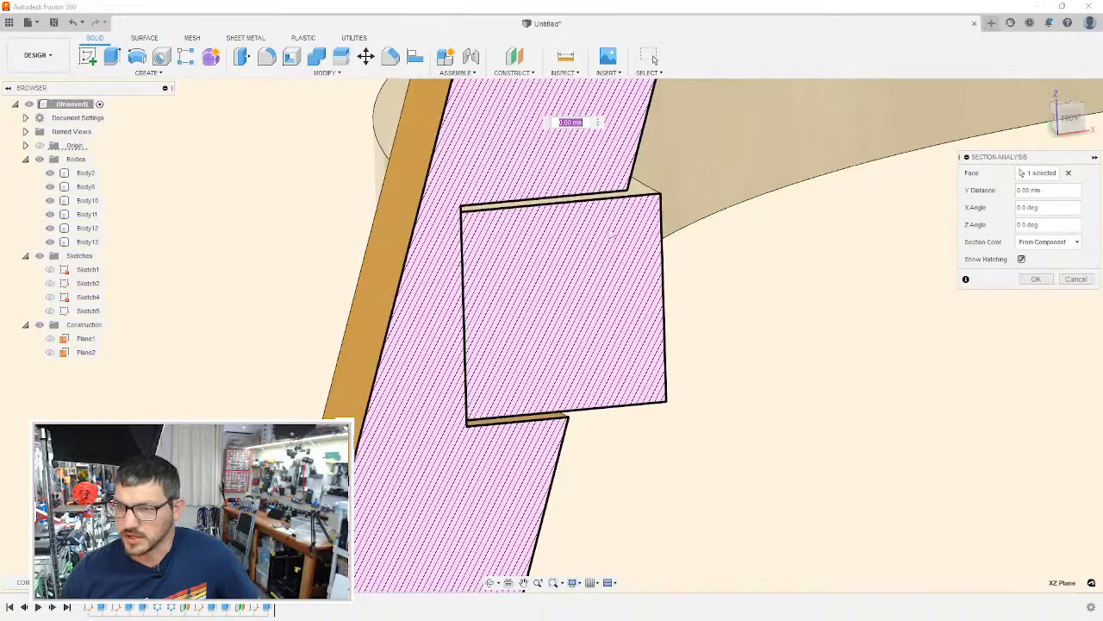
pyautogui.scroll(-15, 612, 231)
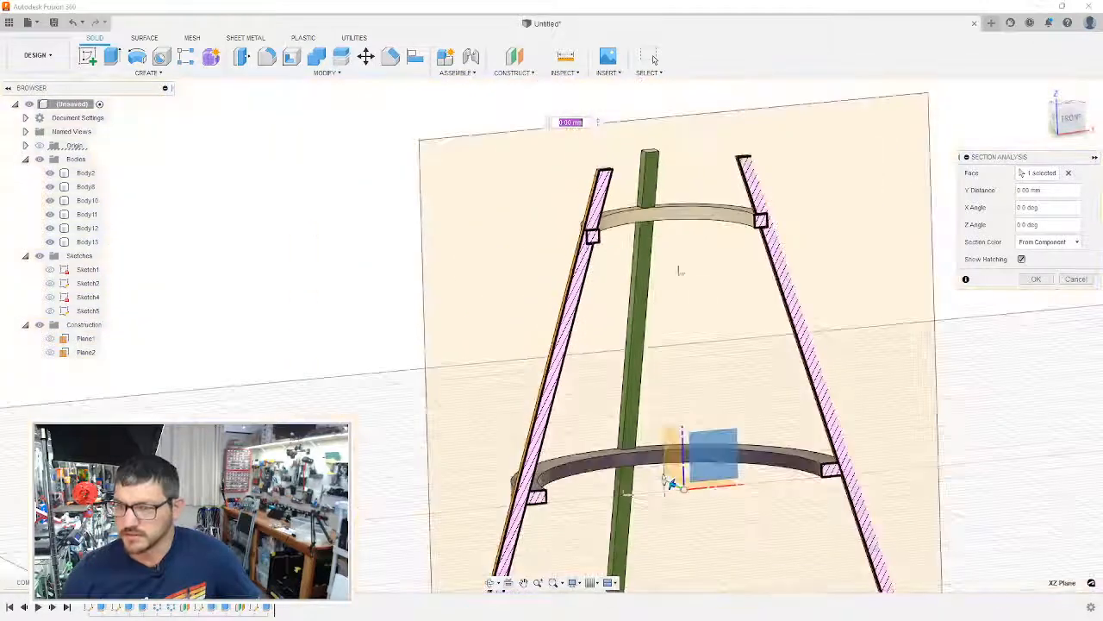
pyautogui.moveTo(679, 271); pyautogui.dragTo(617, 250, button='middle')
pyautogui.click(1076, 280)
pyautogui.moveTo(855, 237); pyautogui.dragTo(820, 177, button='middle')
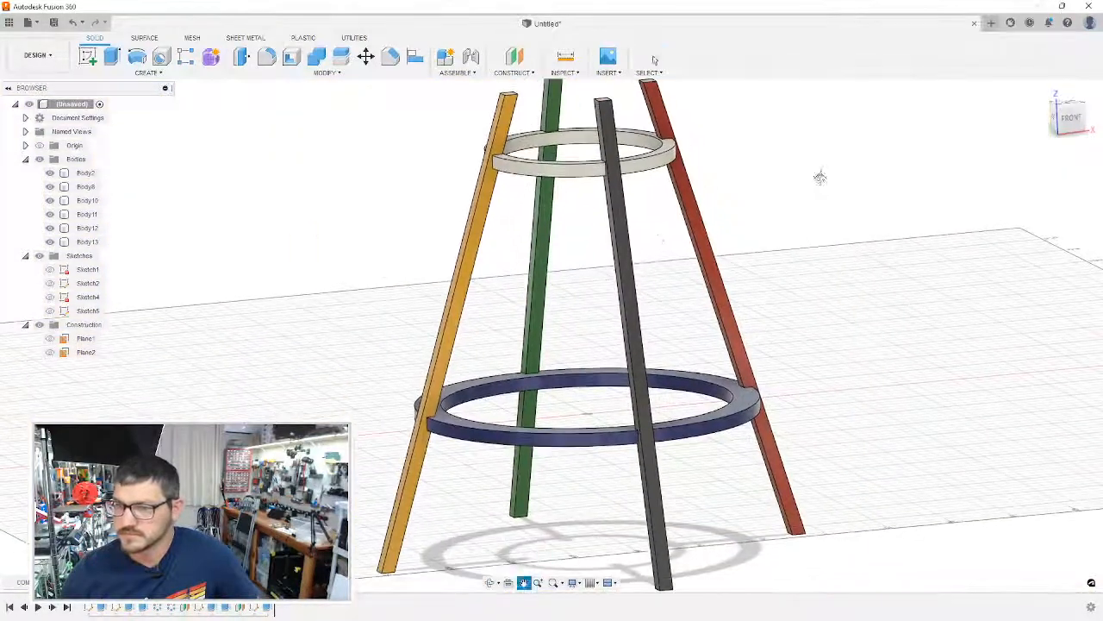
# Step: Preview a curvature map analysis on the red right leg and discard it
pyautogui.scroll(-6, 819, 177)
pyautogui.click(565, 72)
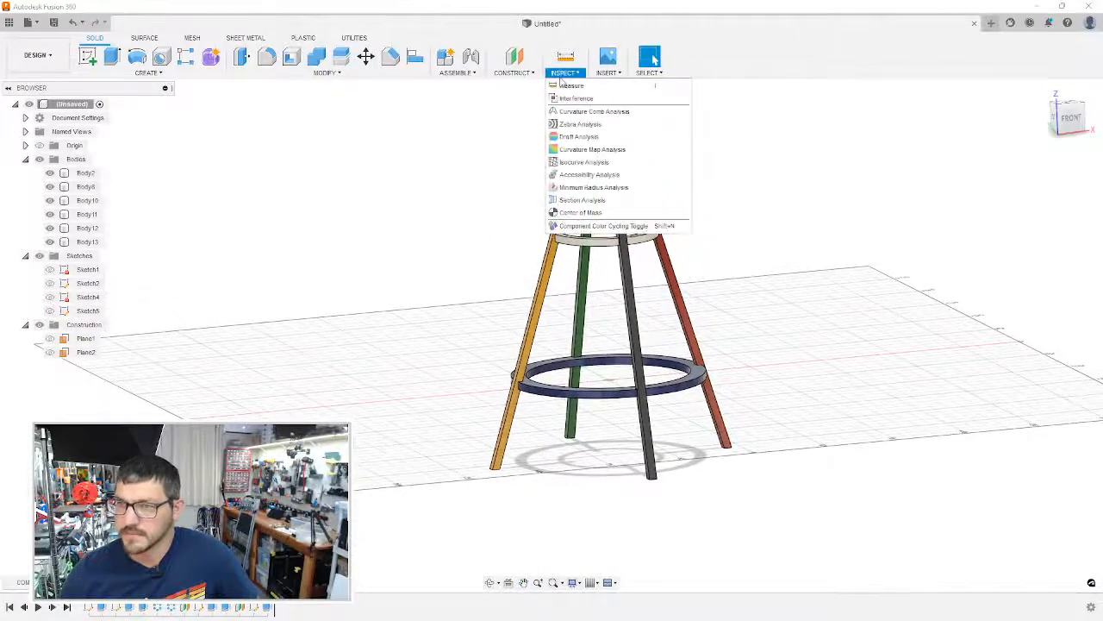
pyautogui.click(641, 151)
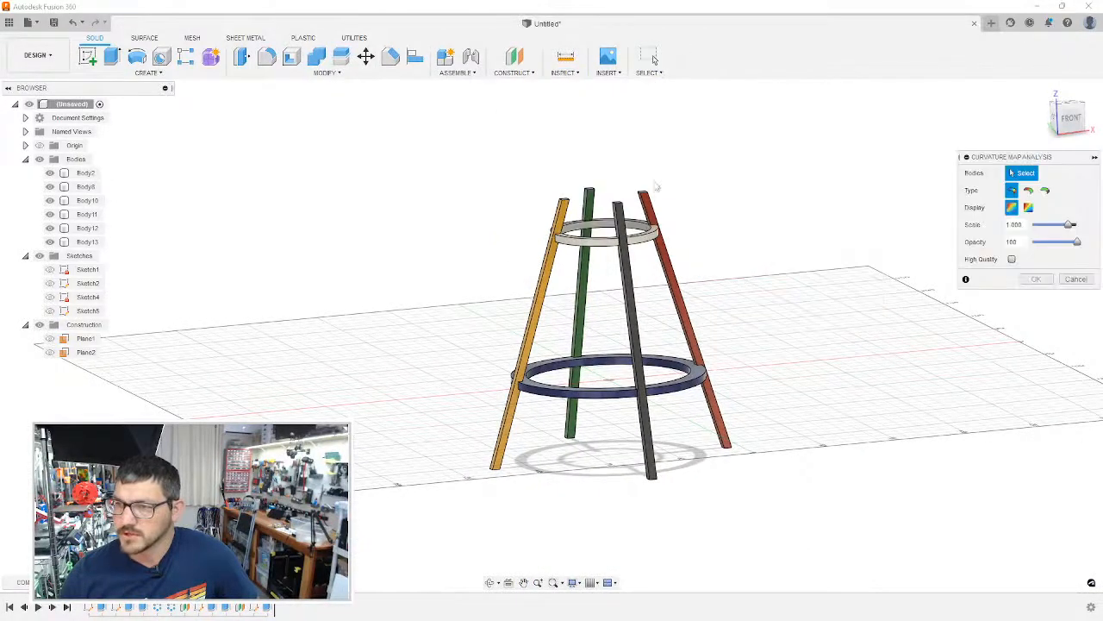
pyautogui.click(671, 253)
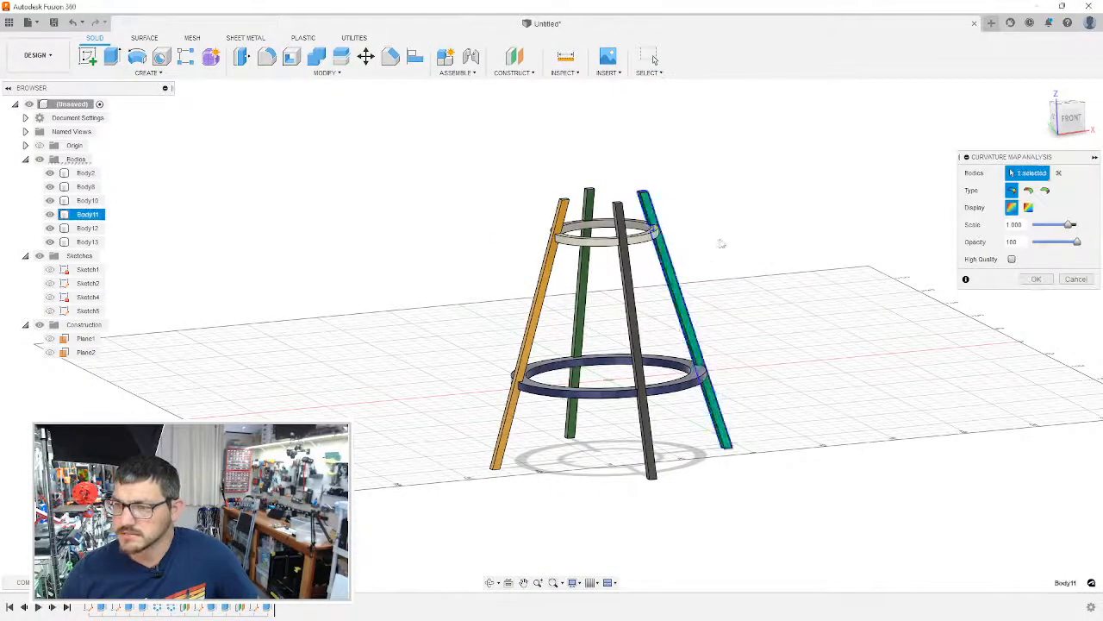
pyautogui.click(1069, 278)
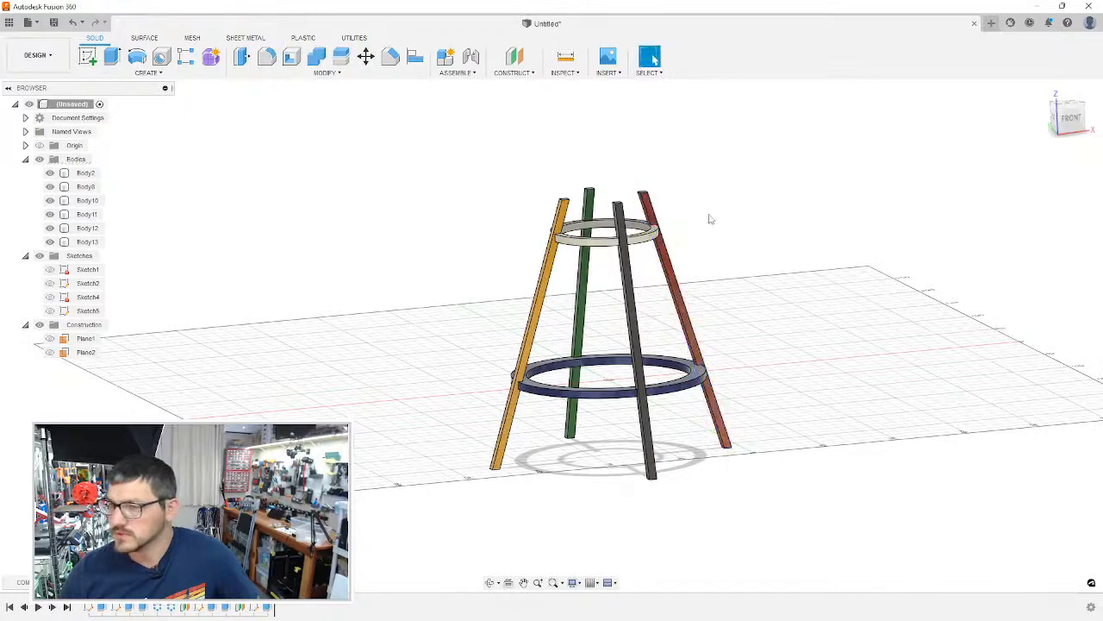
# Step: Preview a curvature comb analysis on the upper ring's outer edge and discard it
pyautogui.click(564, 73)
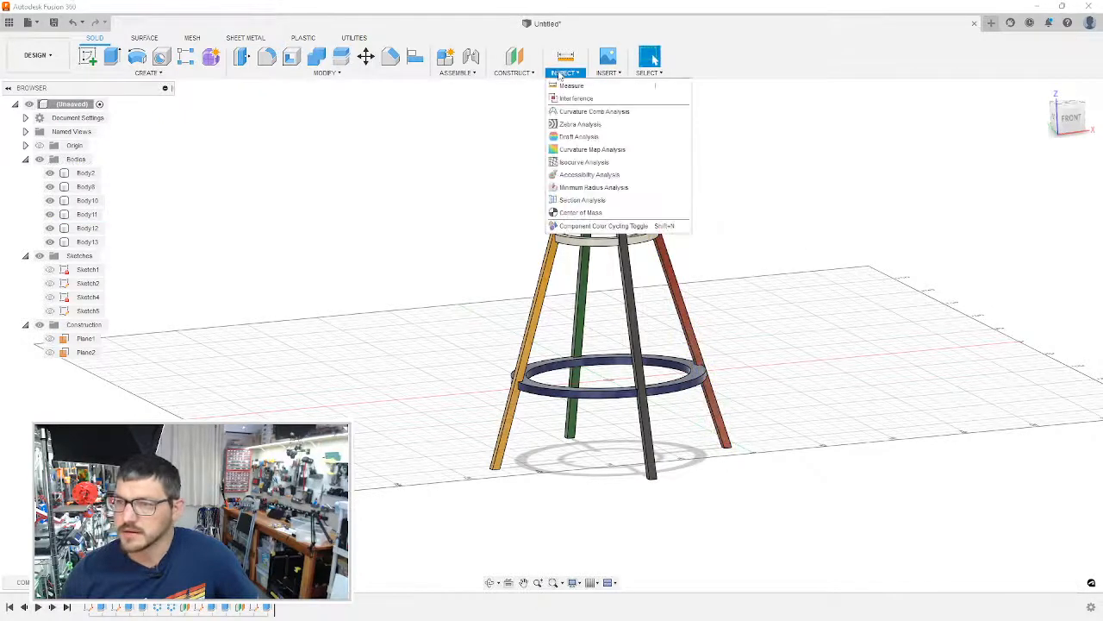
pyautogui.click(632, 113)
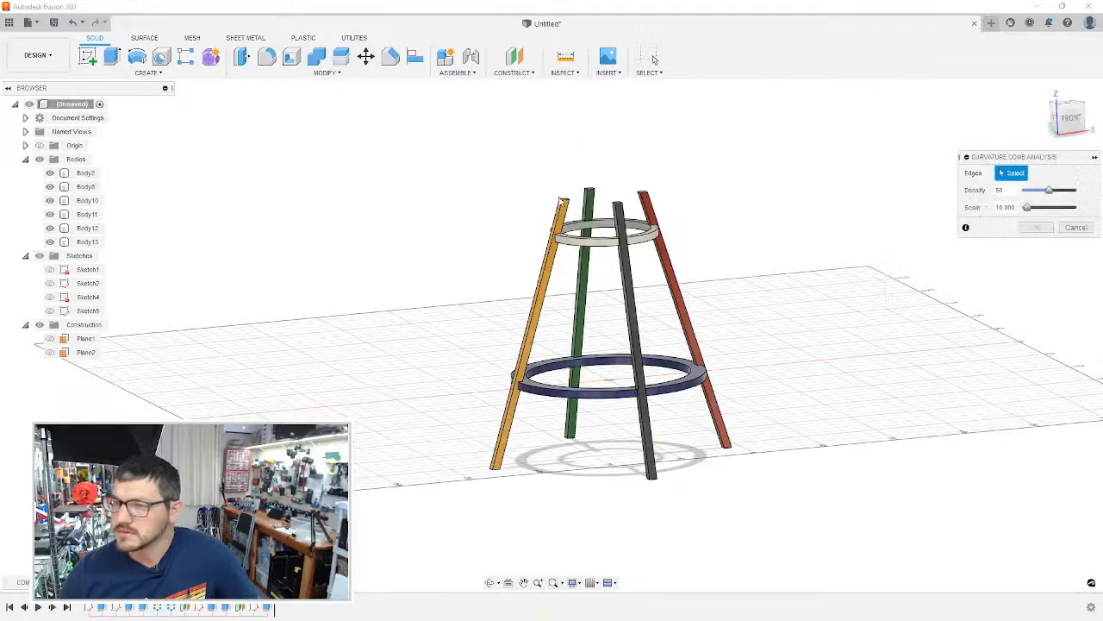
pyautogui.click(572, 236)
pyautogui.scroll(5, 654, 200)
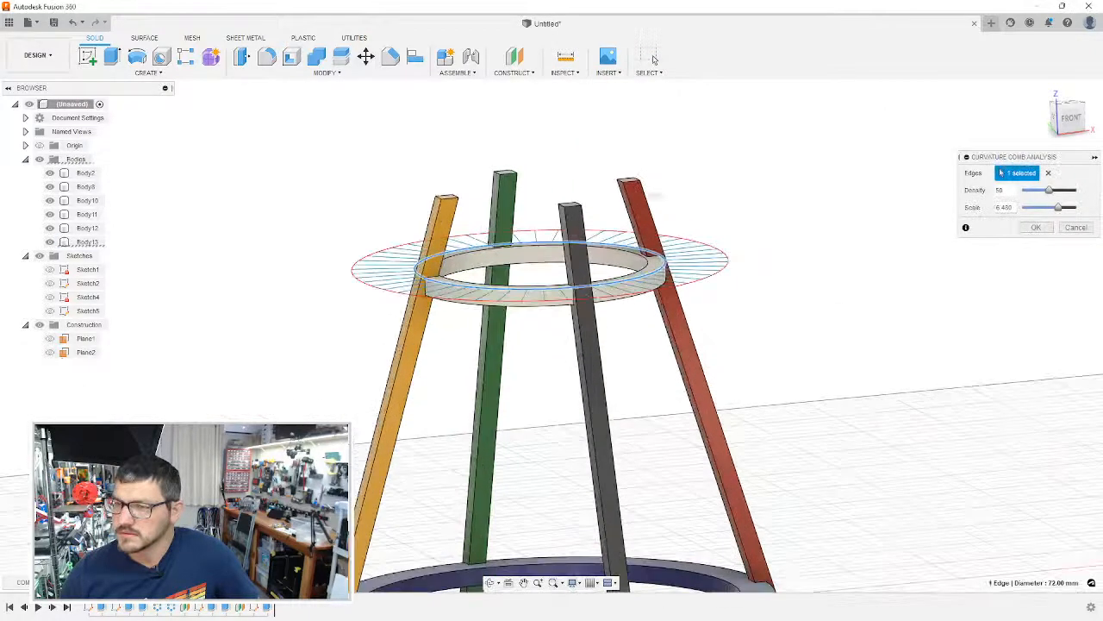
pyautogui.click(1067, 229)
pyautogui.click(565, 74)
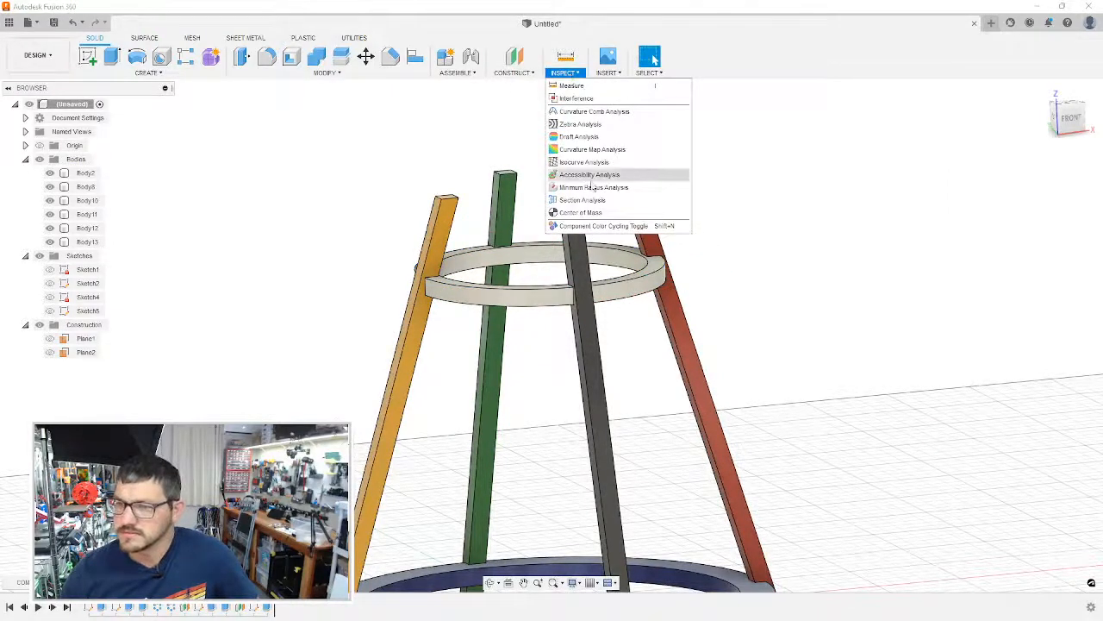
pyautogui.click(581, 212)
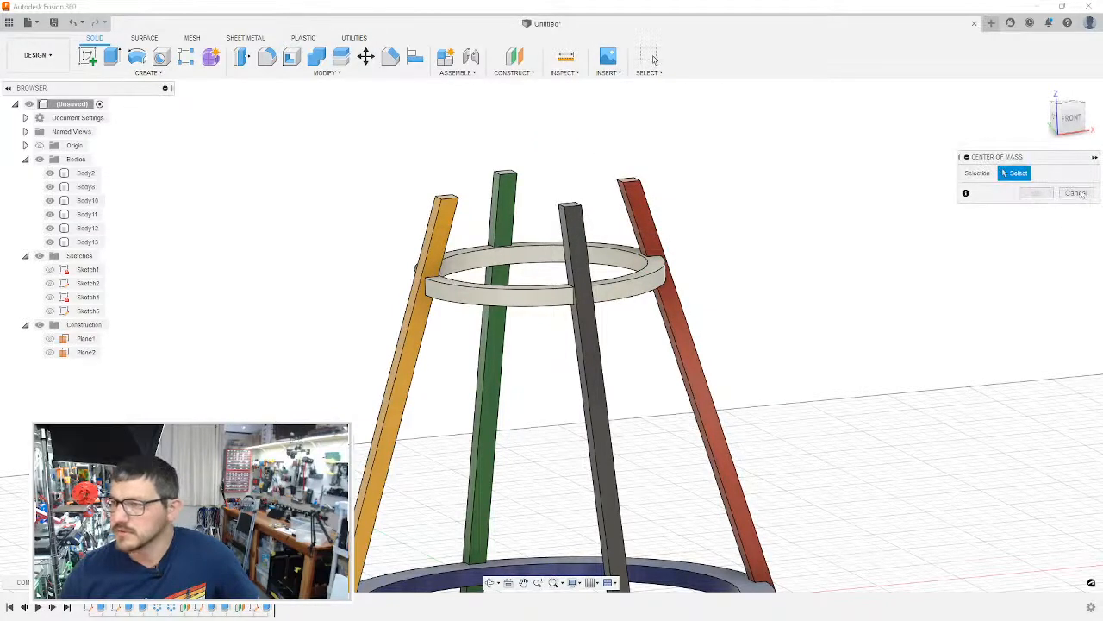
pyautogui.press('Escape')
# Step: Mark the centre of mass of the upper ring, inspect the marker, and undo it
pyautogui.click(565, 72)
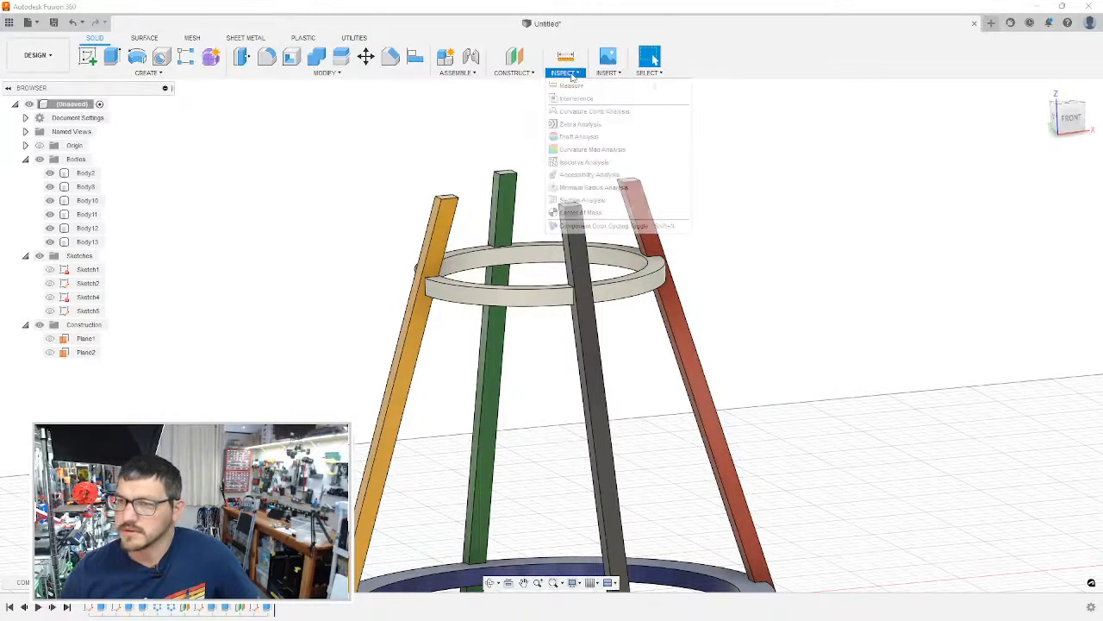
pyautogui.click(581, 212)
pyautogui.click(521, 300)
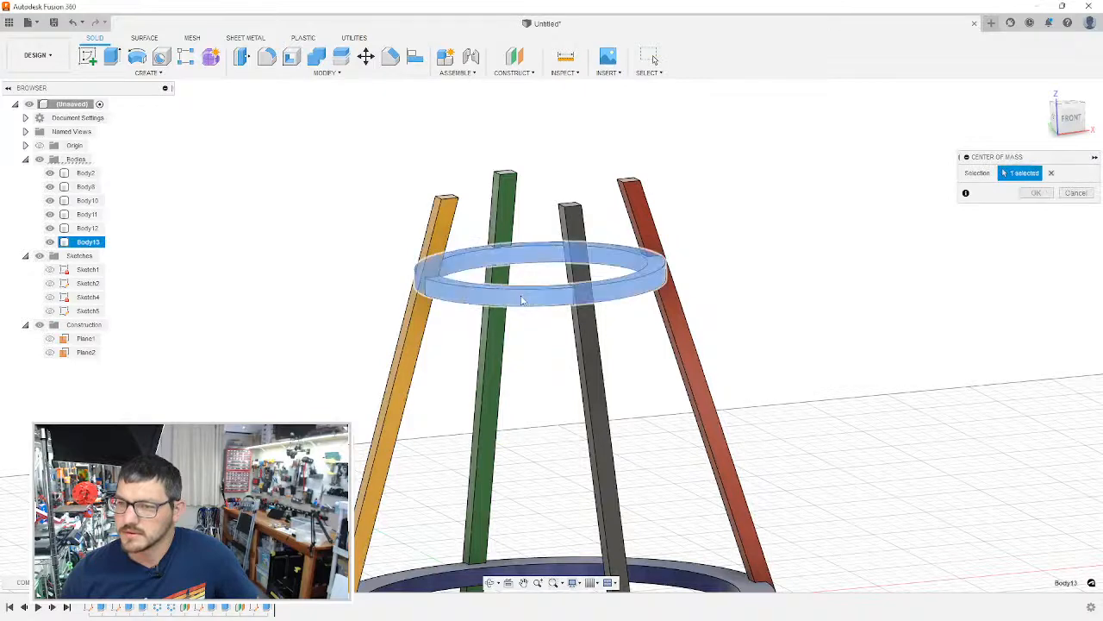
pyautogui.click(1036, 192)
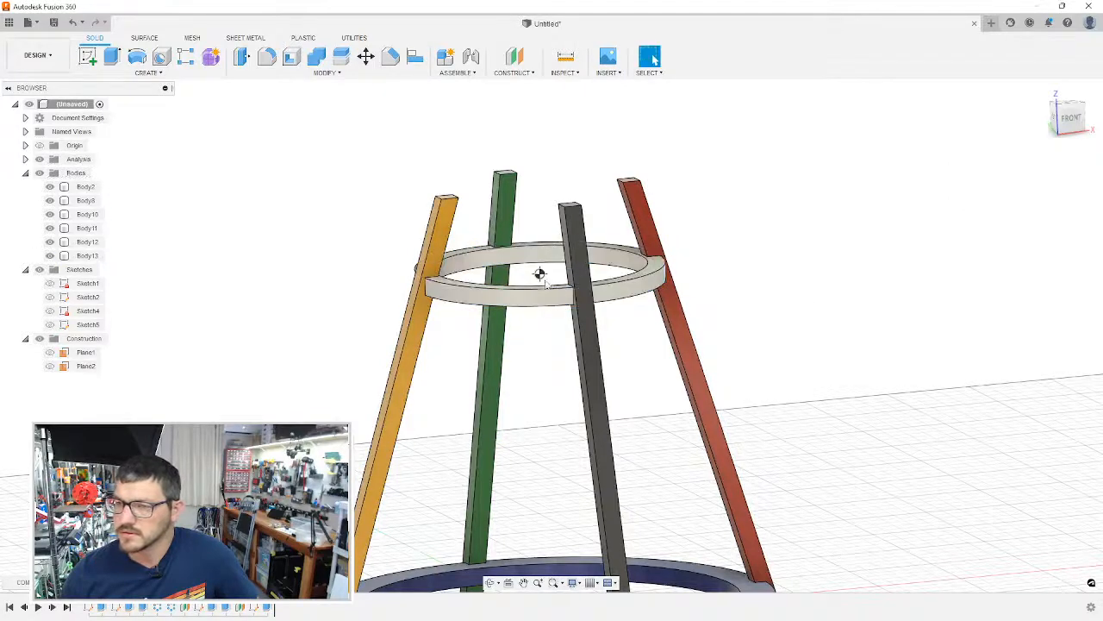
pyautogui.scroll(3, 711, 303)
pyautogui.scroll(-4, 720, 302)
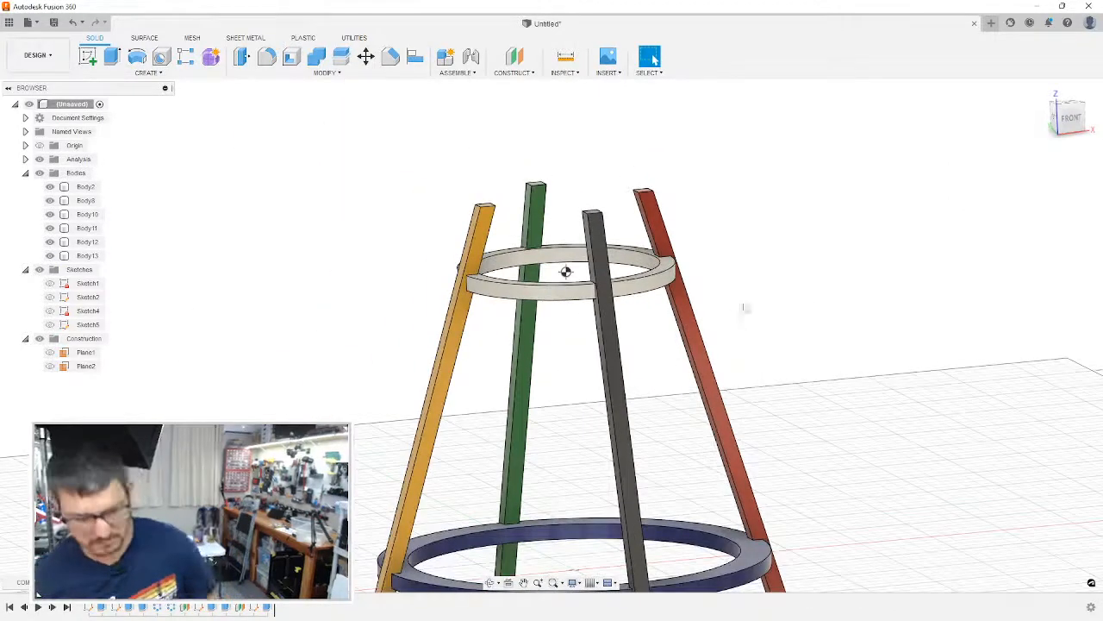
pyautogui.hotkey('ctrl', 'z')
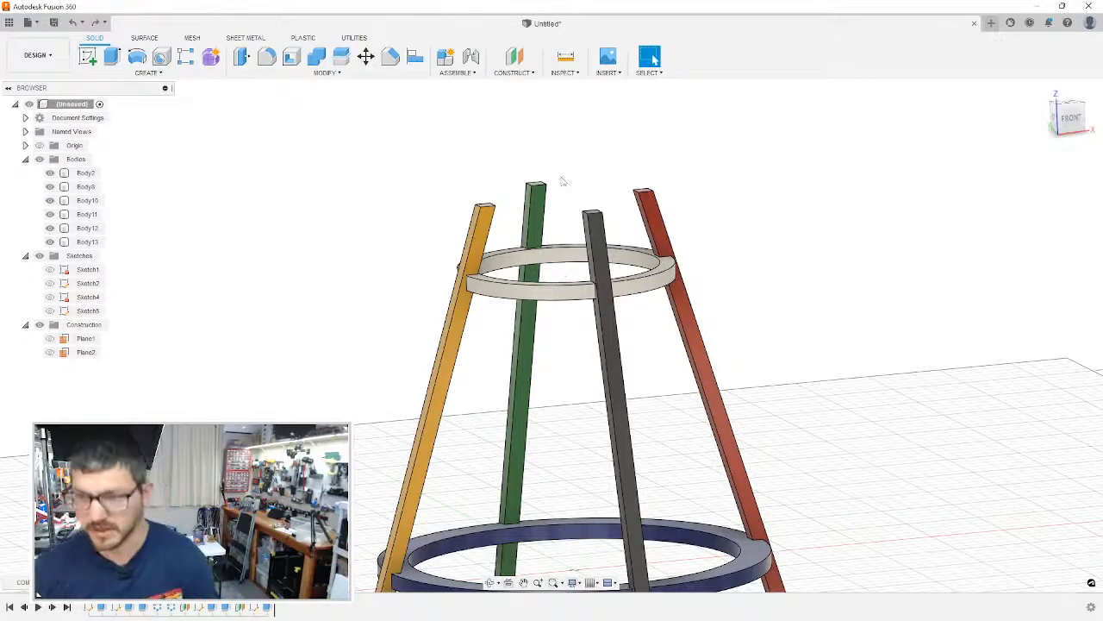
# Step: Mark the combined centre of mass of all six bodies, inspect it from another angle, and undo it
pyautogui.click(556, 73)
pyautogui.click(581, 212)
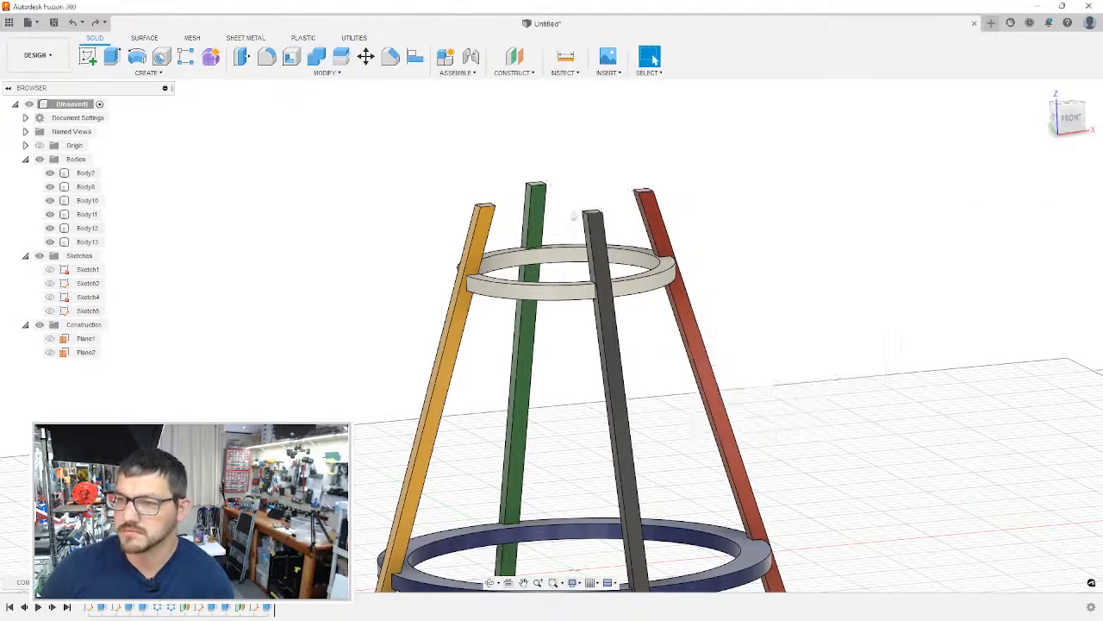
pyautogui.moveTo(624, 374); pyautogui.dragTo(477, 512)
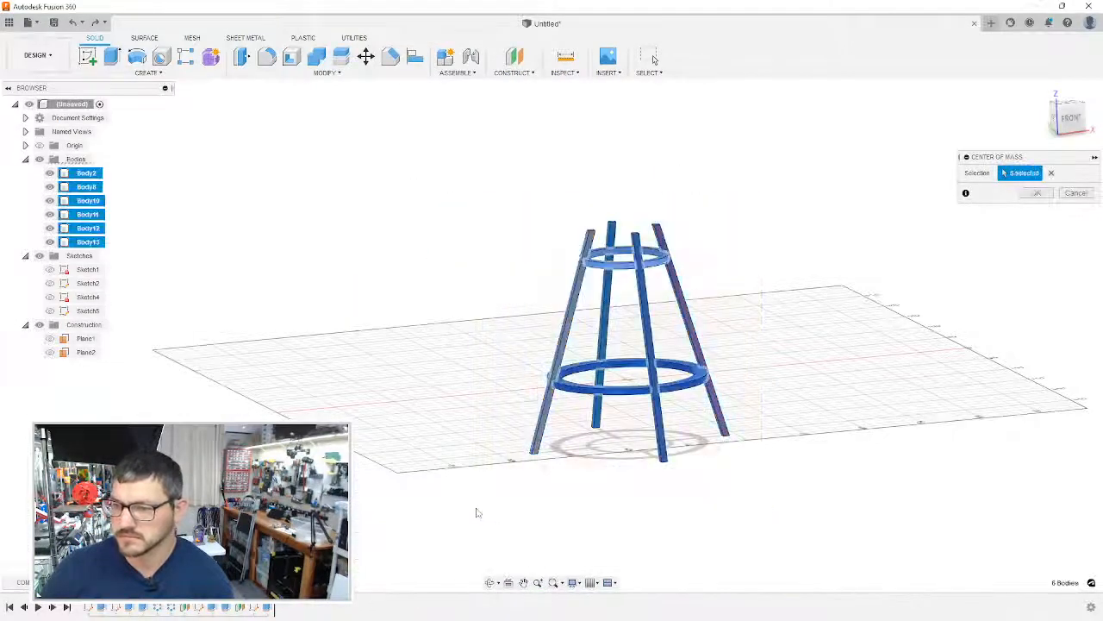
pyautogui.click(1037, 195)
pyautogui.keyDown('shift'); pyautogui.moveTo(785, 308); pyautogui.dragTo(765, 297, button='middle'); pyautogui.keyUp('shift')
pyautogui.keyDown('shift'); pyautogui.moveTo(572, 368); pyautogui.dragTo(608, 386, button='middle'); pyautogui.keyUp('shift')
pyautogui.hotkey('ctrl', 'z')
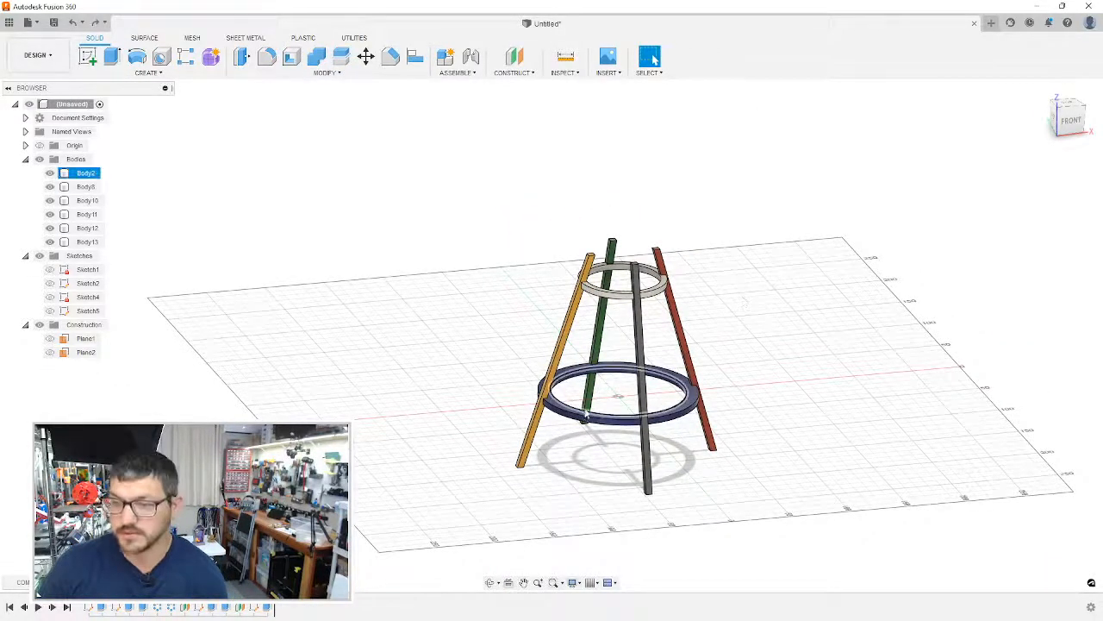
pyautogui.scroll(5, 583, 413)
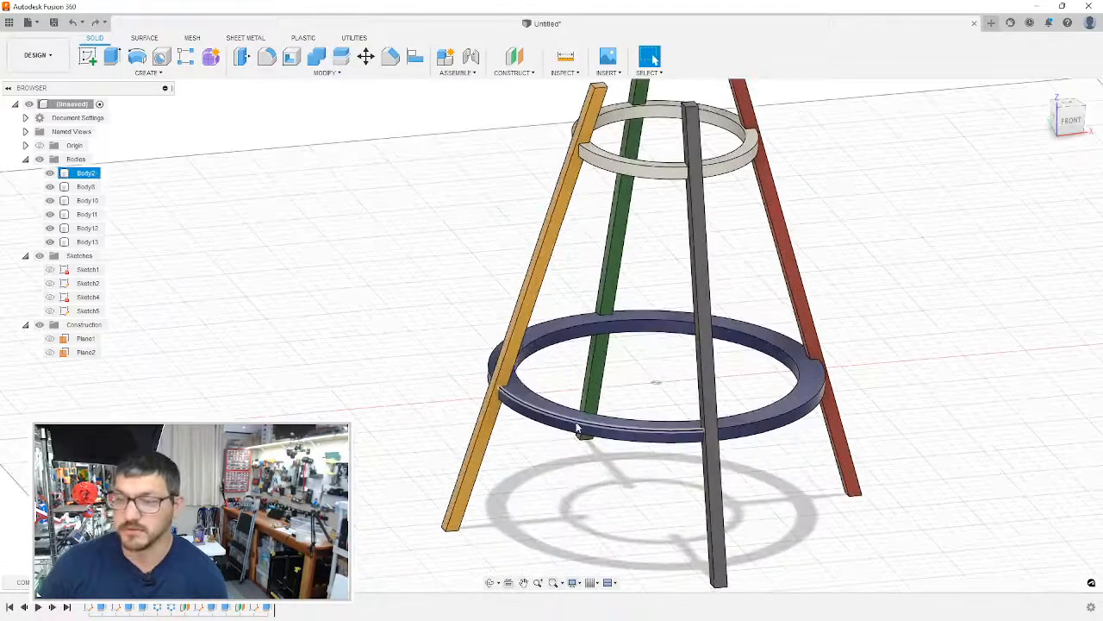
pyautogui.click(434, 298)
pyautogui.click(576, 74)
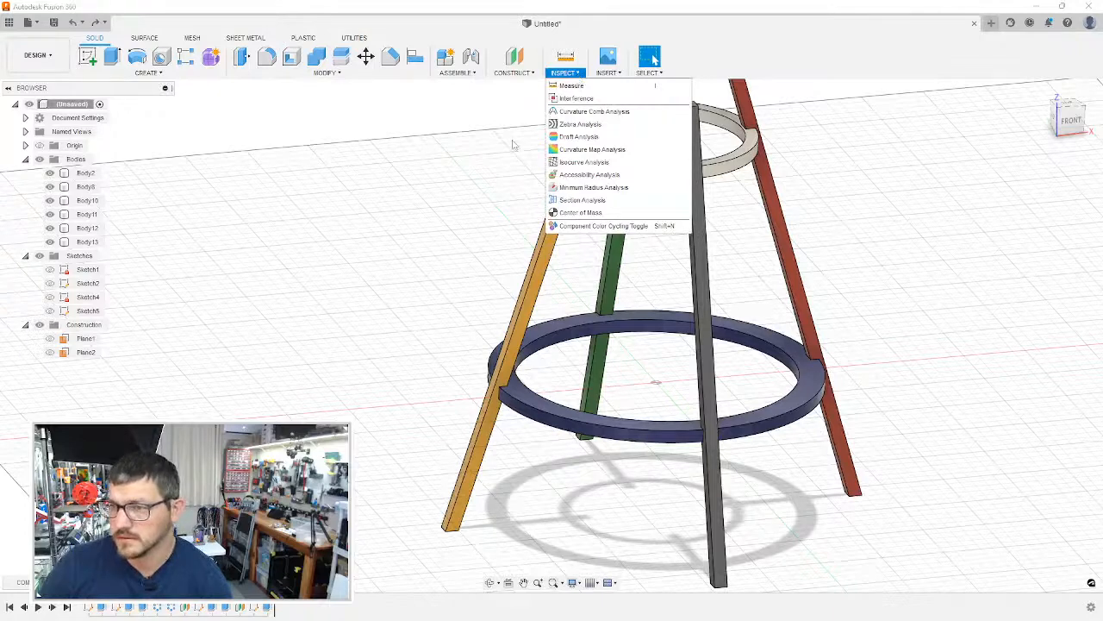
pyautogui.click(413, 205)
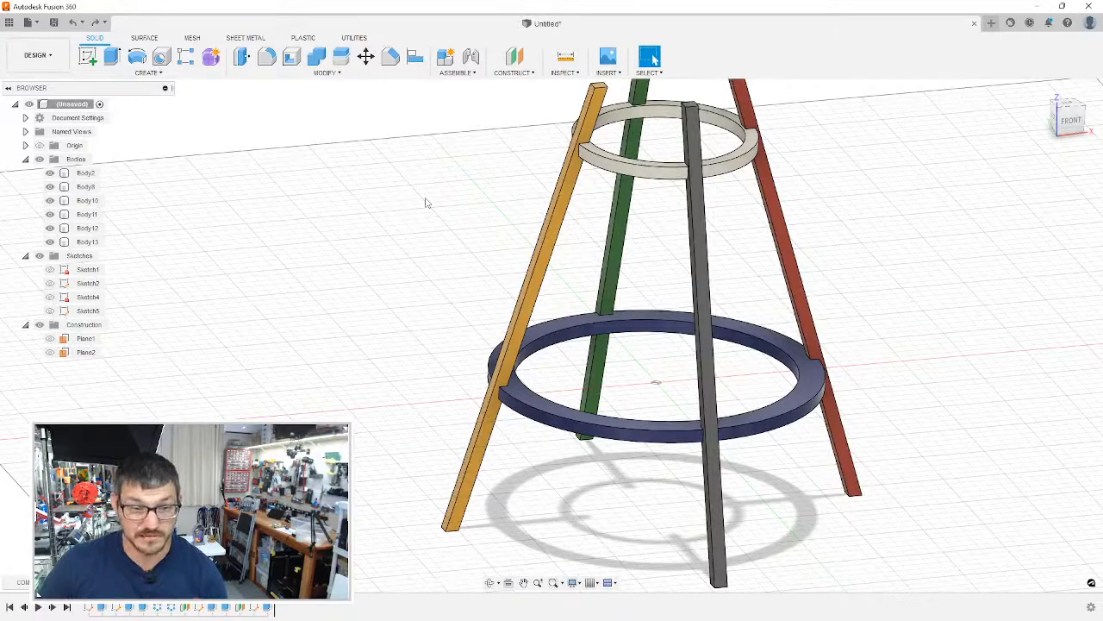
pyautogui.keyDown('shift'); pyautogui.moveTo(432, 203); pyautogui.dragTo(404, 204, button='middle'); pyautogui.keyUp('shift')
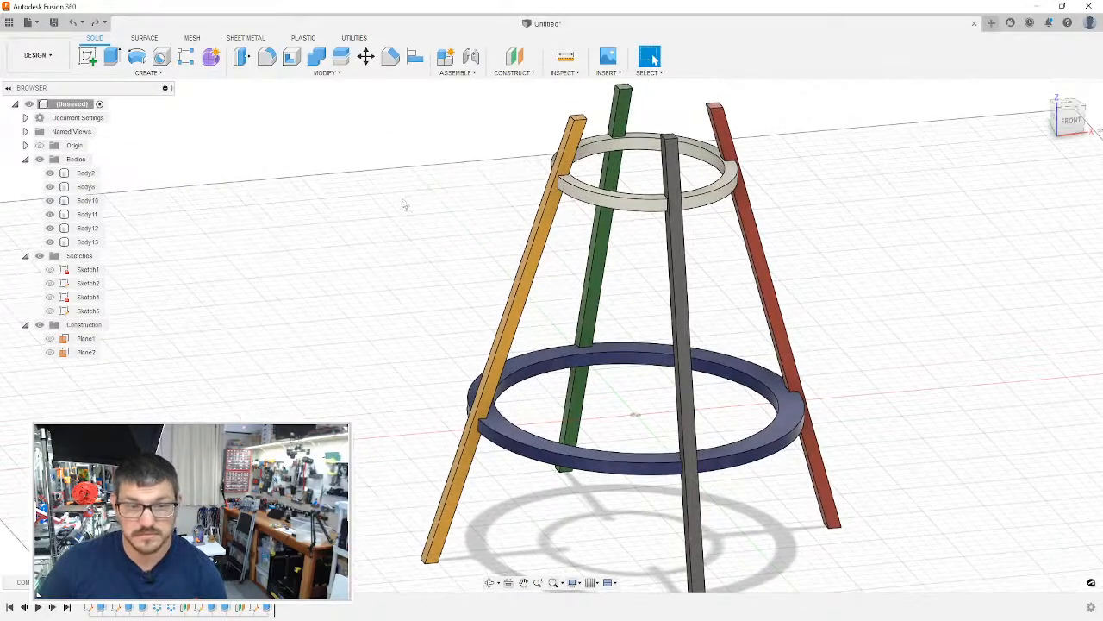
# Step: Switch component color cycling on for the stand and switch it off again
pyautogui.click(566, 73)
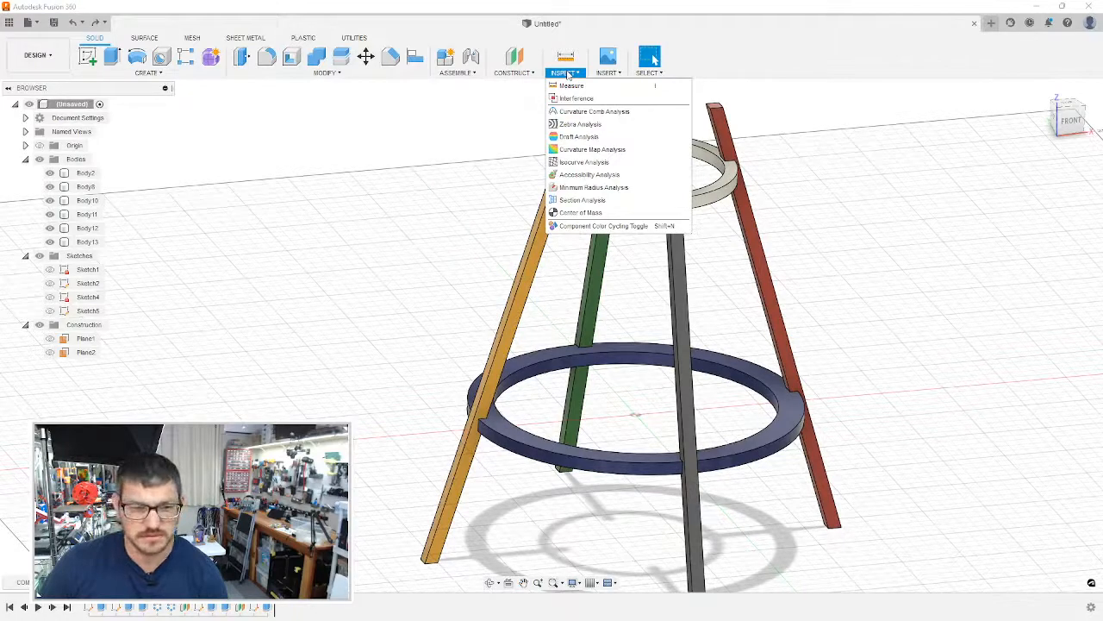
pyautogui.click(653, 226)
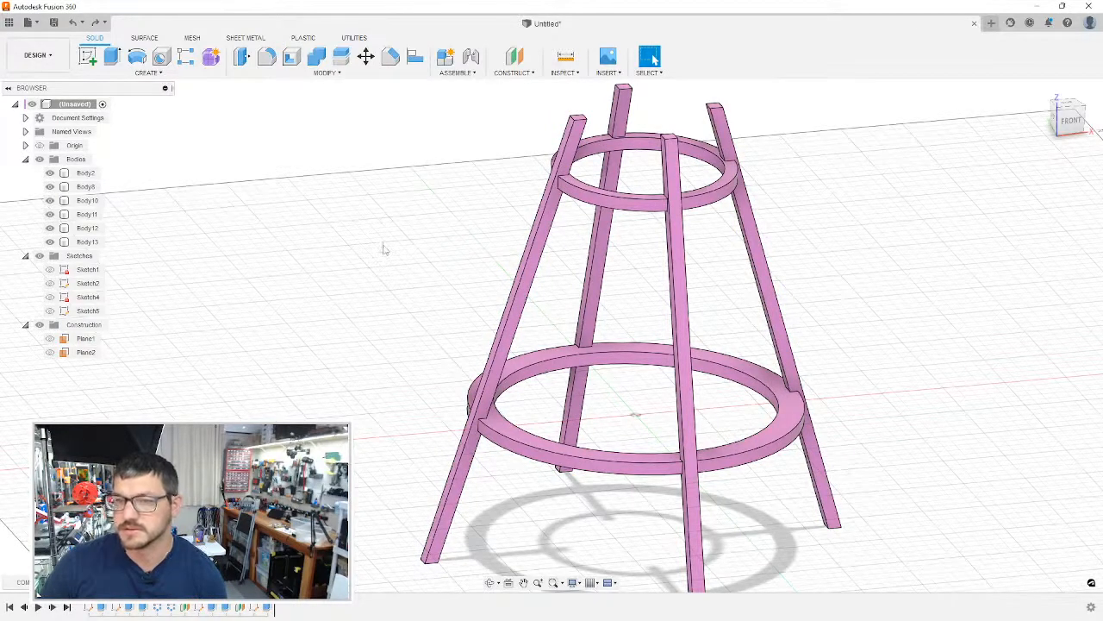
pyautogui.click(567, 74)
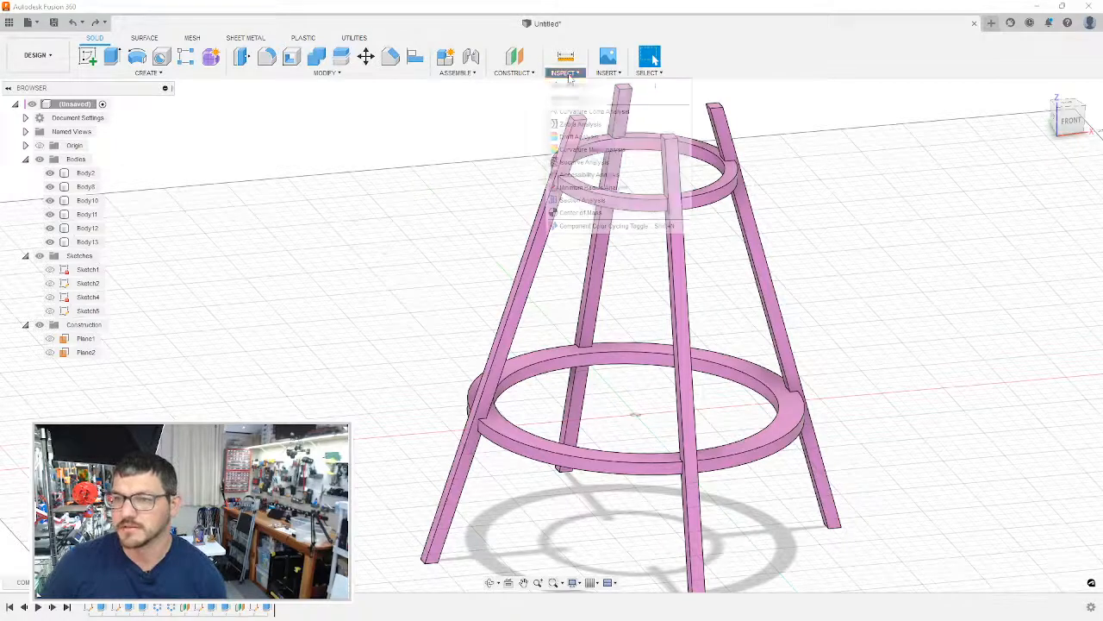
pyautogui.click(603, 225)
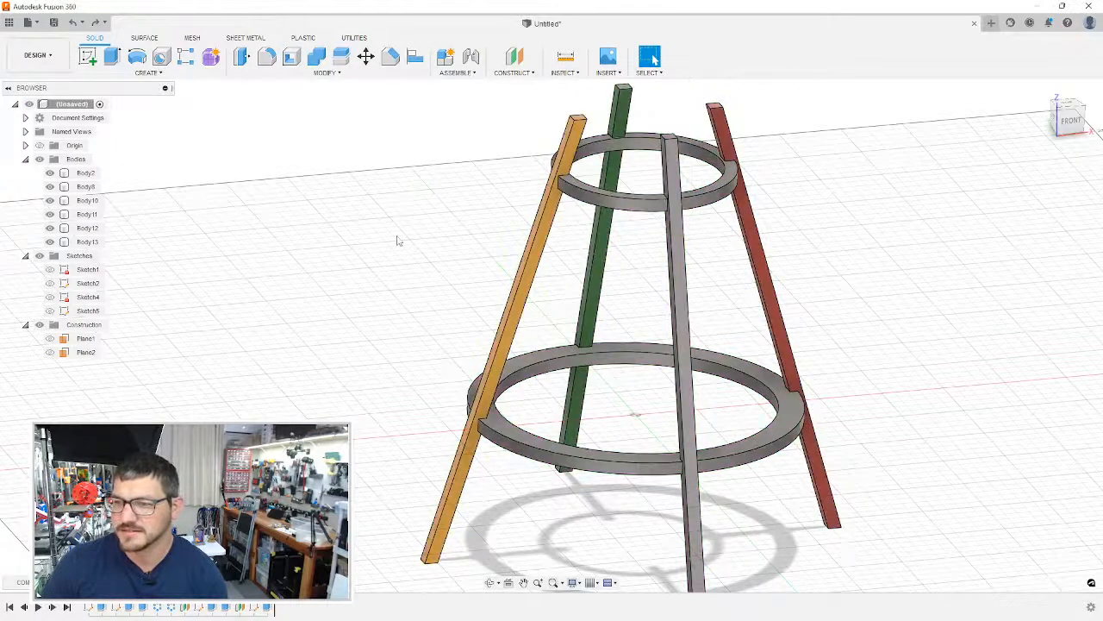
pyautogui.scroll(2, 398, 240)
pyautogui.scroll(-4, 399, 234)
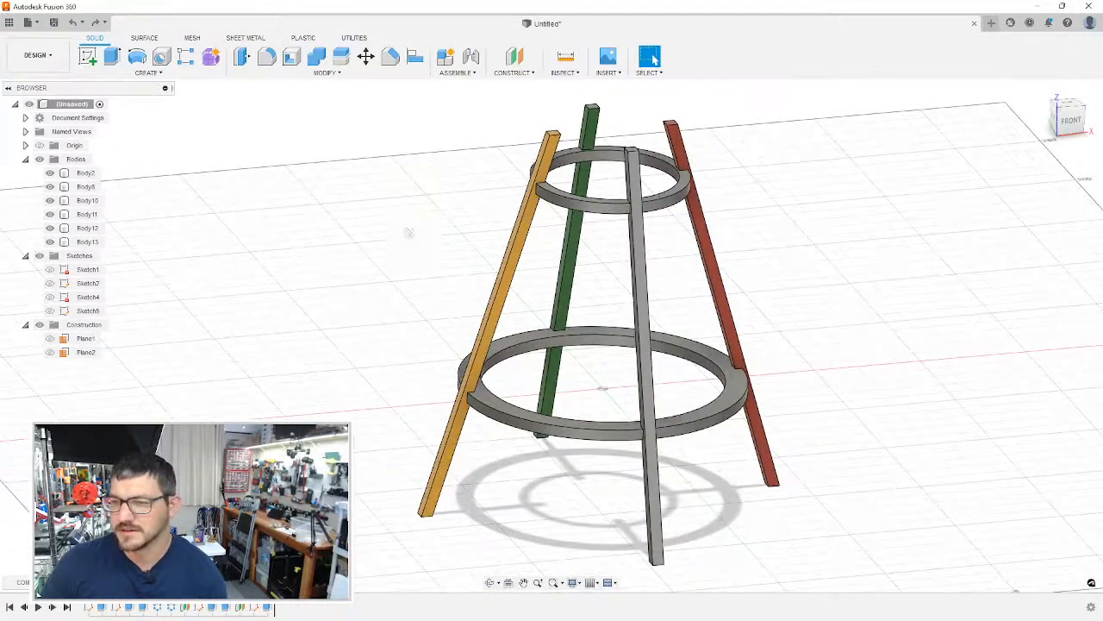
# Step: Search the appearance library for "red" and apply Paint - Metallic (Dark Grey) to the unpainted front leg
pyautogui.scroll(1, 406, 235)
pyautogui.press('a')
pyautogui.moveTo(823, 276); pyautogui.dragTo(794, 277, button='middle')
pyautogui.click(1095, 207)
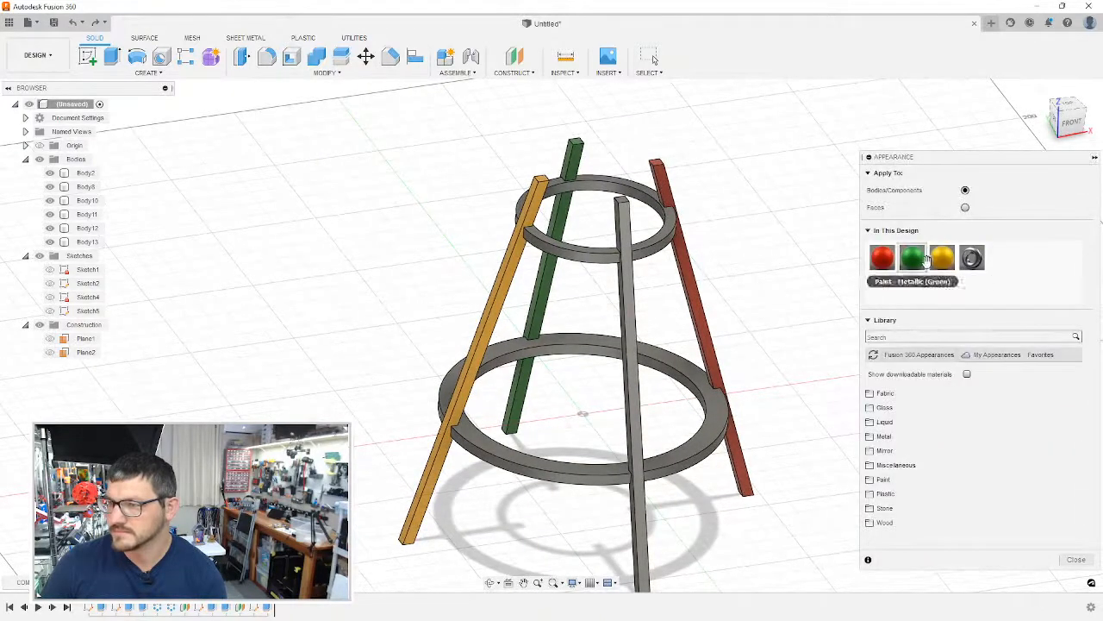
pyautogui.click(940, 336)
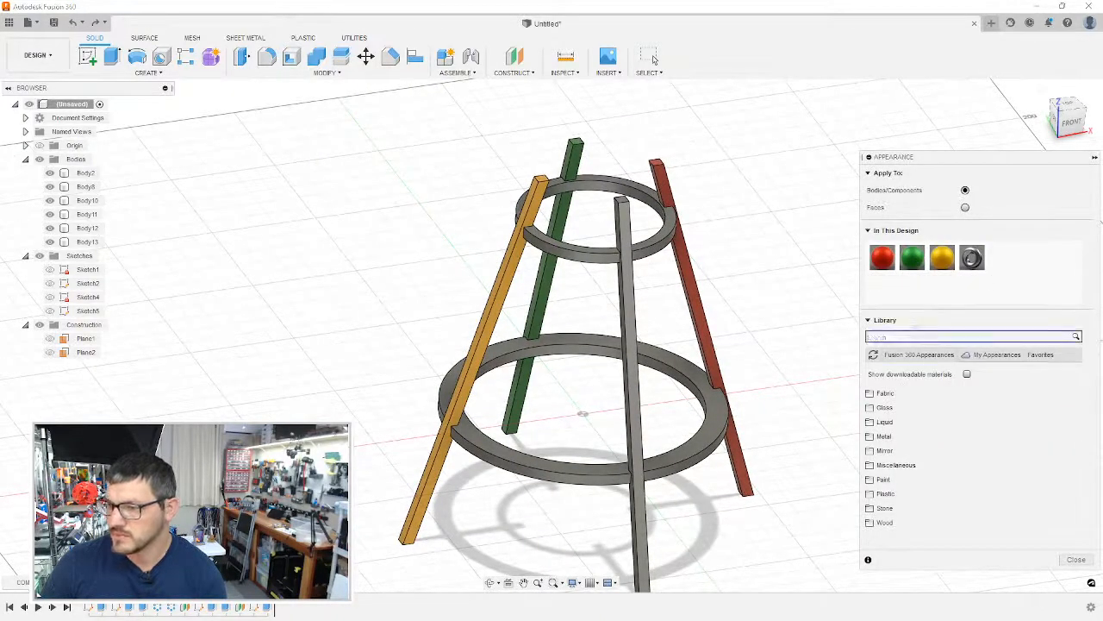
pyautogui.write('red')
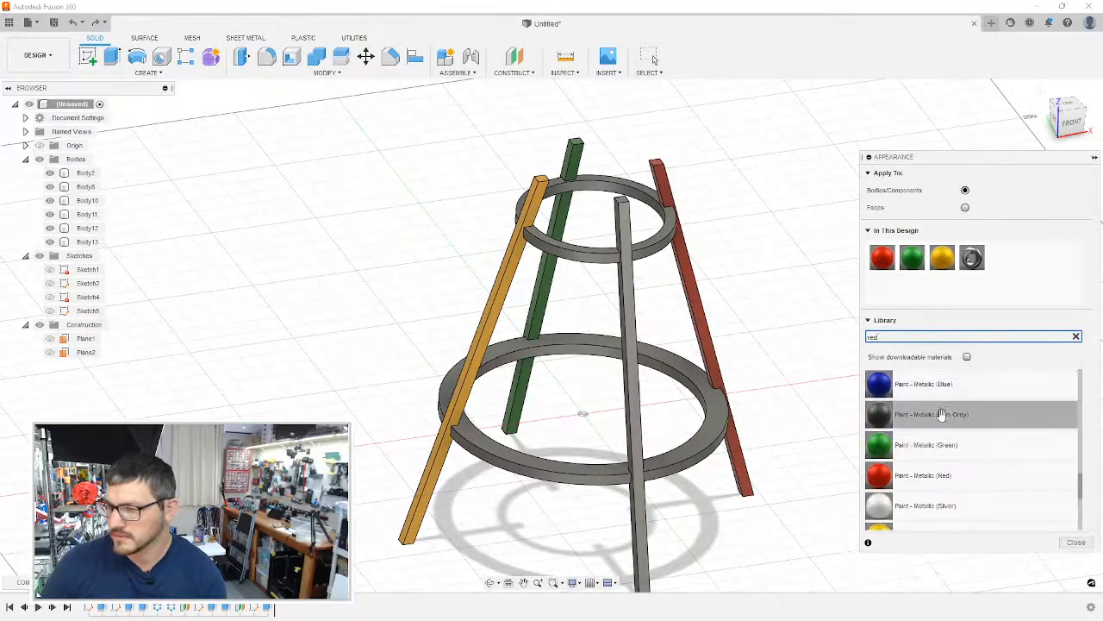
pyautogui.moveTo(939, 414)
pyautogui.mouseDown()
pyautogui.moveTo(665, 456)
pyautogui.moveTo(643, 511)
pyautogui.mouseUp()
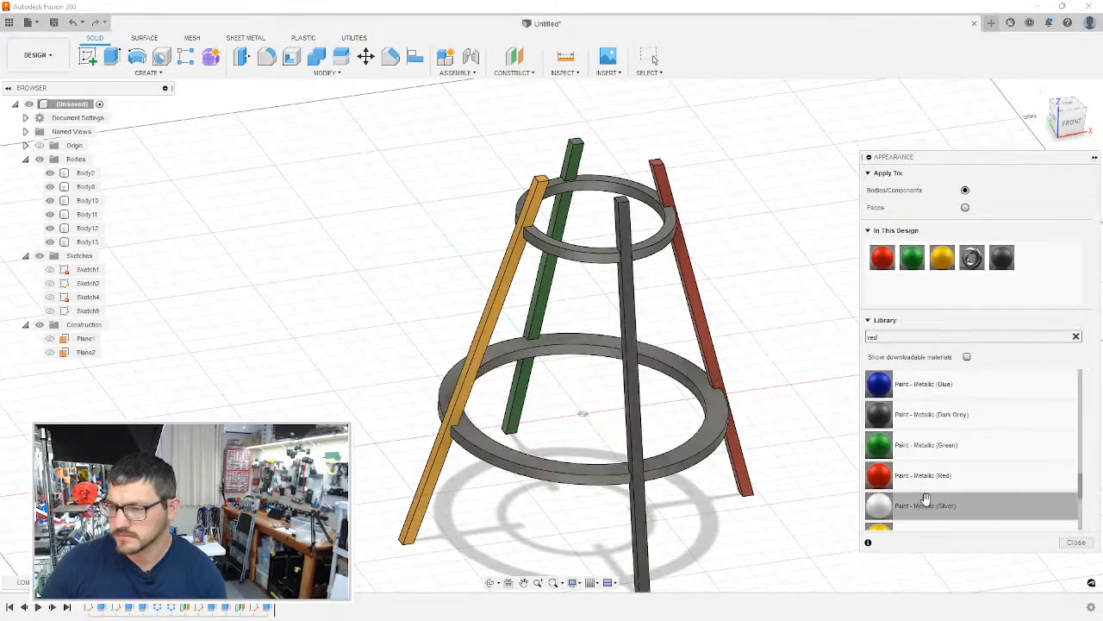
# Step: Apply Paint - Metallic (Silver) to the lower ring and Paint - Metallic (Blue) to the upper ring
pyautogui.moveTo(924, 505); pyautogui.dragTo(630, 473)
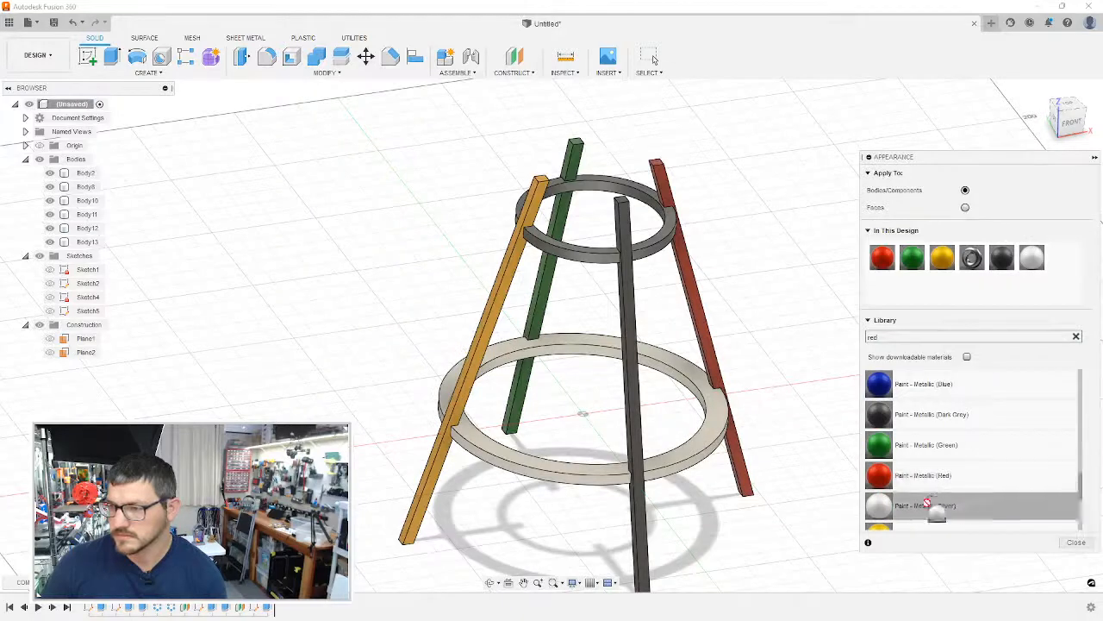
pyautogui.moveTo(897, 384)
pyautogui.mouseDown()
pyautogui.moveTo(885, 399)
pyautogui.moveTo(664, 357)
pyautogui.moveTo(660, 245)
pyautogui.mouseUp()
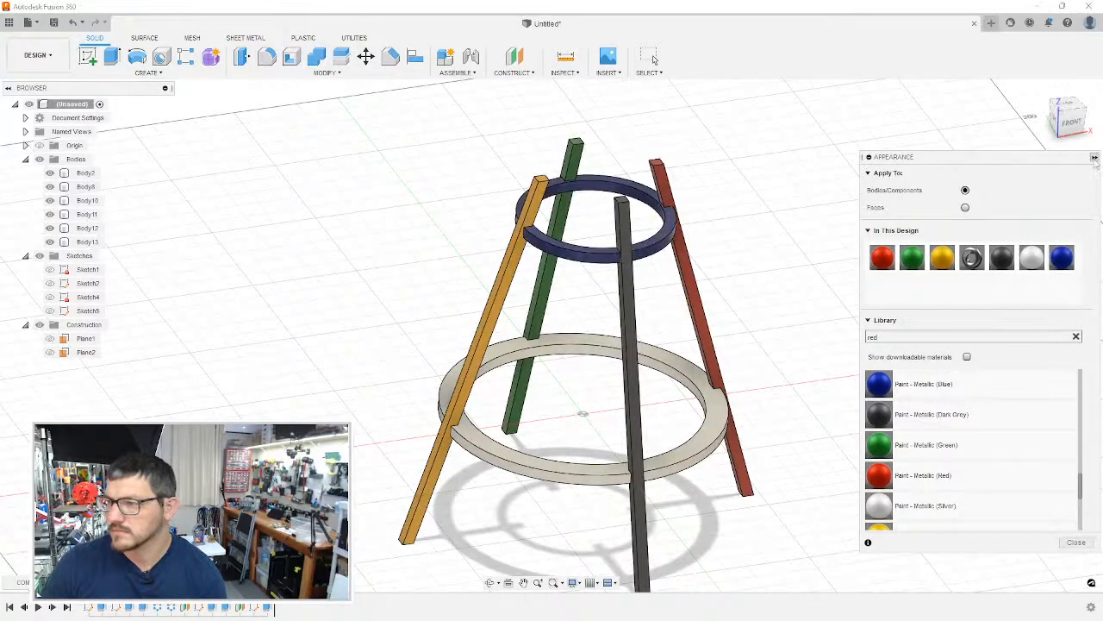
pyautogui.click(1095, 157)
pyautogui.keyDown('shift'); pyautogui.moveTo(769, 308); pyautogui.dragTo(772, 331, button='middle'); pyautogui.keyUp('shift')
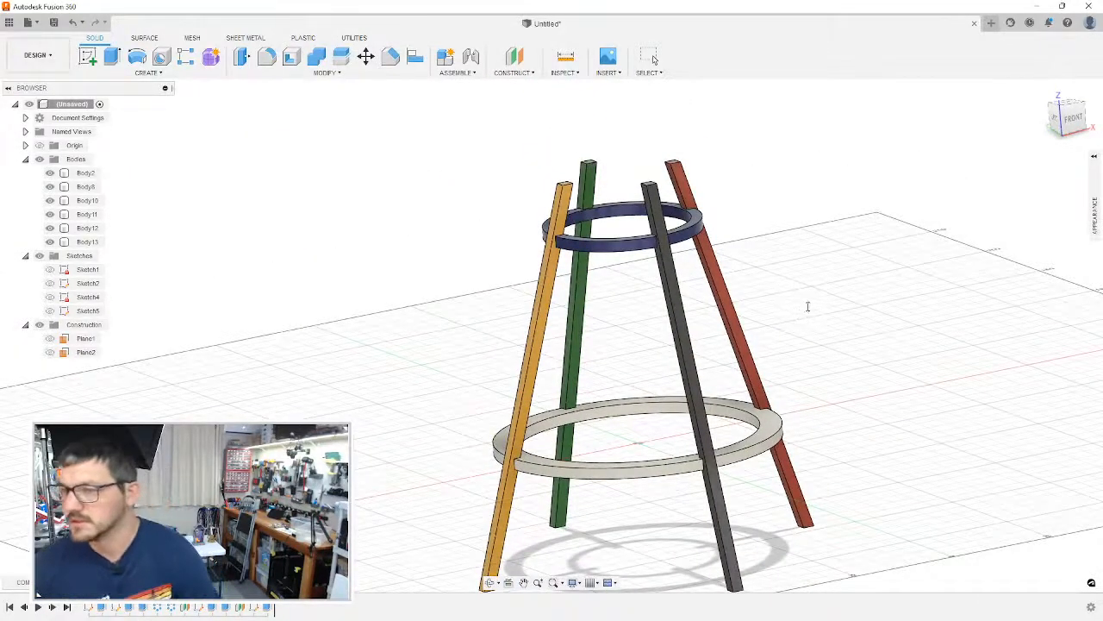
pyautogui.keyDown('shift'); pyautogui.moveTo(806, 285); pyautogui.dragTo(780, 299, button='middle'); pyautogui.keyUp('shift')
pyautogui.scroll(2, 784, 300)
pyautogui.scroll(-4, 785, 301)
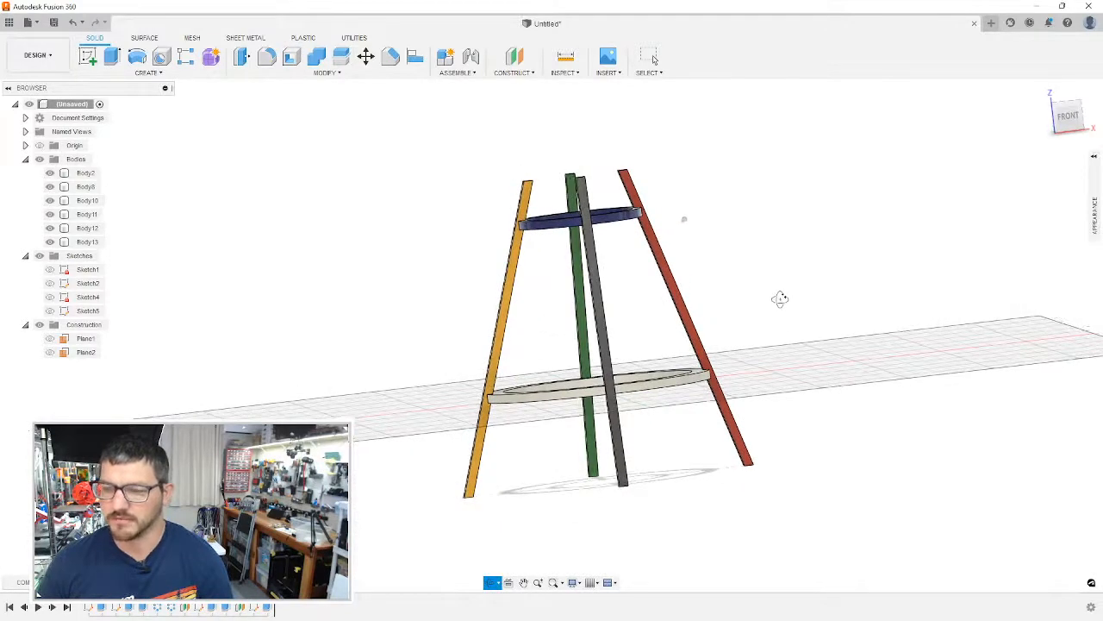
pyautogui.keyDown('shift'); pyautogui.moveTo(780, 300); pyautogui.dragTo(780, 298, button='middle'); pyautogui.keyUp('shift')
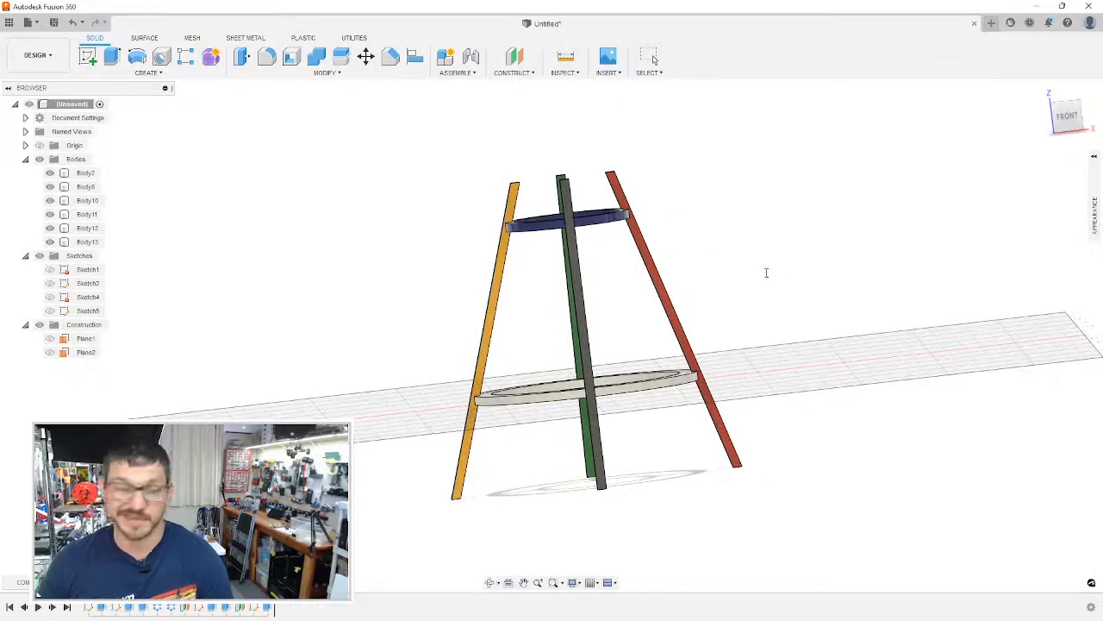
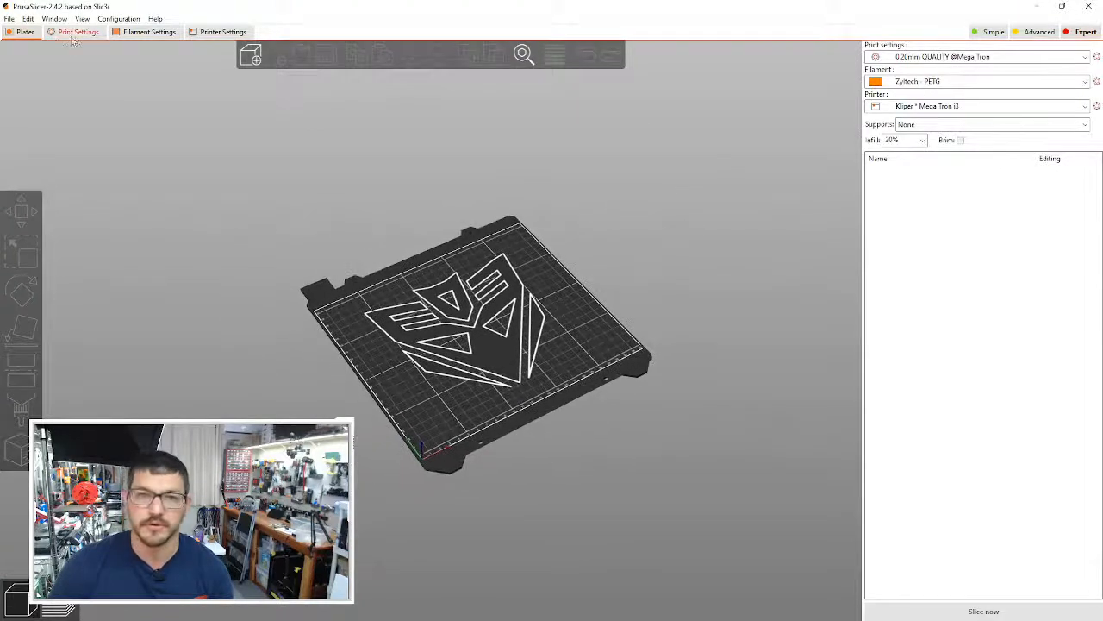
# Step: Switch to PrusaSlicer and import gloves rail x4.stl, gloves top ring.stl and gloves bottom ring.stl onto the bed
pyautogui.click(243, 57)
pyautogui.press('Escape')
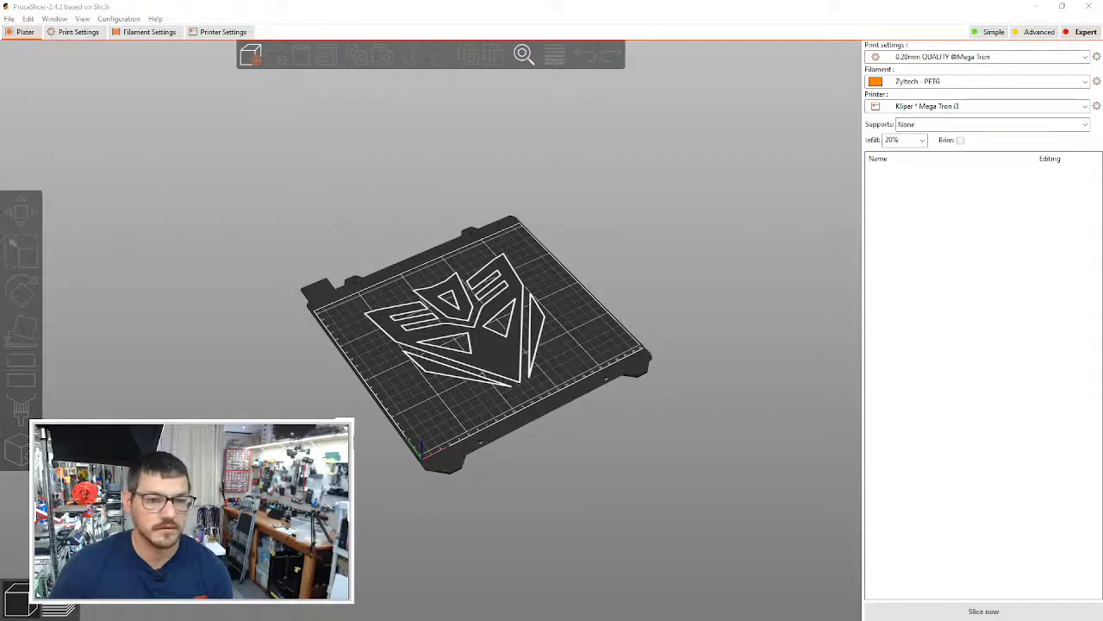
pyautogui.moveTo(505, 273); pyautogui.dragTo(486, 270)
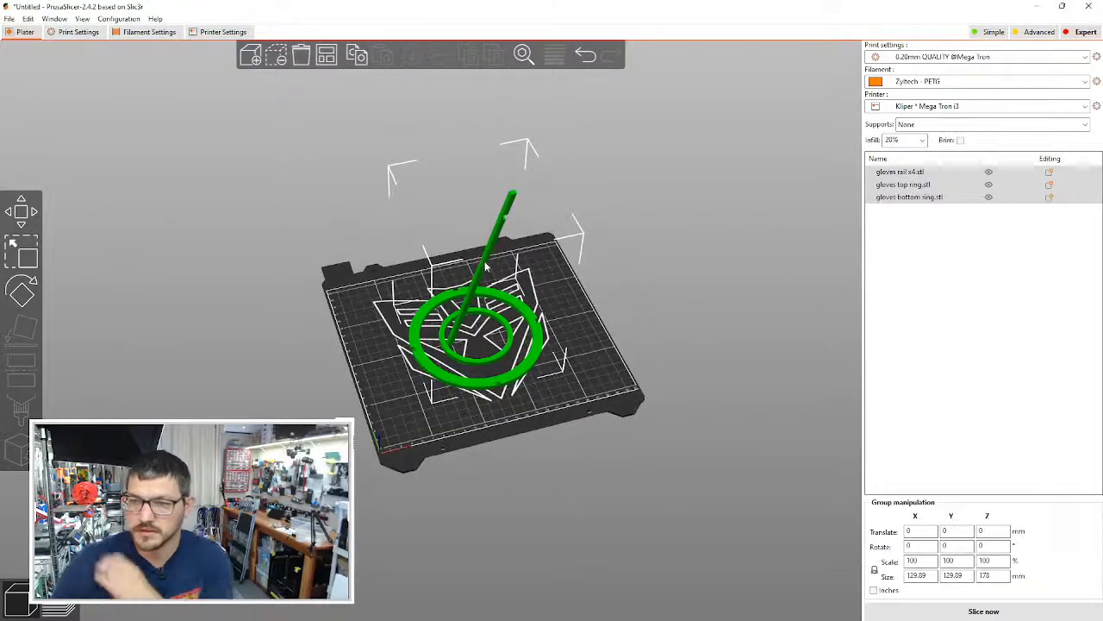
# Step: Lay the upright rail flat on the bed with Place on face and auto-arrange the three parts
pyautogui.click(546, 259)
pyautogui.click(493, 247)
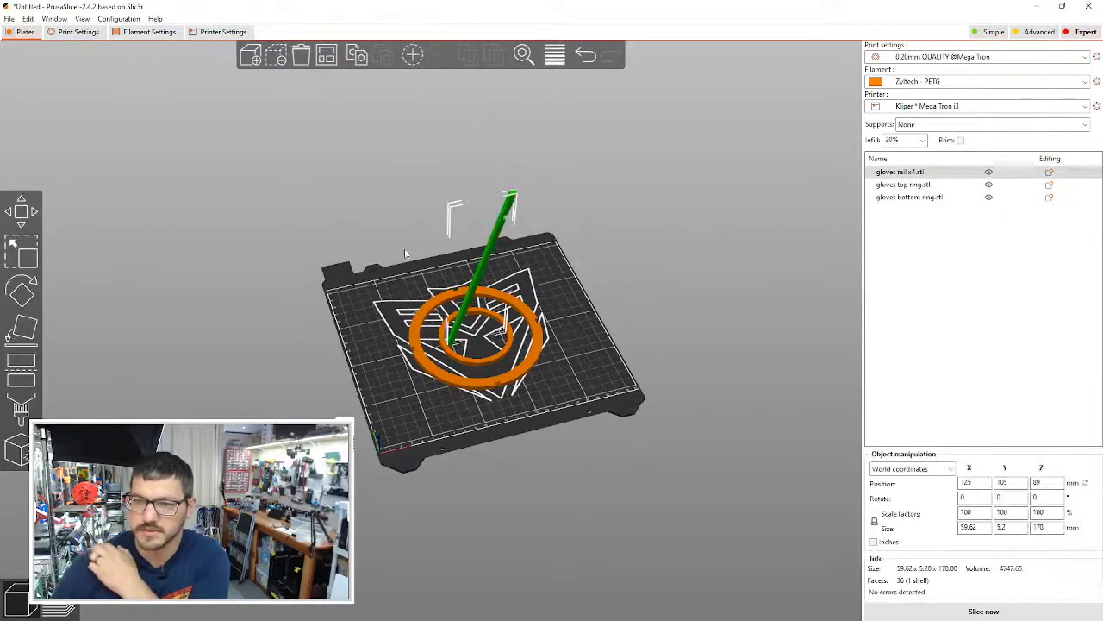
pyautogui.click(24, 332)
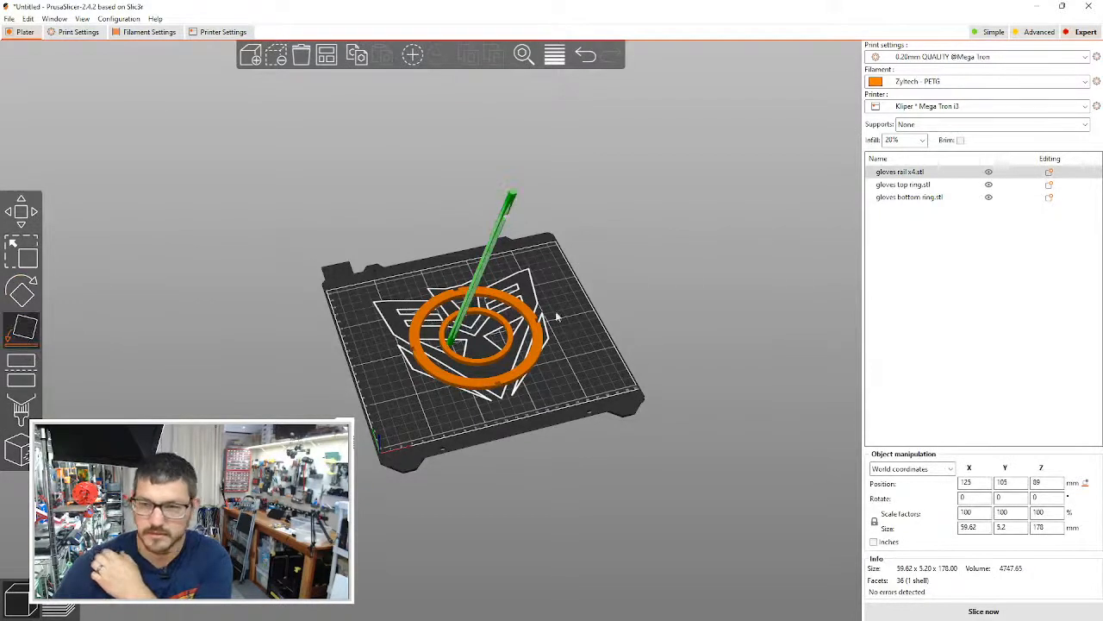
pyautogui.click(488, 268)
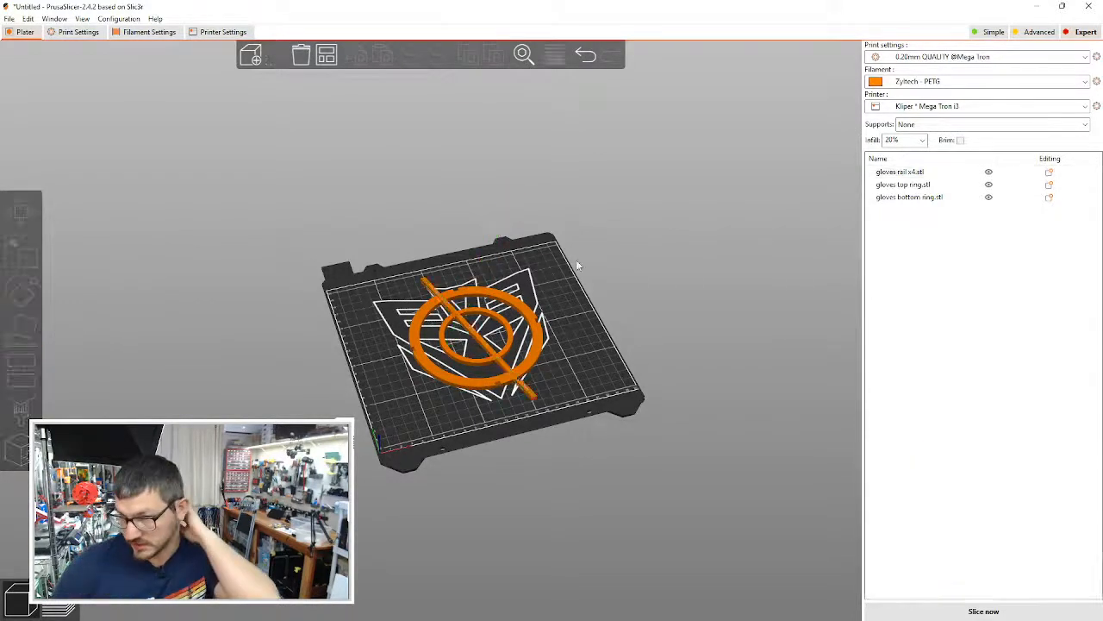
pyautogui.click(327, 55)
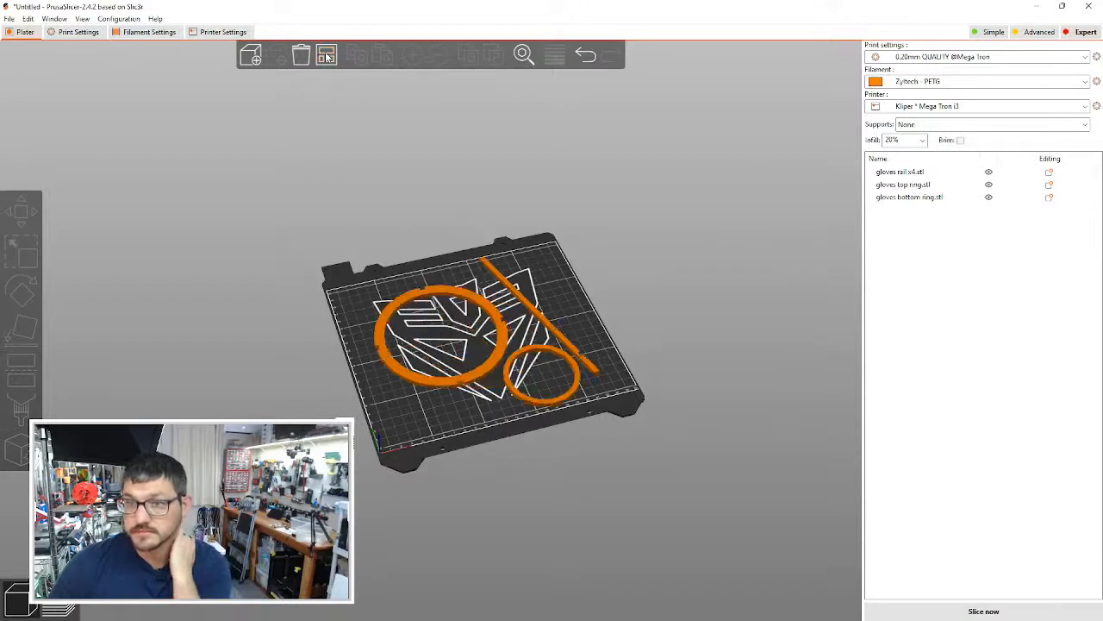
# Step: Make three copies of the flat rail and auto-arrange all parts
pyautogui.click(532, 306)
pyautogui.click(356, 55)
pyautogui.click(383, 55)
pyautogui.click(383, 56)
pyautogui.click(383, 55)
pyautogui.click(326, 55)
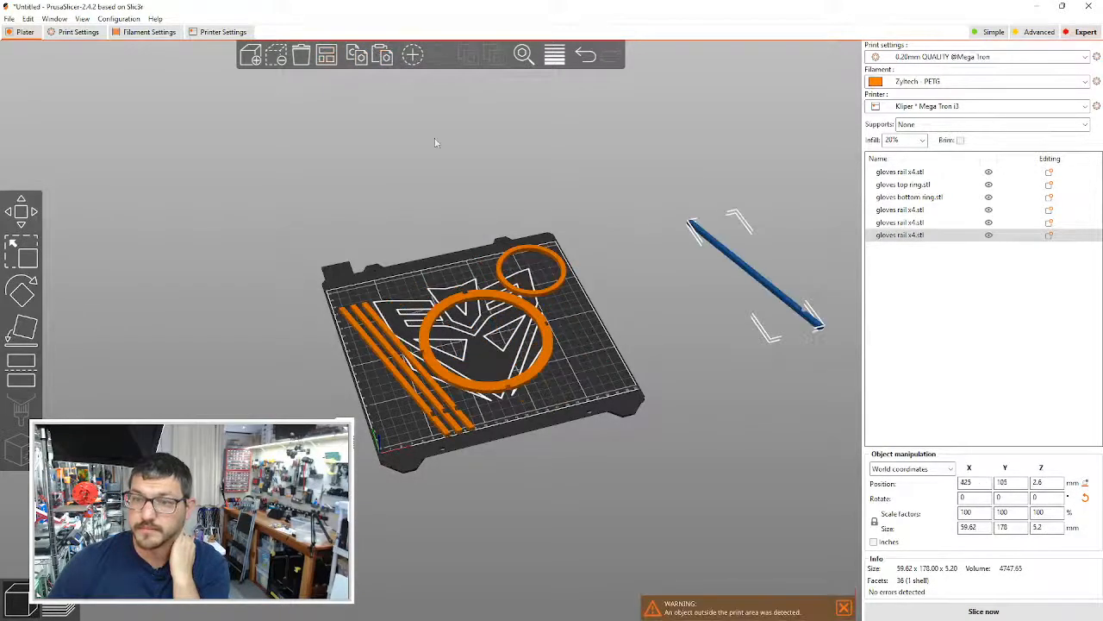
# Step: Nest the top ring inside the bottom ring and move both rings together toward the bed's rear right corner
pyautogui.click(542, 192)
pyautogui.moveTo(543, 192); pyautogui.dragTo(487, 384)
pyautogui.click(541, 289)
pyautogui.moveTo(541, 280); pyautogui.dragTo(631, 330)
pyautogui.keyDown('ctrl'); pyautogui.click(528, 322); pyautogui.keyUp('ctrl')
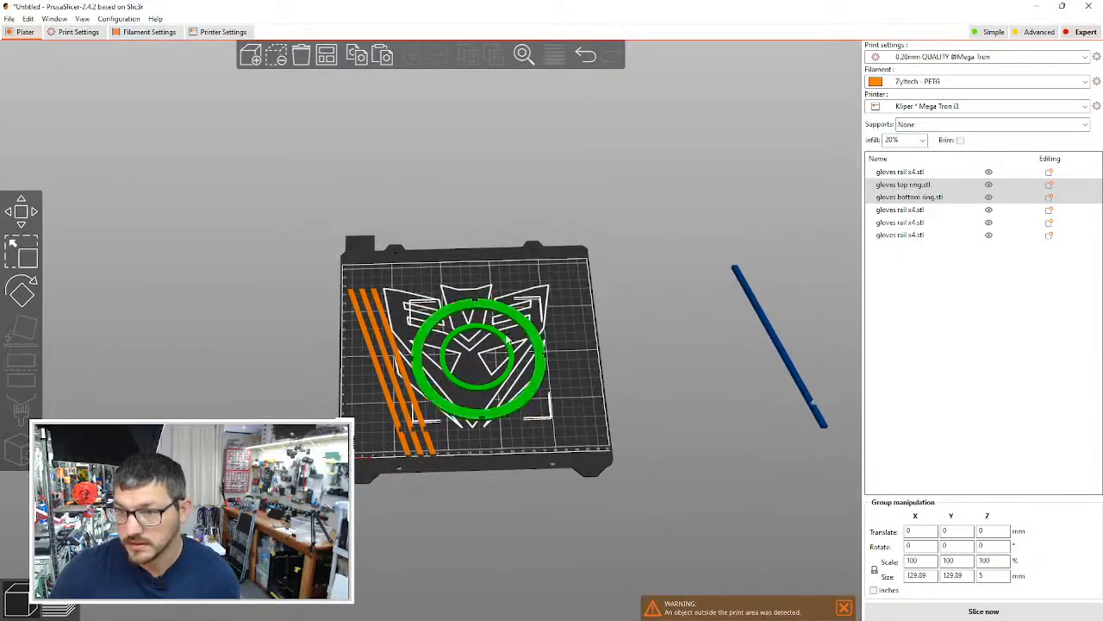
pyautogui.keyDown('ctrl'); pyautogui.click(509, 344); pyautogui.keyUp('ctrl')
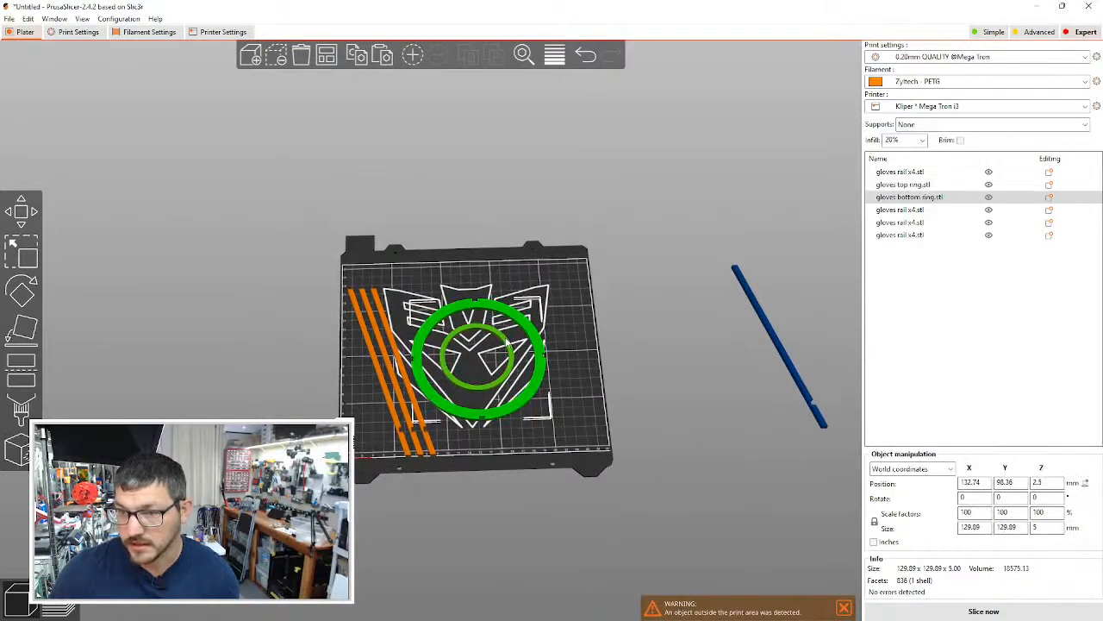
pyautogui.keyDown('ctrl'); pyautogui.click(529, 311); pyautogui.keyUp('ctrl')
pyautogui.moveTo(528, 311); pyautogui.dragTo(553, 295)
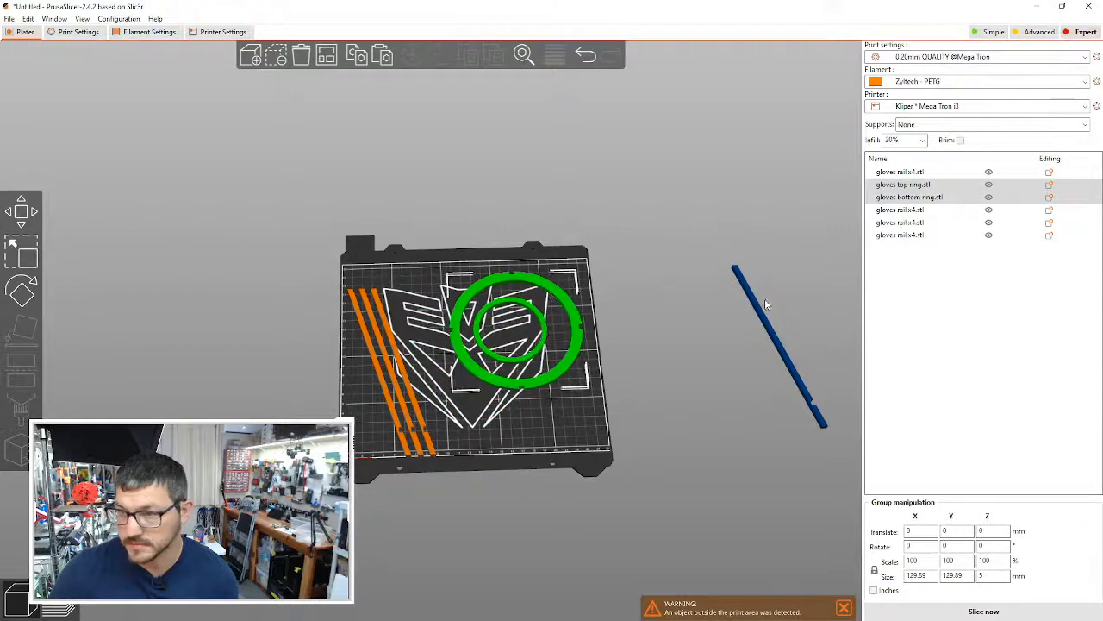
# Step: Move the off-bed rail beside the other three, group the rails inside the print area, and nudge the top ring within the bottom ring
pyautogui.moveTo(757, 310); pyautogui.dragTo(383, 334)
pyautogui.click(396, 333)
pyautogui.click(391, 334)
pyautogui.keyDown('ctrl'); pyautogui.click(382, 338); pyautogui.keyUp('ctrl')
pyautogui.keyDown('ctrl'); pyautogui.click(371, 344); pyautogui.keyUp('ctrl')
pyautogui.click(683, 391)
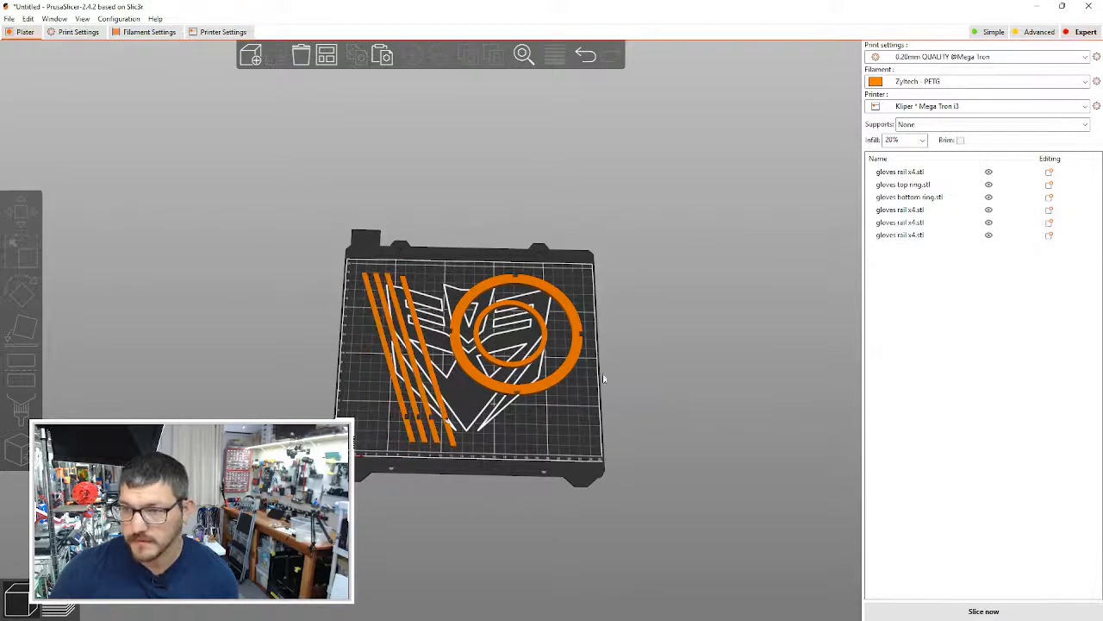
pyautogui.moveTo(605, 370); pyautogui.dragTo(610, 393)
pyautogui.moveTo(527, 350)
pyautogui.mouseDown()
pyautogui.moveTo(534, 356)
pyautogui.moveTo(529, 344)
pyautogui.mouseUp()
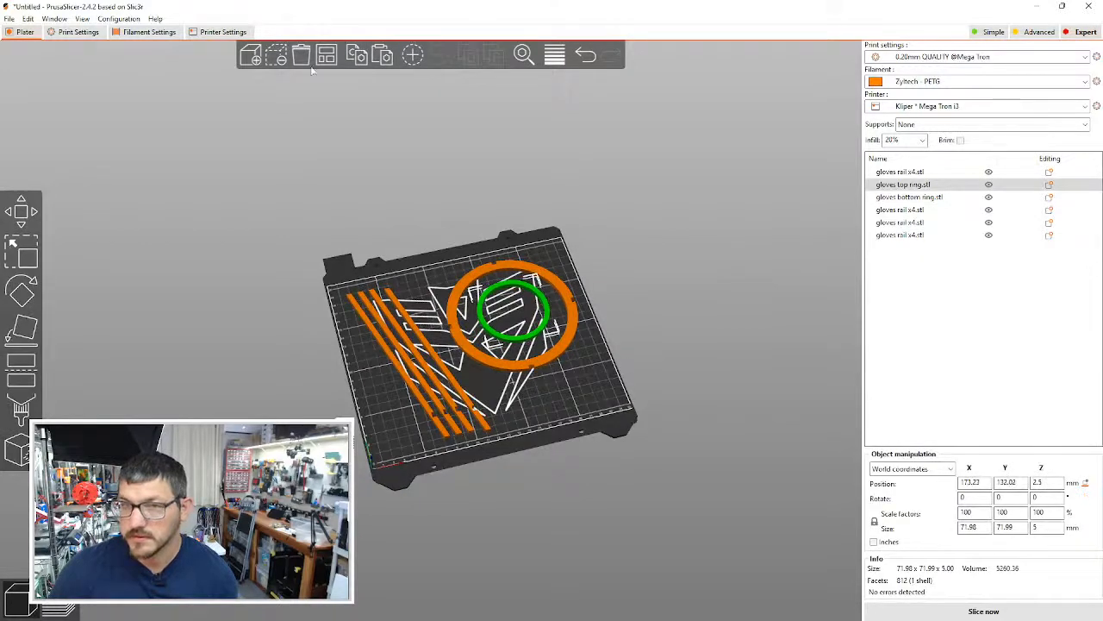
# Step: Set the minimum number of vertical shell perimeters to 3 in the print settings and return to the build plate
pyautogui.click(68, 34)
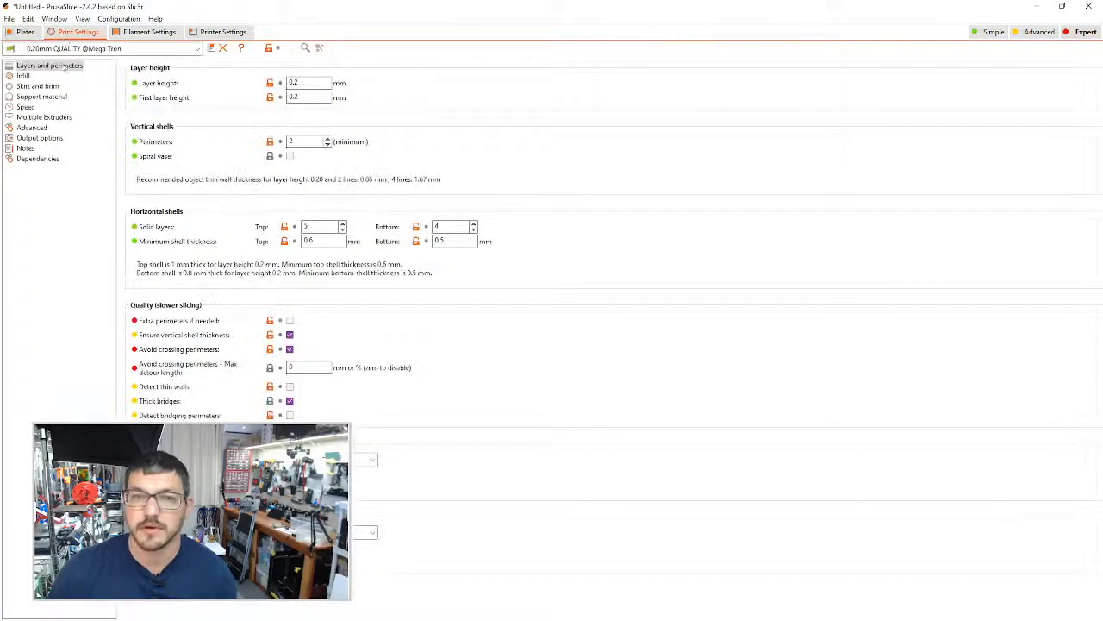
pyautogui.click(328, 139)
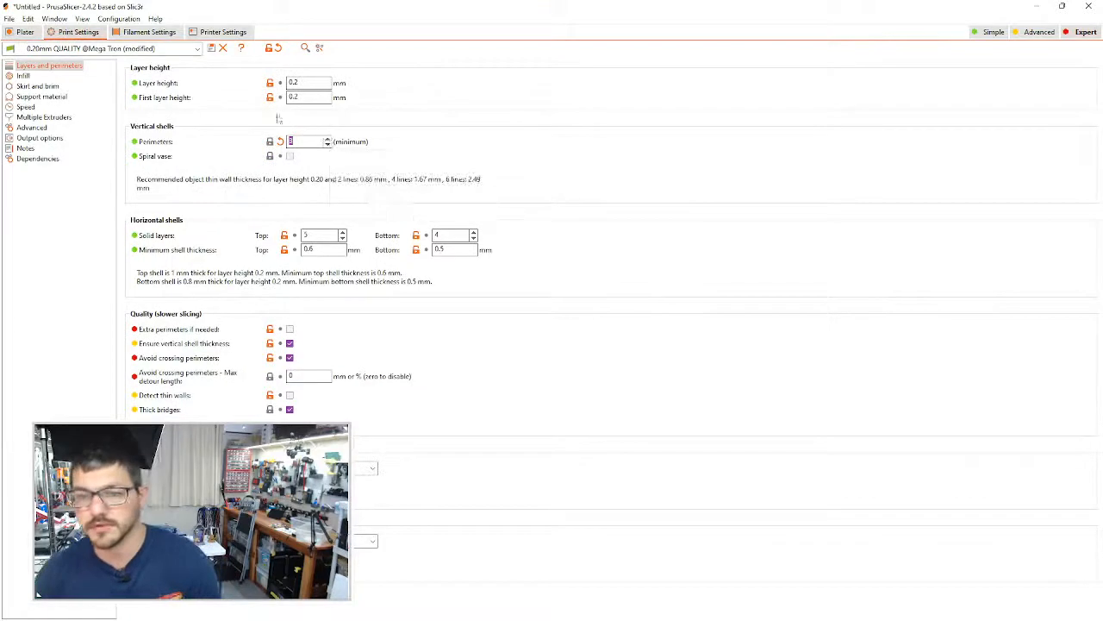
pyautogui.click(25, 32)
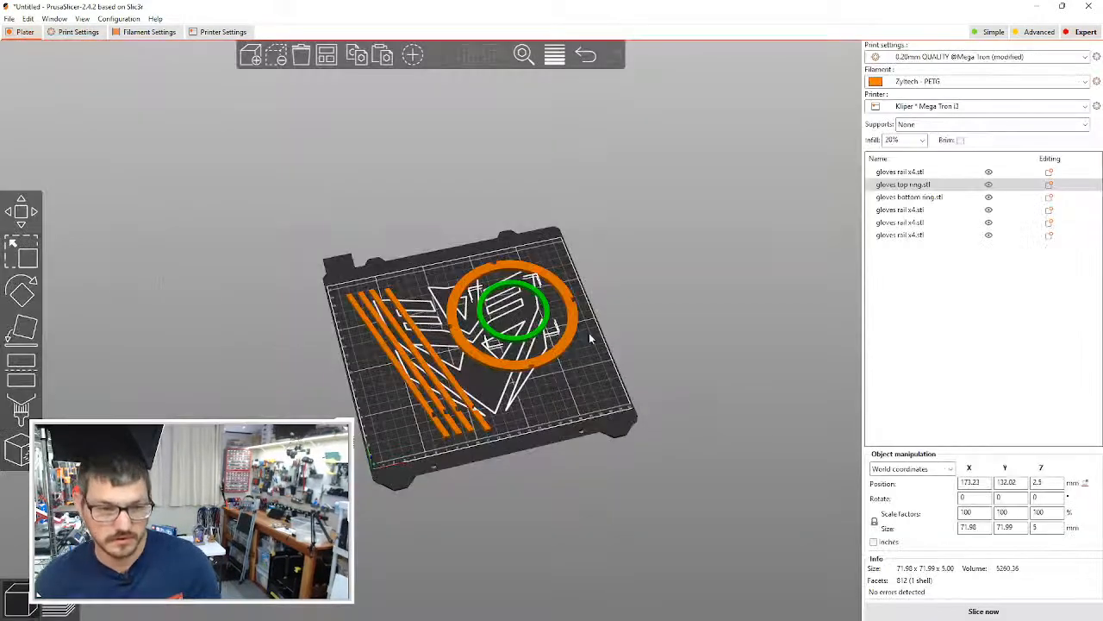
# Step: Shift the outlying fourth rail closer in line with the other three and readjust the top ring inside the bottom ring
pyautogui.scroll(5, 433, 345)
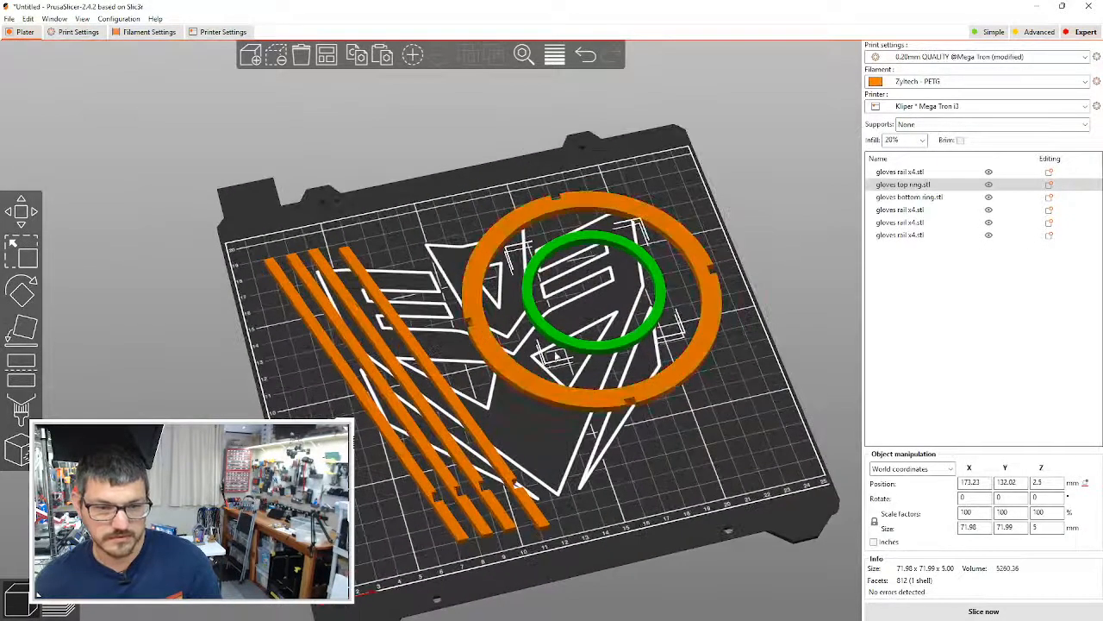
pyautogui.click(720, 430)
pyautogui.moveTo(720, 430); pyautogui.dragTo(682, 429)
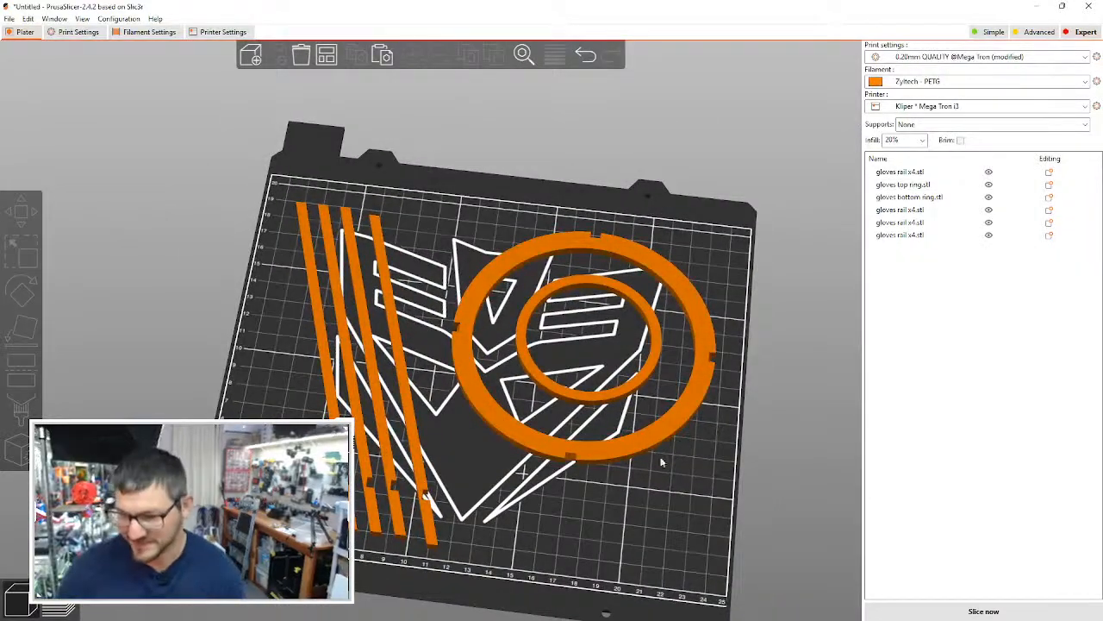
pyautogui.moveTo(575, 505); pyautogui.dragTo(545, 534)
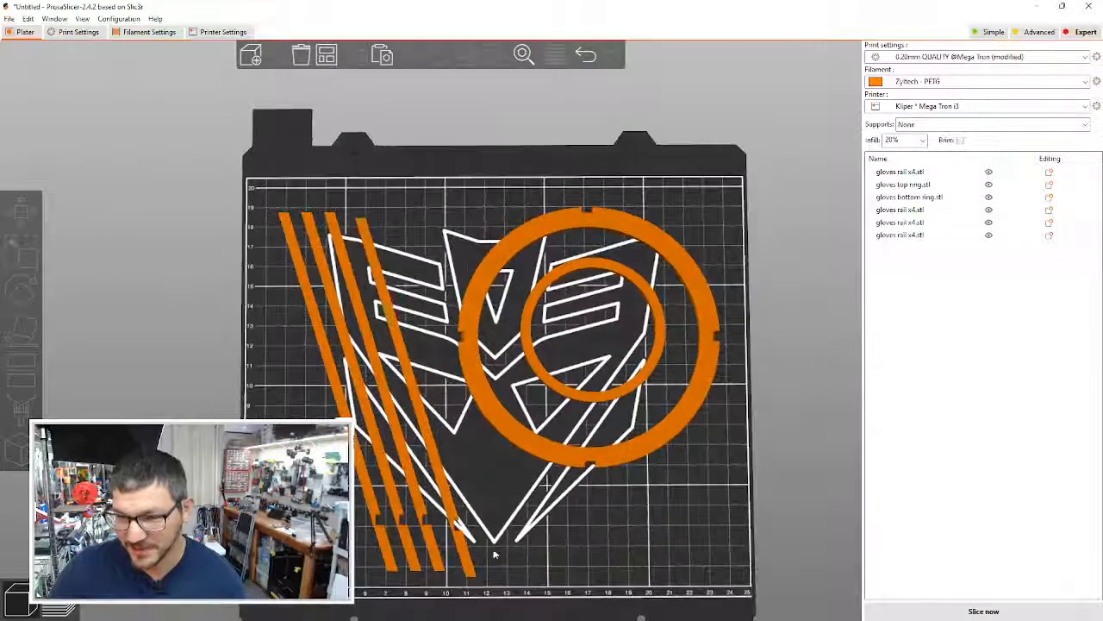
pyautogui.click(457, 535)
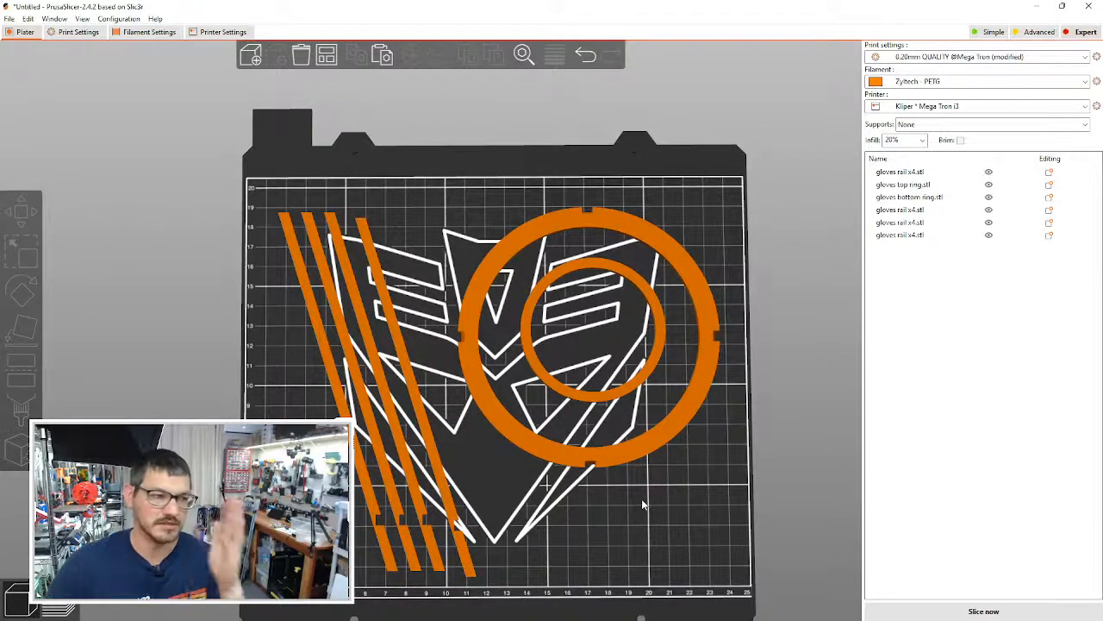
pyautogui.moveTo(643, 500); pyautogui.dragTo(678, 477, button='middle')
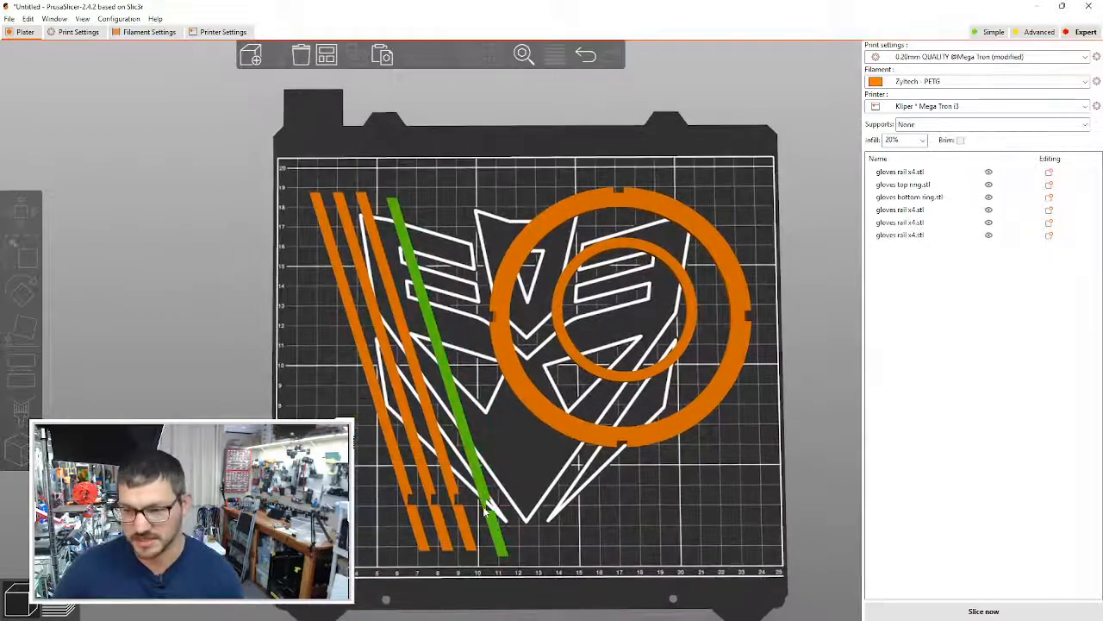
pyautogui.moveTo(485, 508); pyautogui.dragTo(477, 502)
pyautogui.click(506, 524)
pyautogui.moveTo(608, 488); pyautogui.dragTo(554, 504, button='middle')
pyautogui.click(575, 398)
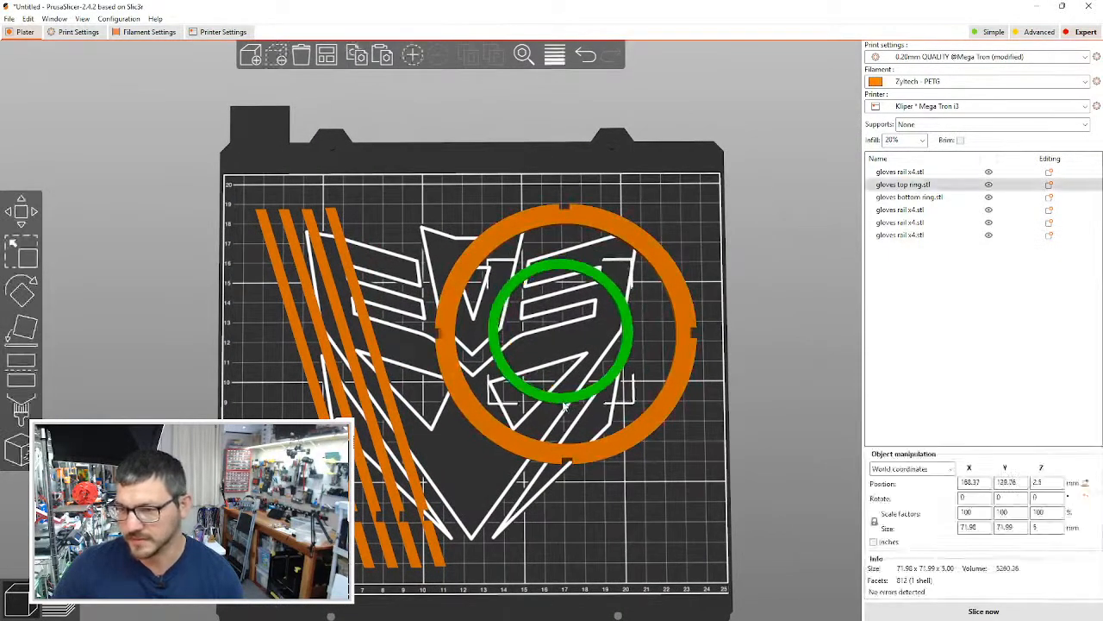
# Step: Add object-specific infill settings to the gloves bottom ring and select its new infill entry
pyautogui.click(681, 355)
pyautogui.click(1049, 199)
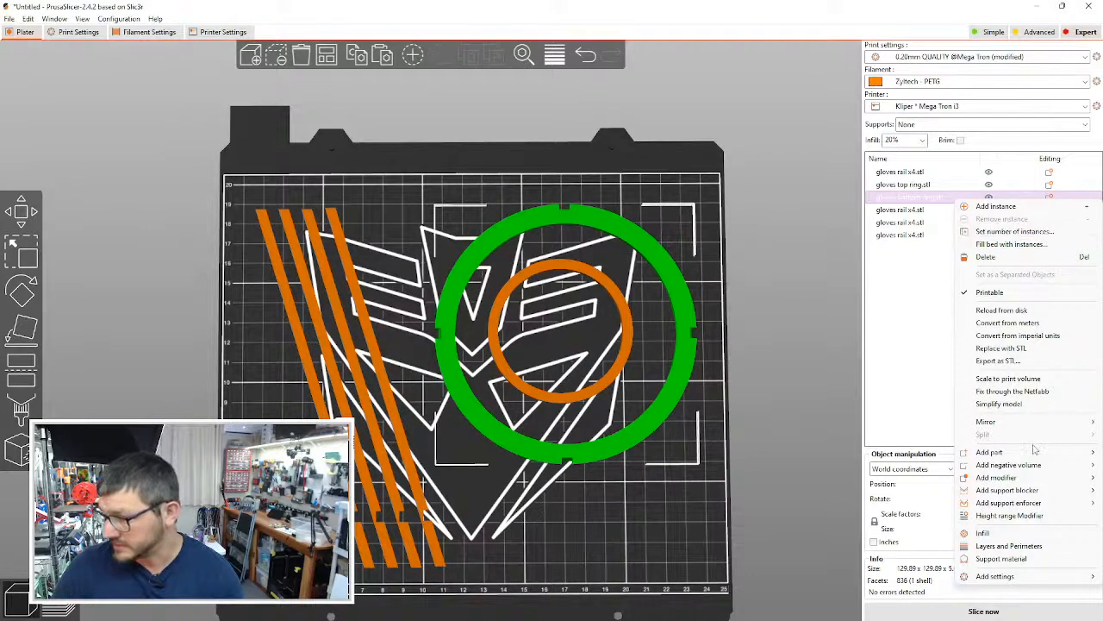
pyautogui.click(1039, 533)
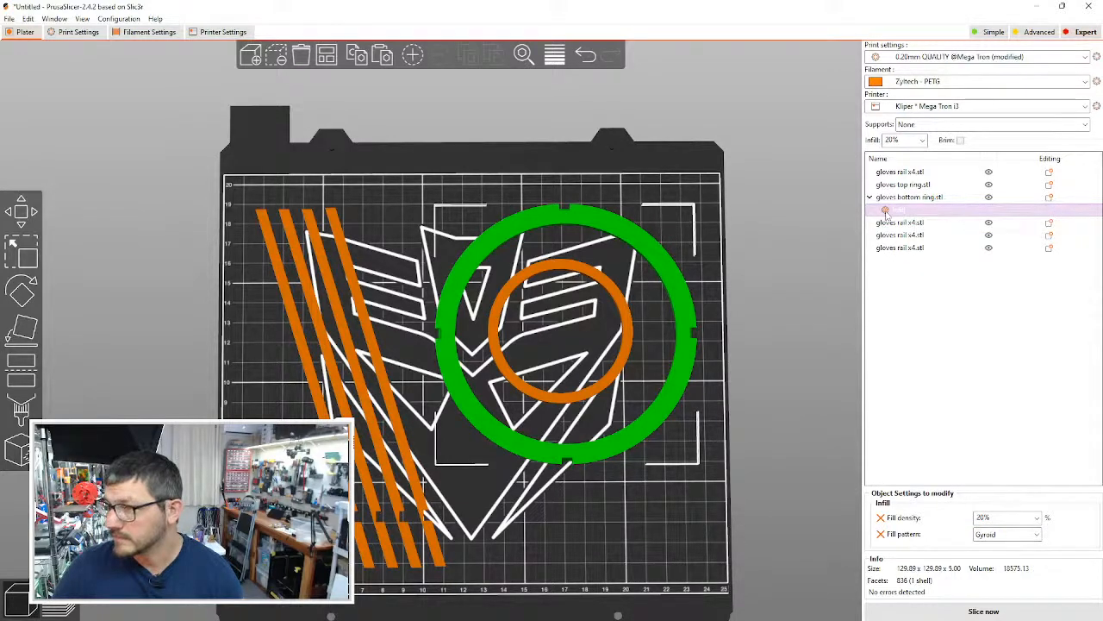
pyautogui.click(968, 392)
pyautogui.click(907, 211)
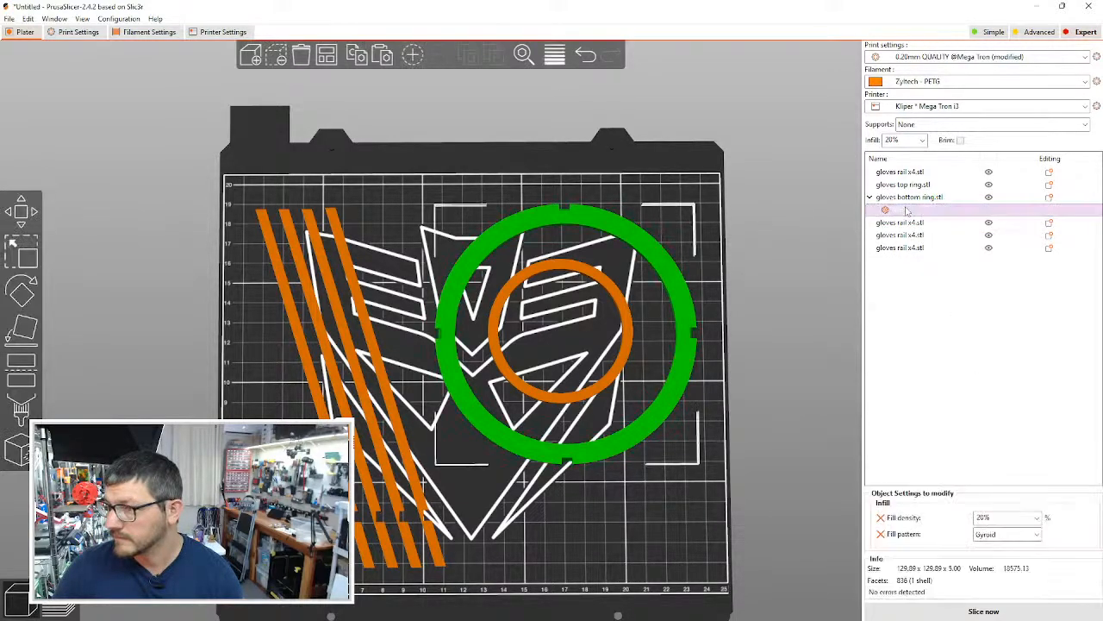
# Step: Set the bottom ring's fill density to 50% and its fill pattern to Adaptive Cubic, and deselect it
pyautogui.click(1039, 517)
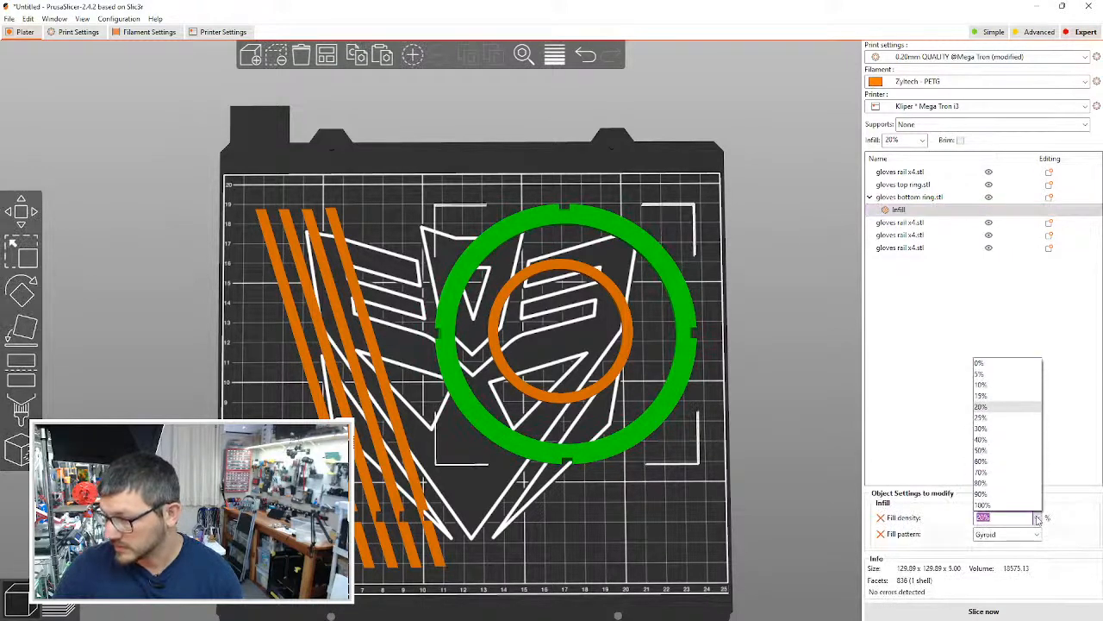
pyautogui.click(1009, 450)
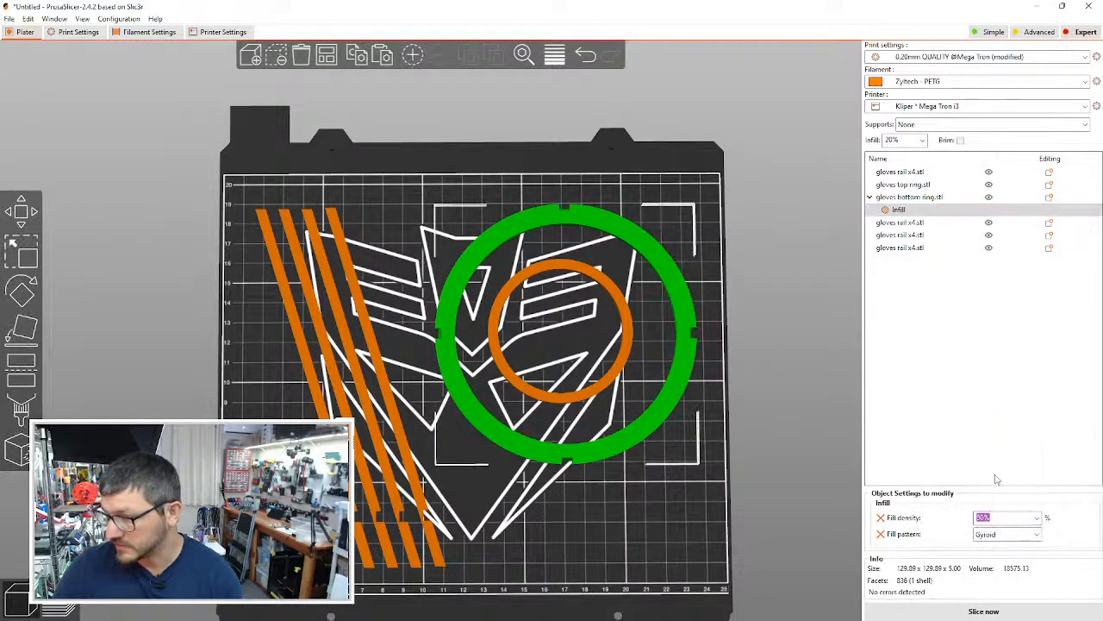
pyautogui.click(1037, 534)
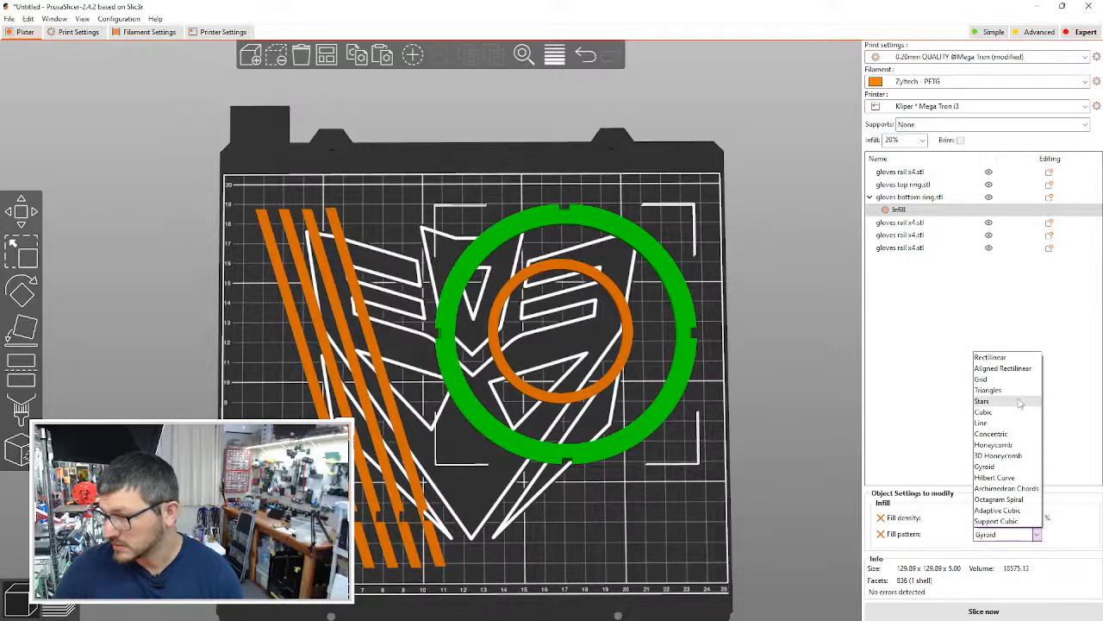
pyautogui.click(1014, 512)
pyautogui.click(951, 337)
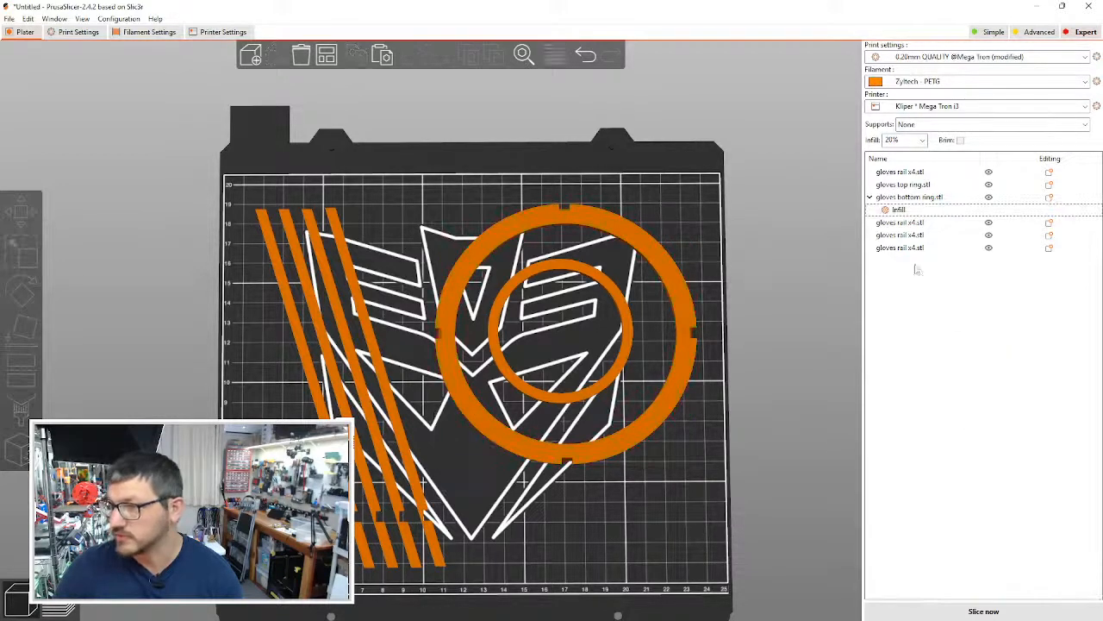
# Step: Set the general infill for the remaining parts to 10% and slice the plate
pyautogui.click(923, 139)
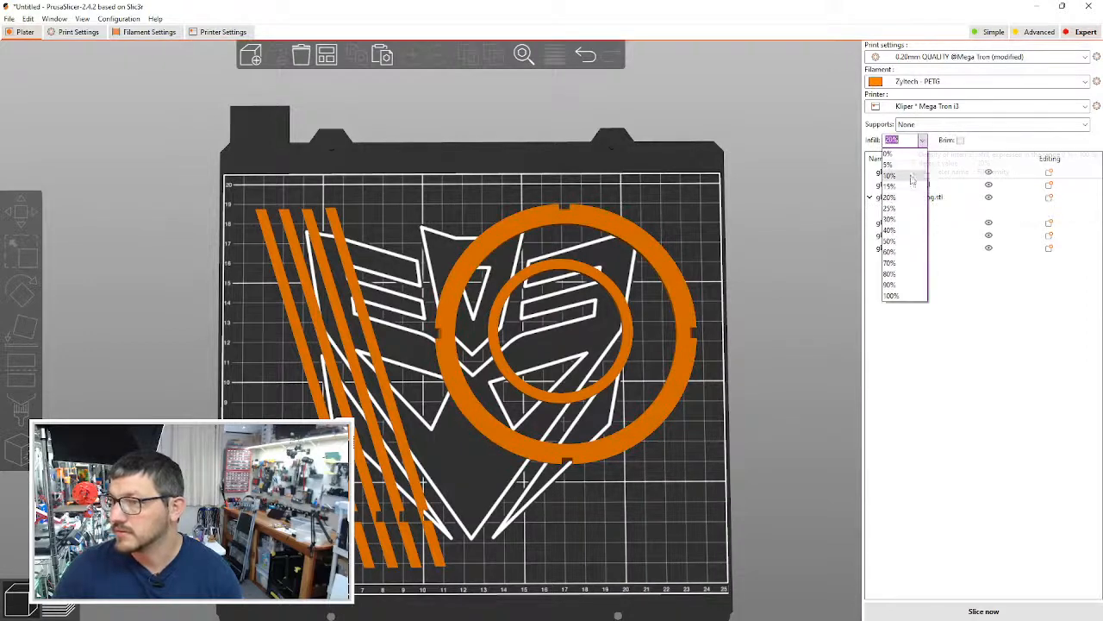
pyautogui.click(897, 171)
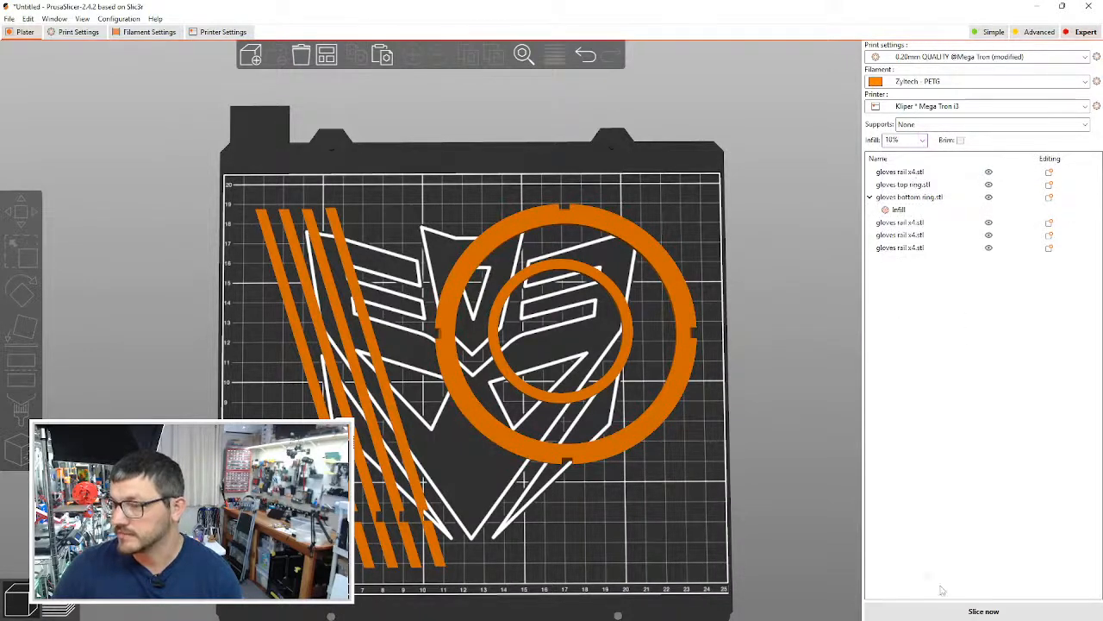
pyautogui.click(984, 611)
# Step: Lower the layer preview to a height of 1.20 mm and examine the infill and perimeters of the rings and around the rail notches
pyautogui.moveTo(495, 508); pyautogui.dragTo(516, 494, button='middle')
pyautogui.moveTo(831, 53); pyautogui.dragTo(815, 480)
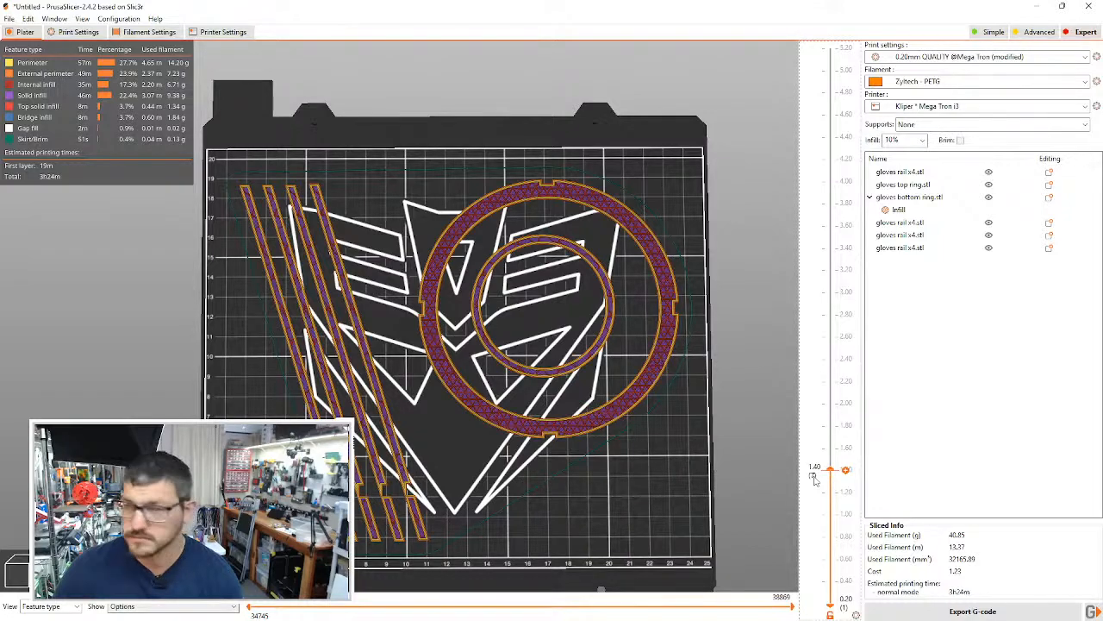
pyautogui.scroll(10, 787, 502)
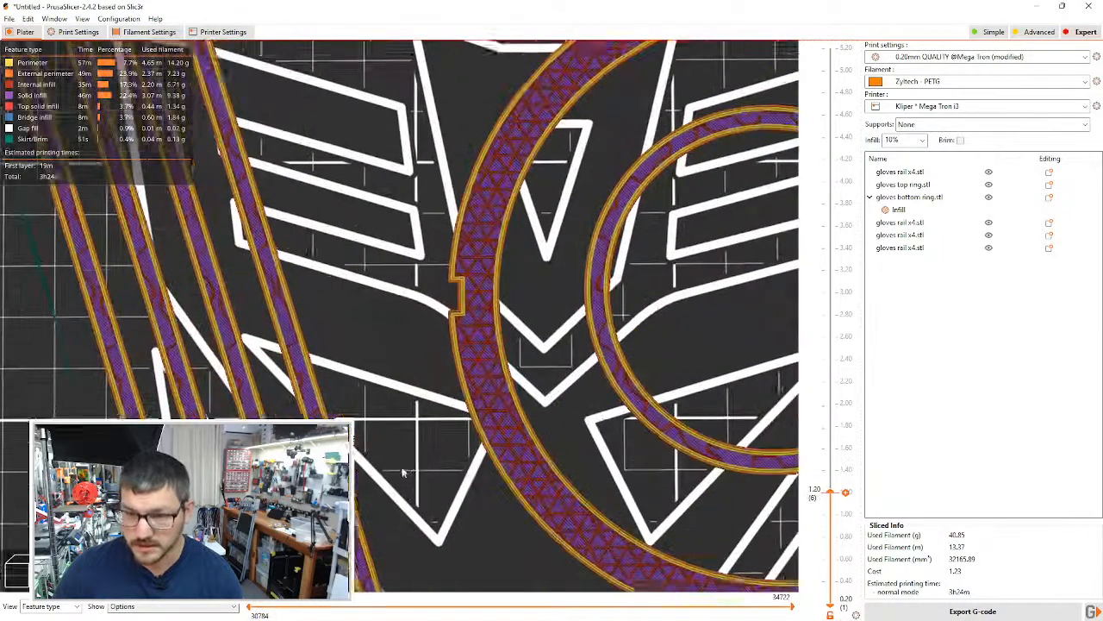
pyautogui.scroll(6, 608, 354)
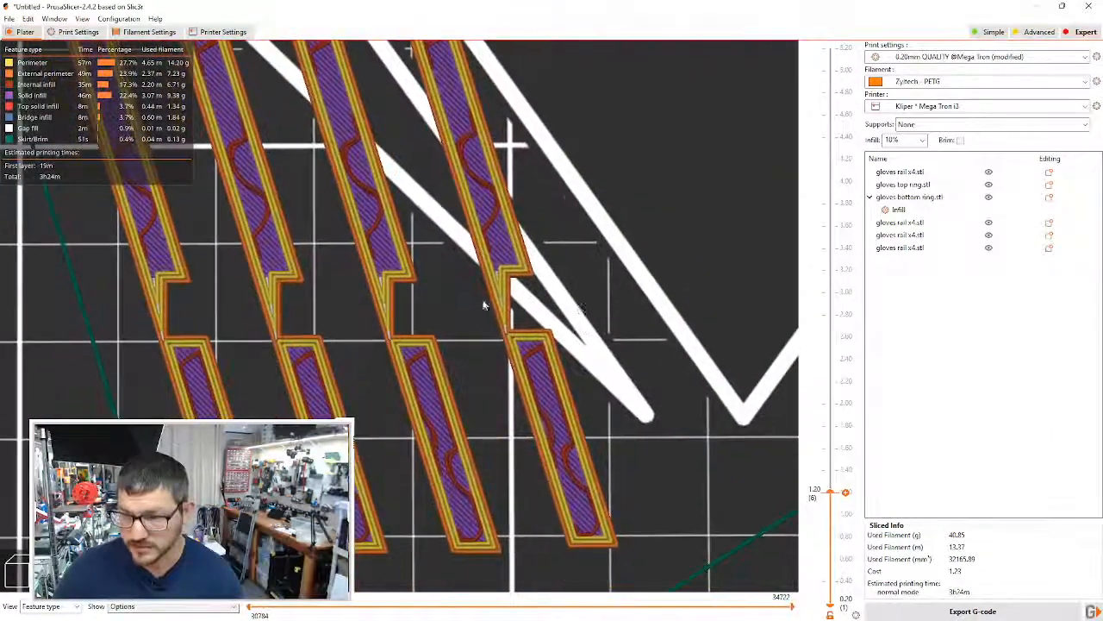
pyautogui.scroll(3, 372, 404)
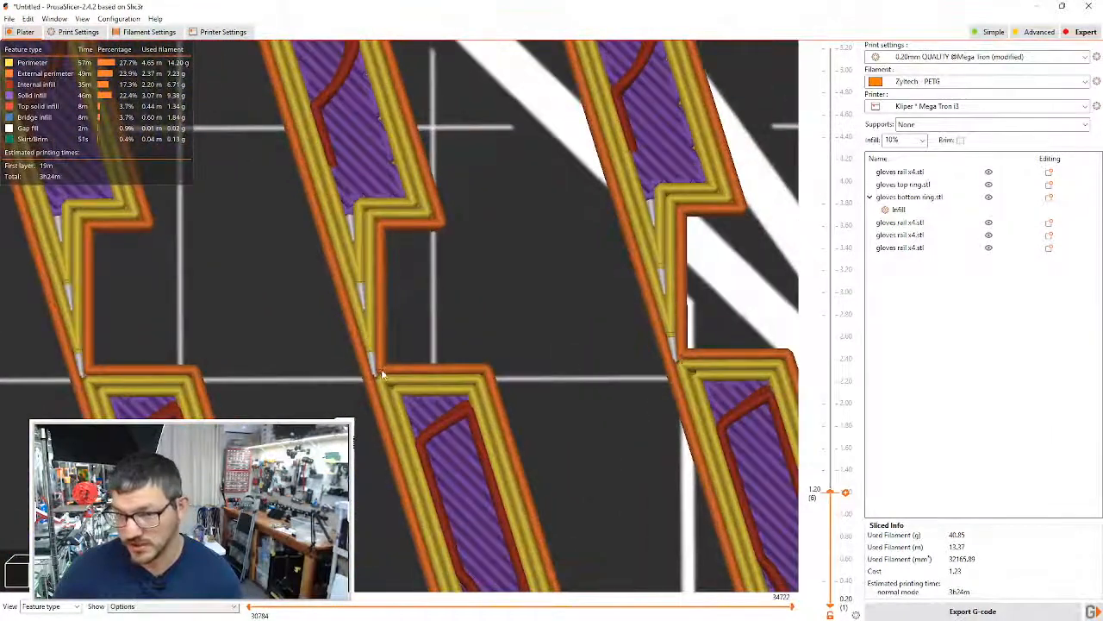
pyautogui.moveTo(435, 323); pyautogui.dragTo(500, 309, button='right')
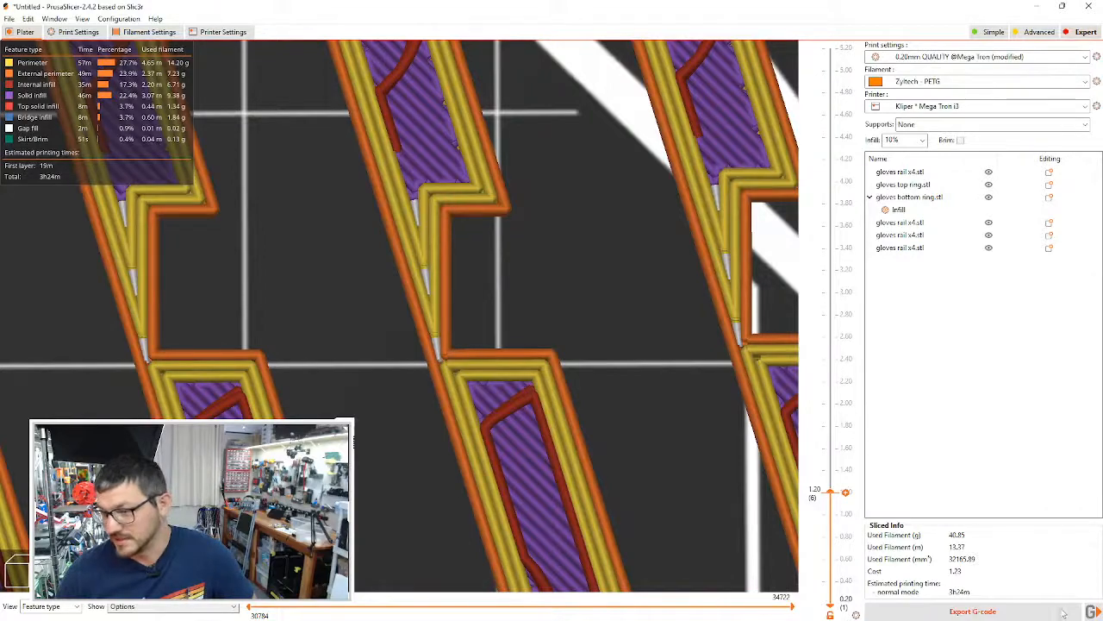
pyautogui.scroll(-8, 527, 354)
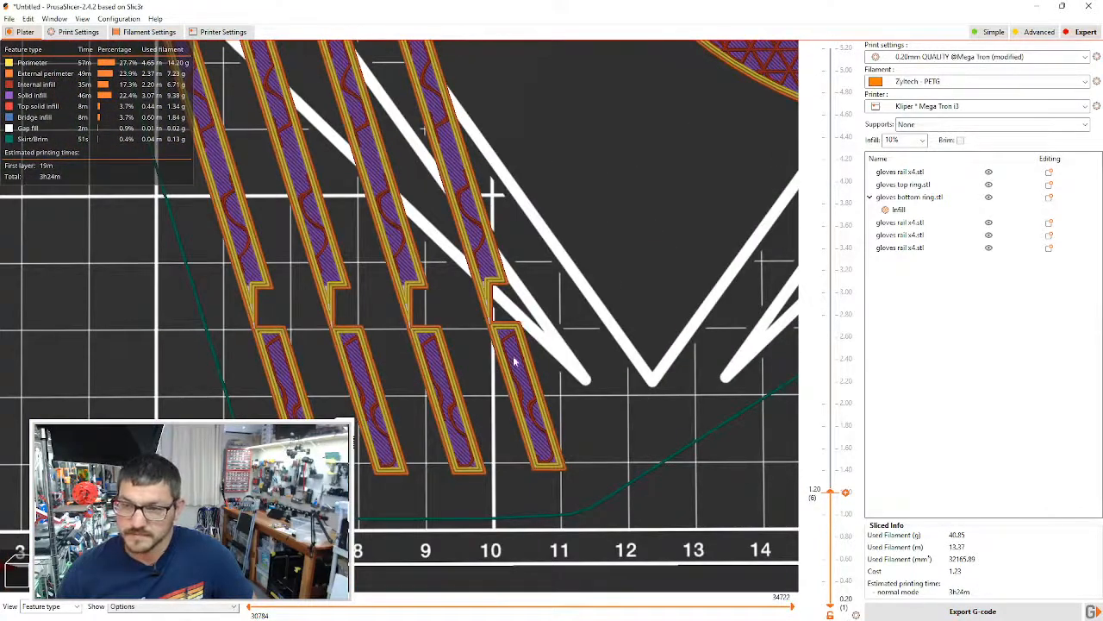
pyautogui.scroll(-10, 522, 360)
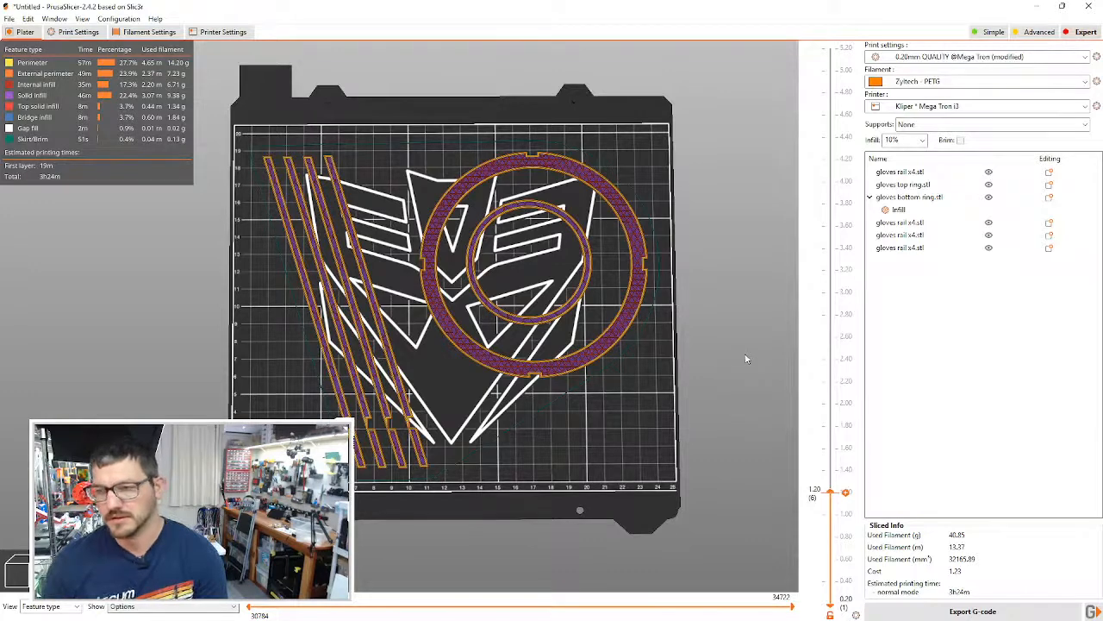
# Step: Send the sliced G-code to the printer host under the suggested filename and start printing right after the upload
pyautogui.moveTo(698, 396); pyautogui.dragTo(714, 425, button='middle')
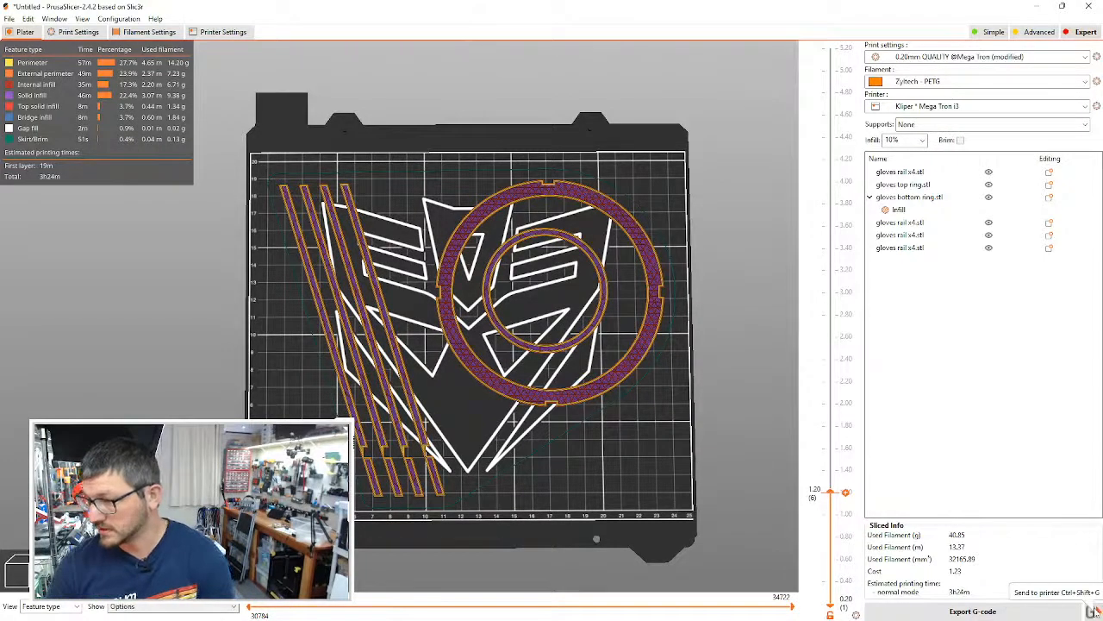
pyautogui.click(1092, 611)
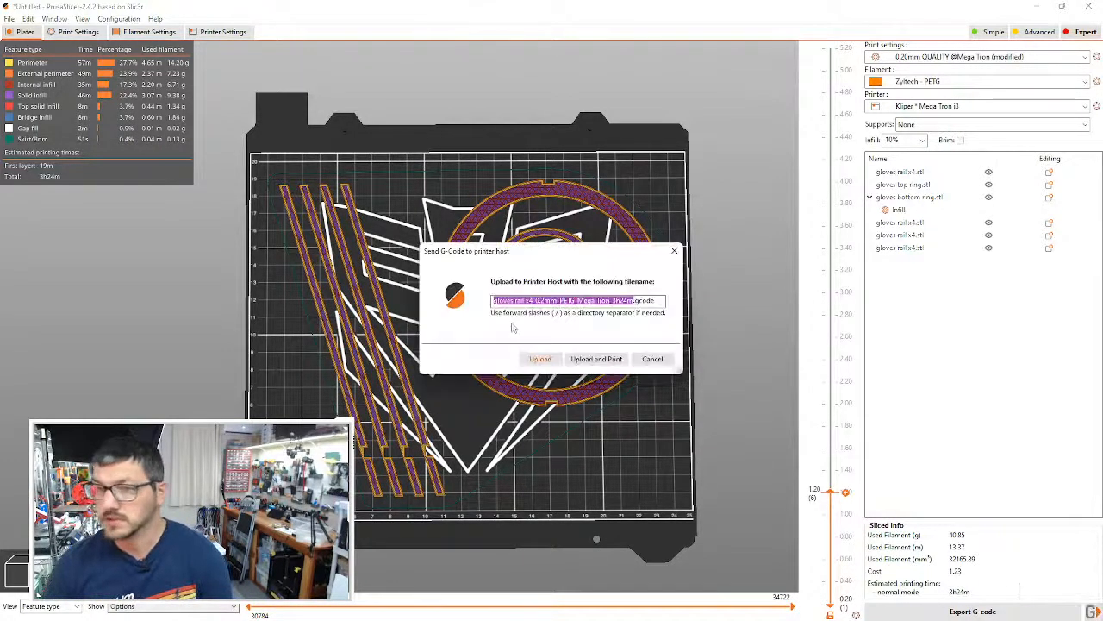
pyautogui.click(594, 359)
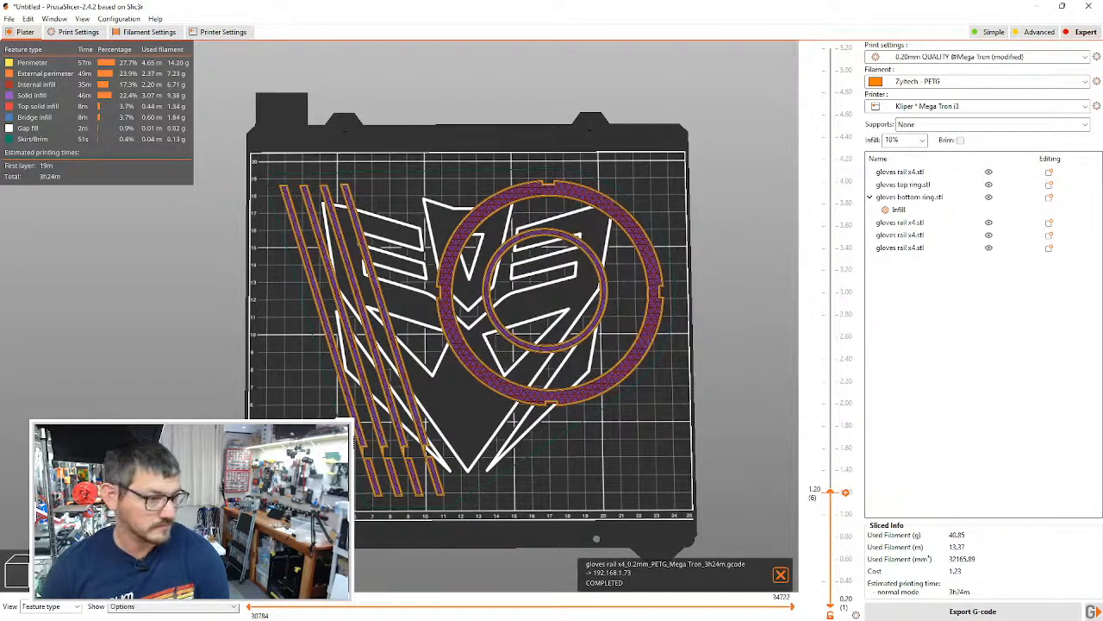
# Step: Switch to the MegaTron printer dashboard in the browser and check the print job's status and temperatures
pyautogui.hotkey('alt', 'Tab')
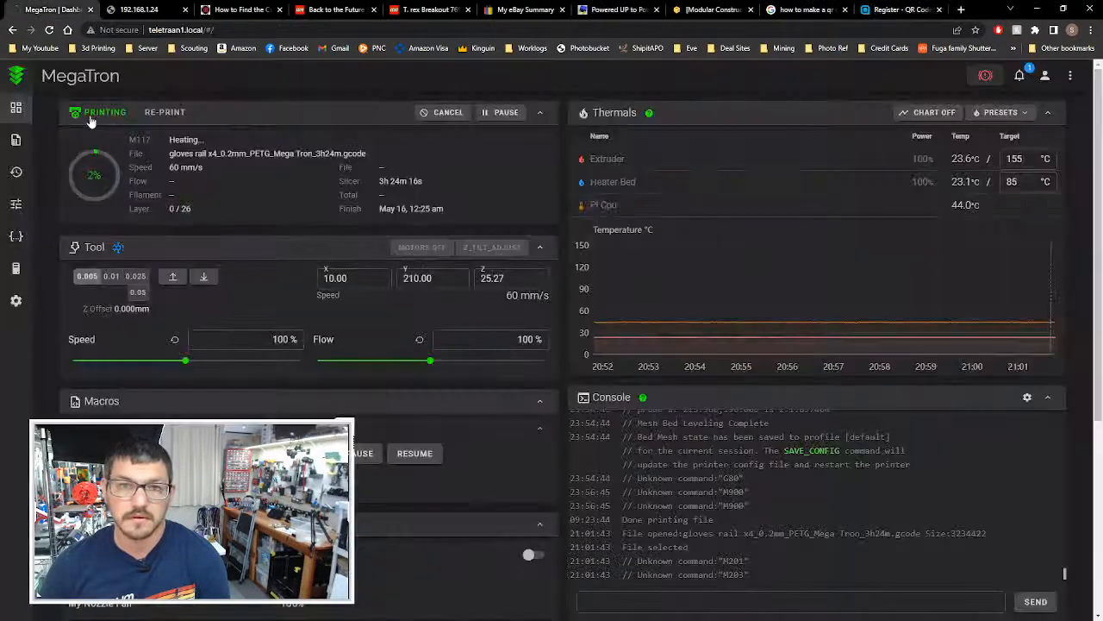
pyautogui.click(52, 9)
pyautogui.scroll(-3, 565, 208)
pyautogui.scroll(3, 562, 209)
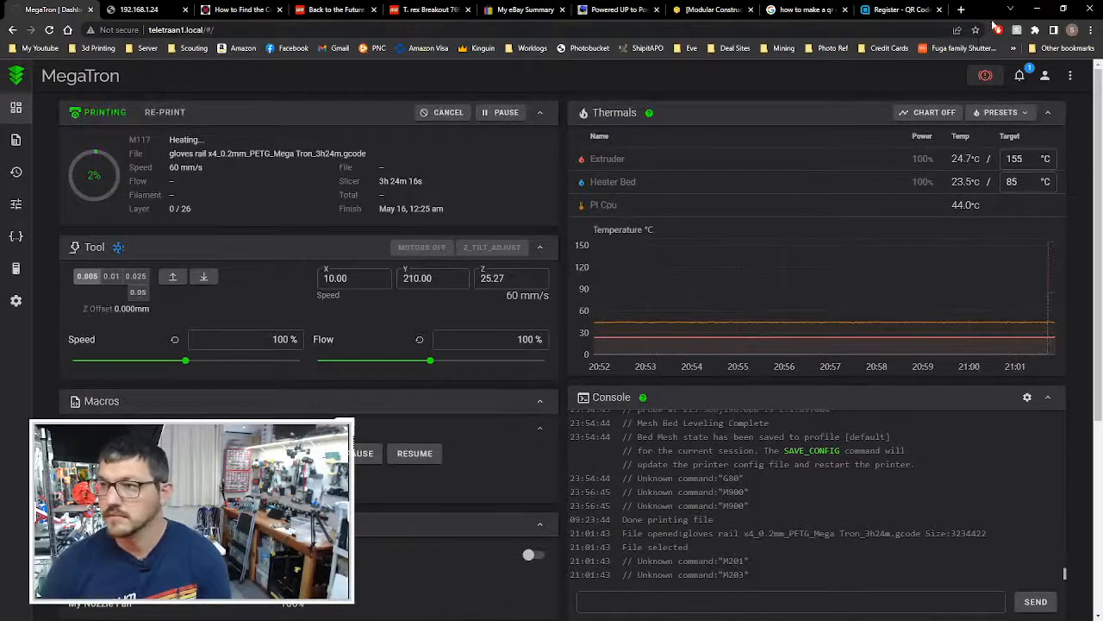